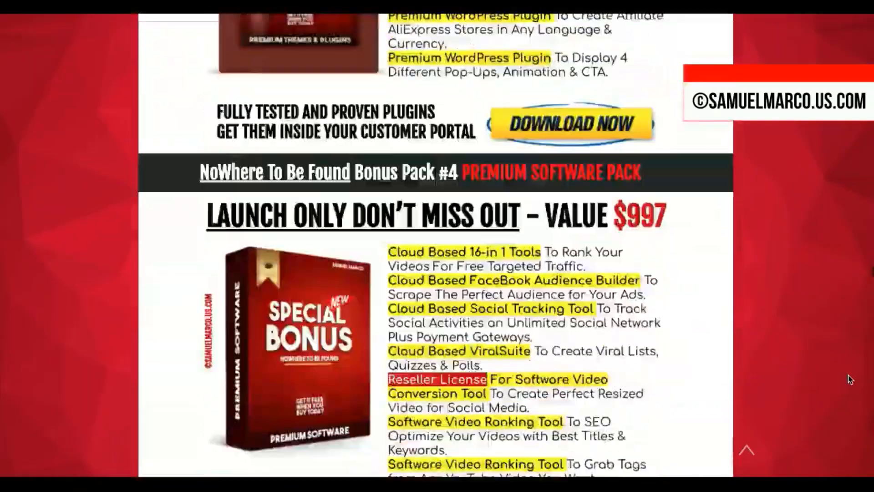
# Look through the NoWhere To Be Found bonus packs listed on the bonus page.
pyautogui.scroll(-20, 849, 379)
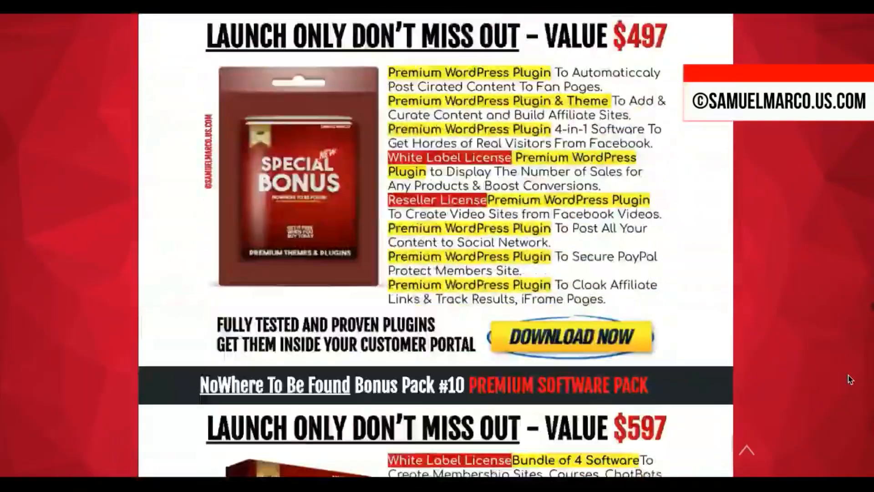
pyautogui.scroll(-20, 849, 379)
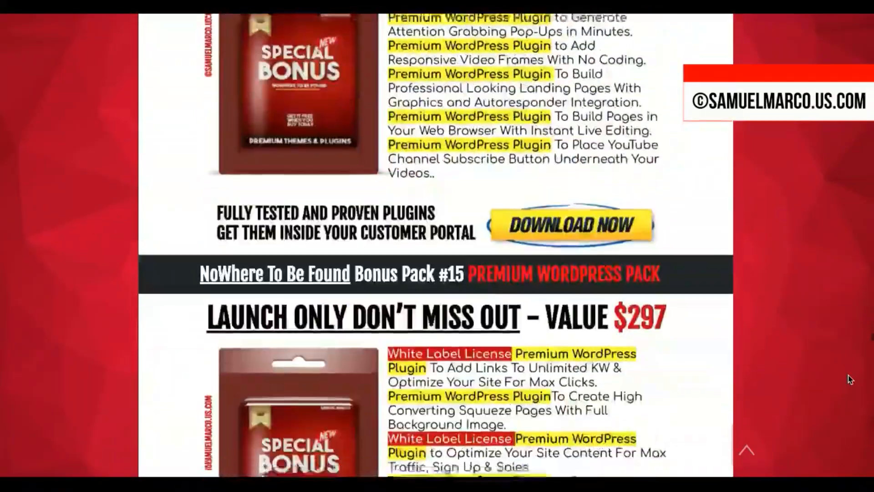
pyautogui.scroll(-20, 849, 379)
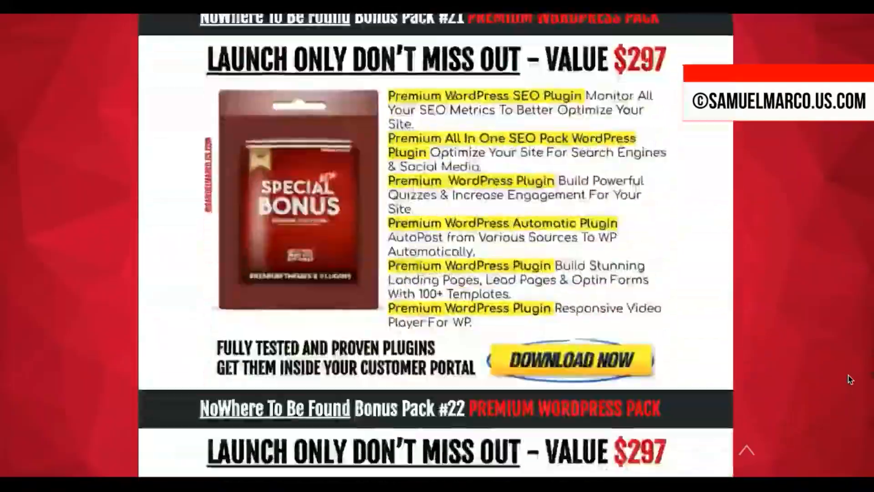
pyautogui.scroll(-20, 850, 379)
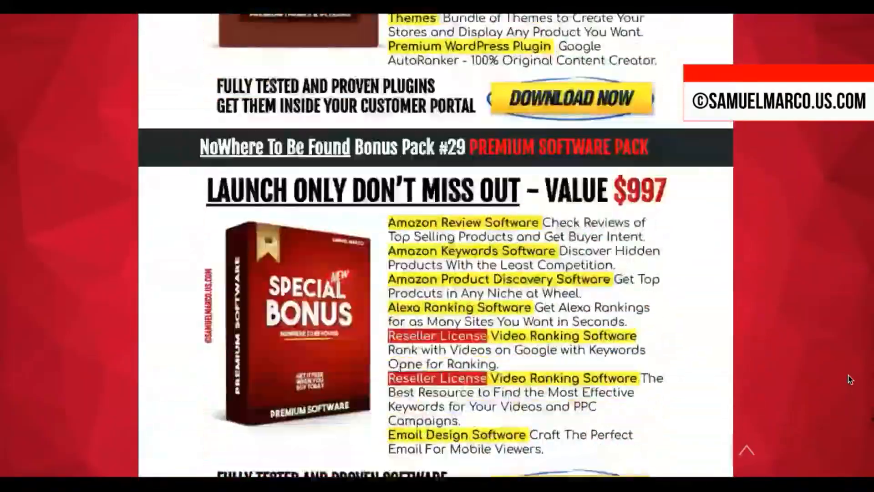
pyautogui.scroll(-20, 849, 380)
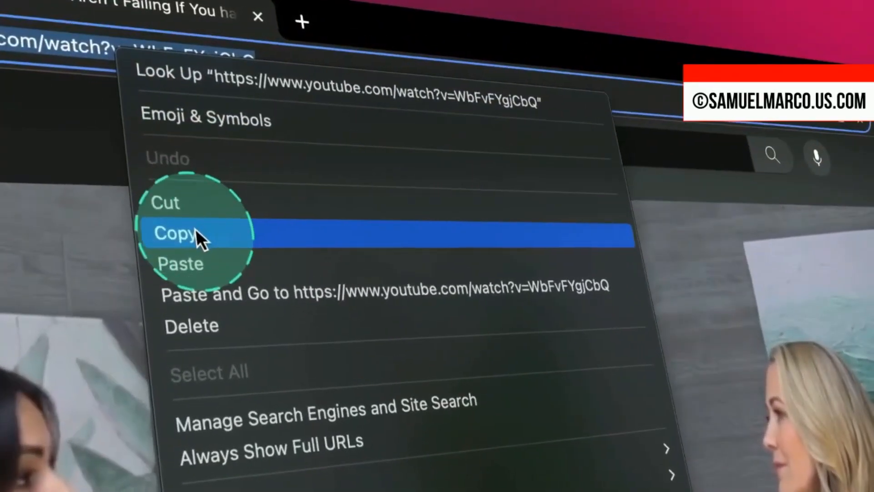
pyautogui.click(197, 232)
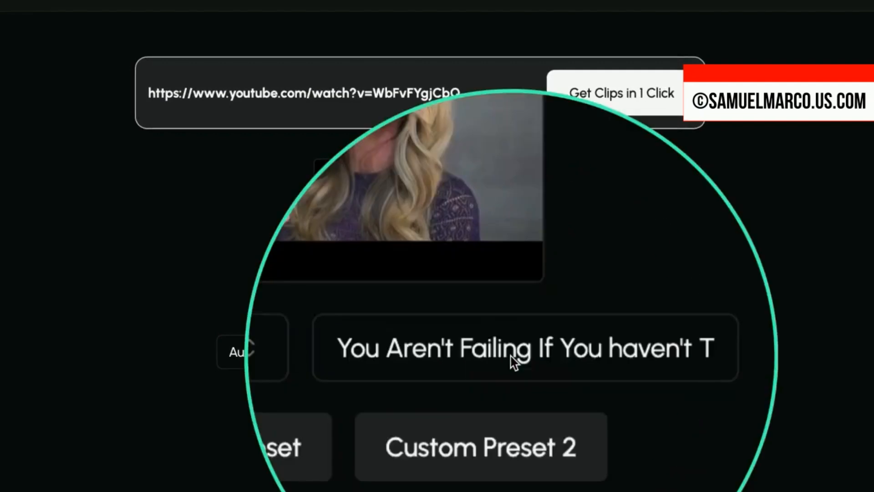
pyautogui.click(294, 357)
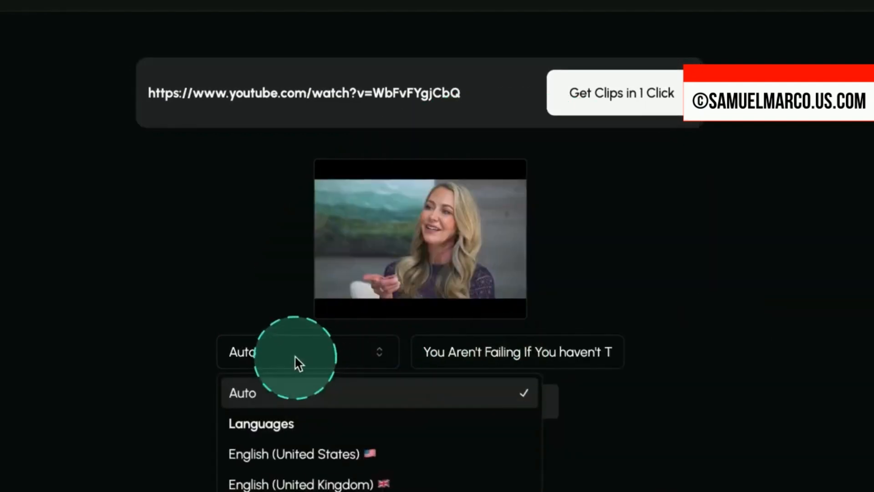
pyautogui.scroll(-10, 335, 443)
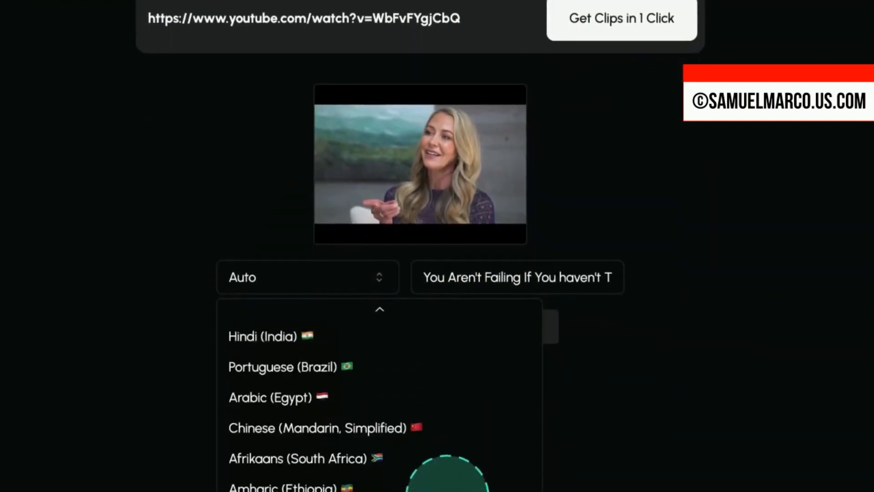
pyautogui.scroll(-10, 450, 439)
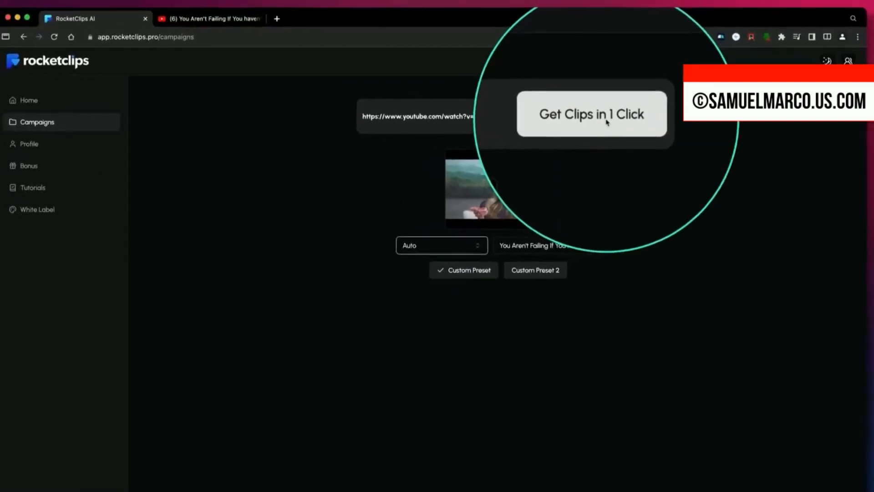
pyautogui.click(608, 123)
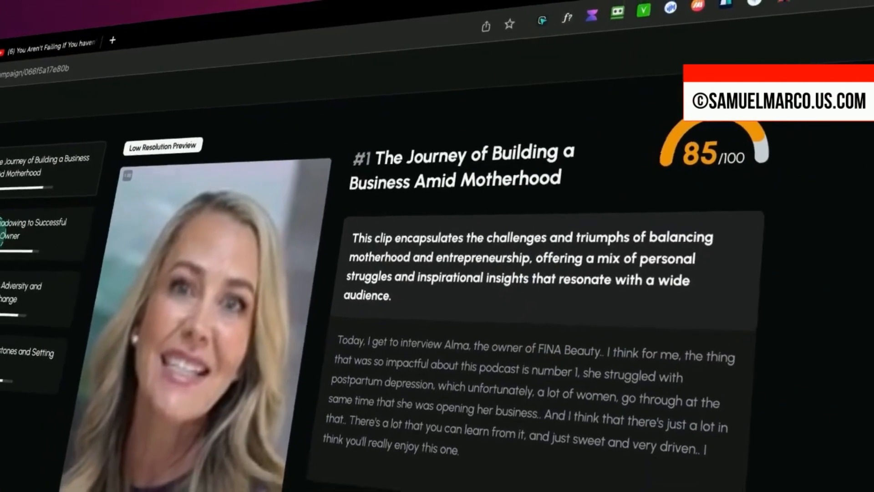
# Play the preview of the first generated clip, "The Journey of Building a Business Amid Motherhood".
pyautogui.click(20, 210)
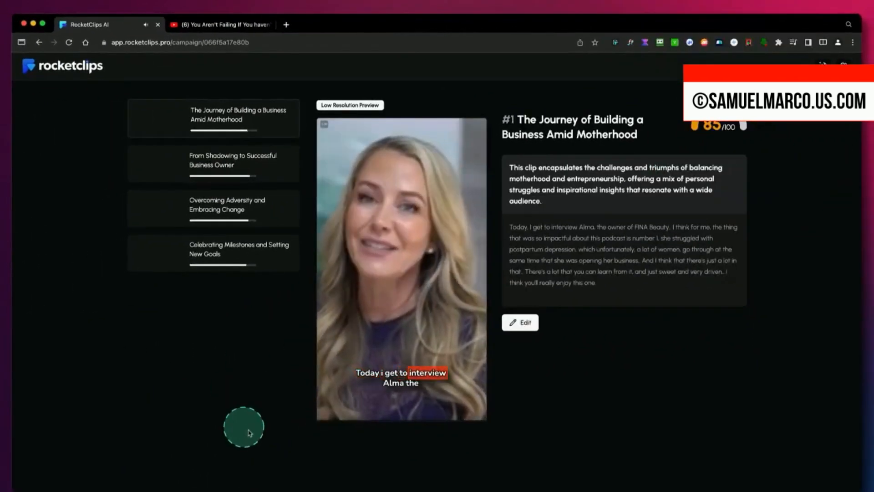
pyautogui.click(328, 398)
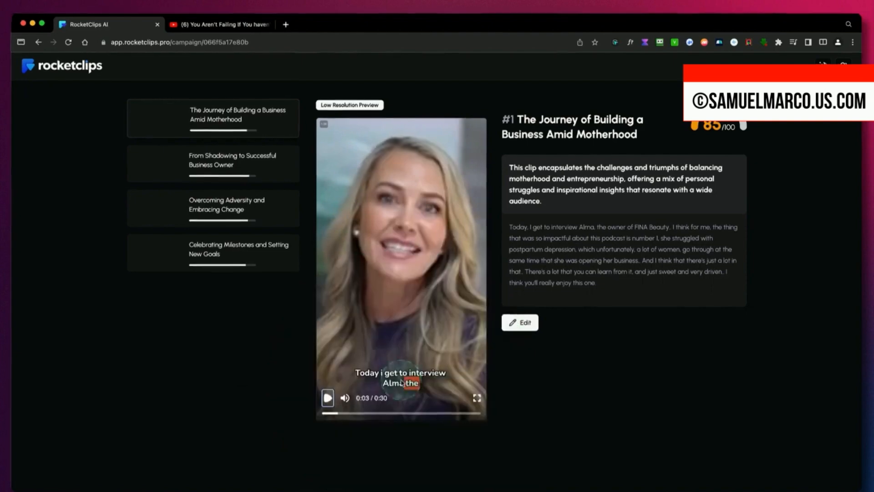
# Expand the clip in the editor so its transcript runs through "into some more of those".
pyautogui.click(89, 279)
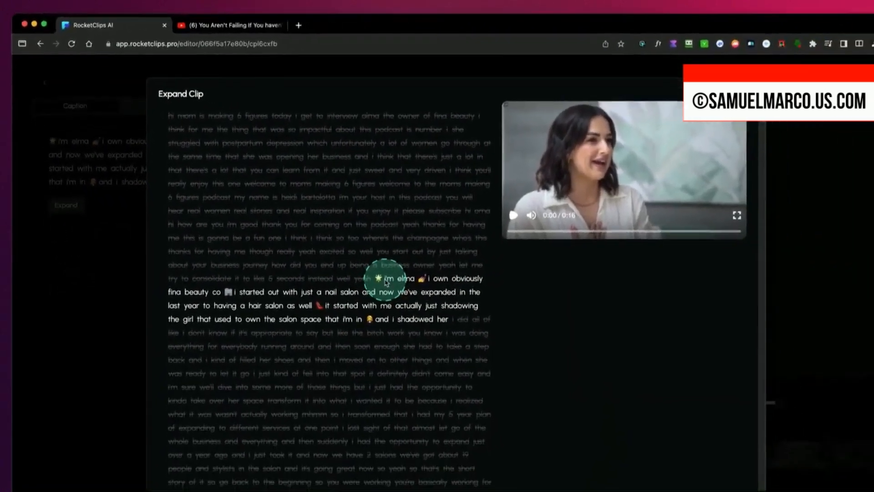
pyautogui.click(416, 301)
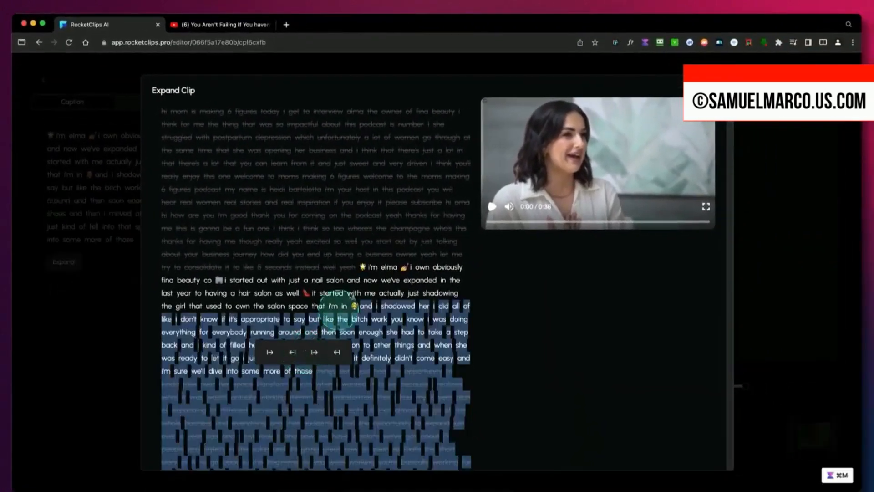
pyautogui.click(400, 320)
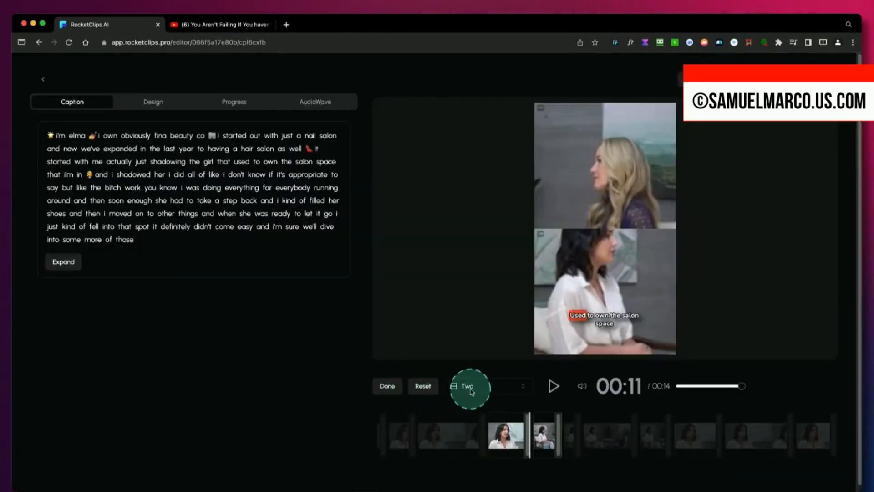
# Set the selected scene's layout to Single and open the clip's design settings.
pyautogui.click(469, 387)
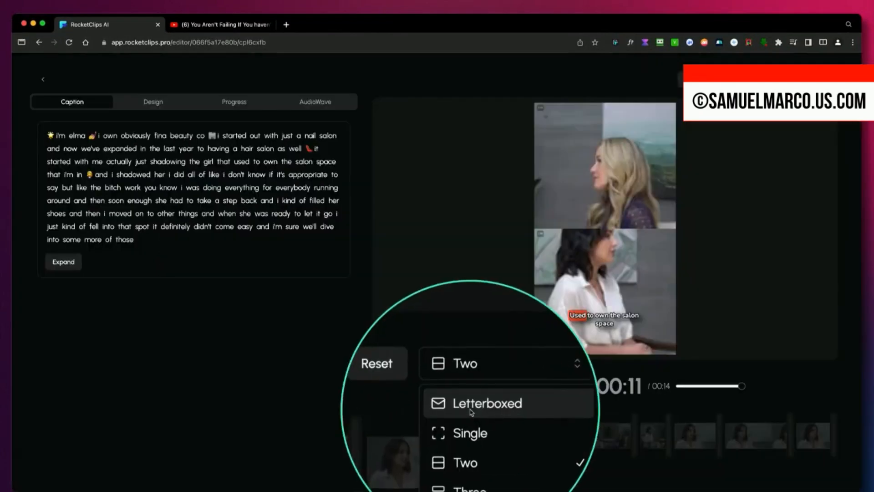
pyautogui.click(471, 412)
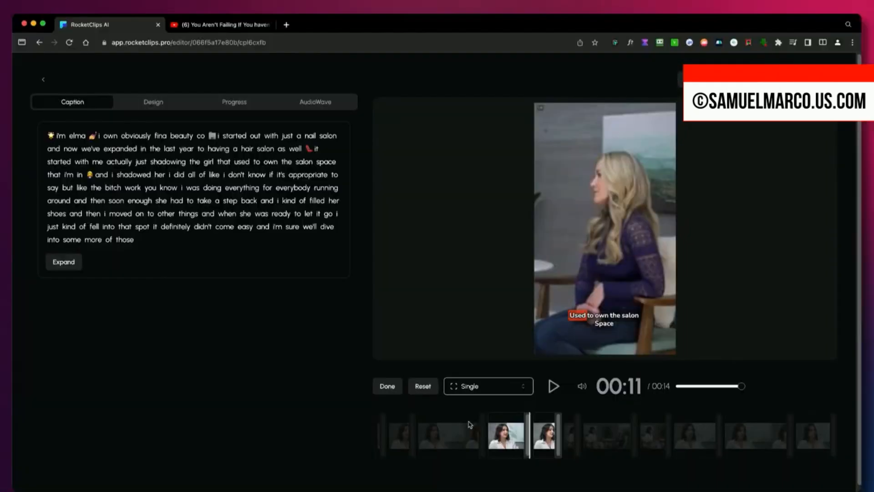
pyautogui.click(156, 104)
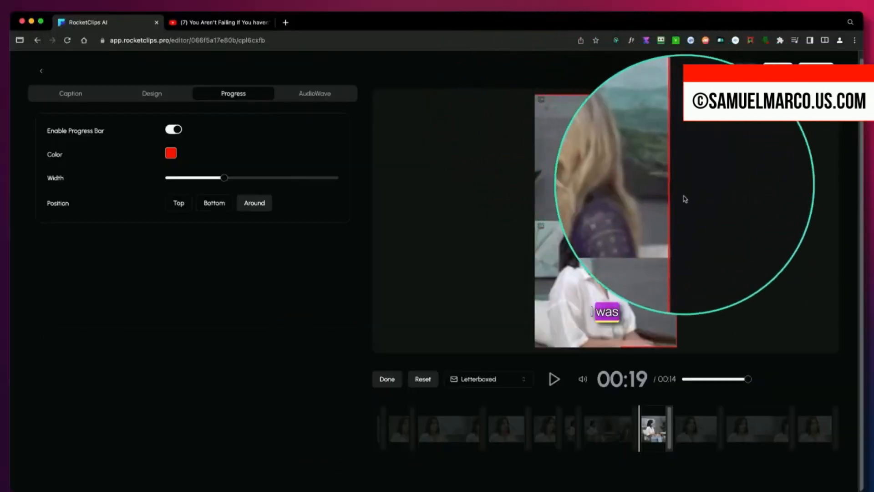
# Adjust the audio wave's border radius and play the clip to preview the waveform.
pyautogui.click(624, 349)
pyautogui.click(270, 404)
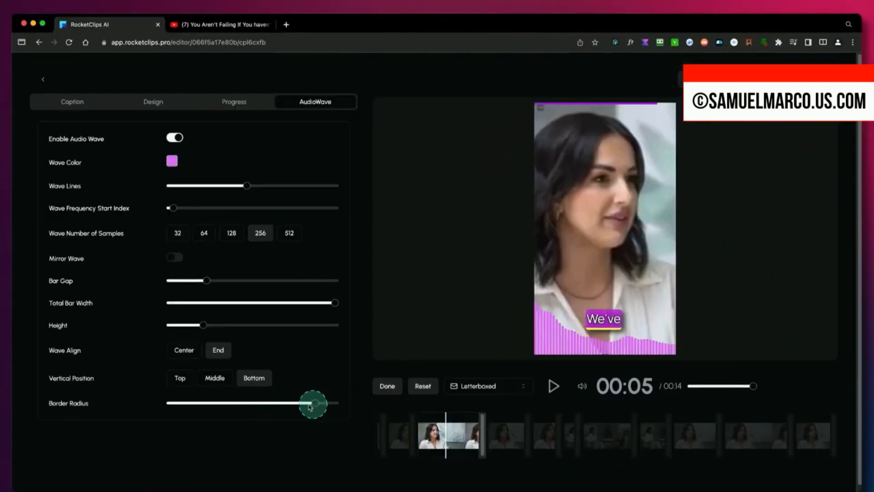
pyautogui.click(554, 386)
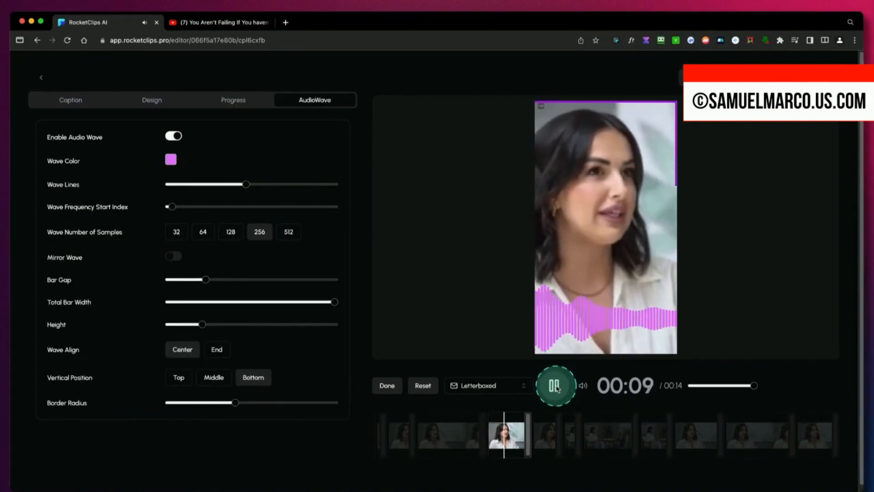
pyautogui.click(556, 386)
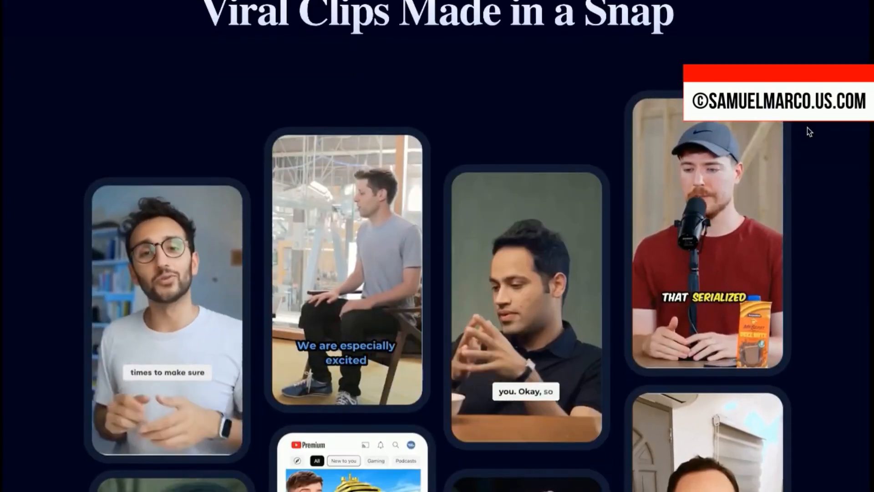
# Examine the RocketClips sales page, covering its feature list, import, processing and sharing stages, auto-reframe, virality score and captions.
pyautogui.scroll(-3, 808, 129)
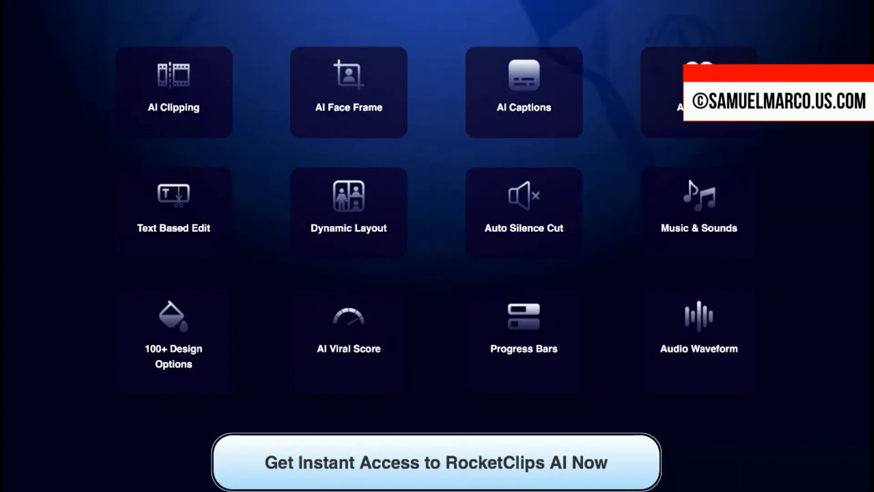
pyautogui.scroll(-10, 437, 245)
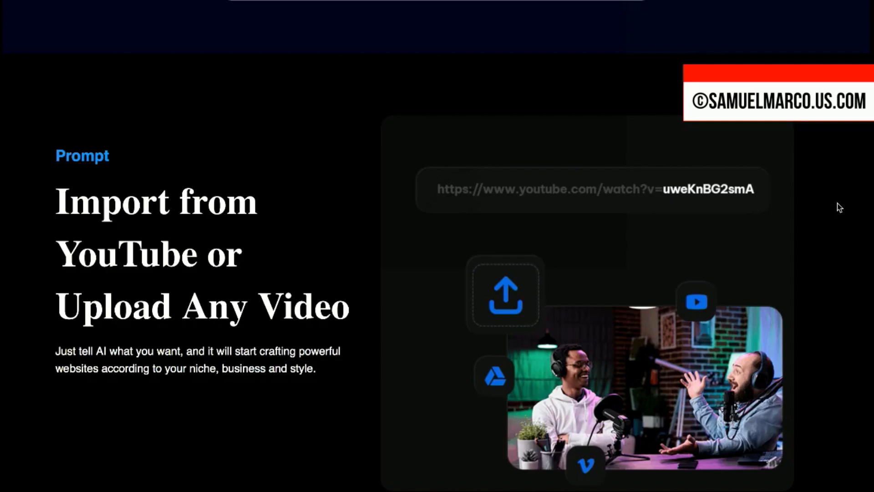
pyautogui.scroll(-10, 840, 208)
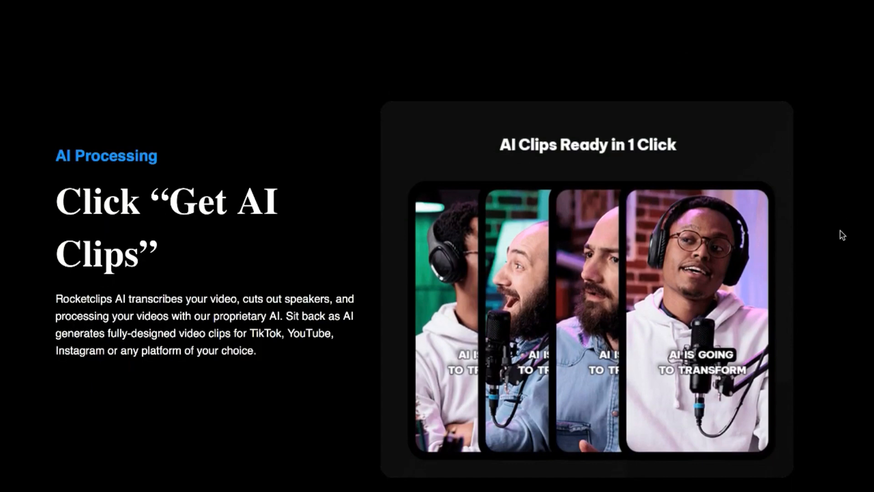
pyautogui.scroll(-8, 841, 234)
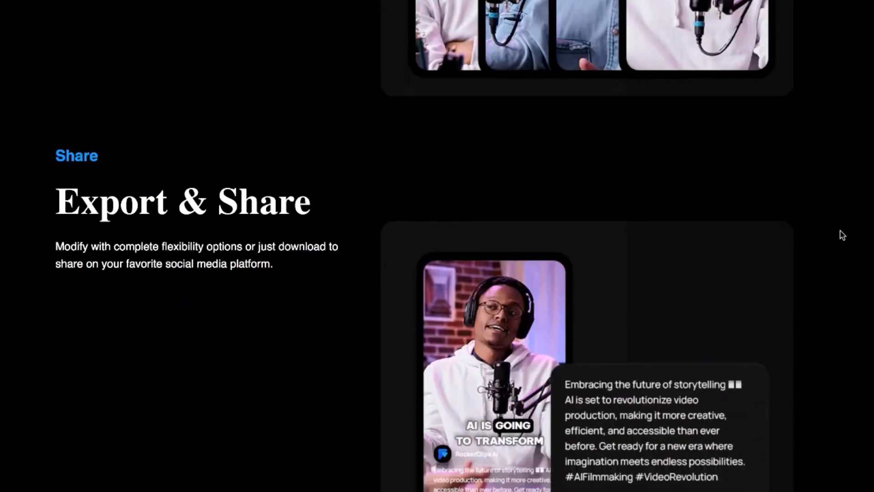
pyautogui.scroll(-3, 841, 235)
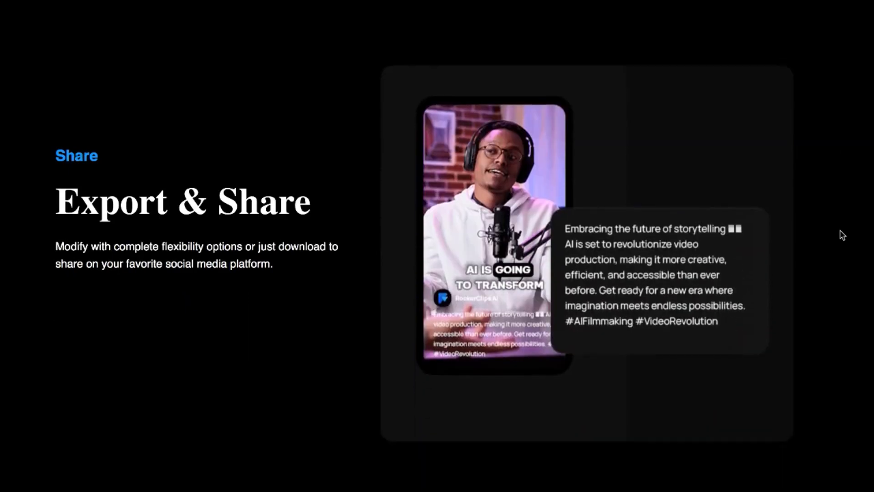
pyautogui.scroll(-6, 841, 235)
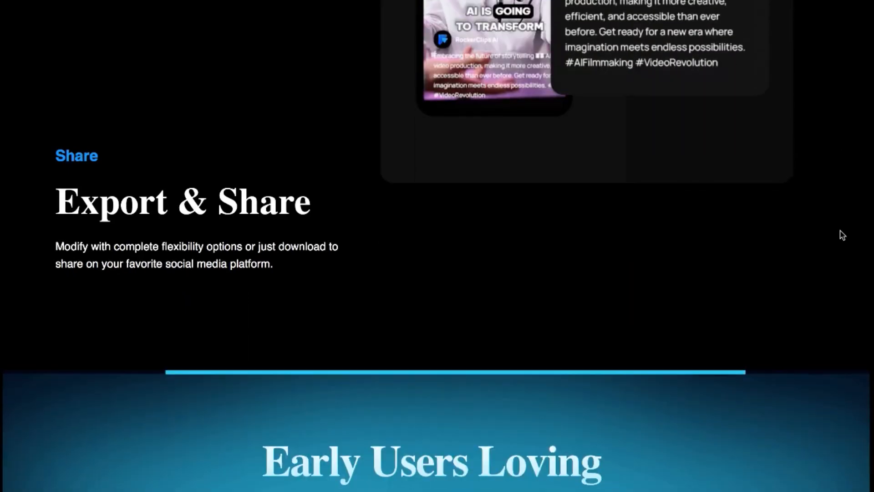
pyautogui.scroll(-3, 841, 235)
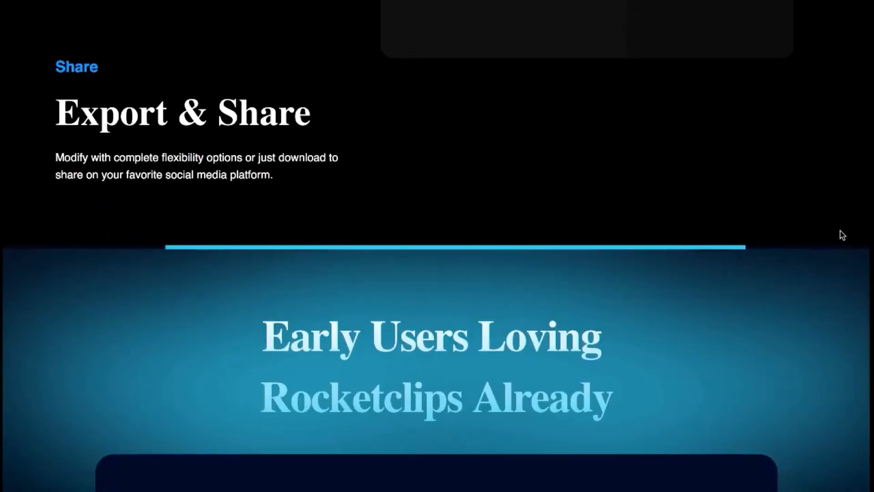
pyautogui.scroll(-2, 841, 235)
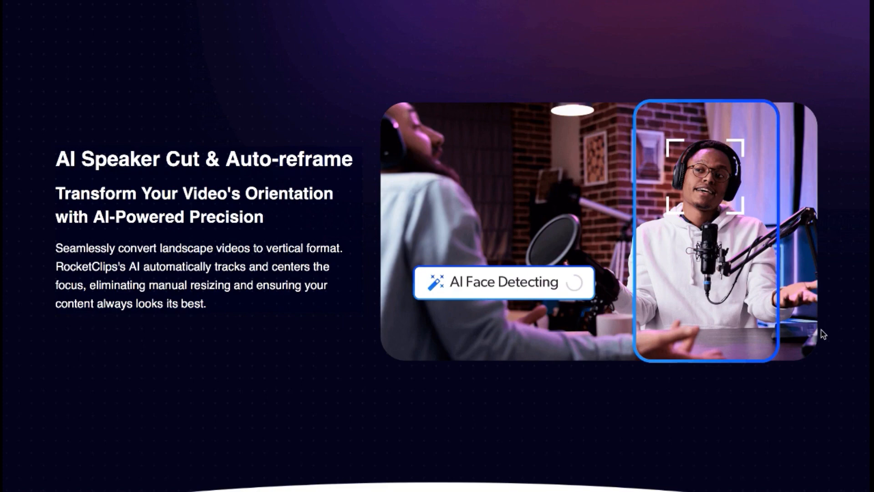
pyautogui.scroll(-10, 823, 334)
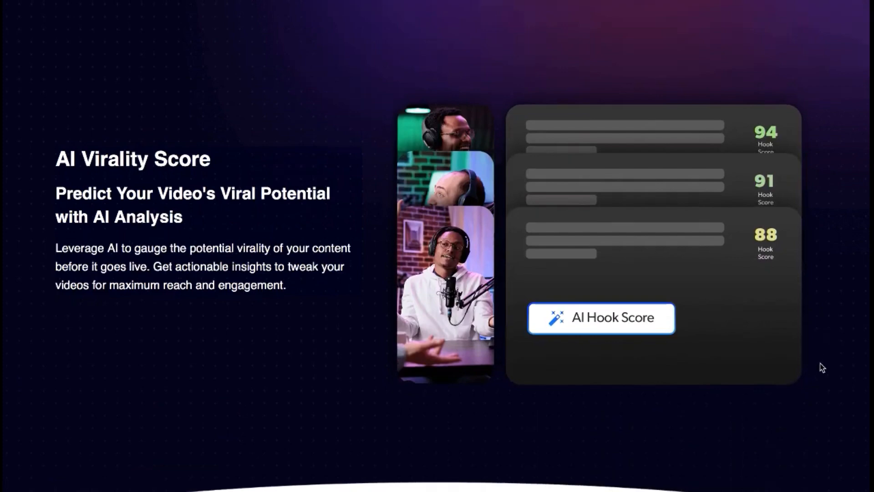
pyautogui.scroll(-5, 822, 368)
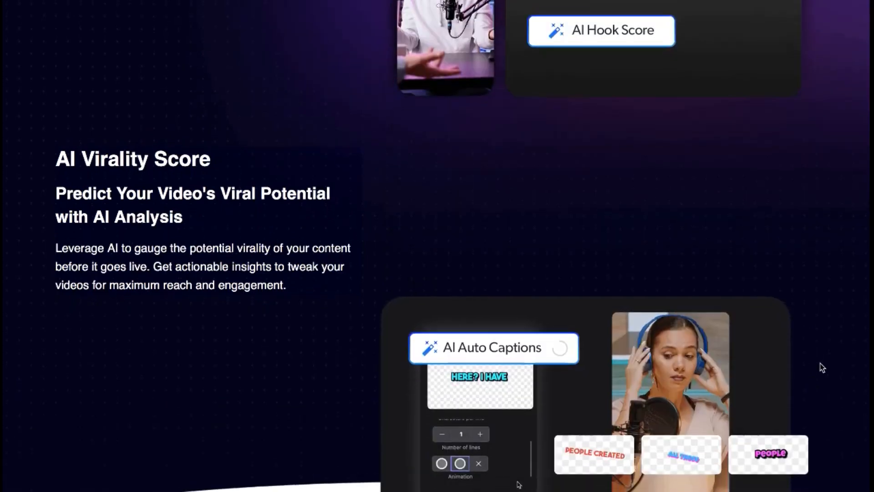
pyautogui.scroll(1, 822, 393)
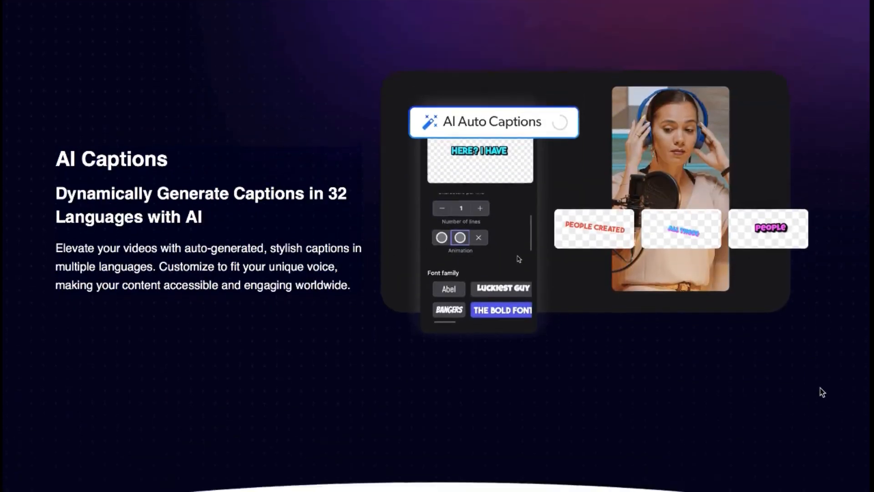
# Compare the features of the Commercial front end with those of the four upgrade plans.
pyautogui.scroll(-5, 822, 392)
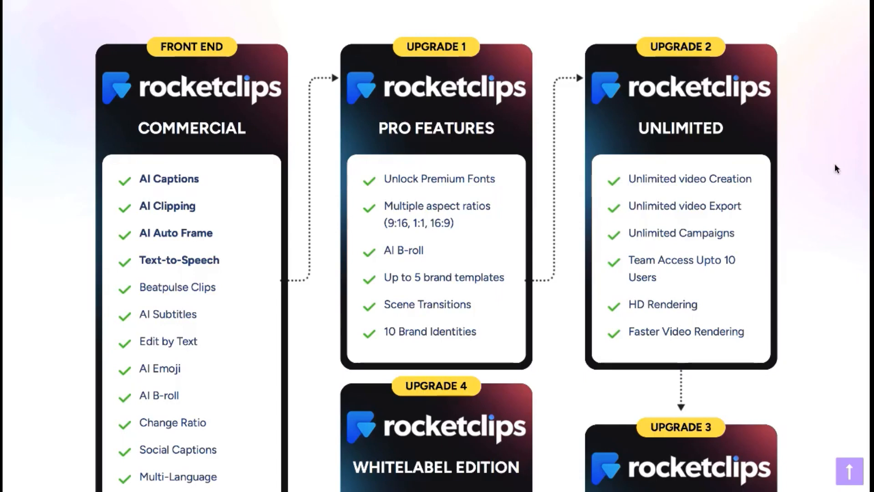
pyautogui.scroll(-1, 835, 168)
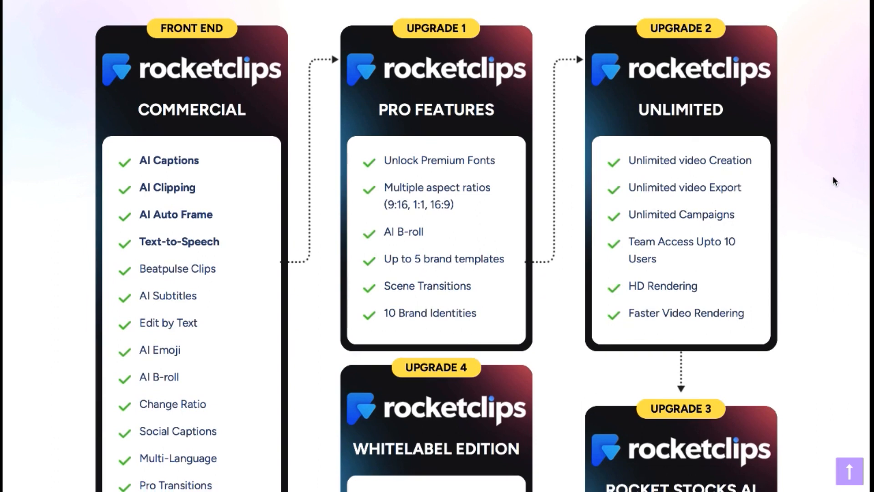
pyautogui.scroll(-1, 834, 180)
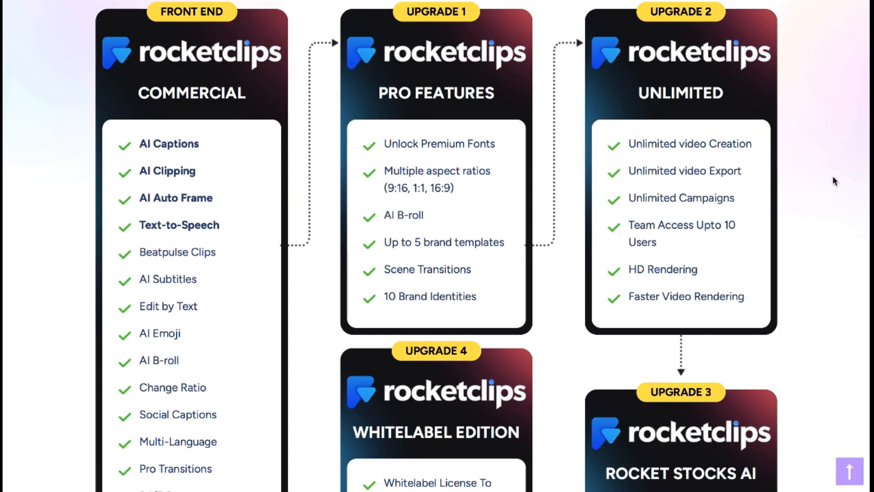
pyautogui.scroll(-3, 833, 180)
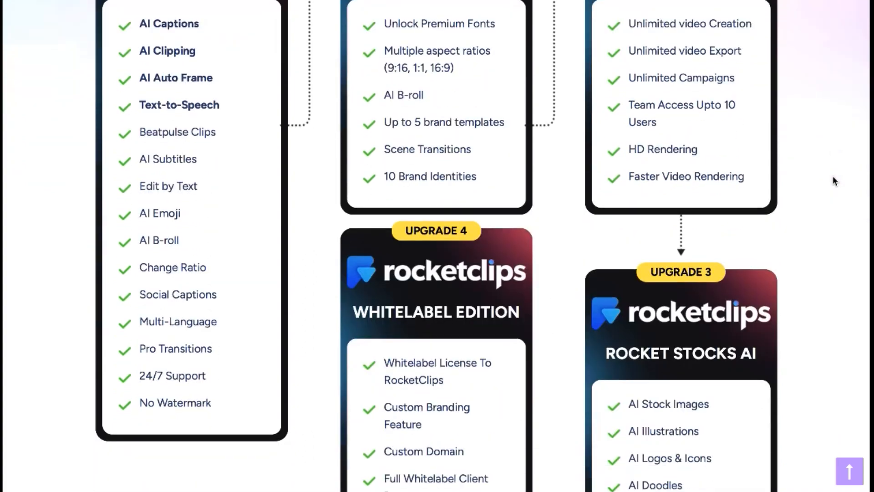
# Read the feature lists of the Whitelabel Edition and Rocket Stocks AI upgrades.
pyautogui.scroll(-2, 834, 181)
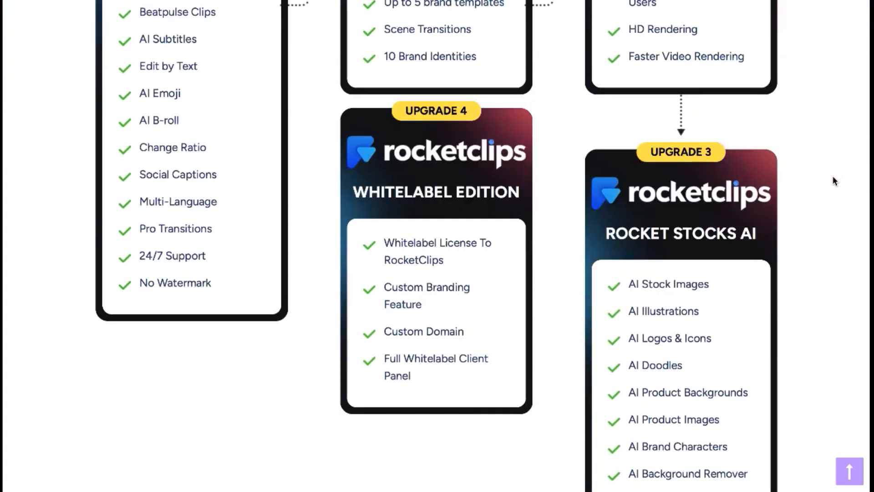
pyautogui.scroll(-1, 834, 180)
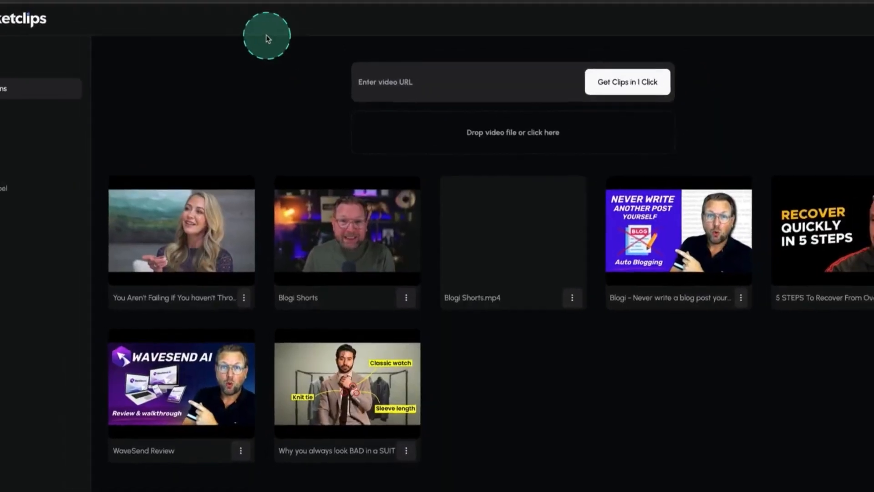
# Copy the YouTube video's address and submit it as the video URL on the RocketClips campaigns page.
pyautogui.click(228, 14)
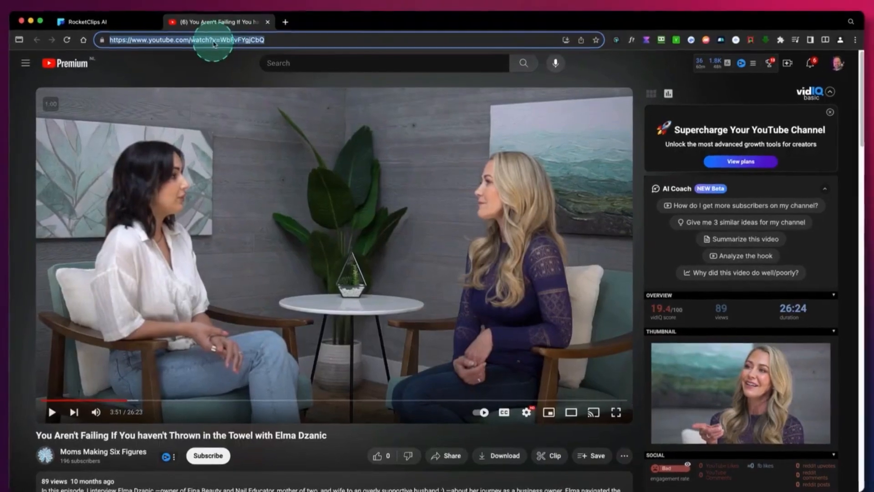
pyautogui.rightClick(213, 44)
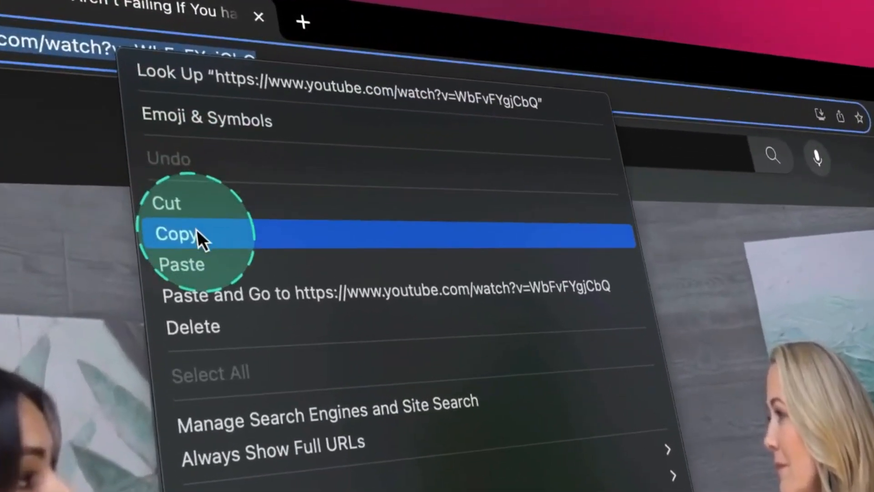
pyautogui.click(198, 230)
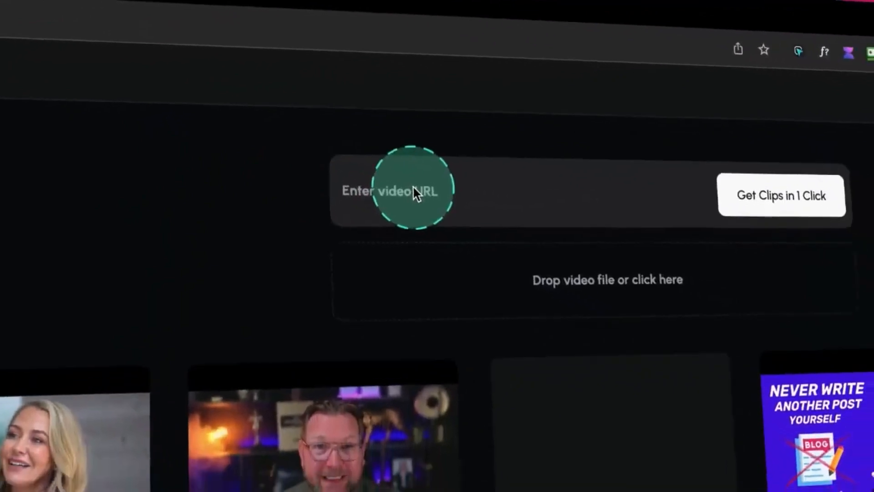
pyautogui.click(553, 253)
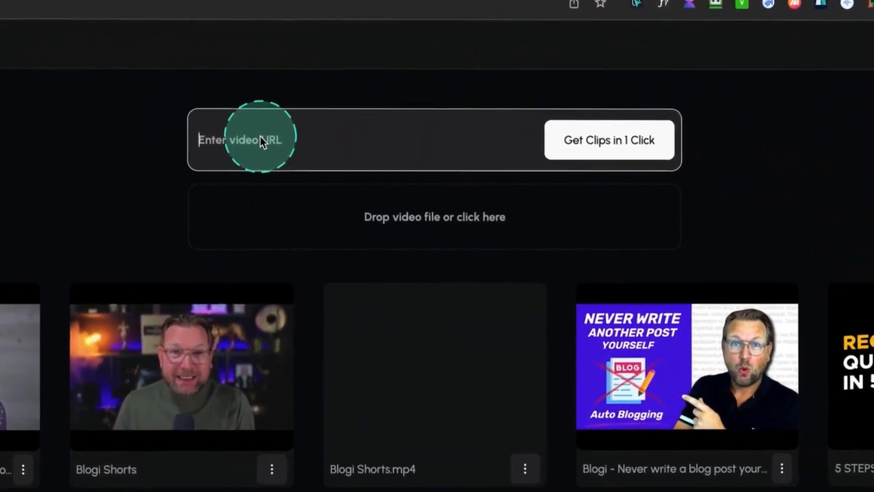
pyautogui.hotkey('ctrl', 'v')
pyautogui.press('Return')
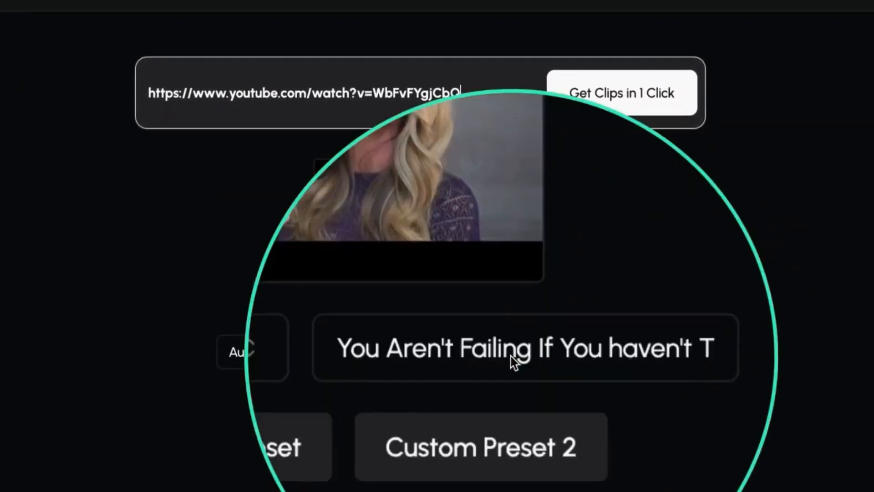
# Browse the available languages, keep the language on Auto and generate the clips using Custom Preset.
pyautogui.click(348, 358)
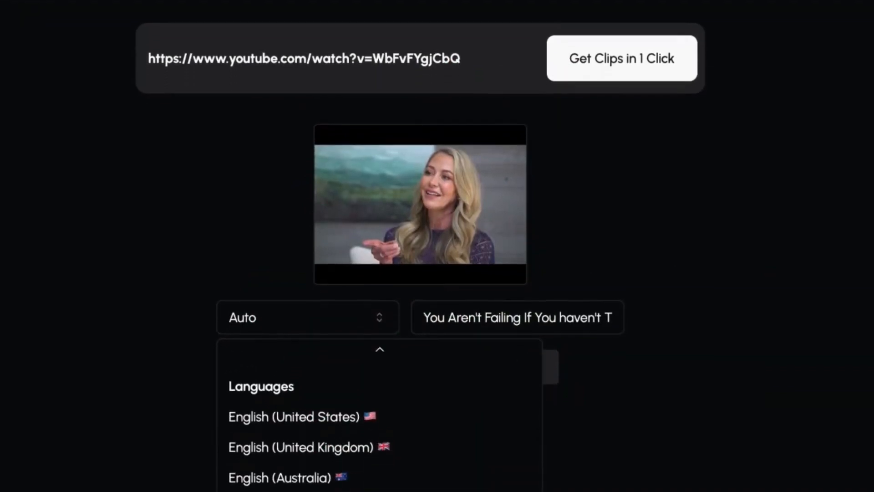
pyautogui.scroll(-20, 450, 477)
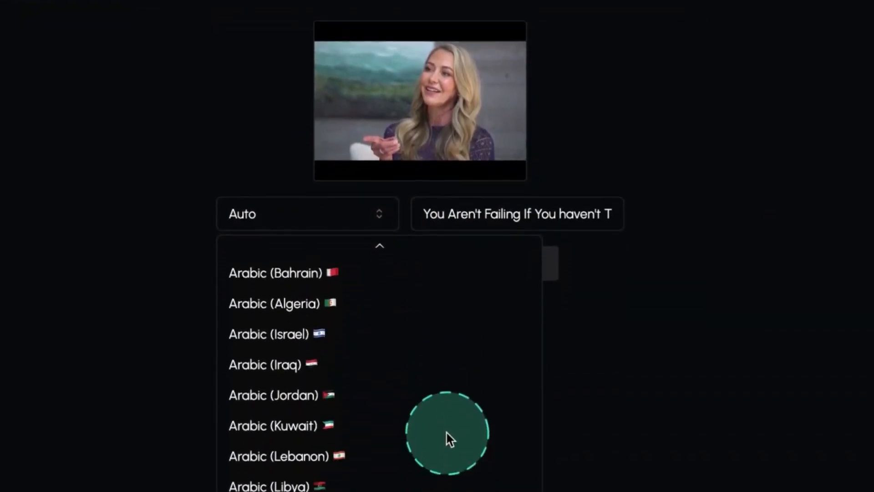
pyautogui.scroll(-12, 446, 307)
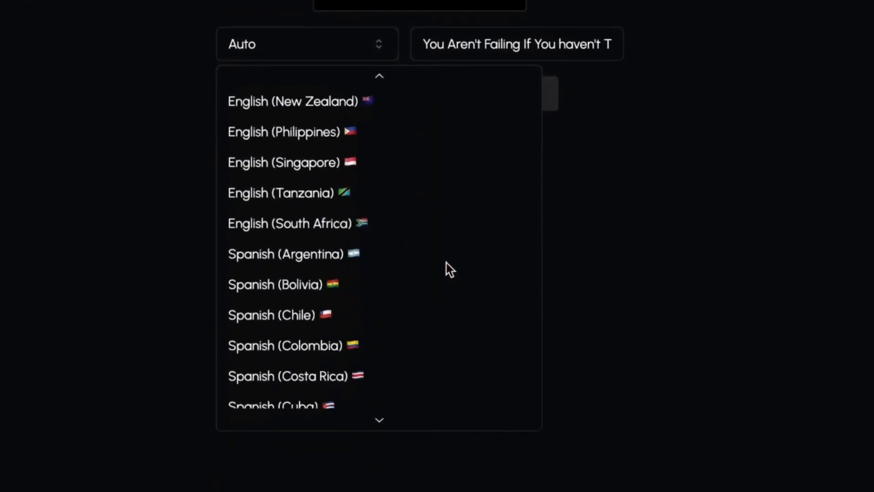
pyautogui.scroll(20, 446, 307)
pyautogui.click(285, 79)
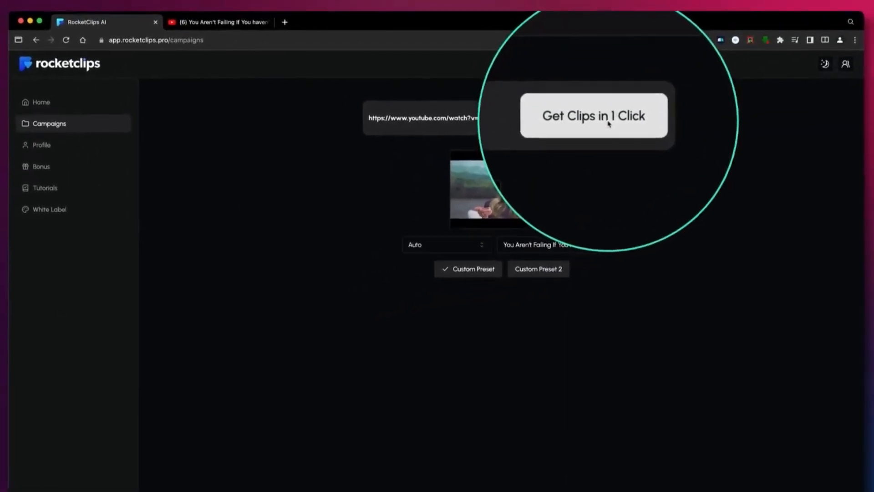
pyautogui.click(608, 121)
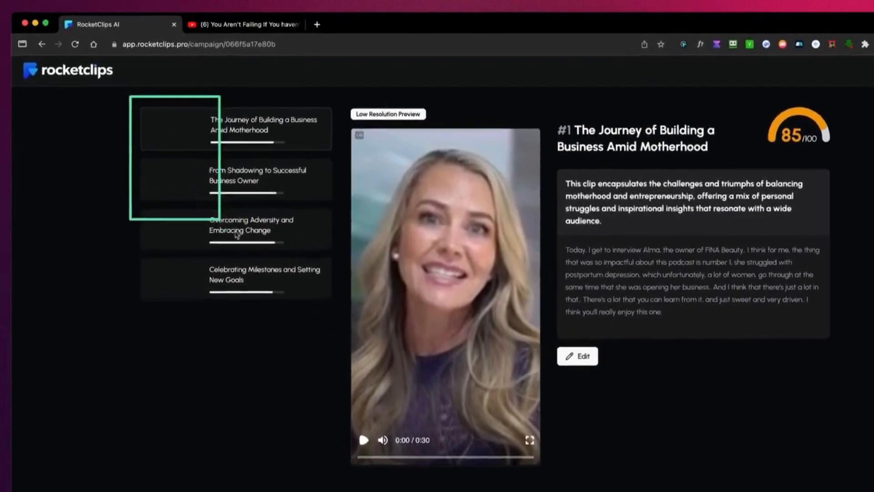
# Compare the four generated clips and their virality scores, and play a few seconds of the first clip.
pyautogui.moveTo(236, 232); pyautogui.dragTo(341, 320)
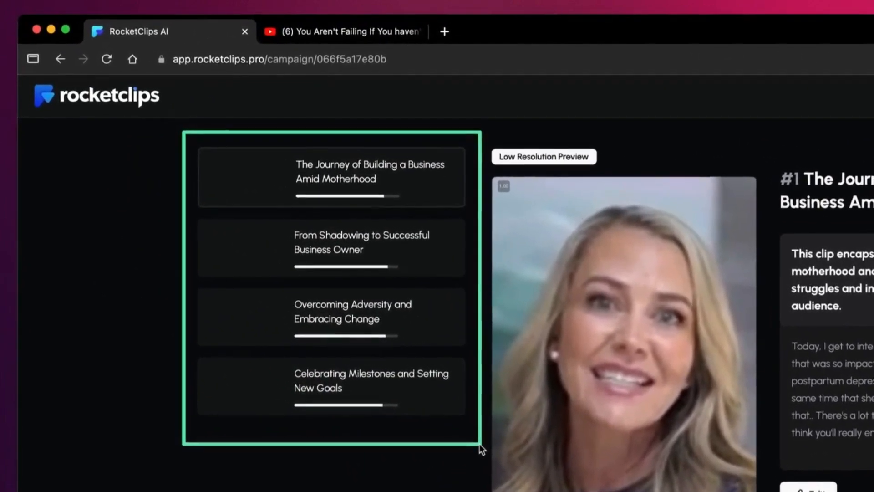
pyautogui.click(479, 444)
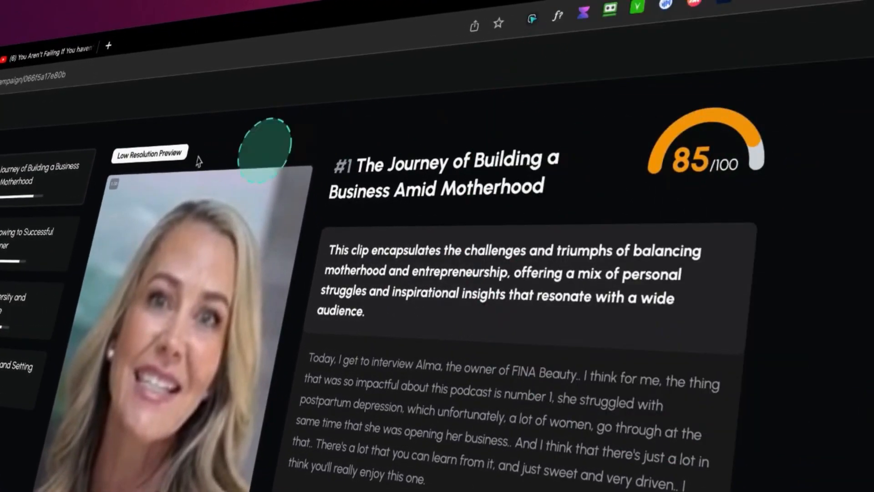
pyautogui.click(3, 230)
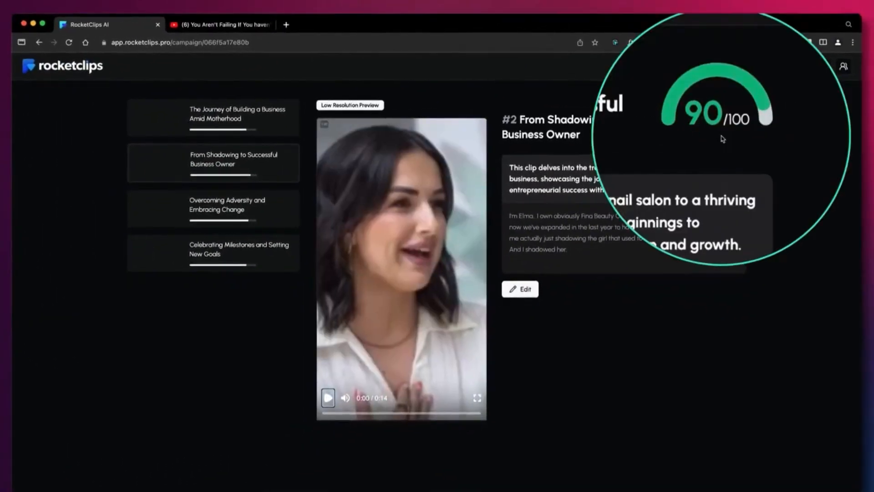
pyautogui.click(286, 204)
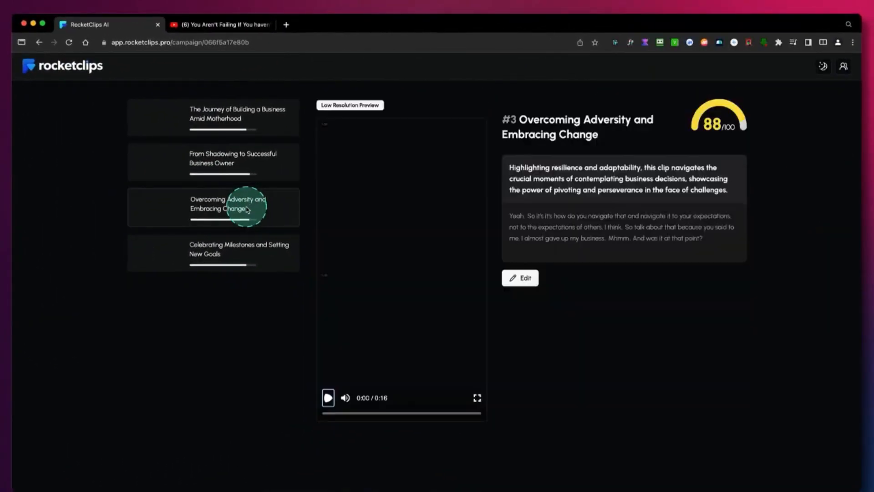
pyautogui.click(229, 253)
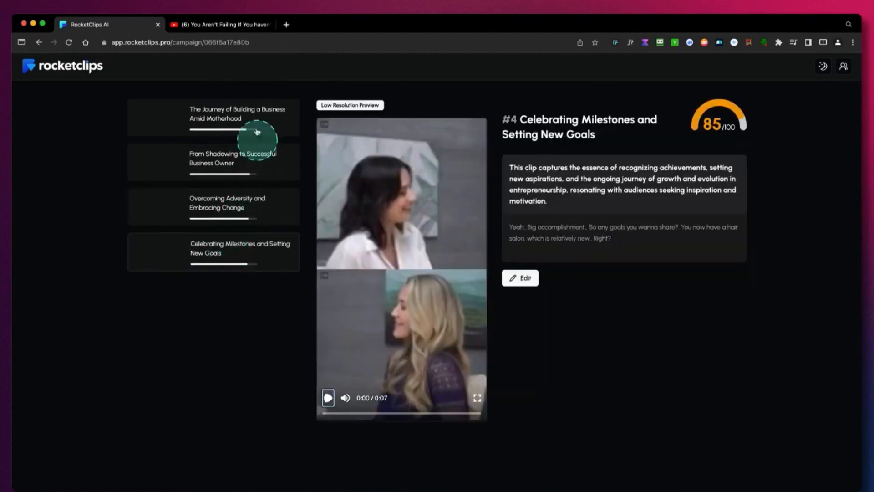
pyautogui.click(251, 117)
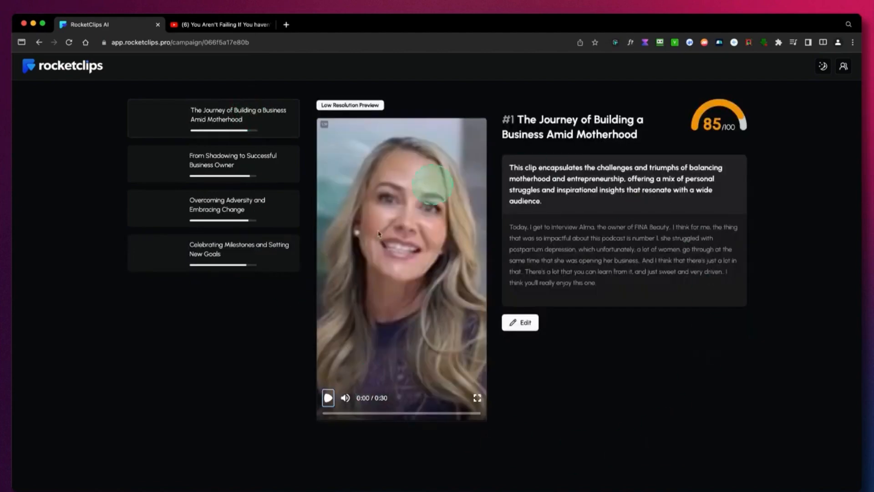
pyautogui.click(328, 397)
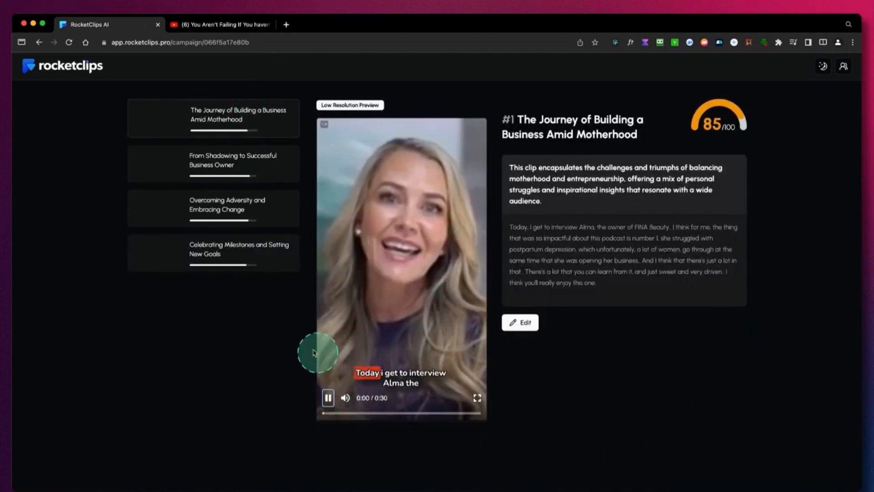
pyautogui.click(328, 397)
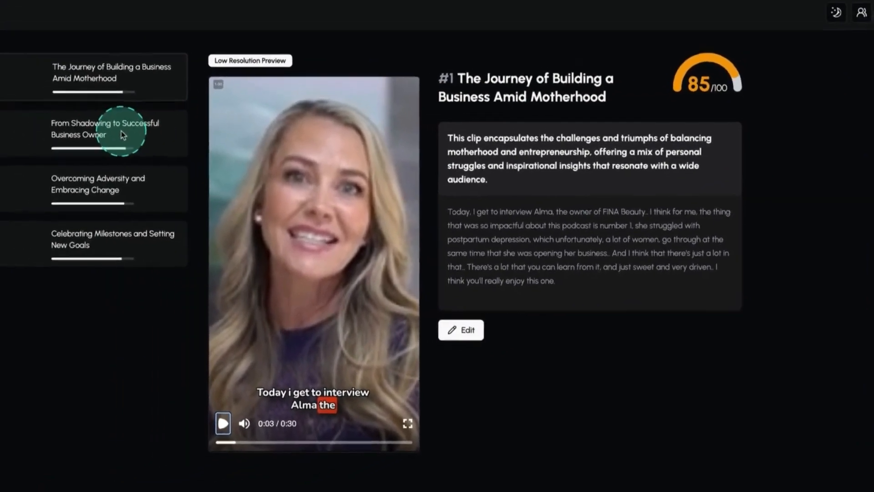
# Open the clip "From Shadowing to Successful Business Owner" in the editor and examine its caption text.
pyautogui.click(8, 107)
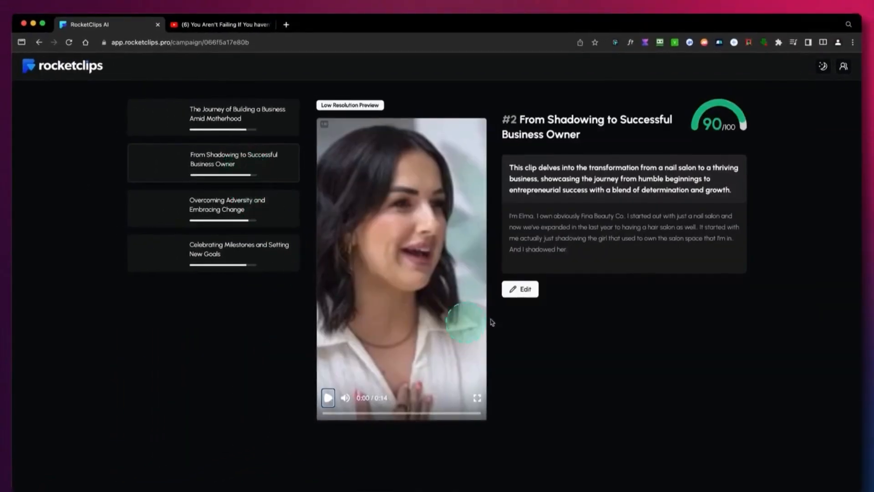
pyautogui.click(526, 292)
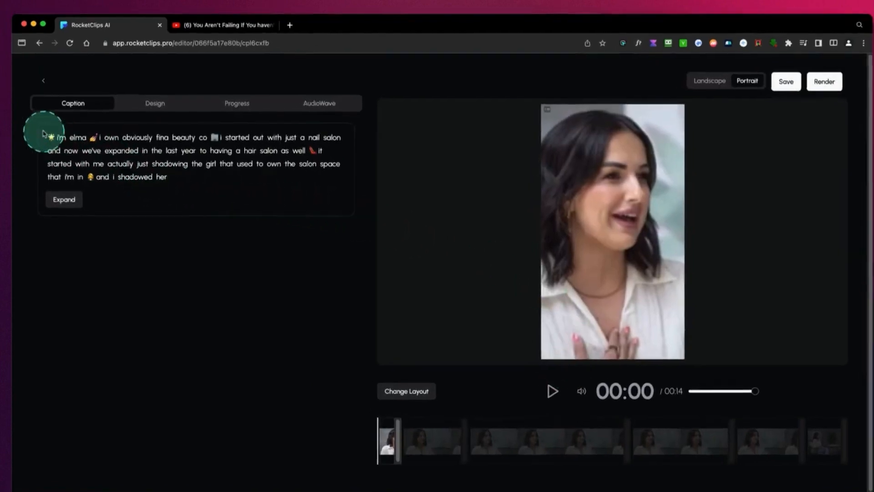
pyautogui.moveTo(43, 127); pyautogui.dragTo(75, 147)
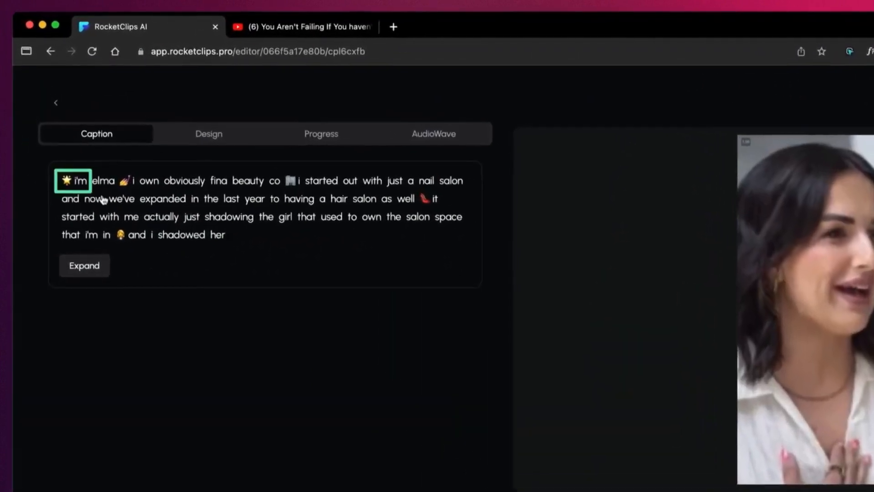
pyautogui.moveTo(104, 200)
pyautogui.mouseDown()
pyautogui.moveTo(341, 241)
pyautogui.moveTo(447, 246)
pyautogui.mouseUp()
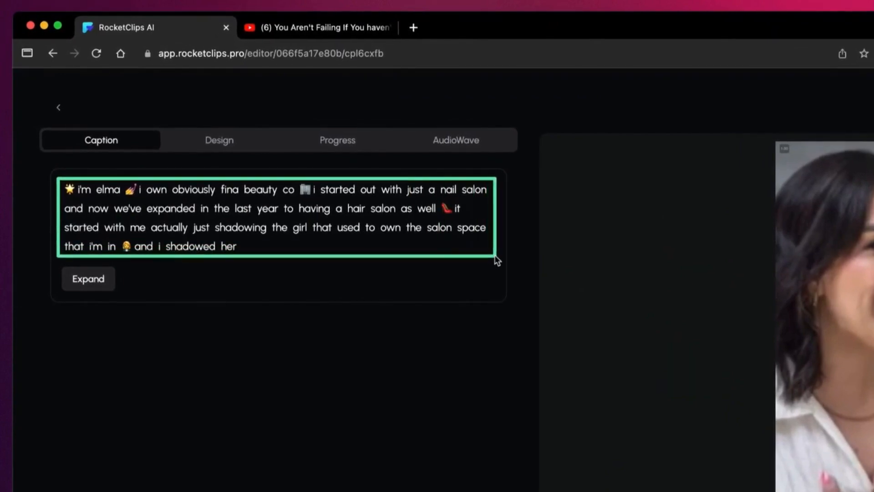
# Expand the clip so its transcript ends at "into some more of those", and check the lengthened caption text.
pyautogui.click(88, 278)
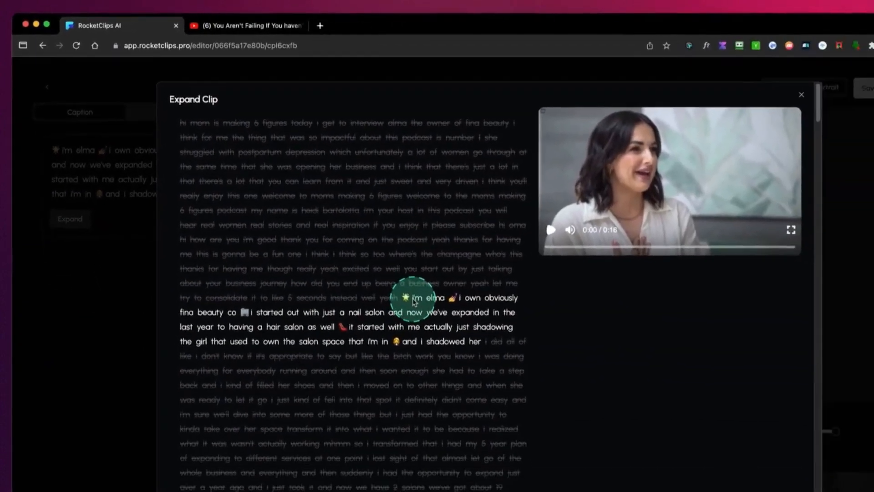
pyautogui.click(386, 281)
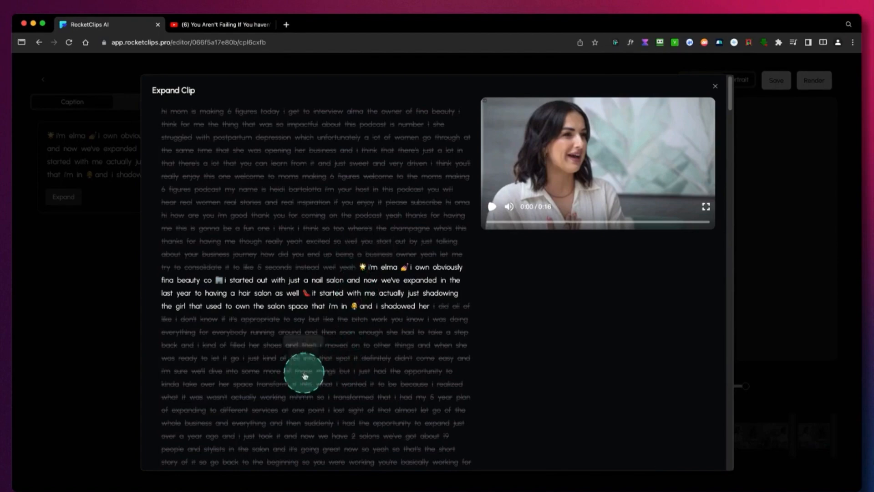
pyautogui.doubleClick(305, 375)
pyautogui.click(302, 353)
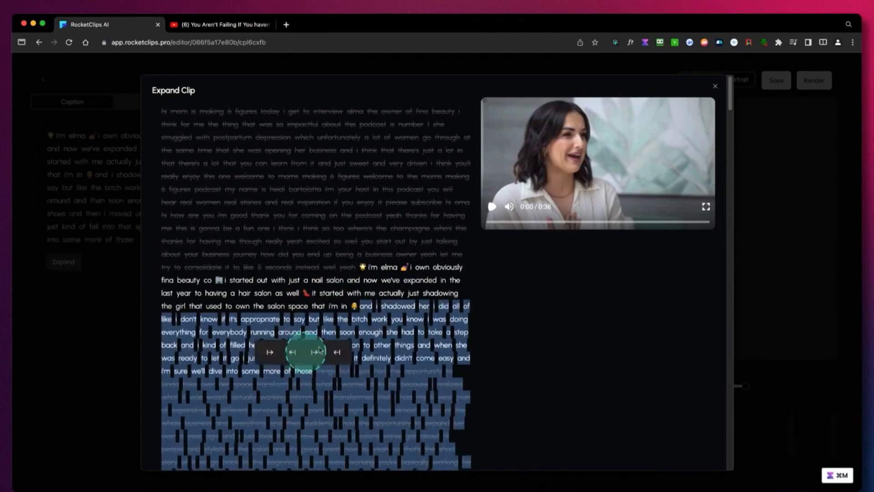
pyautogui.click(355, 286)
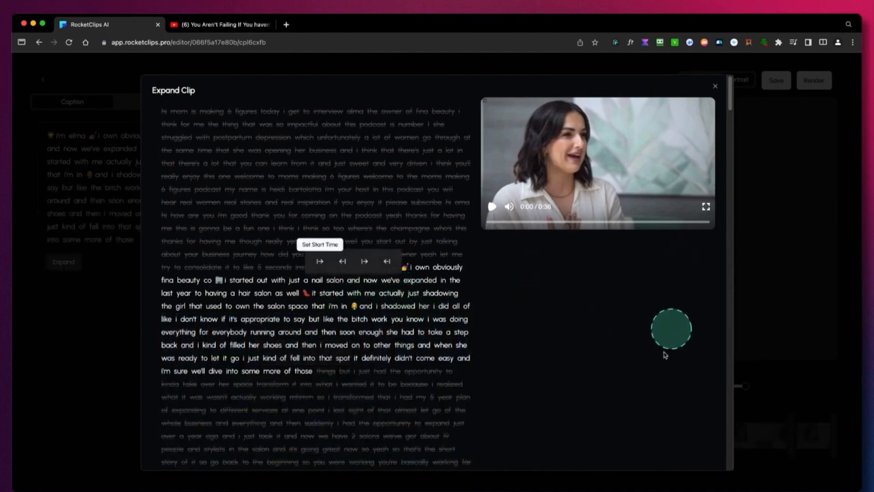
pyautogui.scroll(-20, 667, 357)
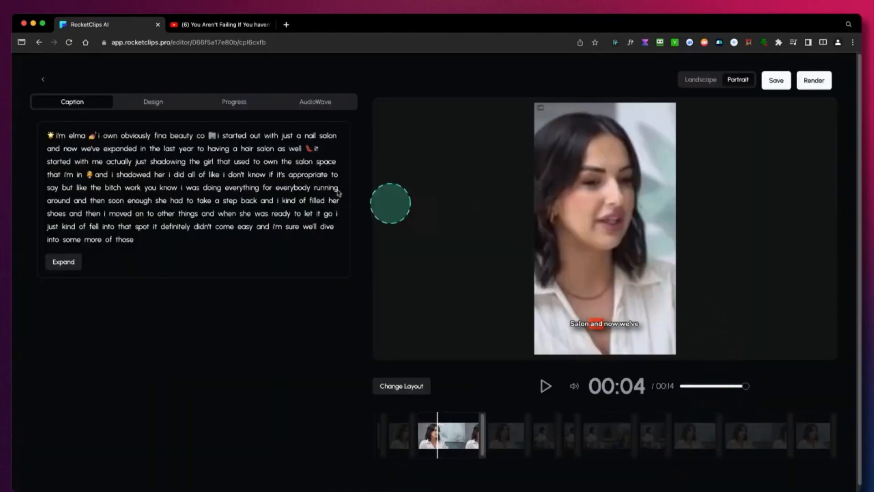
pyautogui.moveTo(42, 128)
pyautogui.mouseDown()
pyautogui.moveTo(174, 197)
pyautogui.moveTo(288, 231)
pyautogui.mouseUp()
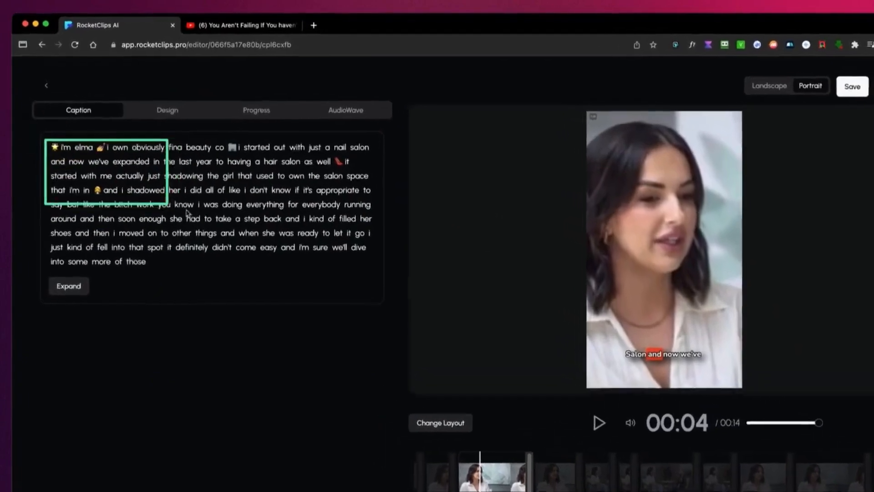
pyautogui.moveTo(354, 281); pyautogui.dragTo(422, 306)
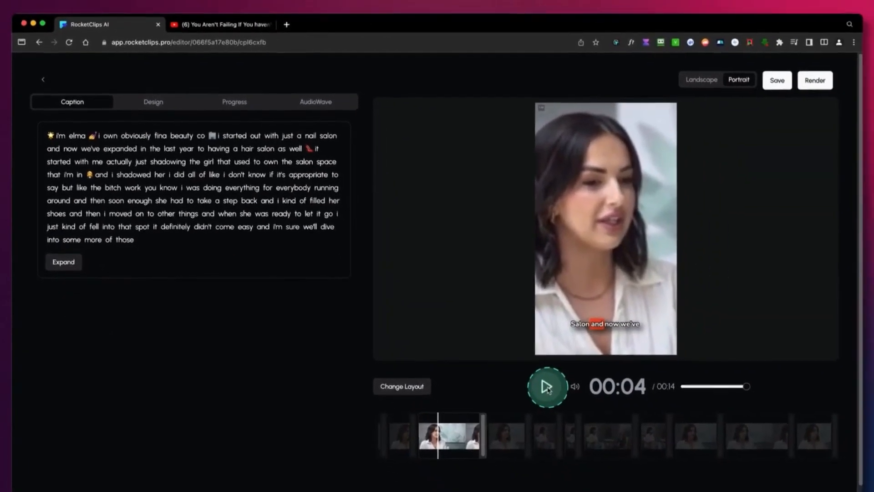
# Select the two-person scene at 00:11 on the timeline, try the Letterboxed layout on it and switch it to Single.
pyautogui.click(693, 487)
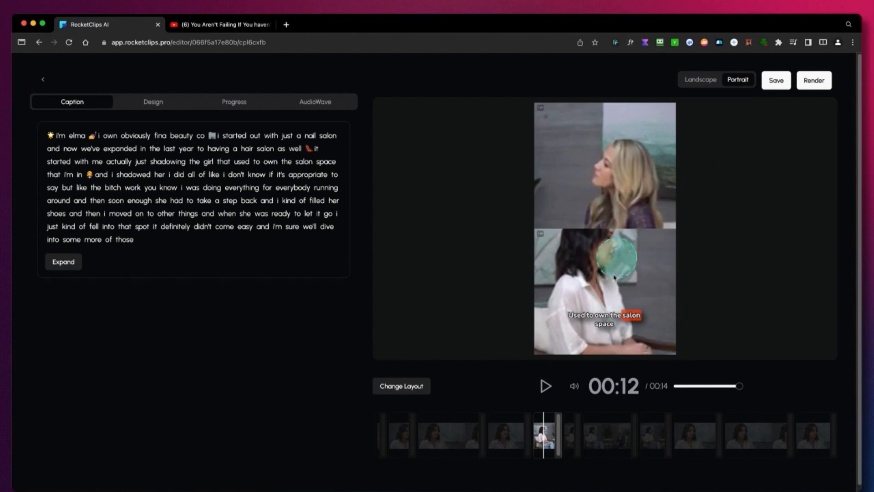
pyautogui.click(548, 443)
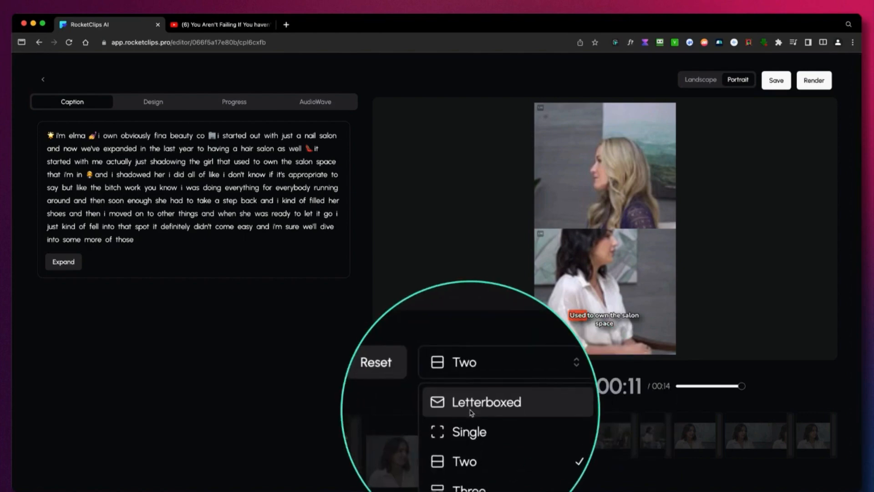
pyautogui.click(470, 411)
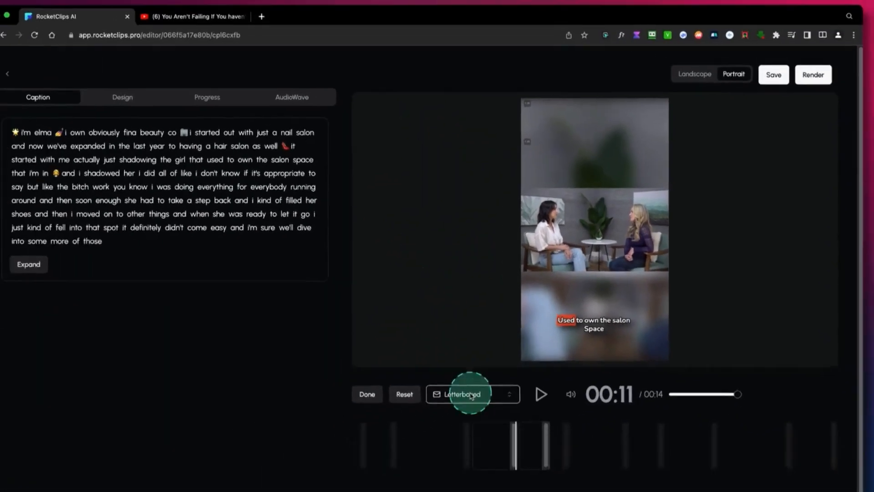
pyautogui.click(483, 388)
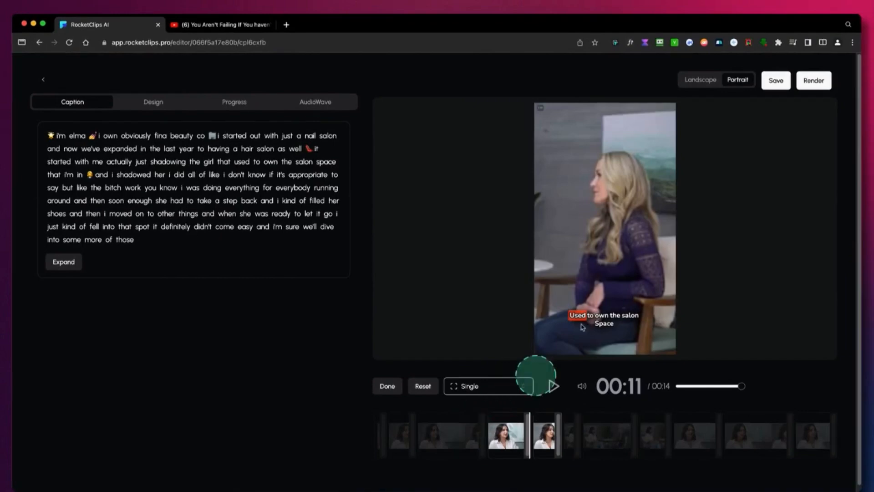
# Reposition the footage in the Single layout to frame the dark-haired woman in the white shirt.
pyautogui.doubleClick(571, 287)
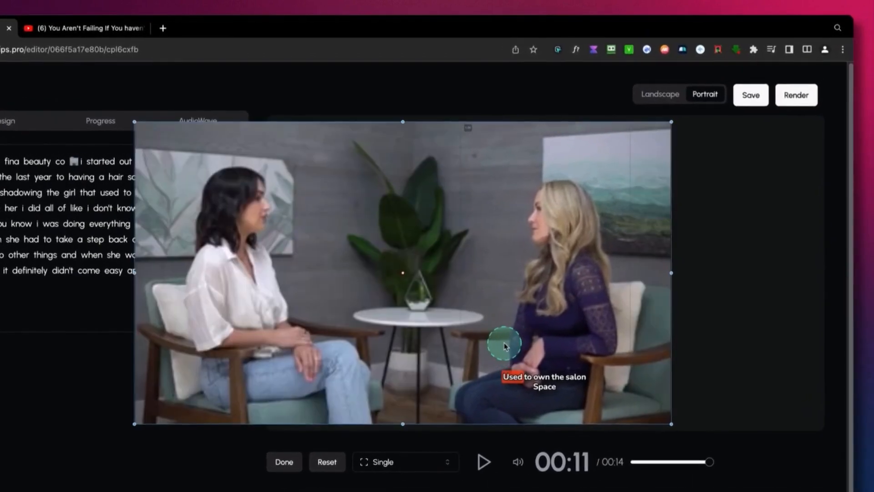
pyautogui.moveTo(504, 342); pyautogui.dragTo(666, 342)
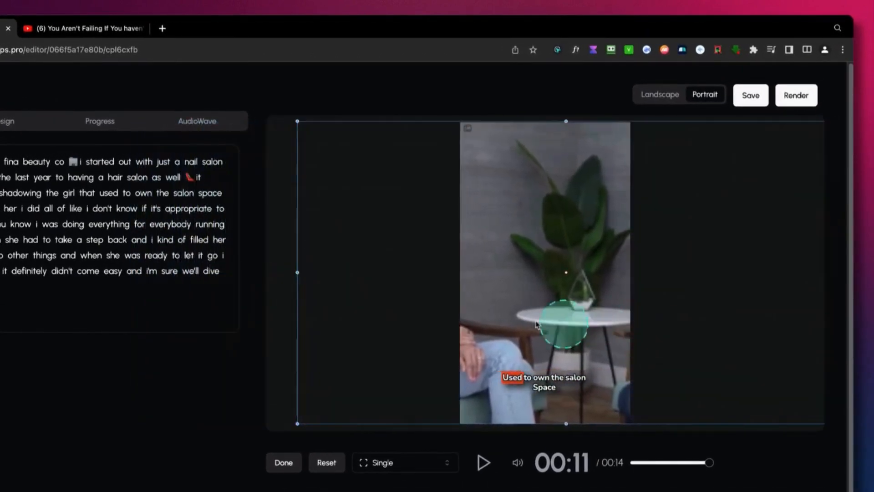
pyautogui.moveTo(517, 318); pyautogui.dragTo(833, 327)
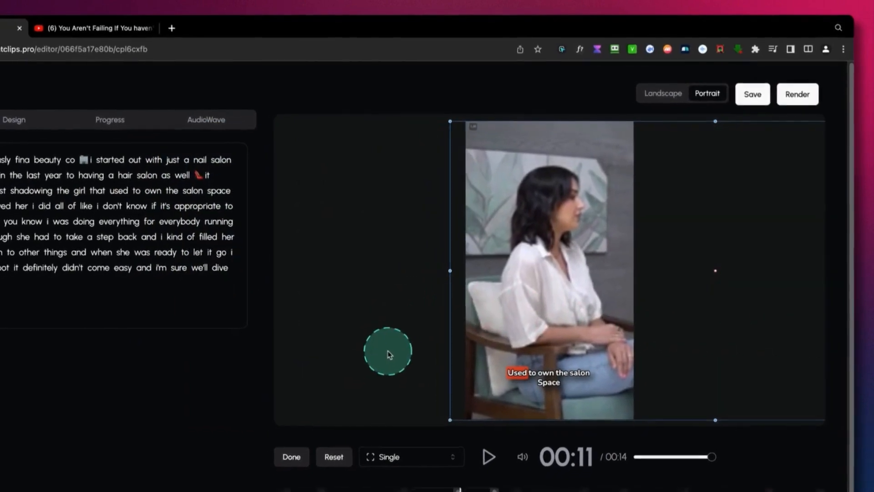
# Switch the 00:11 scene to the Two layout, then scale and reposition both videos so each woman is fully framed.
pyautogui.click(389, 456)
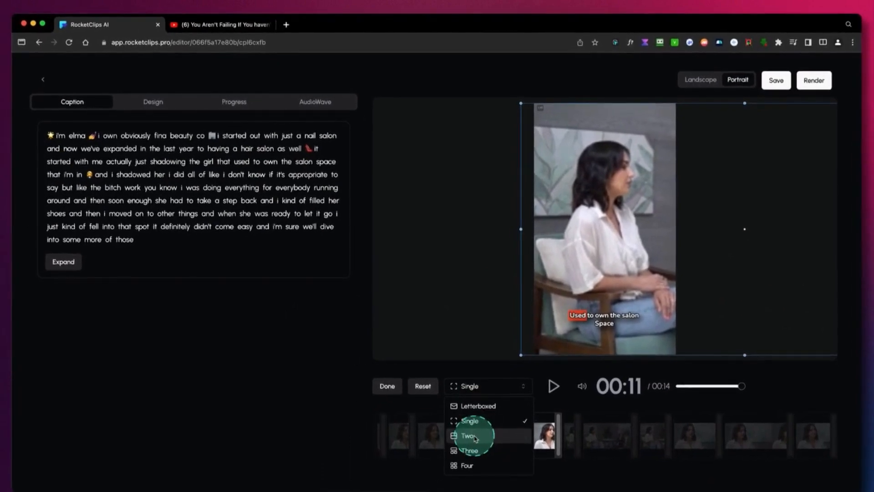
pyautogui.click(474, 436)
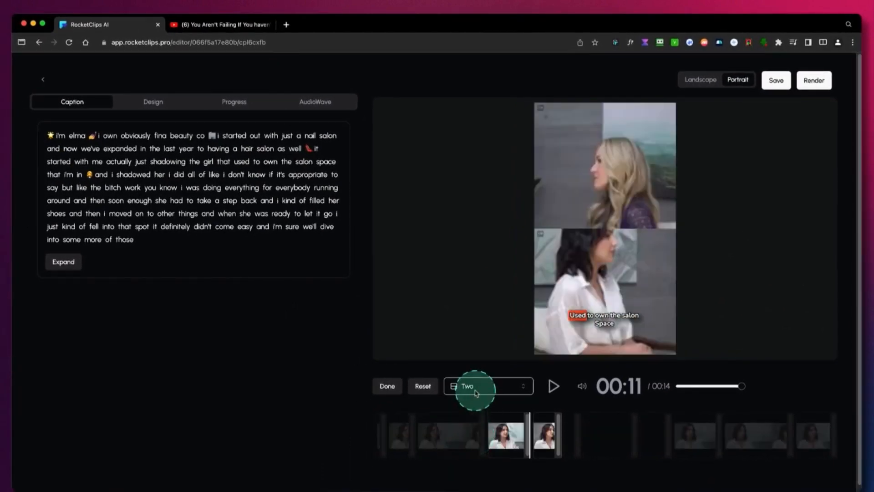
pyautogui.moveTo(599, 259); pyautogui.dragTo(600, 312)
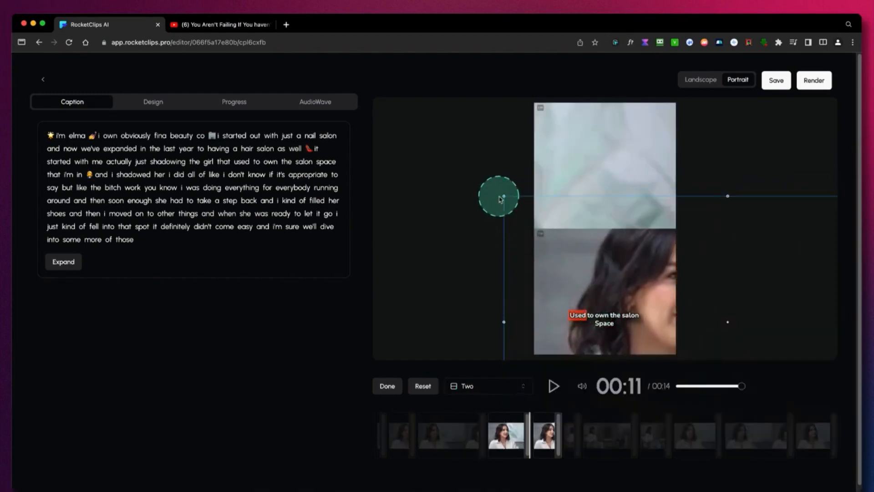
pyautogui.moveTo(504, 198); pyautogui.dragTo(744, 322)
pyautogui.moveTo(617, 284); pyautogui.dragTo(596, 227)
pyautogui.moveTo(580, 145); pyautogui.dragTo(794, 199)
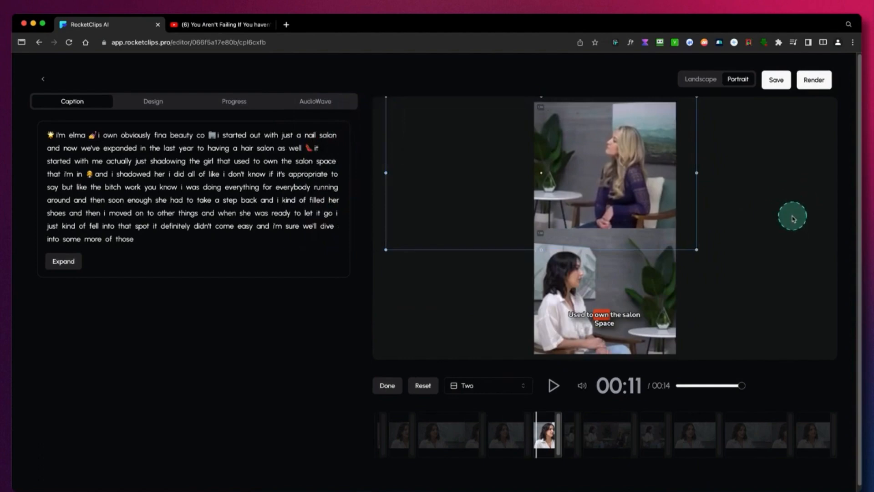
pyautogui.click(485, 385)
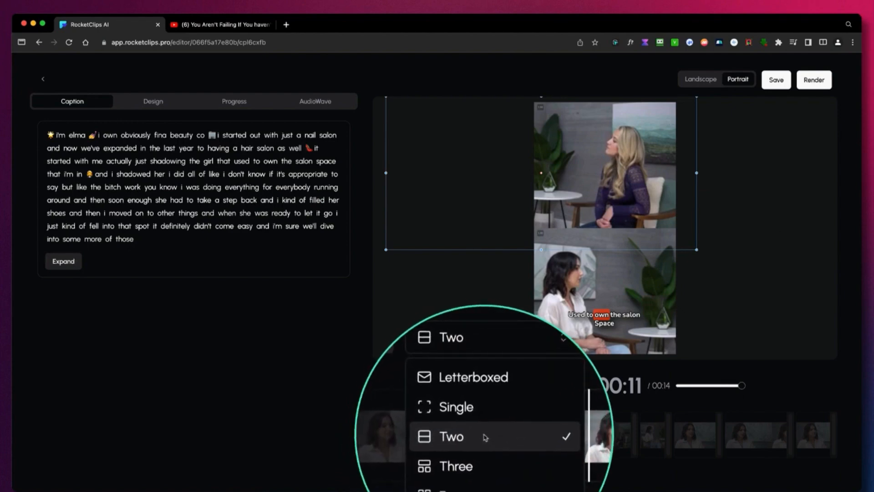
pyautogui.click(484, 436)
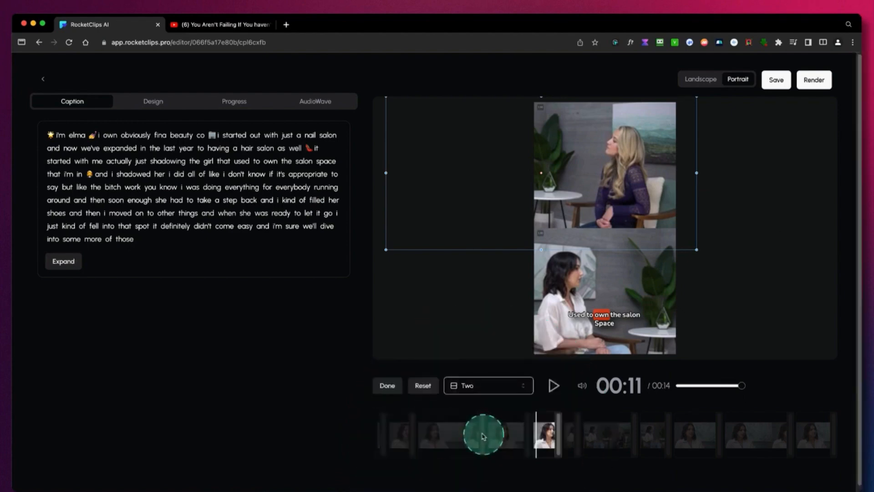
# Select the two-person scene starting at 00:14 on the timeline and set its layout to Single.
pyautogui.click(570, 435)
pyautogui.click(612, 436)
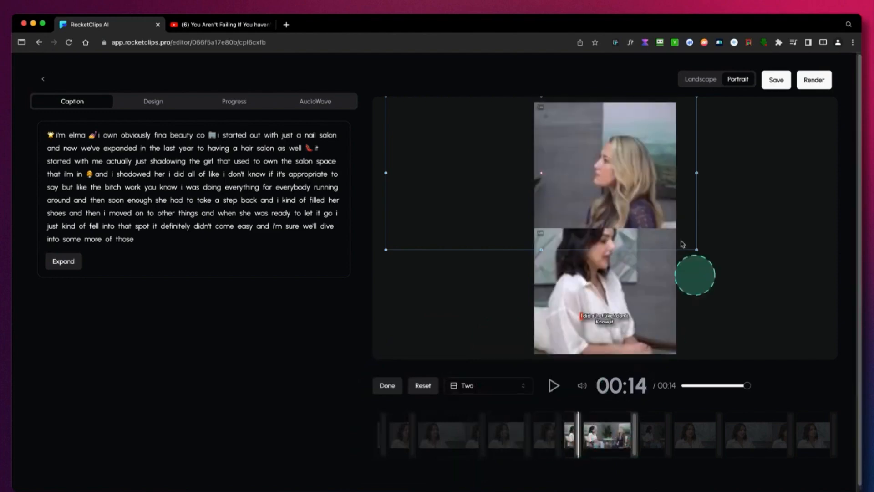
pyautogui.click(488, 387)
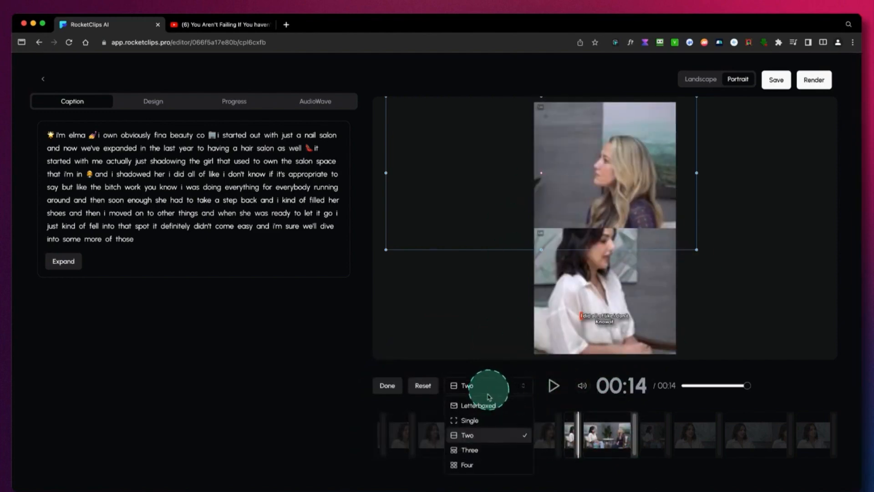
pyautogui.click(478, 416)
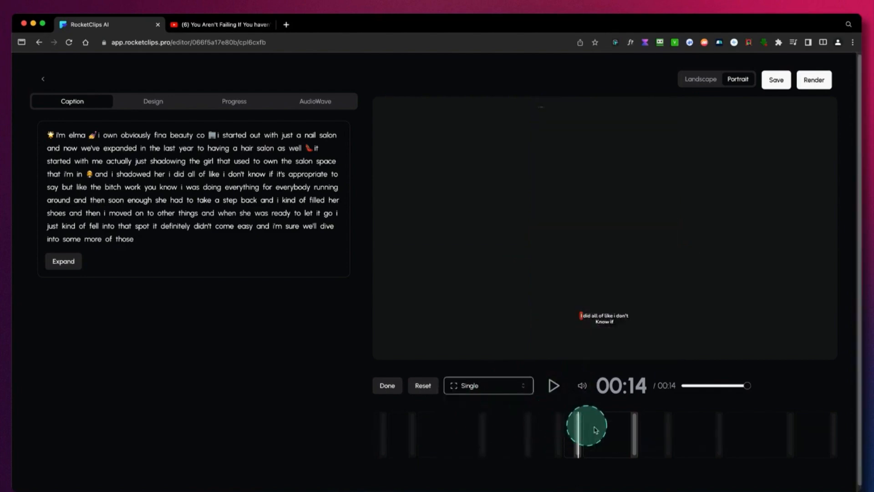
# Select the scene starting at 00:24 on the timeline and set its layout to Letterboxed.
pyautogui.click(657, 444)
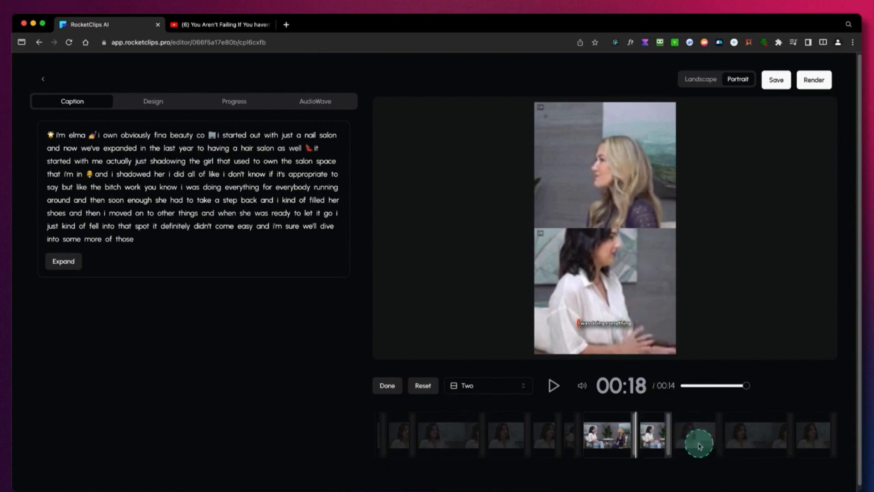
pyautogui.click(699, 445)
pyautogui.click(740, 435)
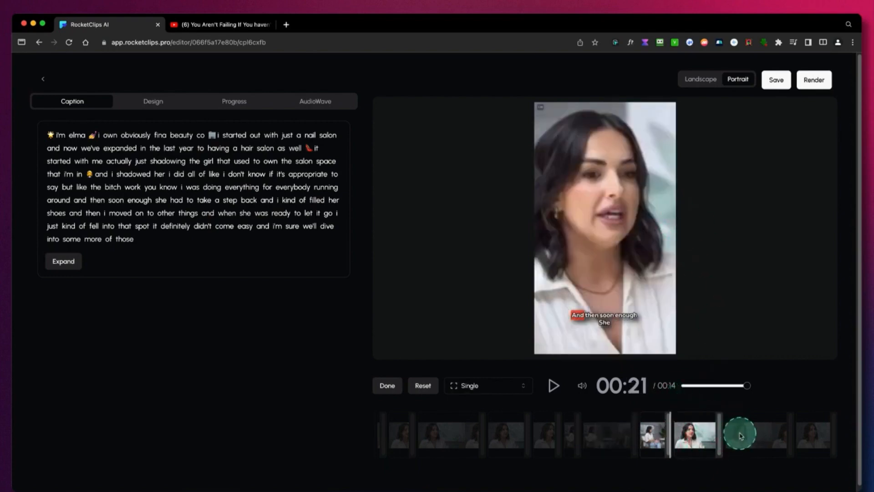
pyautogui.click(493, 385)
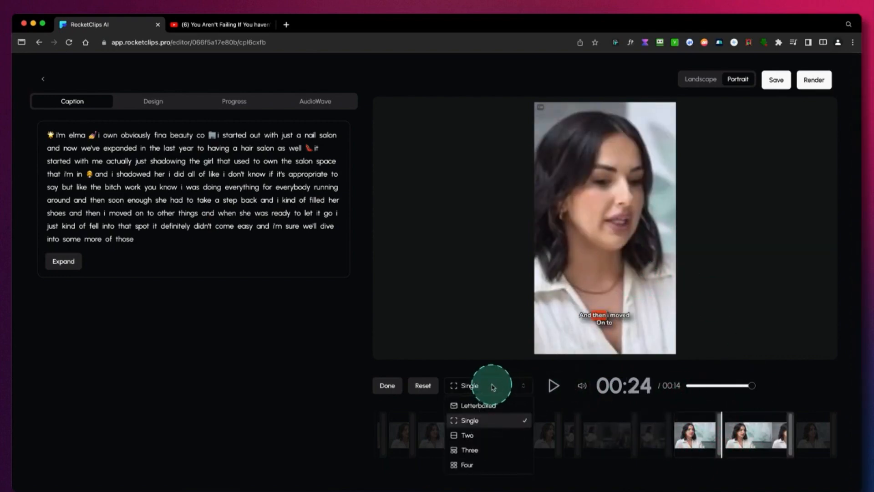
pyautogui.click(483, 407)
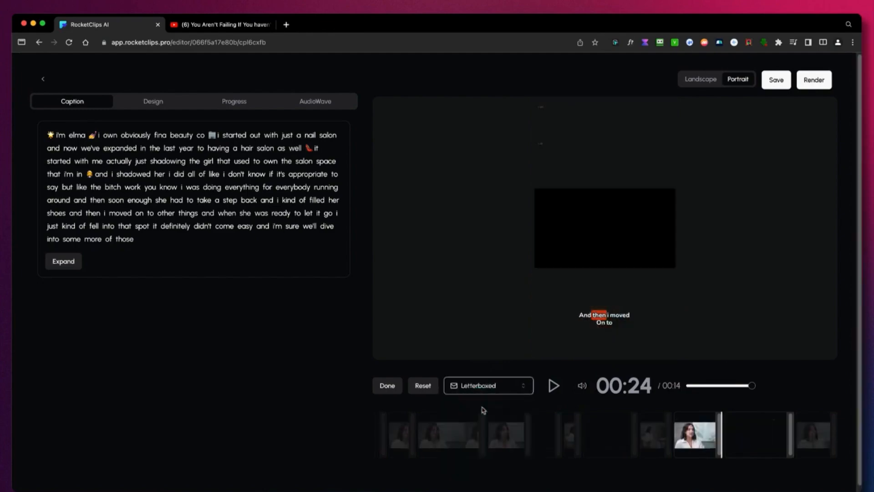
pyautogui.click(652, 476)
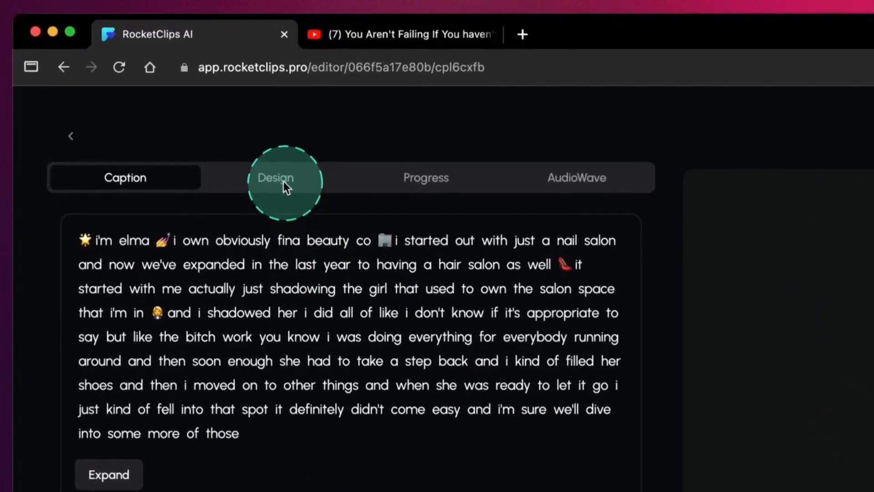
# Try the caption font size at 110 in the design settings, play a moment of the clip, and reduce the size to 76.
pyautogui.click(283, 181)
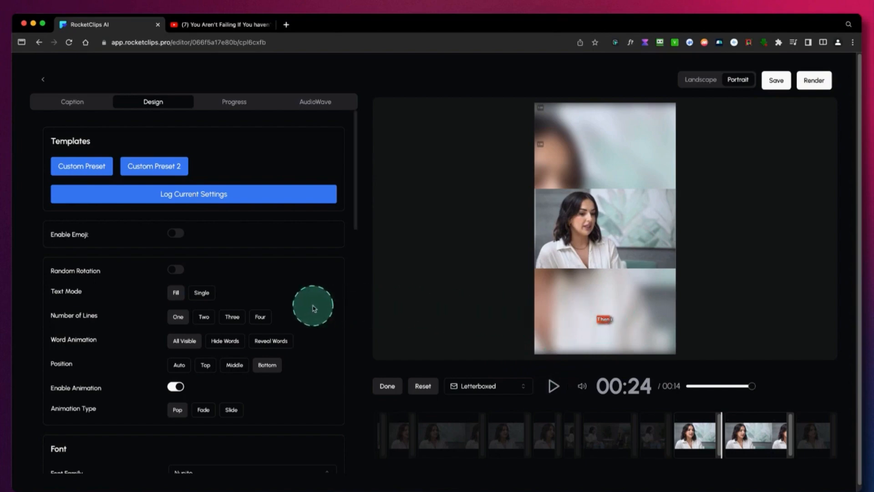
pyautogui.scroll(-5, 313, 308)
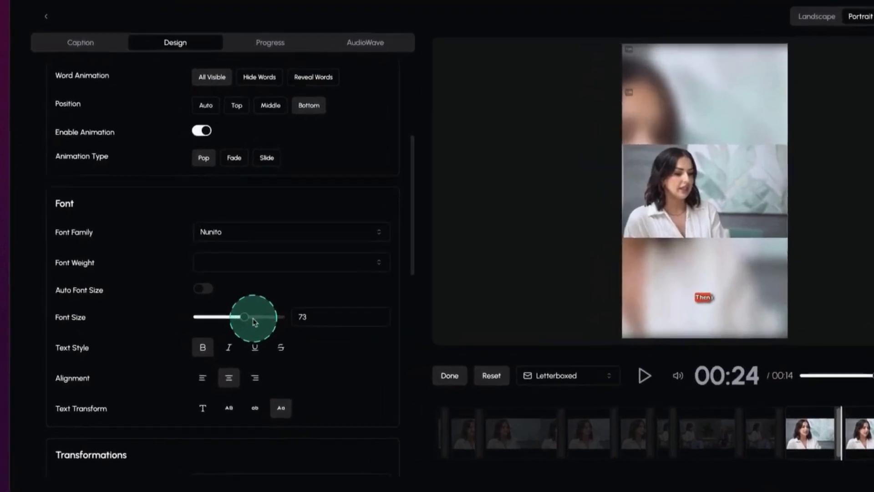
pyautogui.moveTo(253, 321)
pyautogui.mouseDown()
pyautogui.moveTo(231, 318)
pyautogui.moveTo(264, 320)
pyautogui.mouseUp()
pyautogui.moveTo(412, 237); pyautogui.dragTo(430, 238)
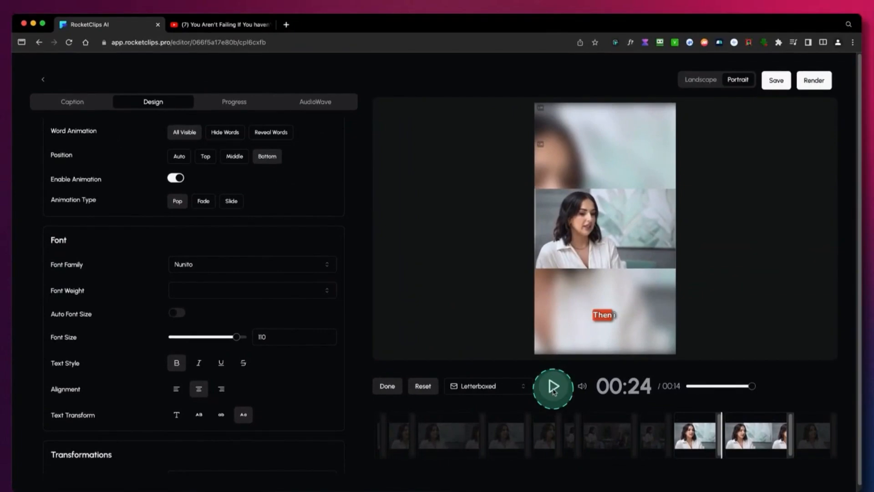
pyautogui.click(756, 365)
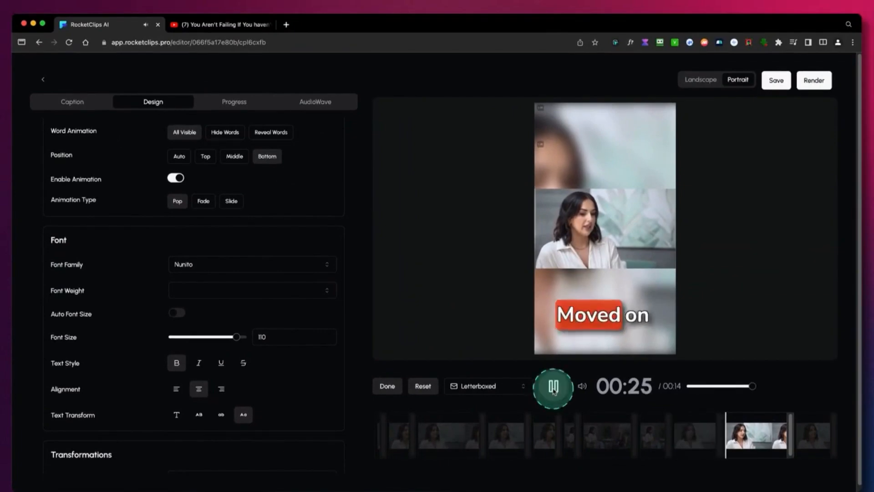
pyautogui.click(553, 387)
pyautogui.moveTo(242, 342); pyautogui.dragTo(235, 340)
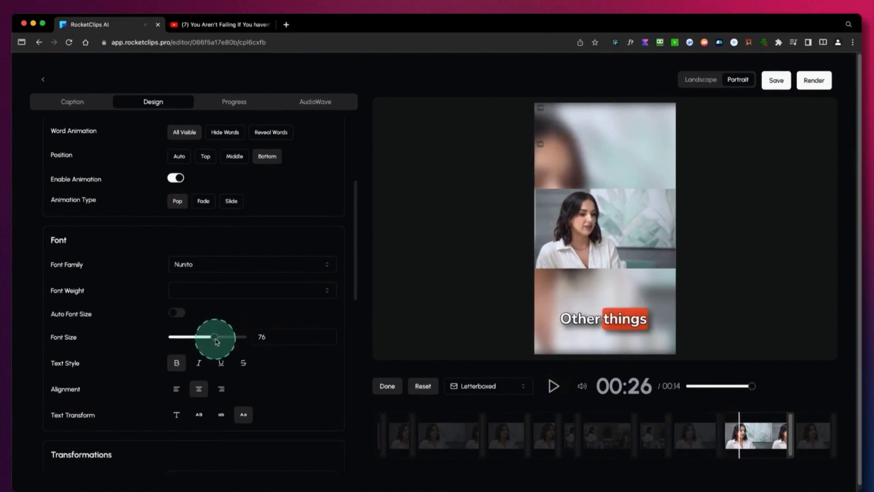
# Try the emoji option and the Single text mode on the captions, restoring emoji to off and text mode to Fill.
pyautogui.scroll(4, 263, 336)
pyautogui.scroll(2, 265, 339)
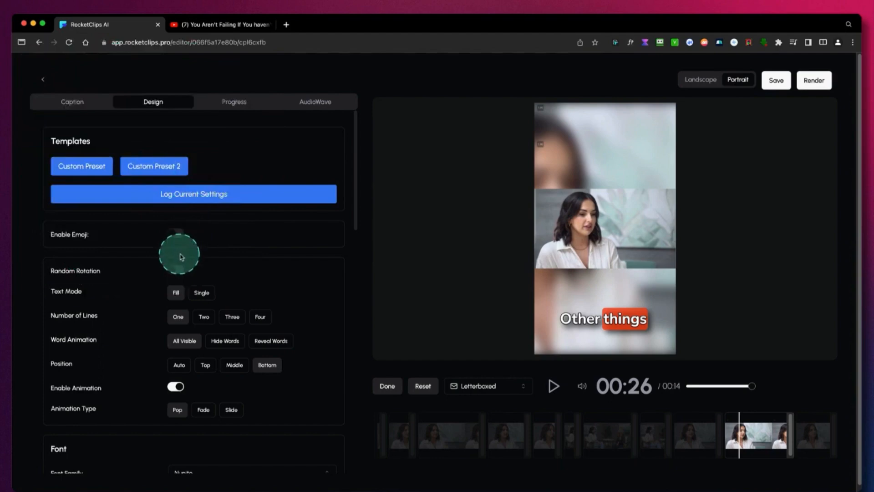
pyautogui.click(178, 233)
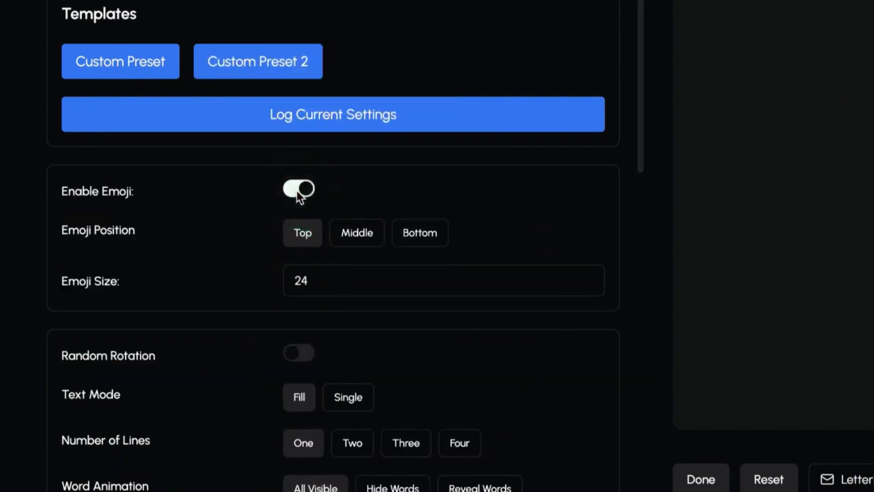
pyautogui.click(298, 193)
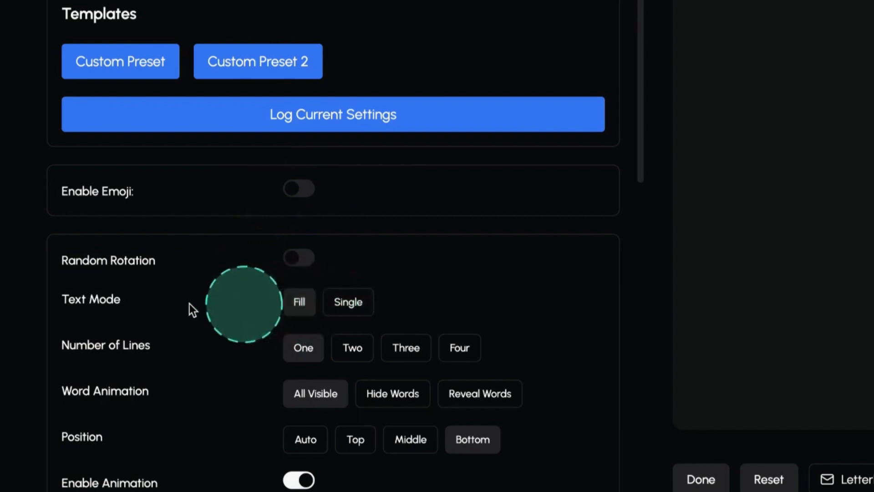
pyautogui.click(355, 305)
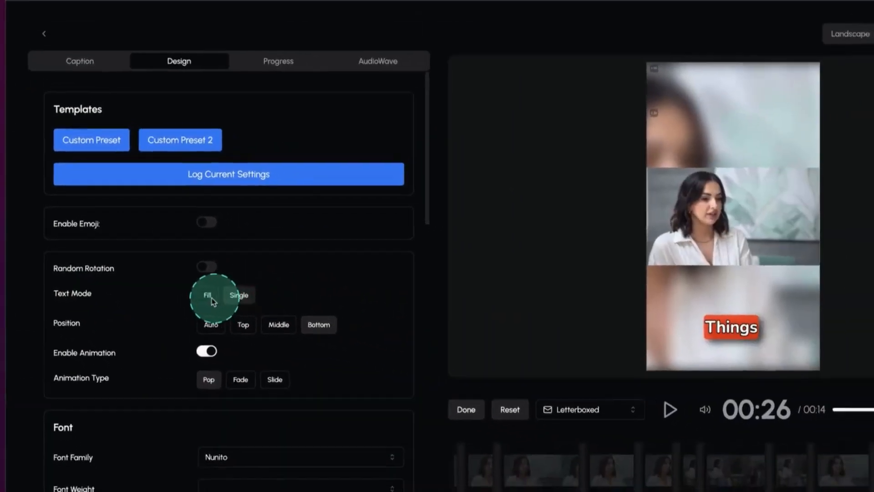
pyautogui.click(209, 296)
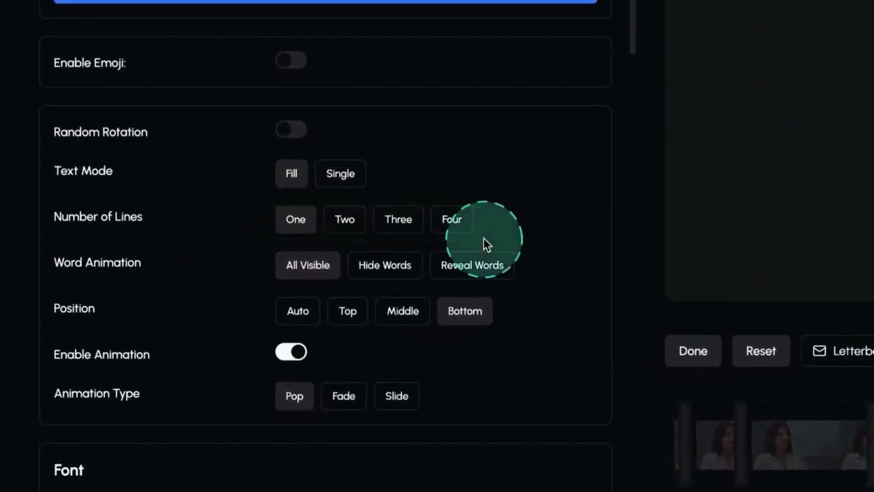
# Try two, three and four caption lines with font size 46, and return to one line at font size 67.
pyautogui.click(343, 220)
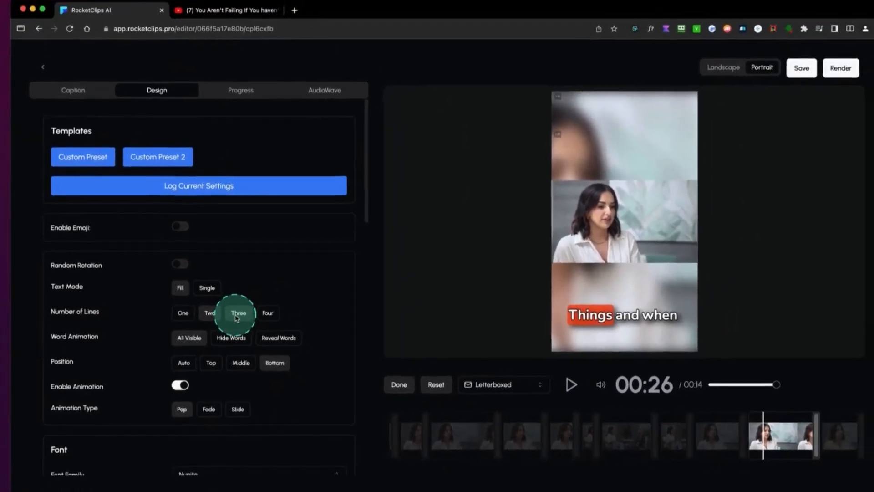
pyautogui.click(236, 316)
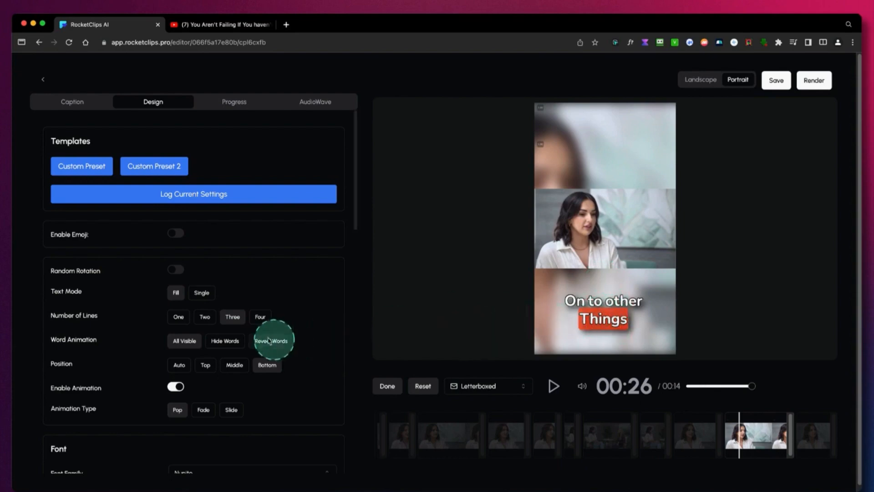
pyautogui.scroll(-5, 208, 415)
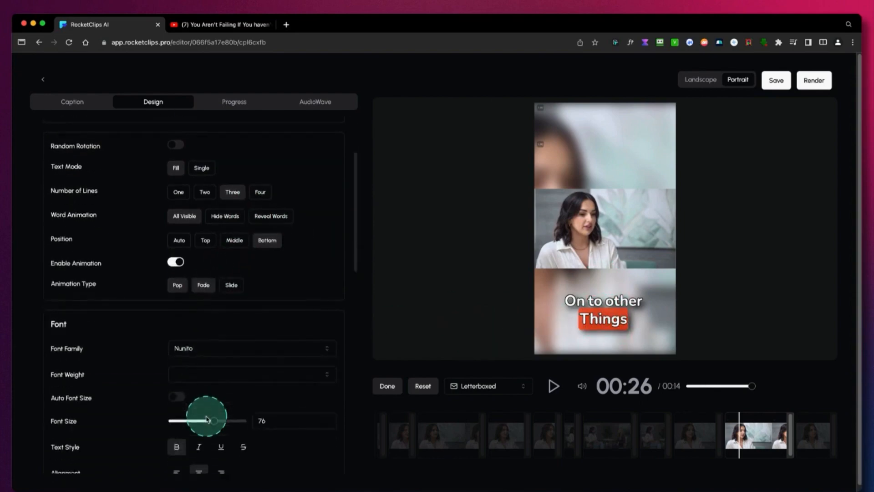
pyautogui.moveTo(208, 415); pyautogui.dragTo(195, 413)
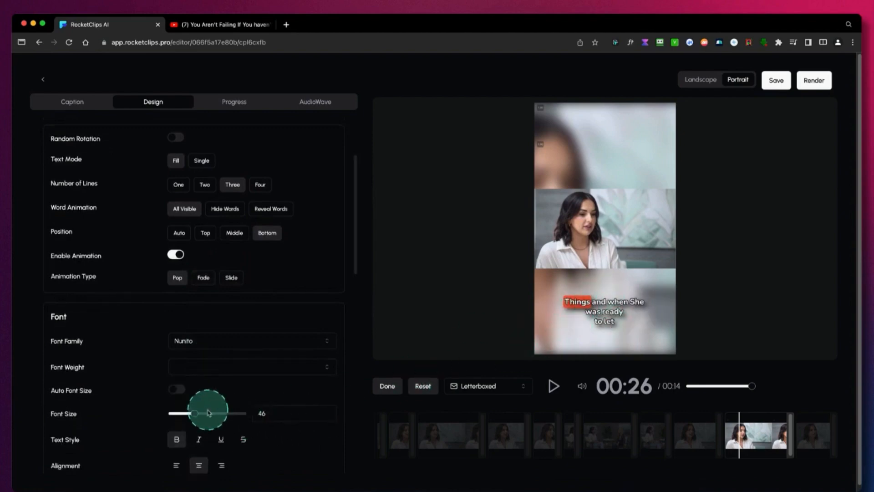
pyautogui.click(261, 185)
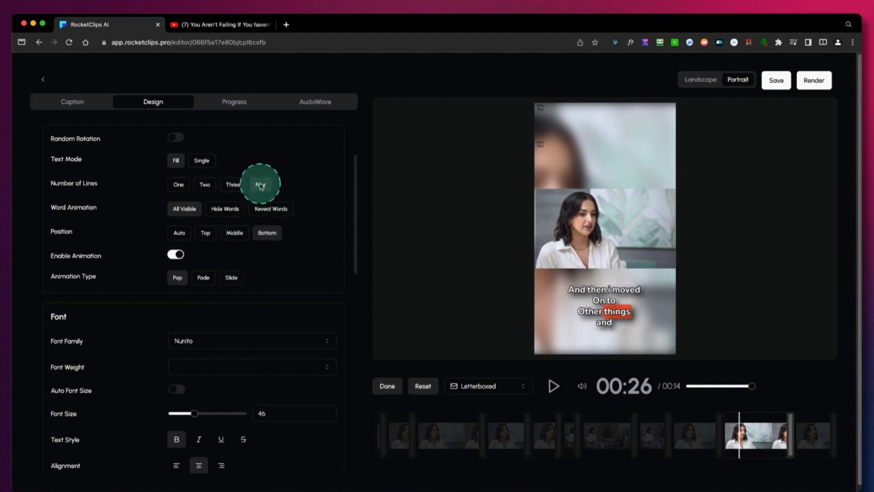
pyautogui.click(184, 187)
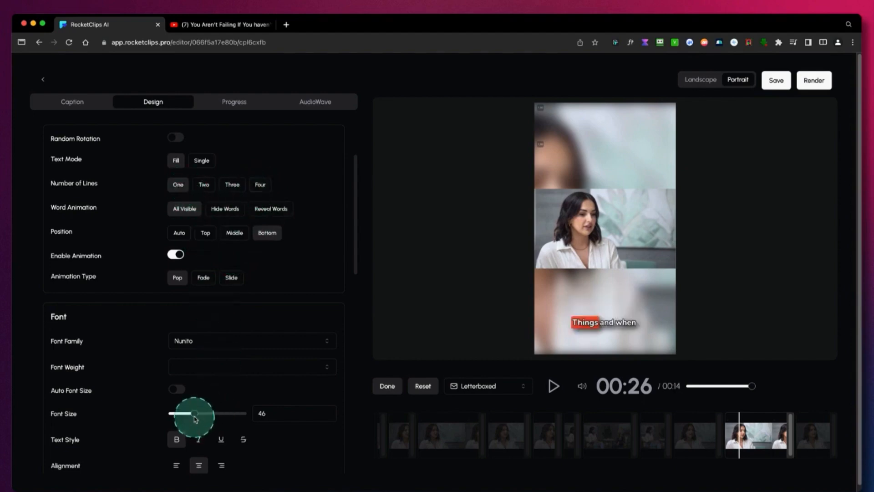
pyautogui.moveTo(204, 416); pyautogui.dragTo(215, 415)
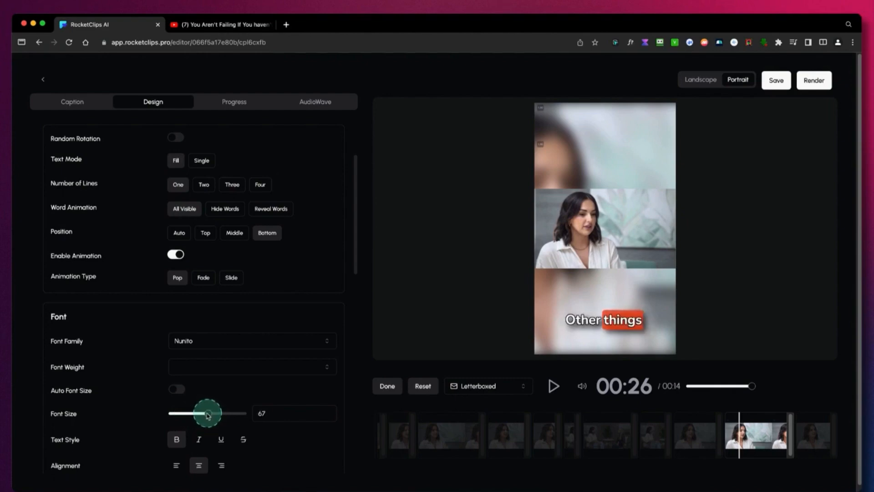
# Set the caption word animation to Hide Words and play the clip to preview it.
pyautogui.scroll(5, 273, 316)
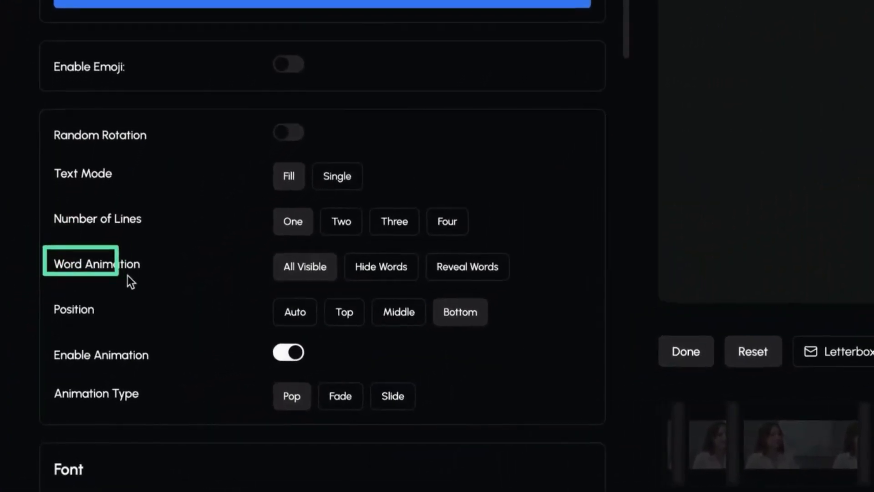
pyautogui.moveTo(128, 275); pyautogui.dragTo(185, 283)
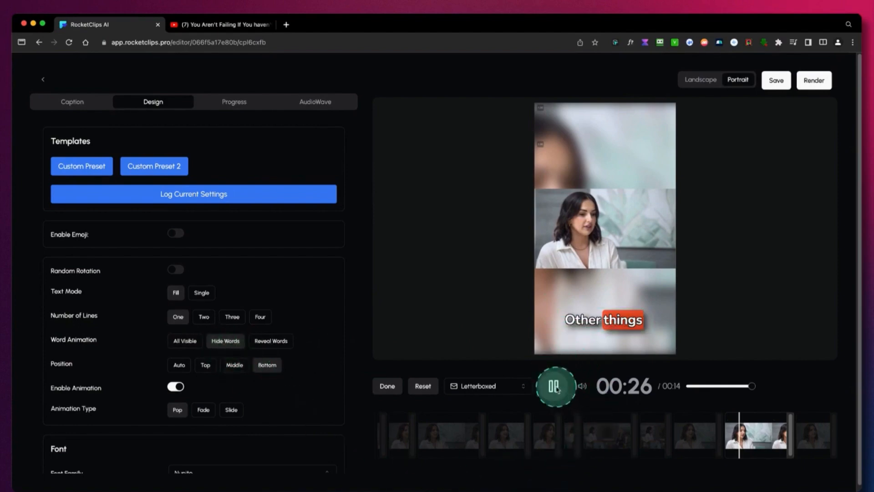
pyautogui.click(556, 387)
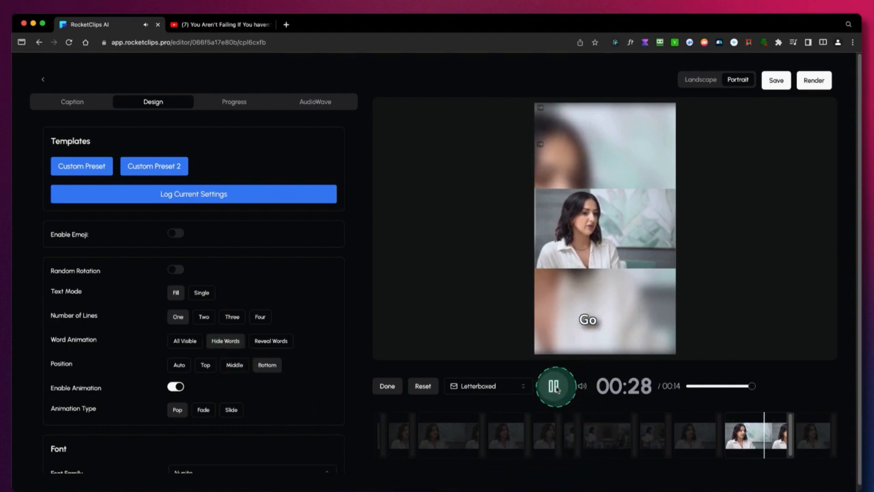
# Preview the Hide Words captions, set the word animation to Reveal Words, and play the clip to check it.
pyautogui.click(555, 386)
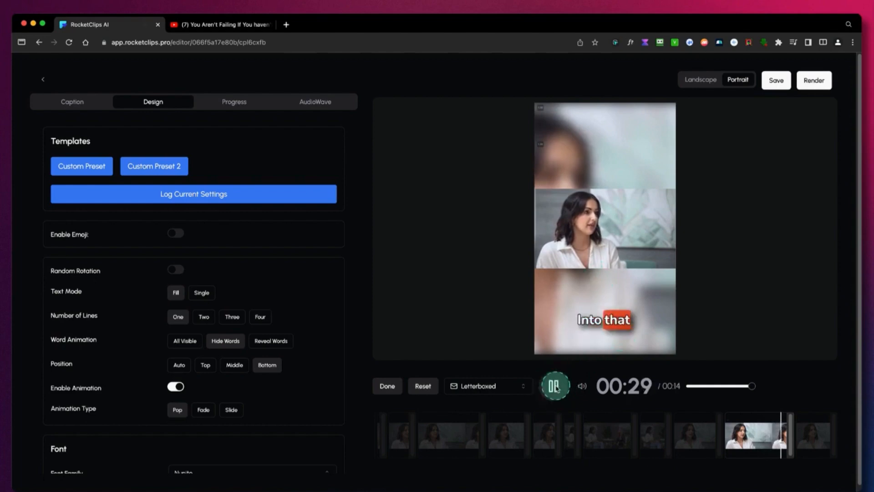
pyautogui.click(556, 388)
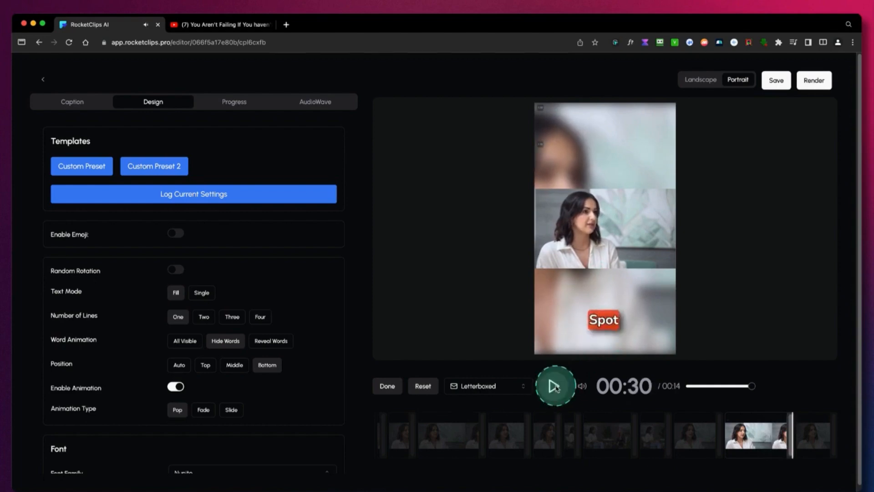
pyautogui.click(617, 309)
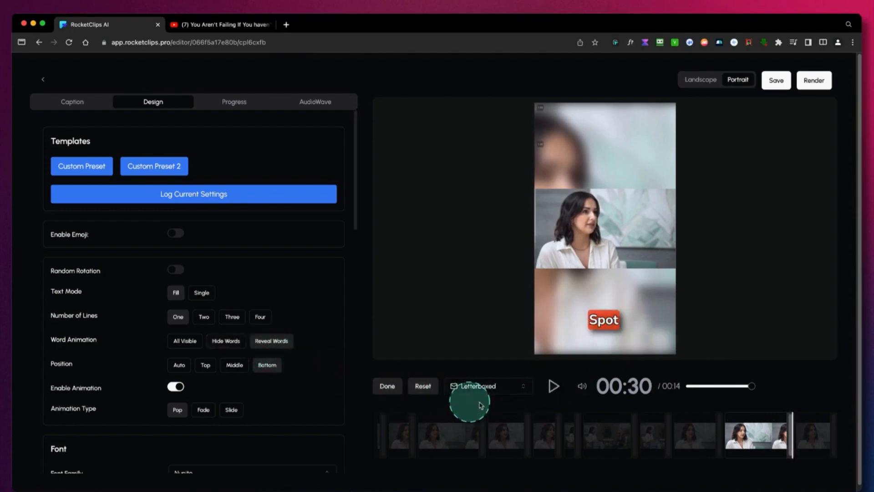
pyautogui.click(554, 386)
pyautogui.click(555, 387)
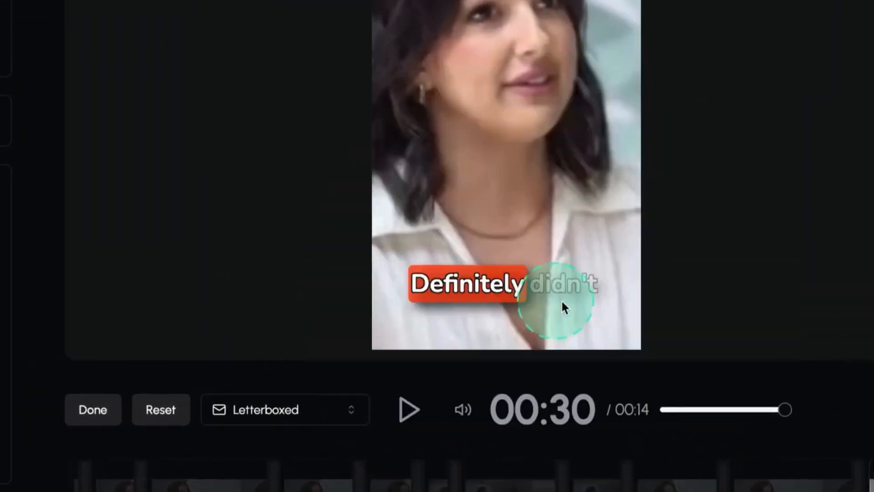
pyautogui.click(408, 408)
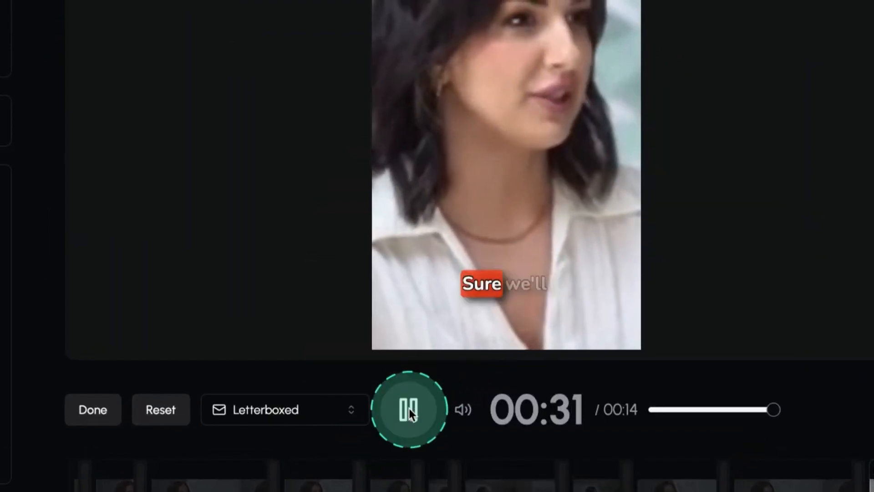
pyautogui.click(409, 408)
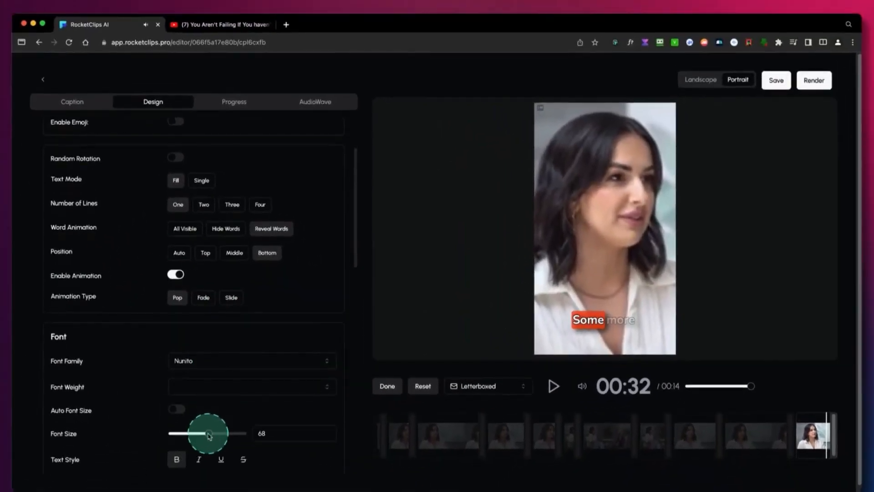
# Reduce the caption font size to 50 and play the clip to preview the captions.
pyautogui.moveTo(209, 436); pyautogui.dragTo(199, 436)
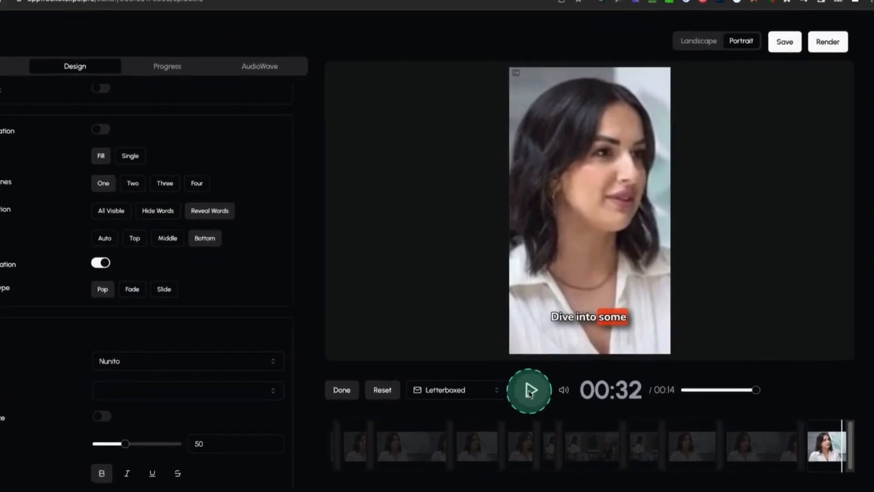
pyautogui.click(553, 386)
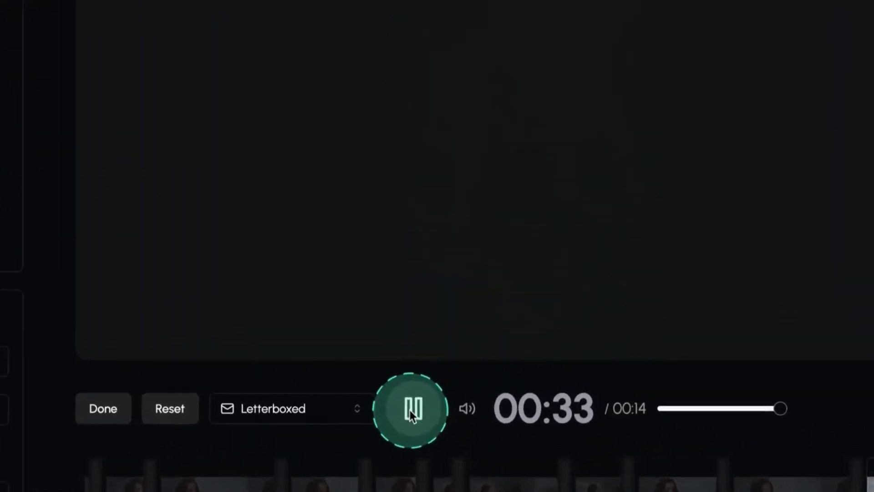
pyautogui.click(406, 410)
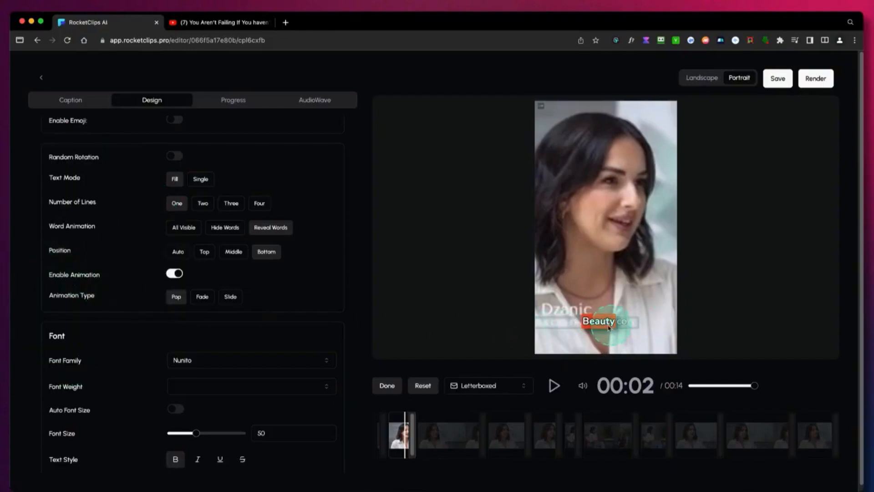
# Try the Auto, Top and Middle caption positions, and return the position to Bottom.
pyautogui.click(182, 255)
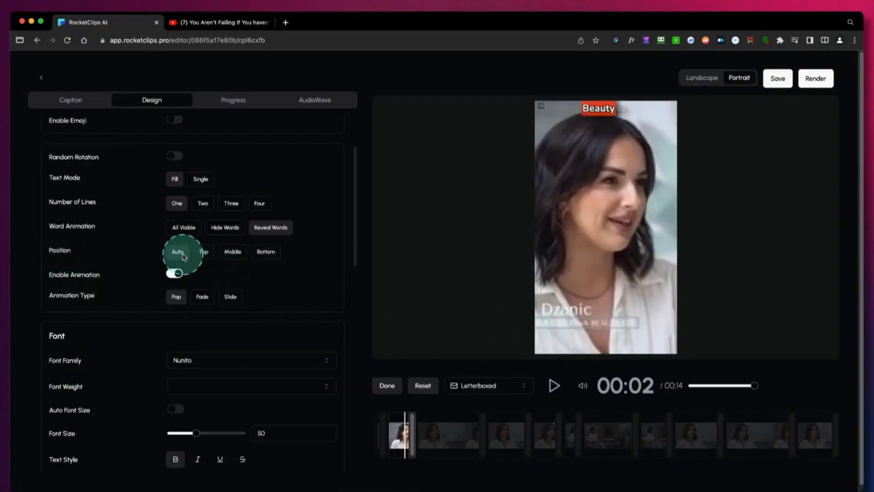
pyautogui.click(205, 257)
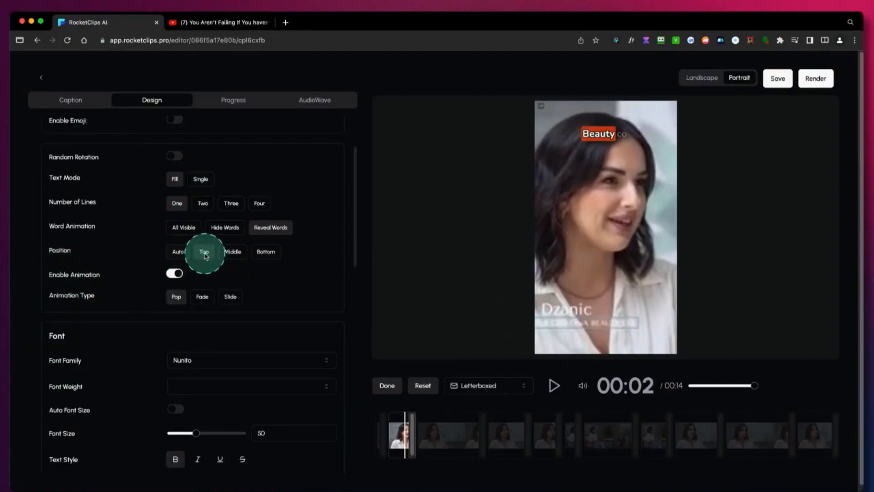
pyautogui.click(233, 257)
pyautogui.click(264, 258)
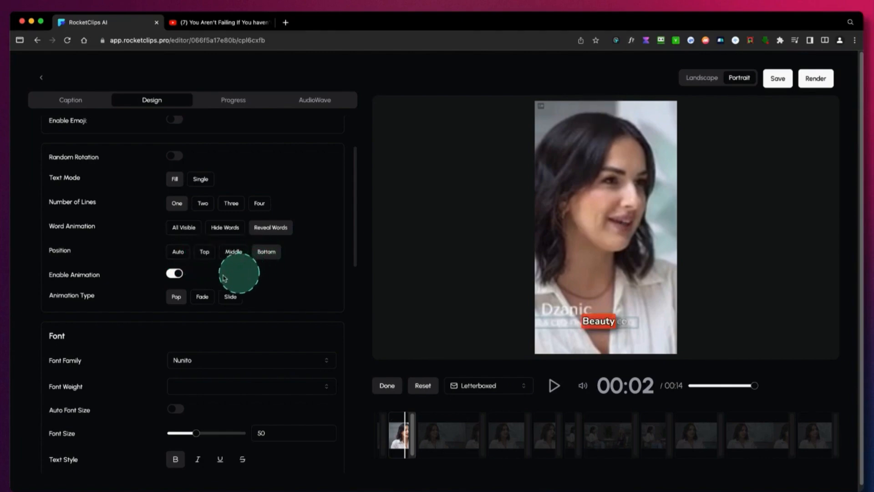
# Play the clip while trying the Fade and Slide caption animations, with slide direction Right, and return the animation type to Pop.
pyautogui.click(173, 275)
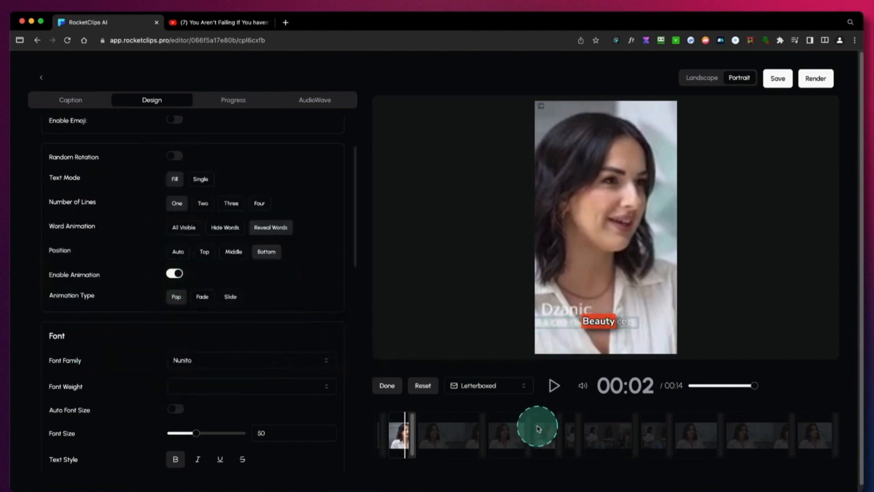
pyautogui.click(554, 386)
pyautogui.click(202, 296)
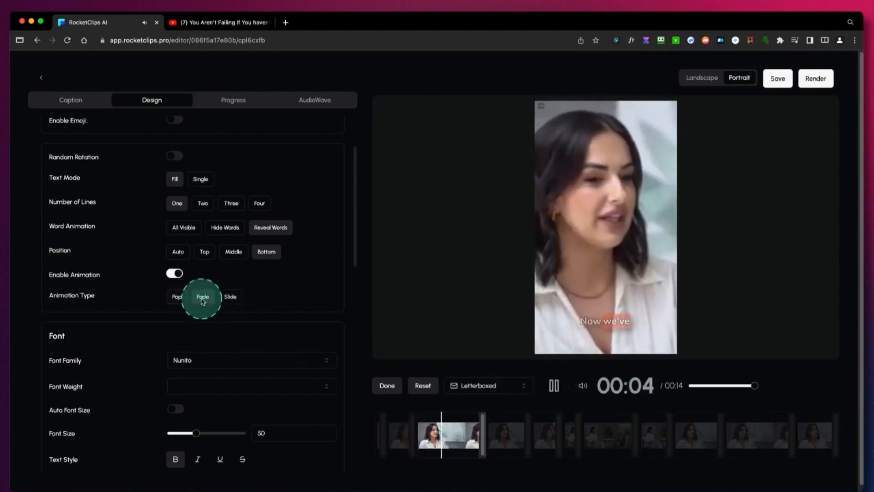
pyautogui.click(230, 297)
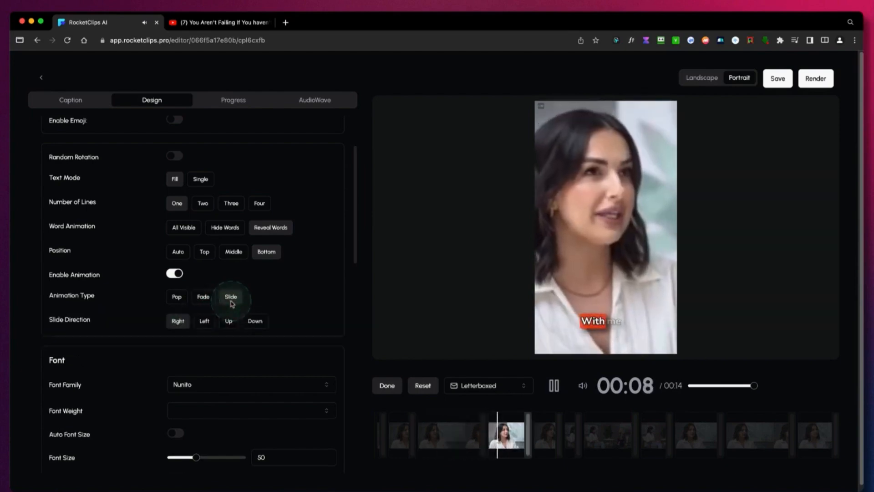
pyautogui.click(553, 385)
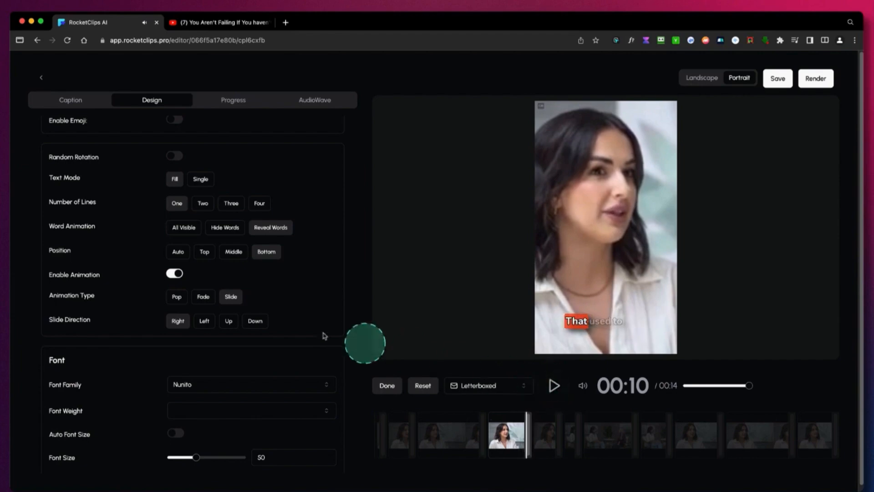
pyautogui.click(178, 297)
pyautogui.click(233, 297)
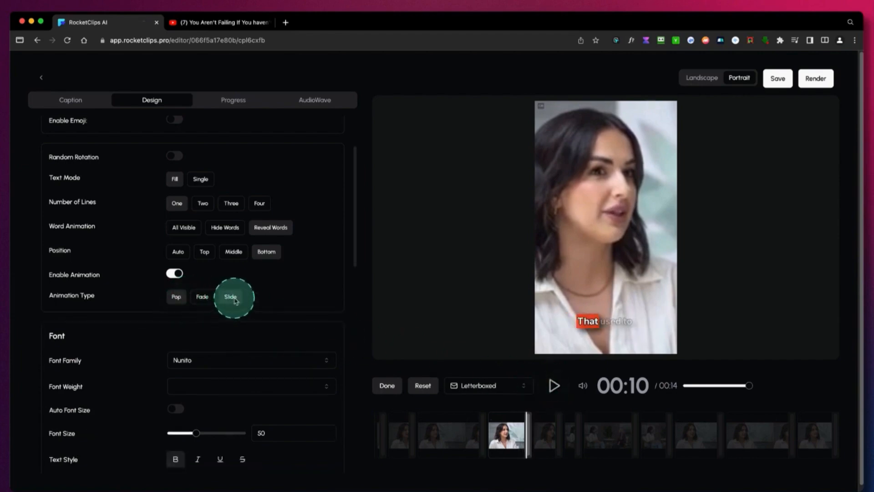
pyautogui.click(178, 318)
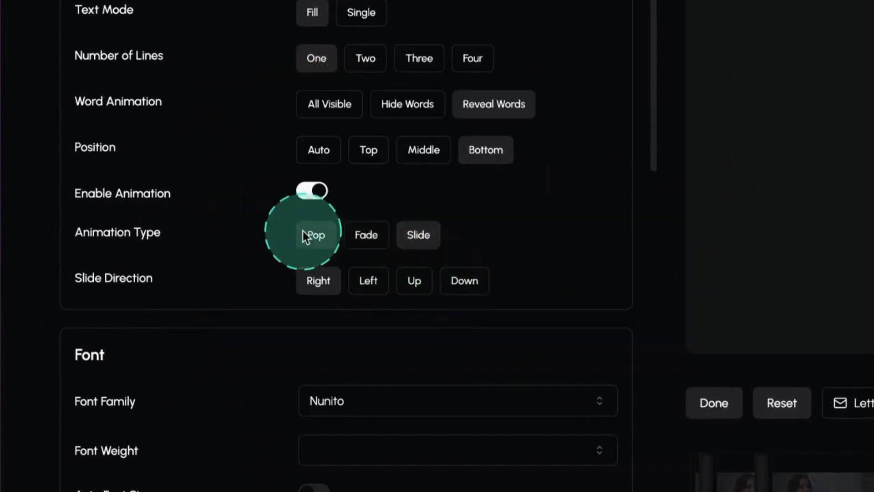
pyautogui.click(321, 238)
# Try the Mukta, Martel and MPLUS1p font families on the captions.
pyautogui.scroll(-5, 380, 469)
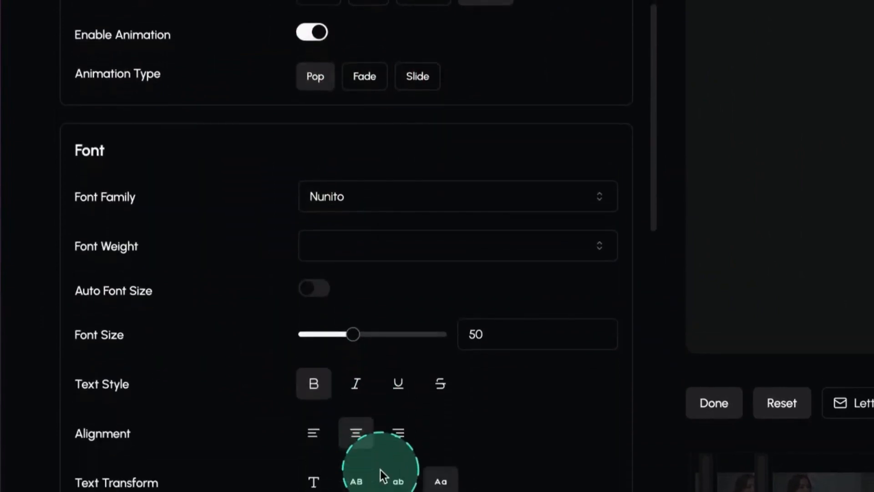
pyautogui.scroll(-1, 381, 474)
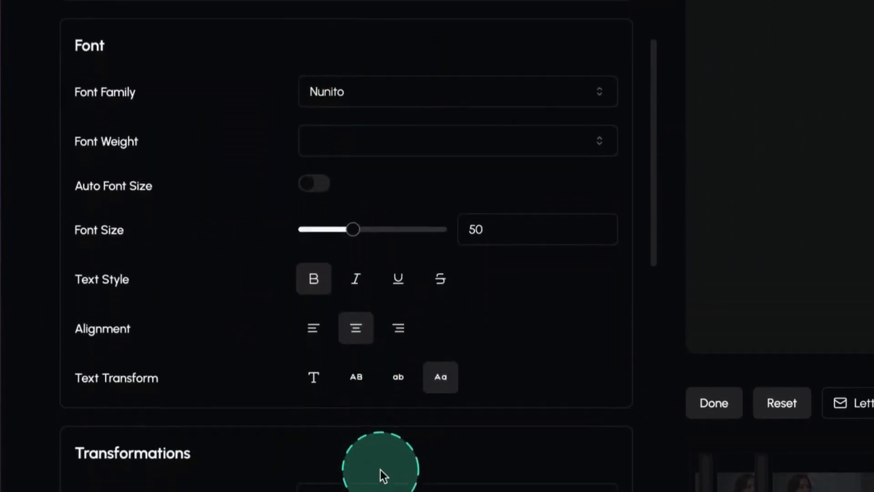
pyautogui.click(397, 91)
pyautogui.scroll(8, 388, 192)
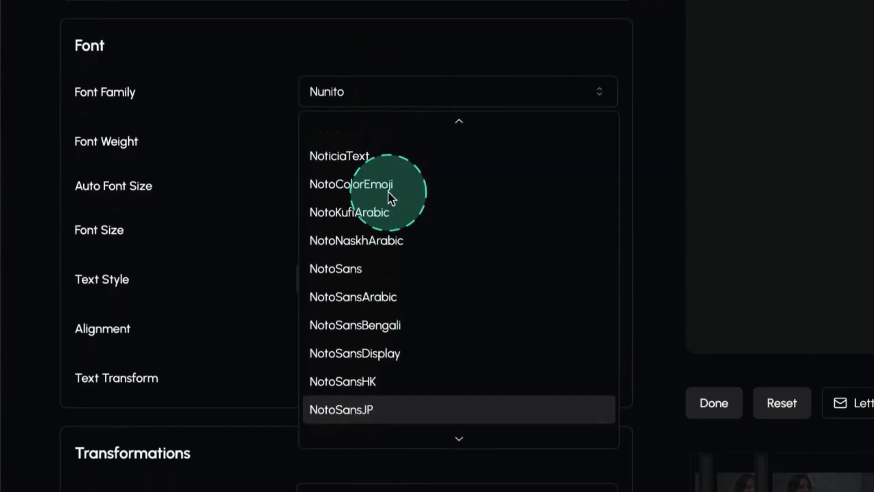
pyautogui.scroll(2, 388, 196)
pyautogui.click(387, 195)
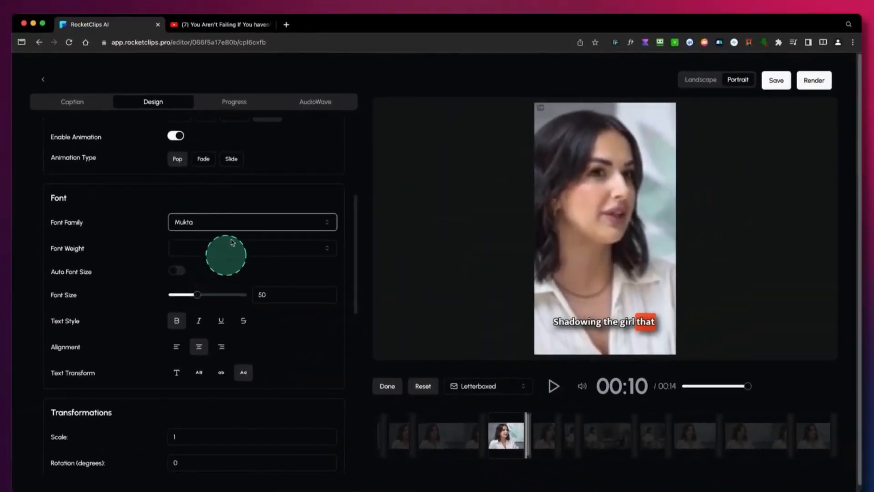
pyautogui.click(231, 222)
pyautogui.scroll(2, 217, 280)
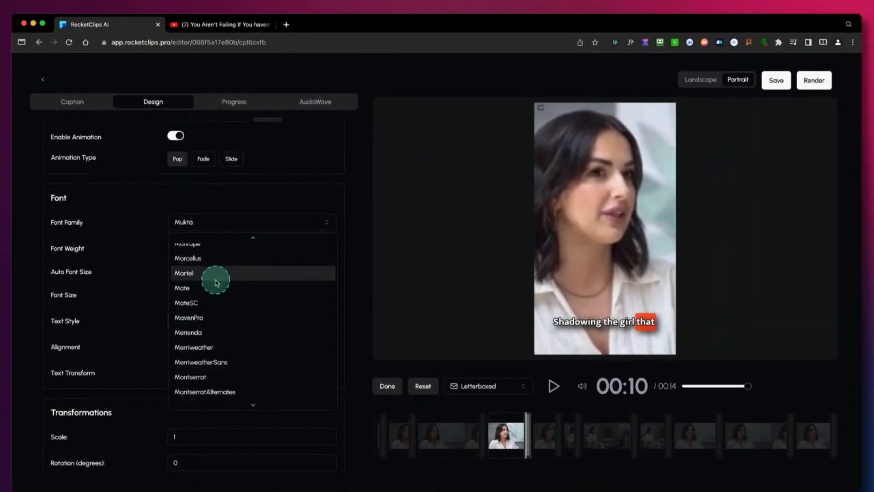
pyautogui.click(216, 278)
pyautogui.click(256, 224)
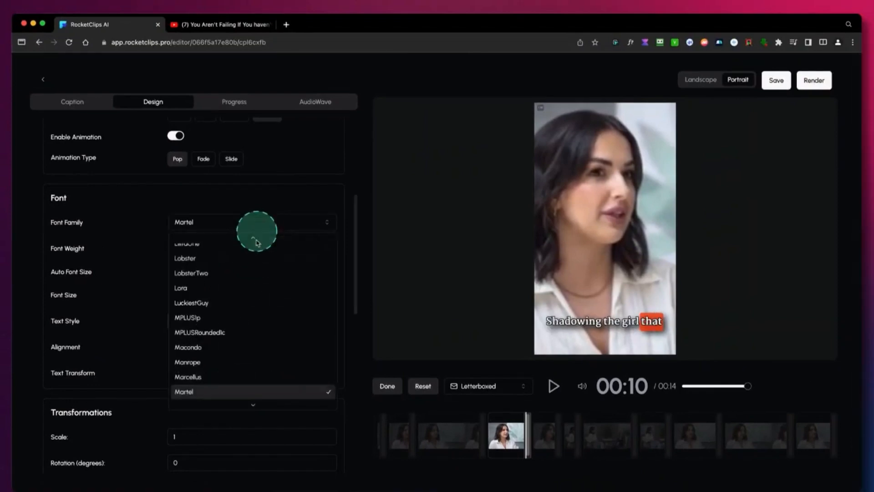
pyautogui.click(234, 318)
# Set the caption font family to Manrope and its font weight to 600.
pyautogui.click(270, 231)
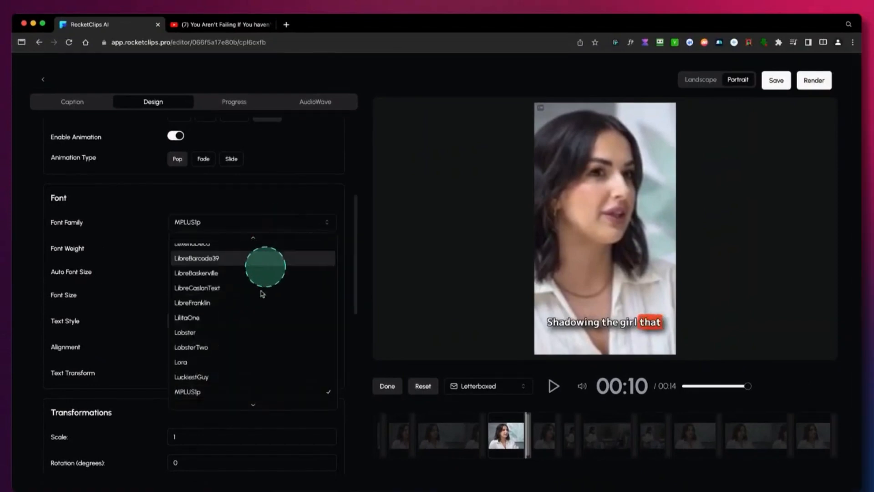
pyautogui.scroll(-3, 244, 359)
pyautogui.click(241, 355)
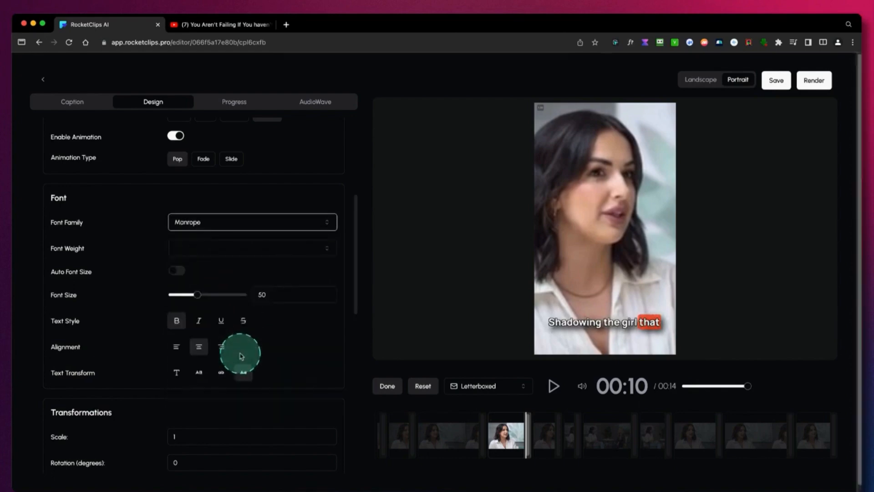
pyautogui.click(203, 255)
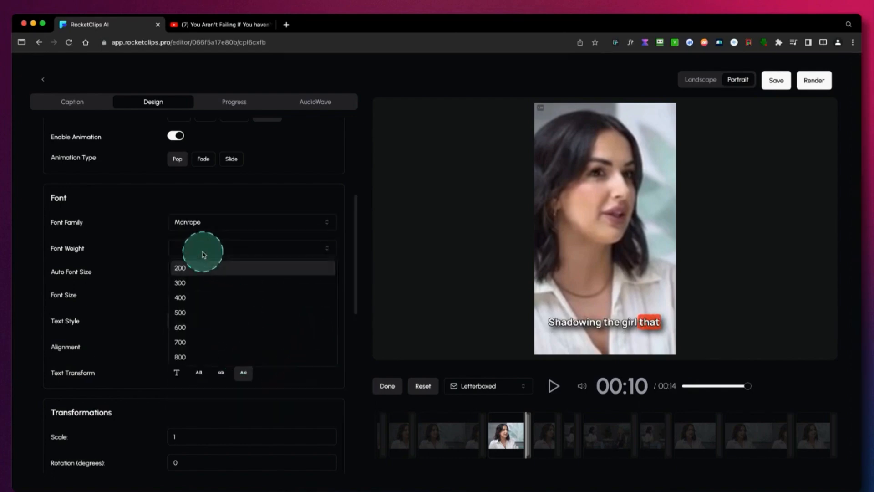
pyautogui.click(190, 328)
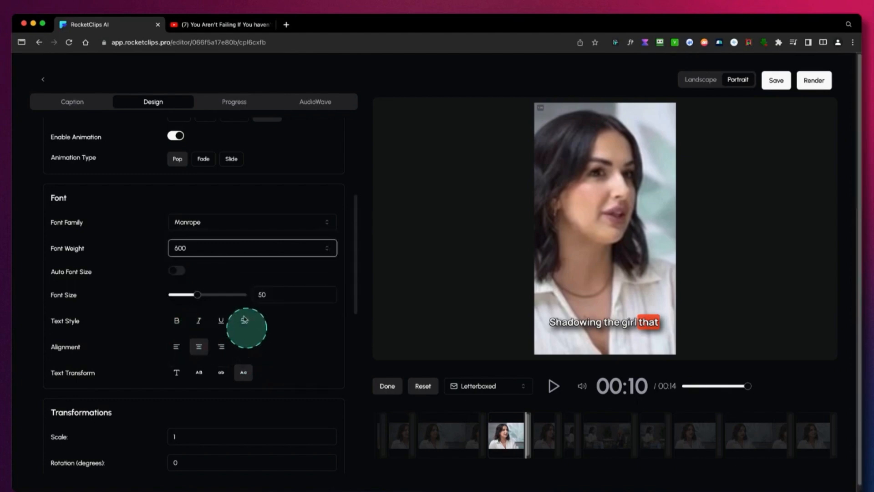
# Set the caption font size to 52 and align the text to the right.
pyautogui.moveTo(199, 296); pyautogui.dragTo(203, 296)
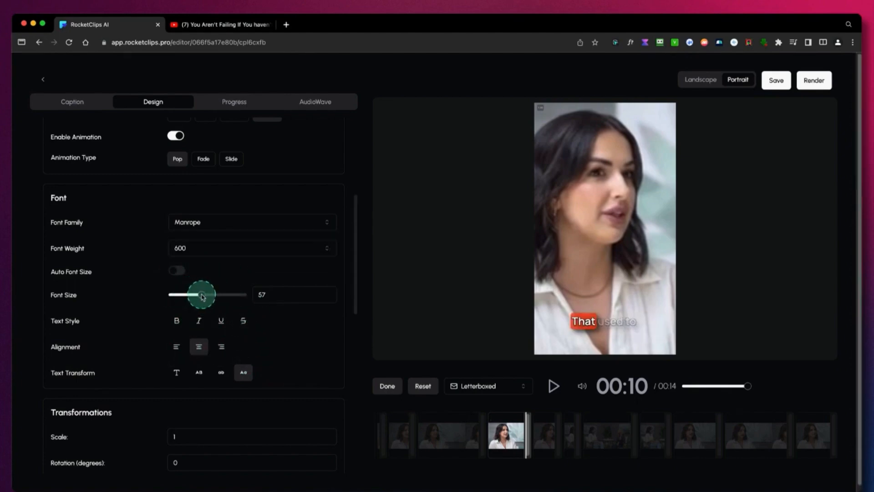
pyautogui.click(183, 323)
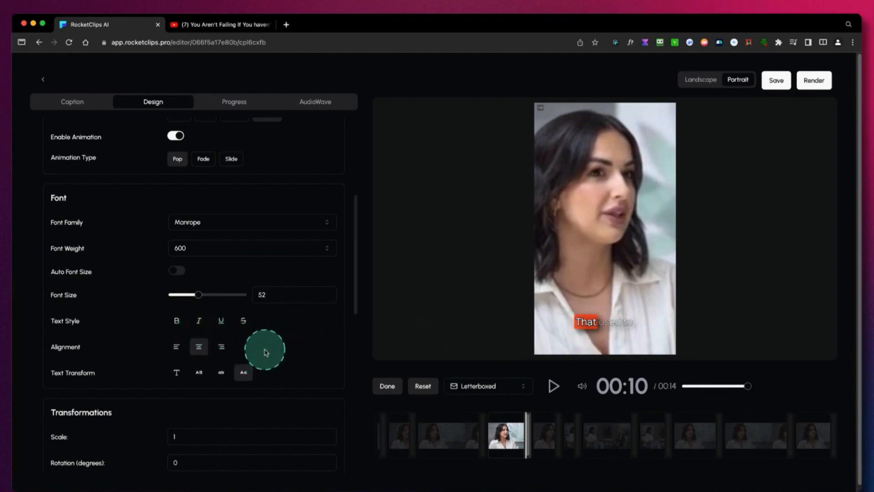
pyautogui.scroll(-3, 265, 352)
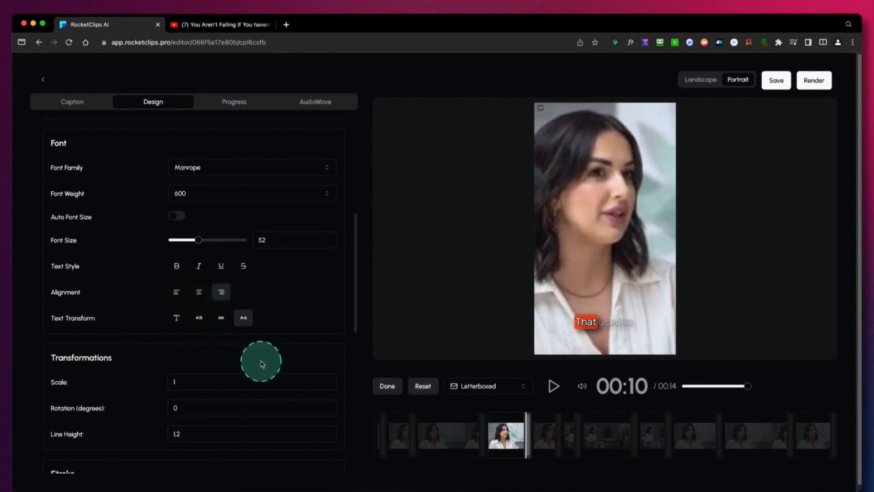
# Set the caption scale to 0.9 in the transformations.
pyautogui.scroll(-5, 262, 364)
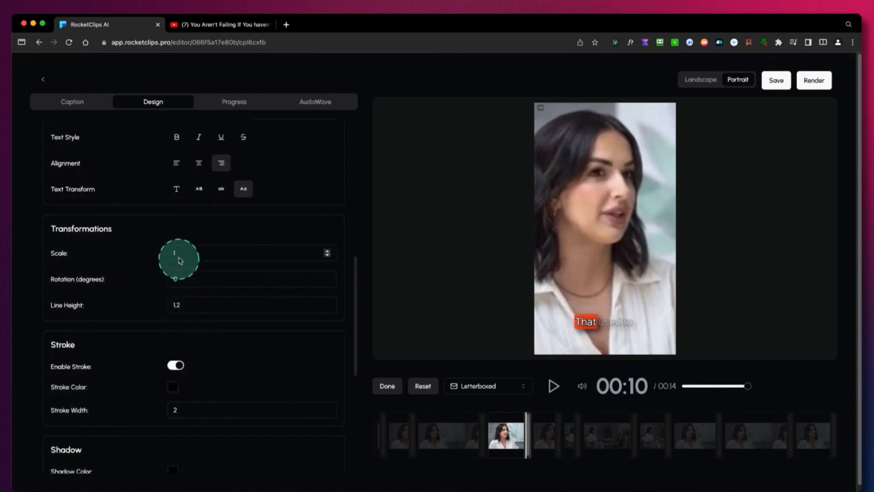
pyautogui.click(327, 256)
pyautogui.click(583, 386)
pyautogui.click(620, 339)
# Increase the caption font size to 78.
pyautogui.scroll(3, 256, 307)
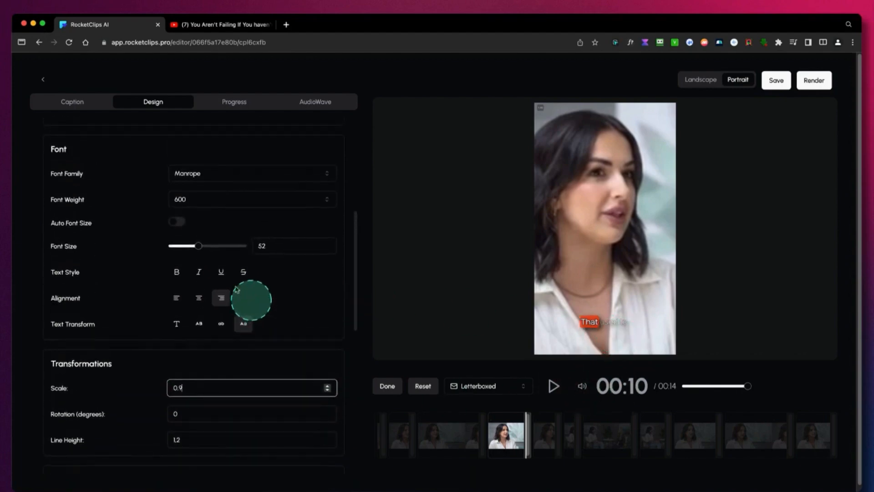
pyautogui.click(203, 246)
pyautogui.moveTo(204, 248); pyautogui.dragTo(218, 247)
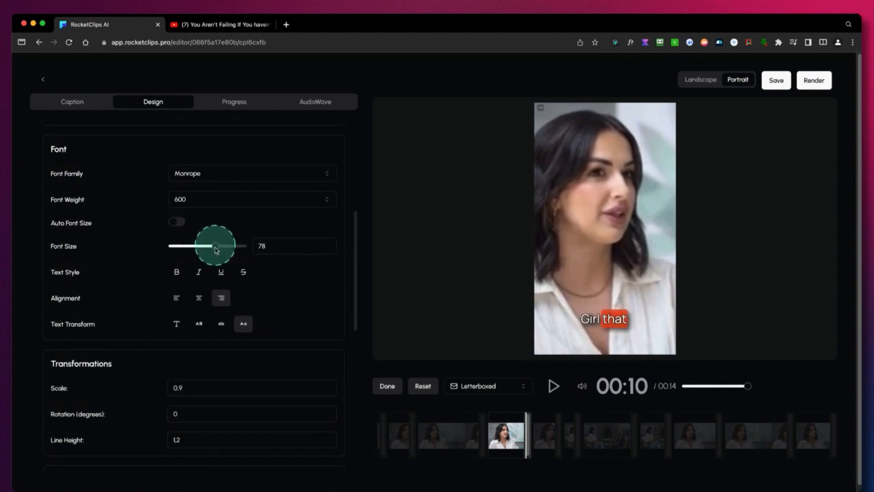
# Set the caption stroke width to 5 and try a blue stroke color, rgba(7, 18, 205, 1).
pyautogui.scroll(-5, 260, 349)
pyautogui.scroll(-2, 259, 350)
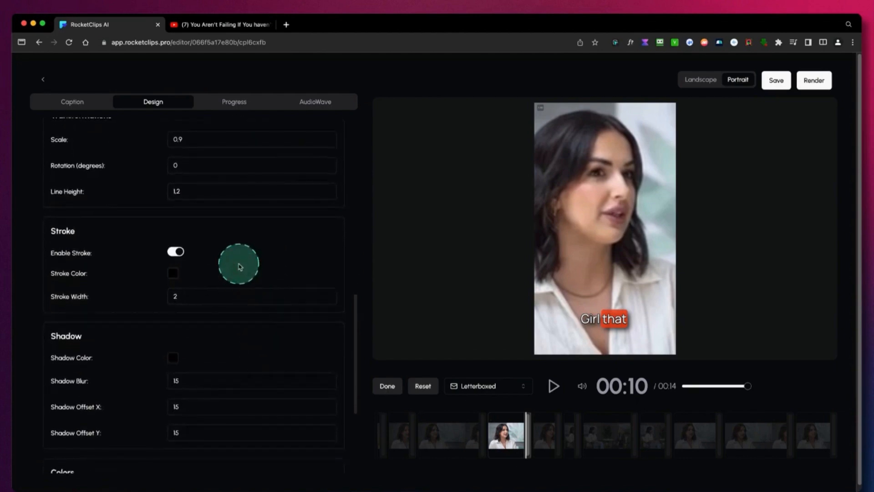
pyautogui.scroll(-1, 240, 266)
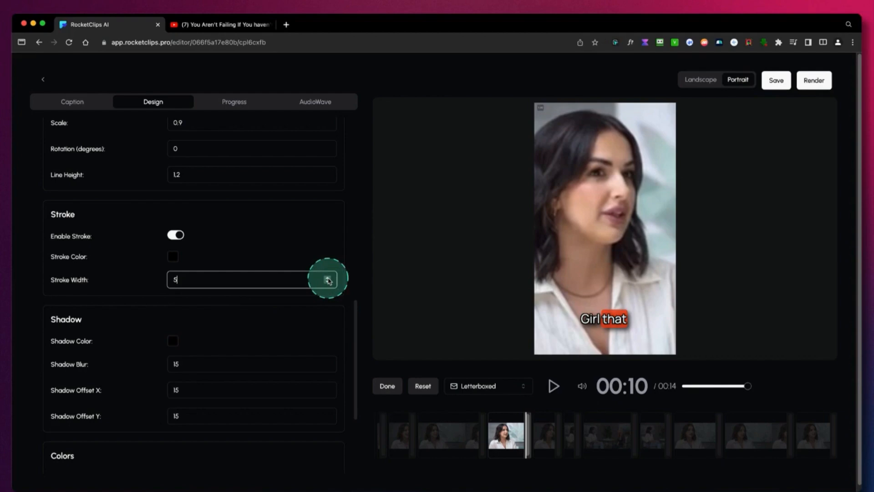
pyautogui.click(172, 257)
pyautogui.click(209, 289)
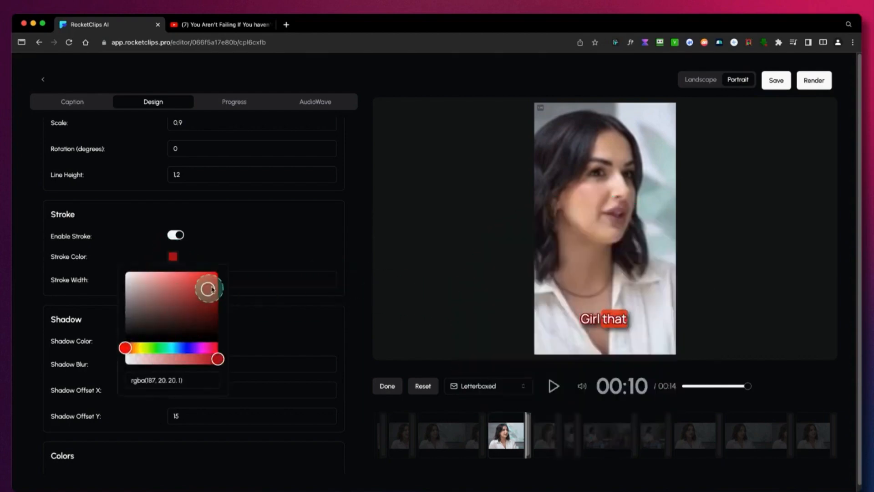
pyautogui.click(186, 348)
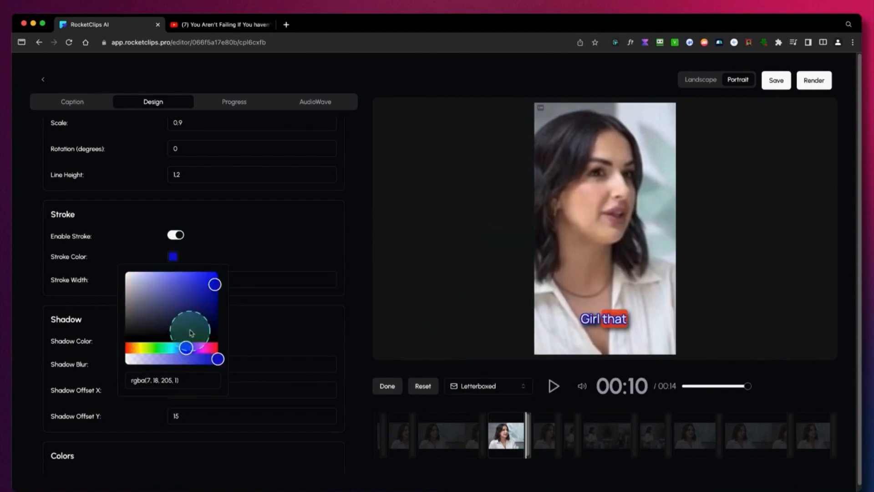
# Try other shades for the caption stroke and return its color to black, rgba(0, 0, 0, 1).
pyautogui.click(132, 285)
pyautogui.moveTo(141, 292); pyautogui.dragTo(197, 318)
pyautogui.moveTo(198, 349)
pyautogui.mouseDown()
pyautogui.moveTo(211, 350)
pyautogui.moveTo(135, 353)
pyautogui.moveTo(160, 354)
pyautogui.mouseUp()
pyautogui.moveTo(147, 324); pyautogui.dragTo(126, 339)
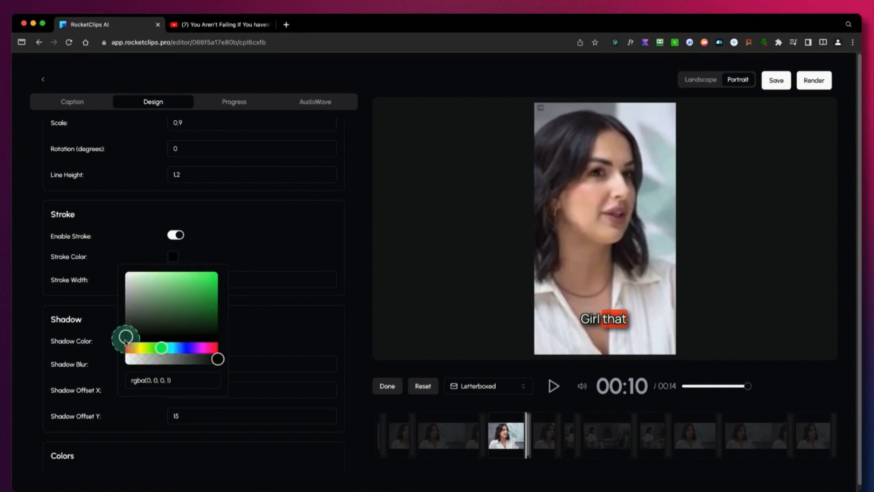
pyautogui.click(246, 259)
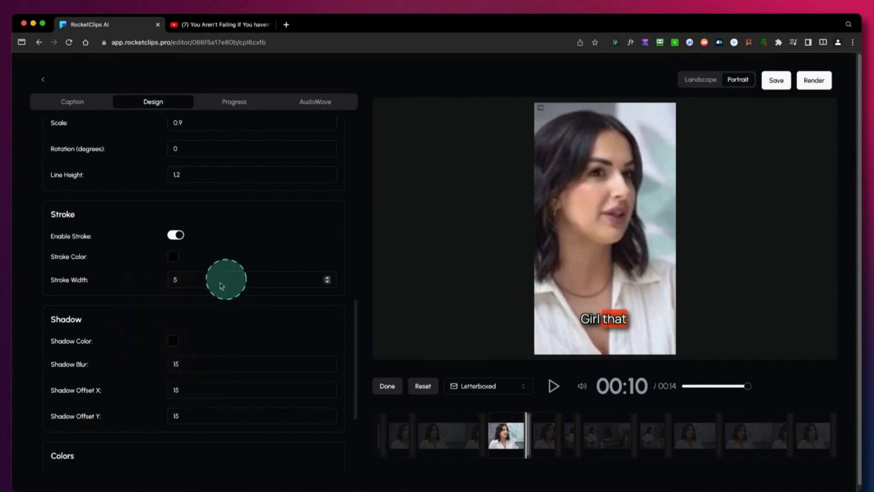
# Try a purple caption shadow color, rgba(164, 33, 230, 0.8).
pyautogui.scroll(-2, 173, 296)
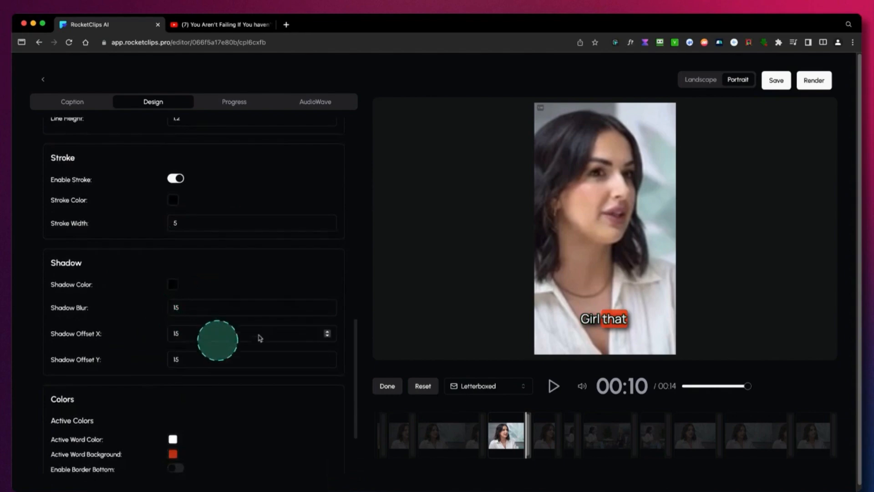
pyautogui.click(173, 287)
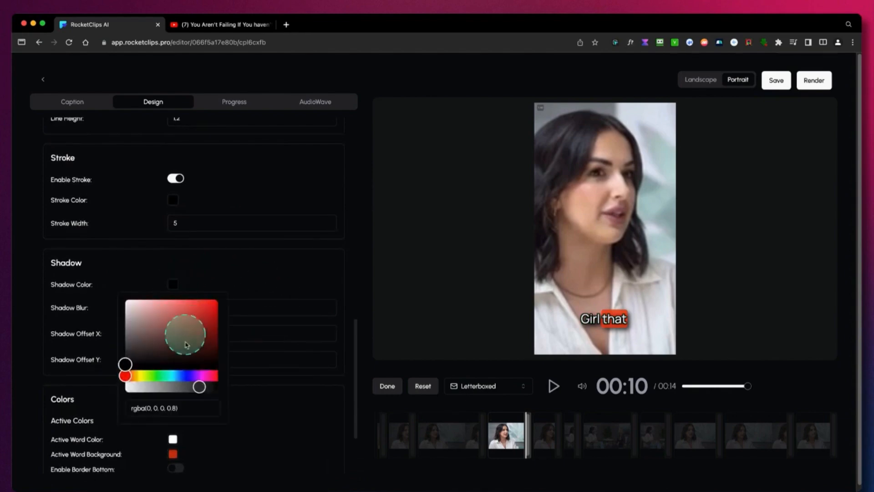
pyautogui.click(195, 375)
pyautogui.click(206, 321)
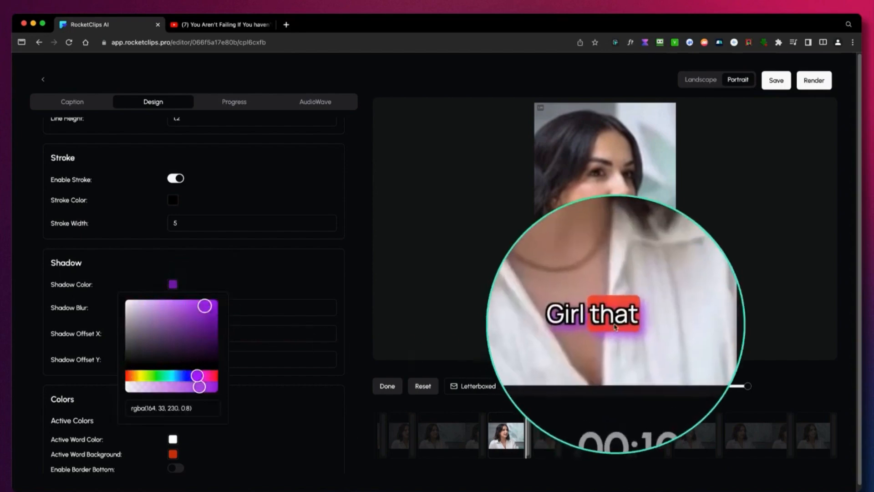
pyautogui.click(266, 274)
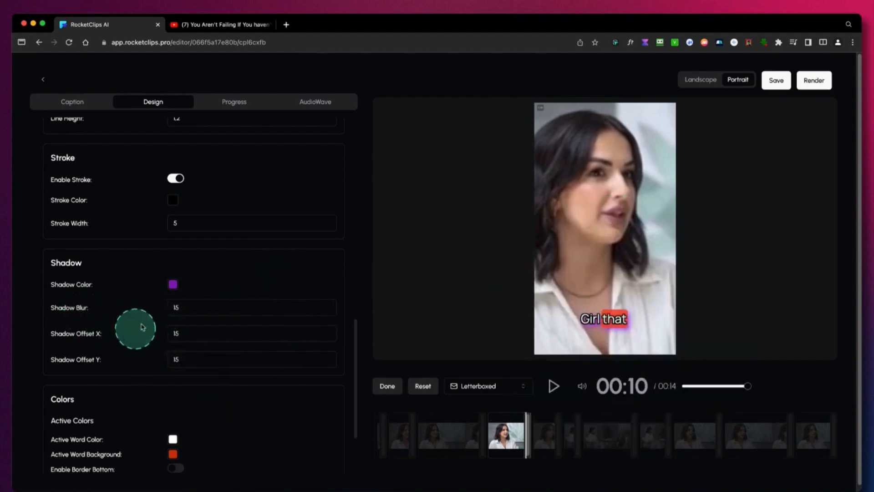
# Set the active word background to a magenta-purple, rgba(208, 32, 240, 0.8).
pyautogui.scroll(-2, 186, 351)
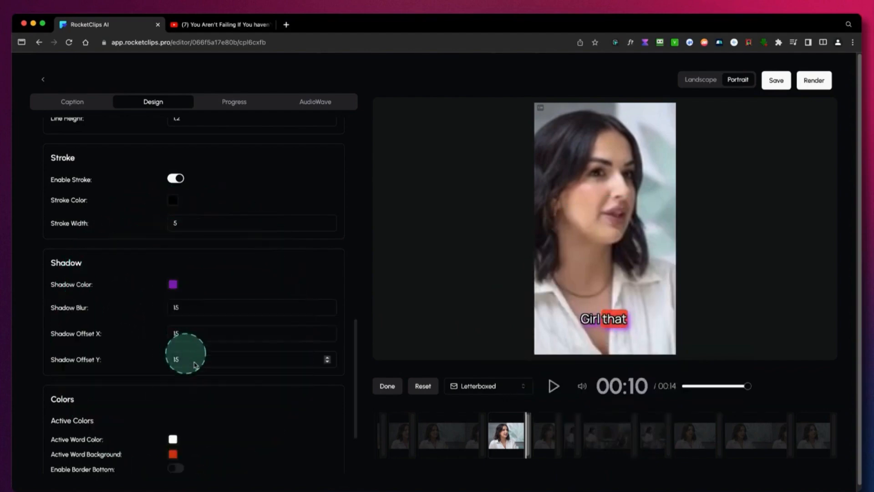
pyautogui.scroll(-5, 200, 369)
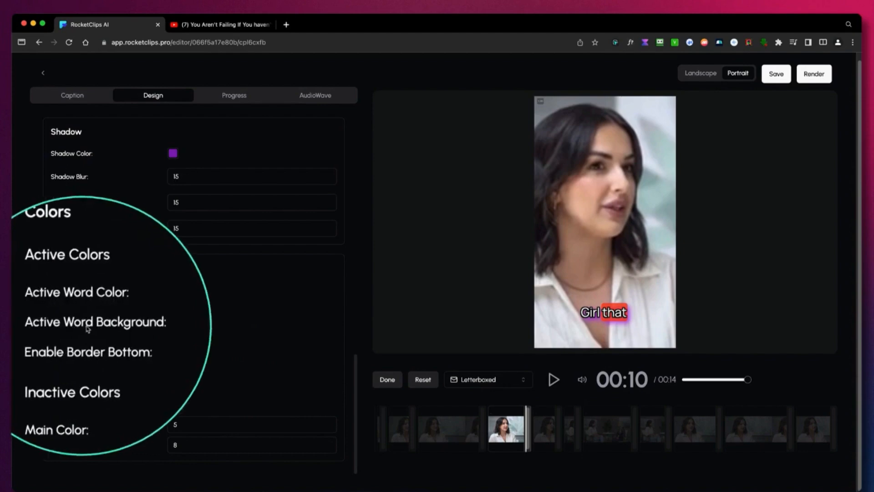
pyautogui.click(173, 323)
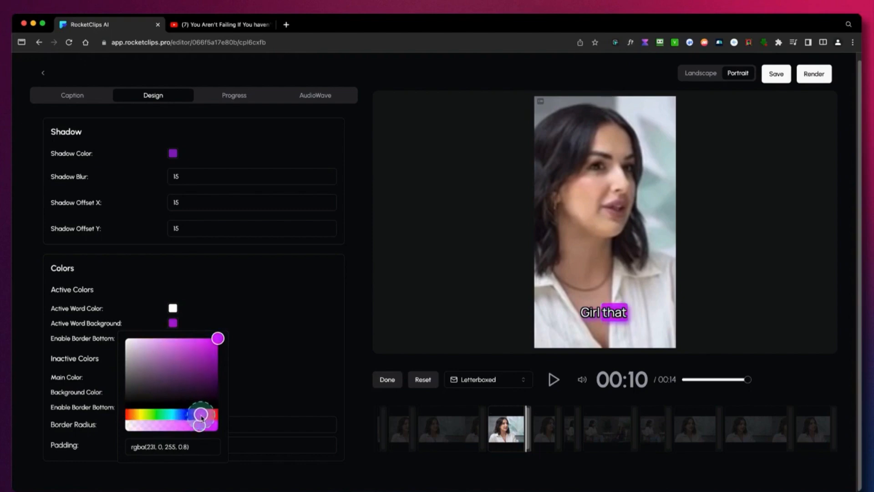
pyautogui.click(211, 356)
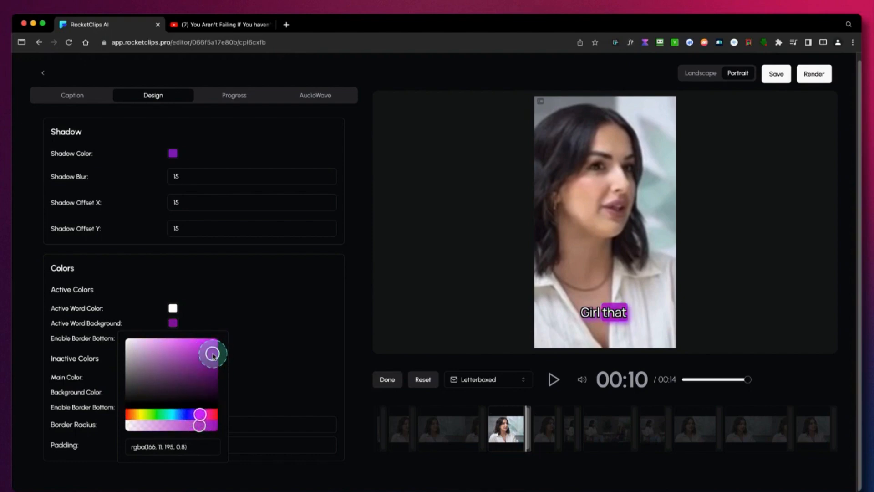
pyautogui.moveTo(206, 343); pyautogui.dragTo(205, 342)
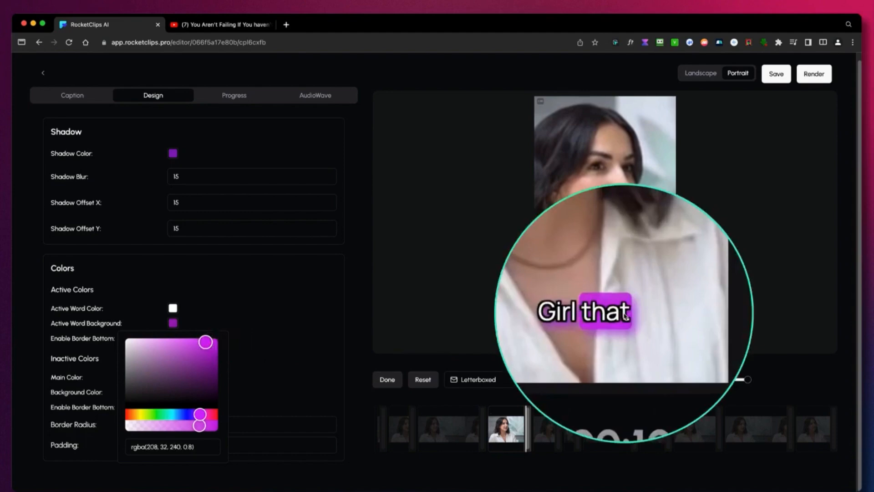
# Return the caption shadow color to black and set the stroke width to 2.
pyautogui.scroll(1, 258, 293)
pyautogui.click(187, 186)
pyautogui.click(175, 180)
pyautogui.click(129, 255)
pyautogui.click(274, 177)
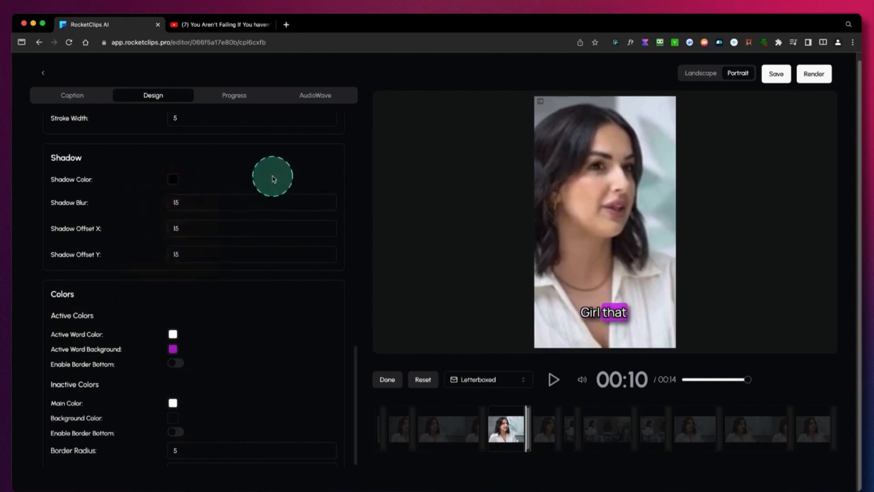
pyautogui.scroll(5, 274, 179)
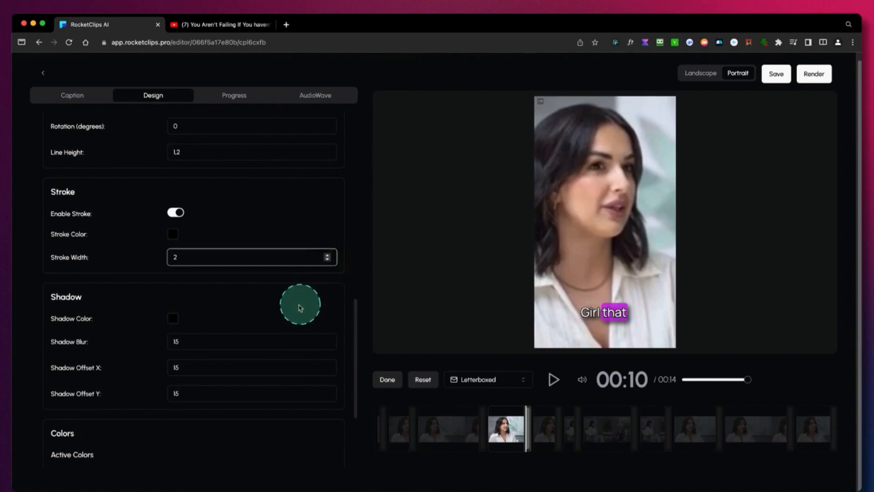
# Enable the bottom border for the active word with a width of 13 and Solid style, and play the preview.
pyautogui.scroll(-7, 294, 312)
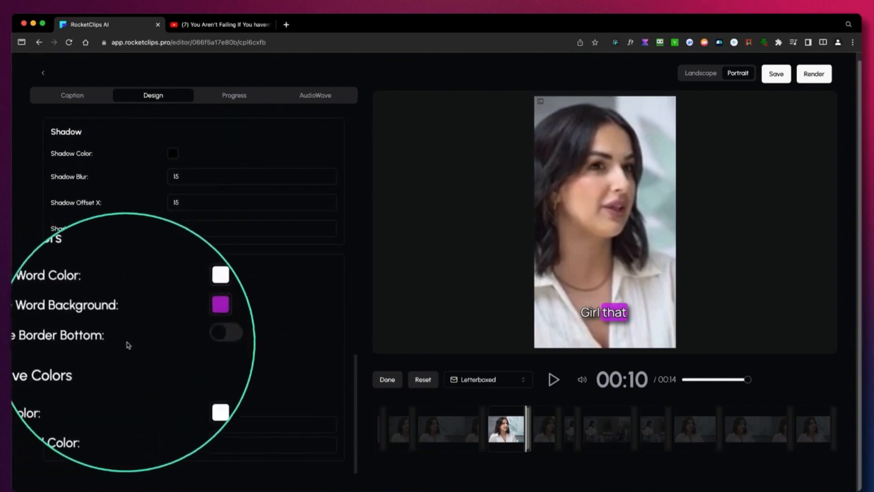
pyautogui.click(176, 337)
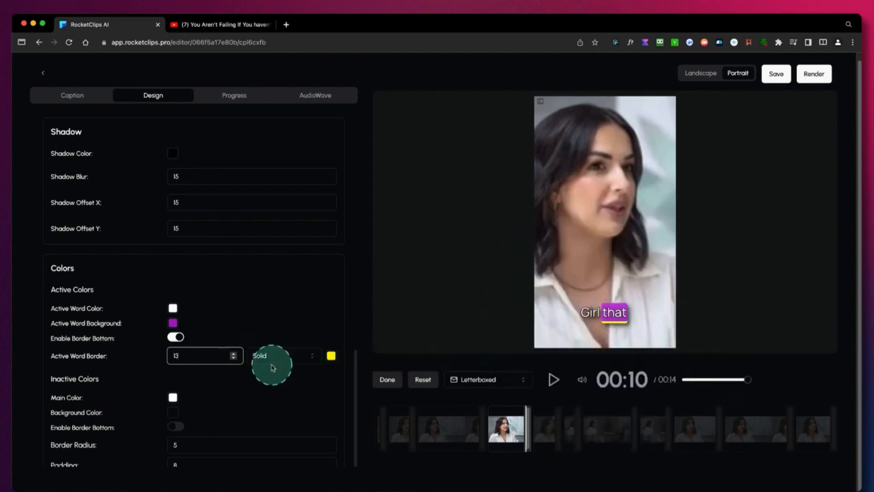
pyautogui.scroll(-1, 273, 364)
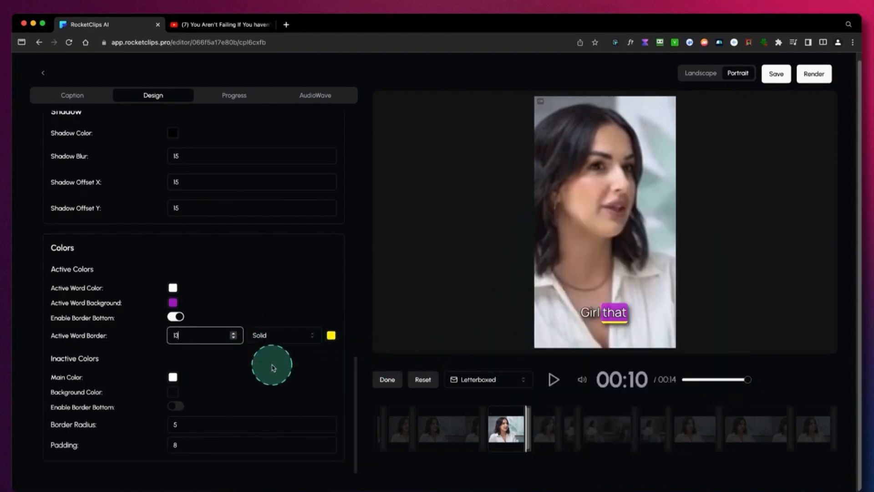
pyautogui.click(554, 380)
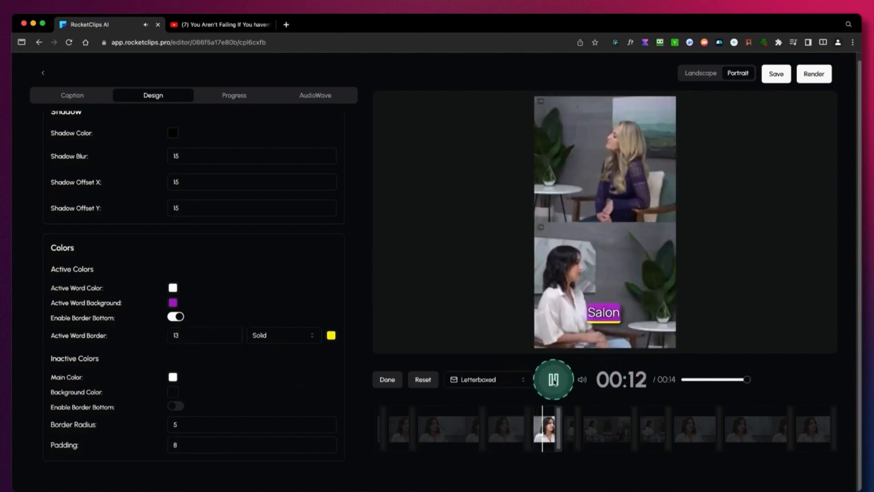
# Try a magenta color for the active word border and set it to light yellow, rgba(249, 247, 81, 1).
pyautogui.click(331, 336)
pyautogui.click(371, 358)
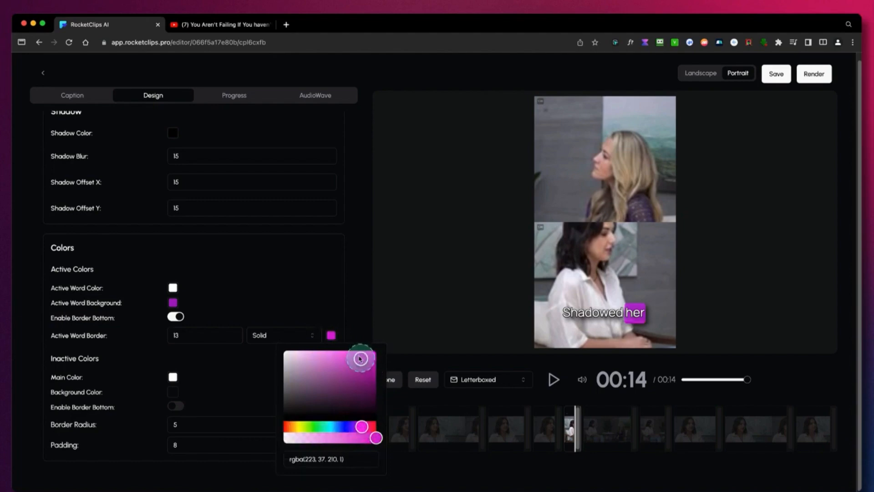
pyautogui.click(346, 352)
pyautogui.click(299, 427)
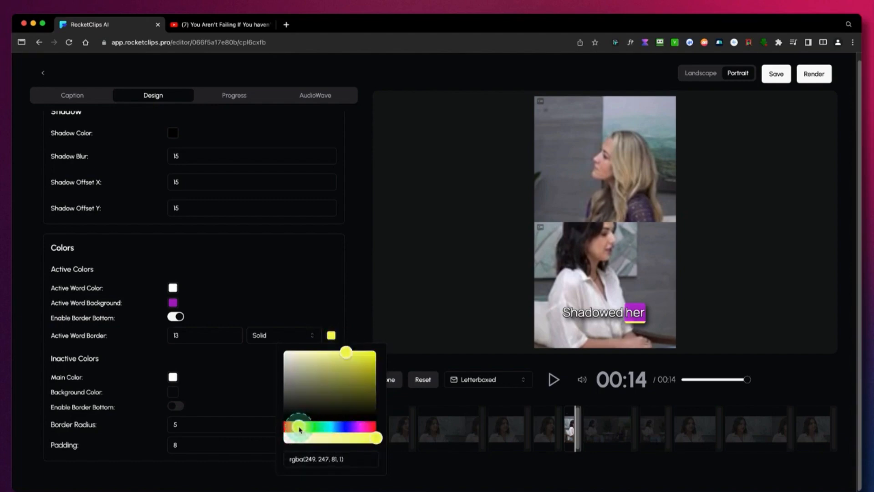
pyautogui.click(324, 279)
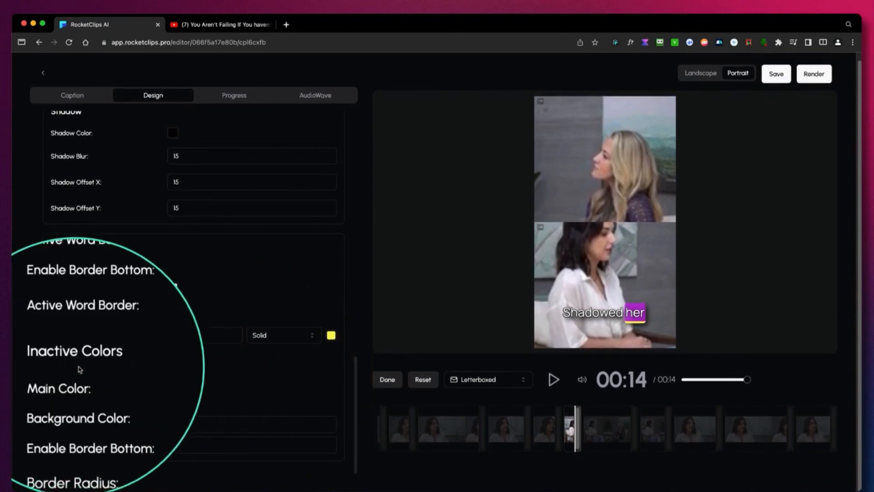
# Try a blue main color for the inactive words, return it to white, and enable their bottom border before playing the preview.
pyautogui.click(176, 384)
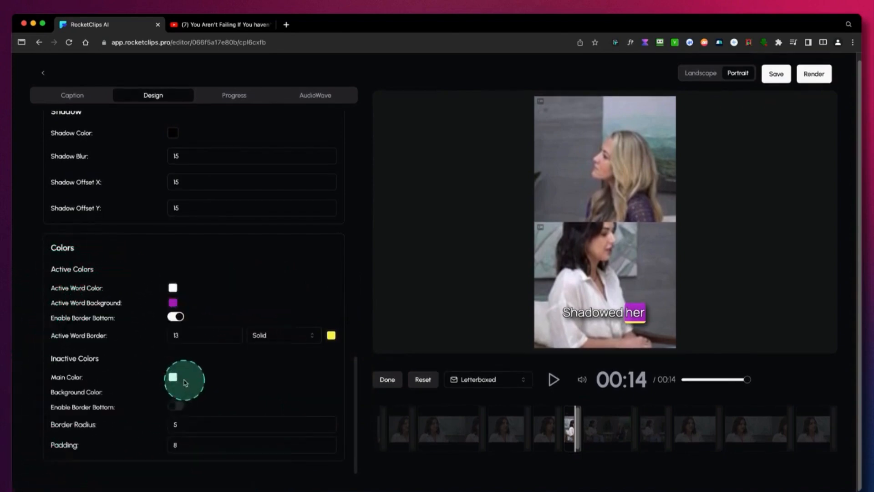
pyautogui.click(175, 378)
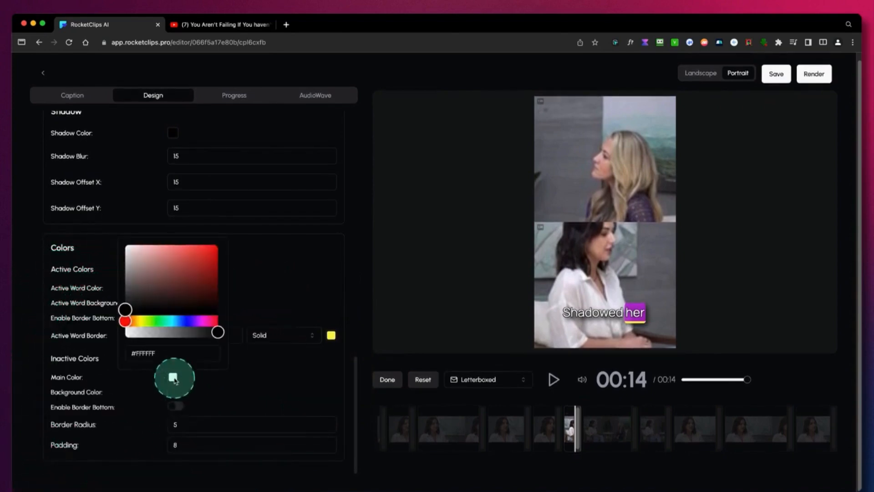
pyautogui.click(195, 322)
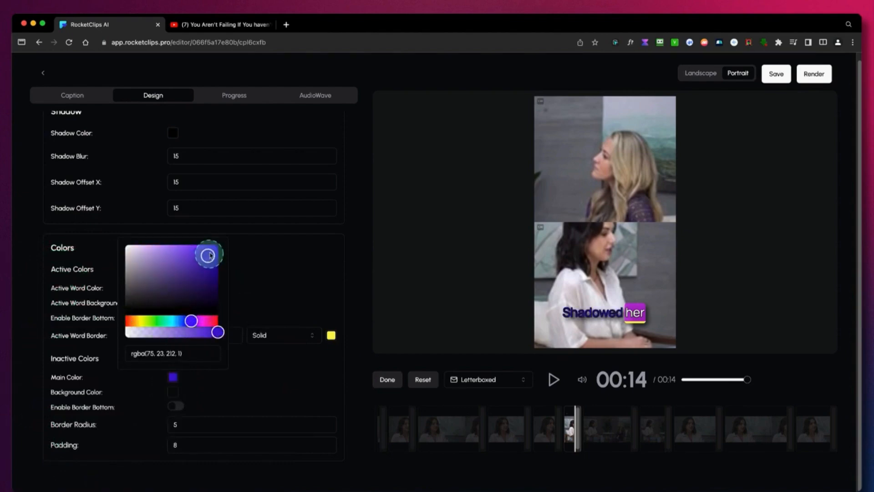
pyautogui.moveTo(220, 242); pyautogui.dragTo(125, 242)
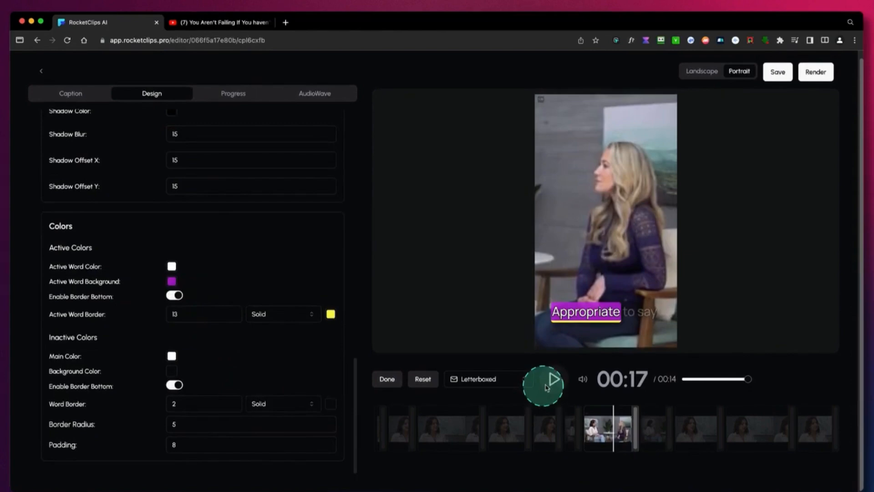
pyautogui.click(554, 385)
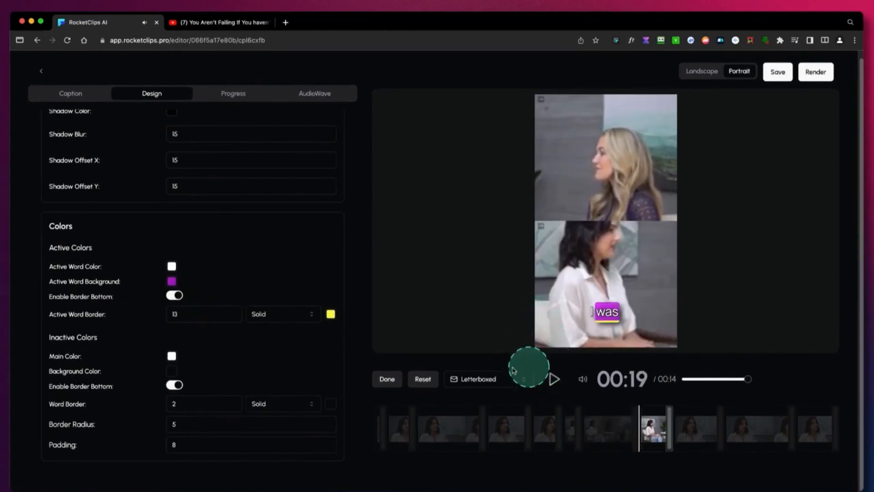
# Enable the progress bar with its position set to Around and play a few seconds of the preview.
pyautogui.scroll(10, 288, 347)
pyautogui.scroll(8, 288, 347)
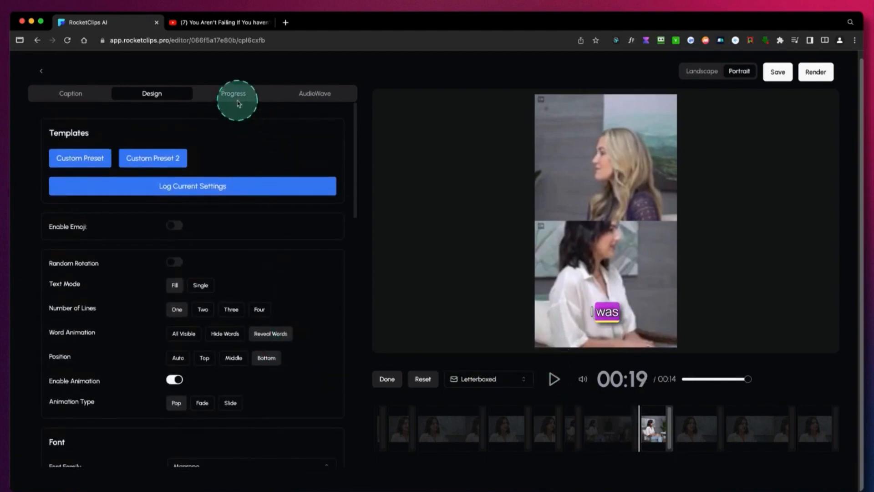
pyautogui.click(237, 103)
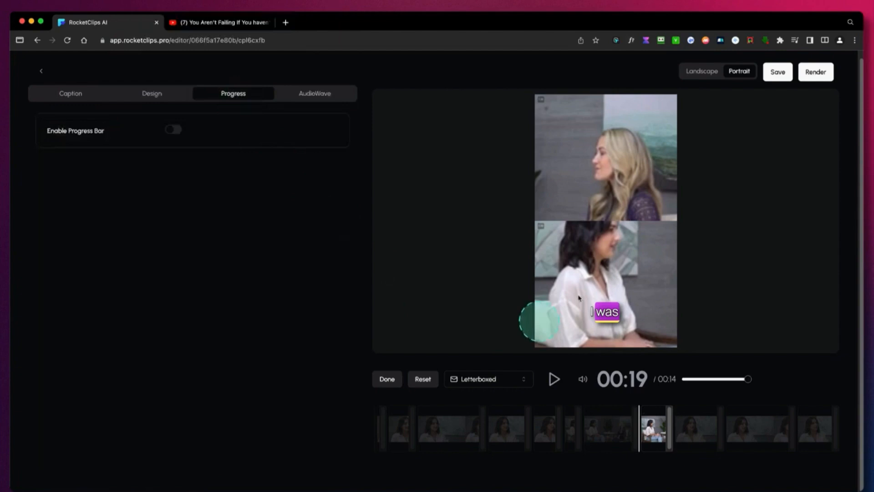
pyautogui.click(177, 132)
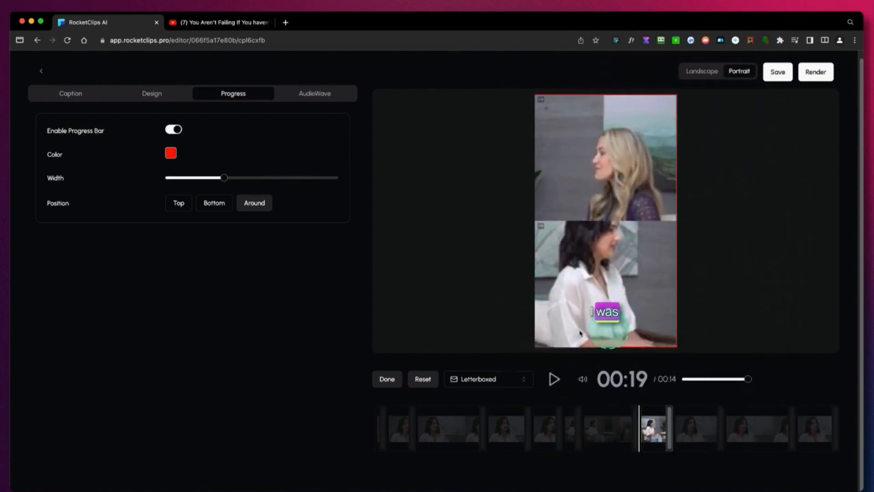
pyautogui.click(555, 385)
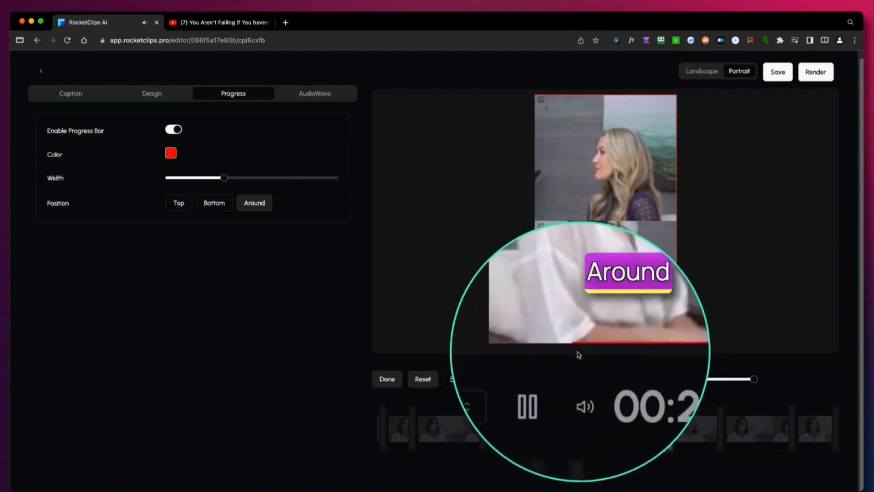
pyautogui.click(553, 380)
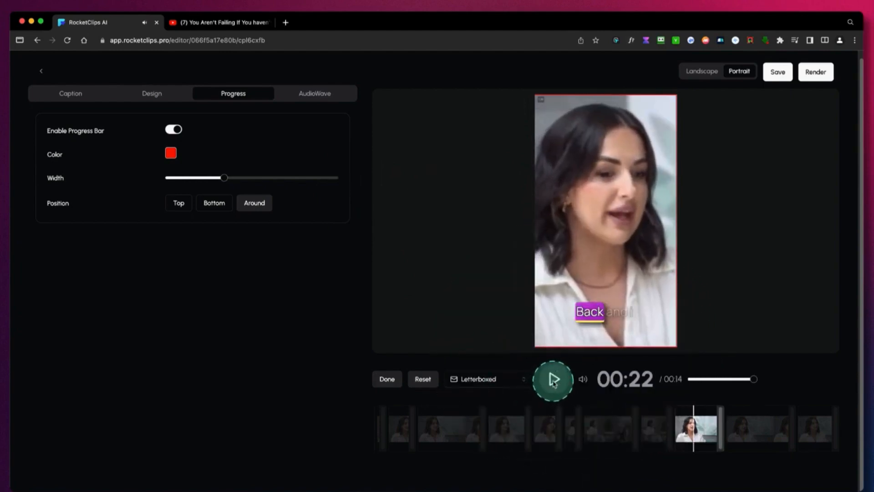
# Change the progress bar color to purple.
pyautogui.click(172, 155)
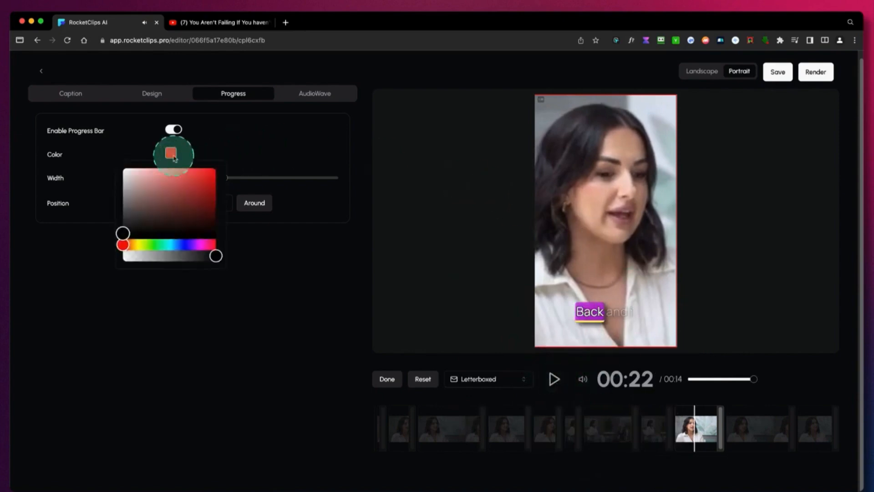
pyautogui.click(195, 247)
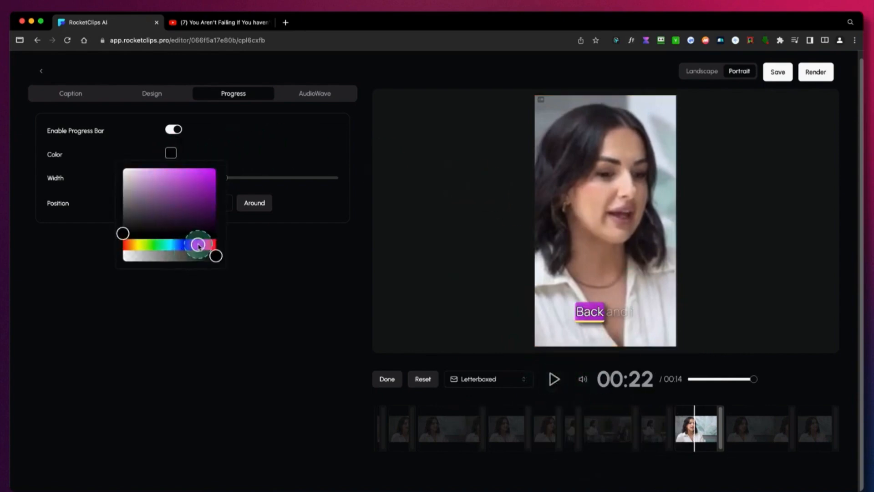
pyautogui.click(204, 189)
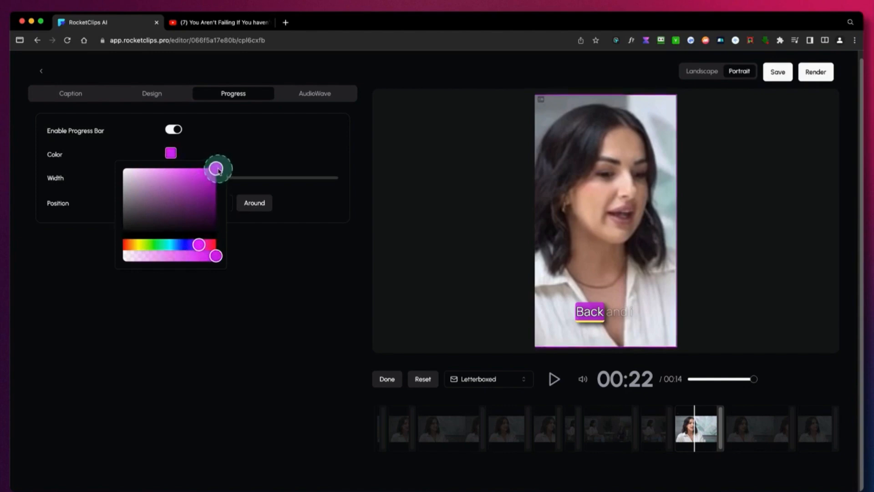
pyautogui.click(205, 184)
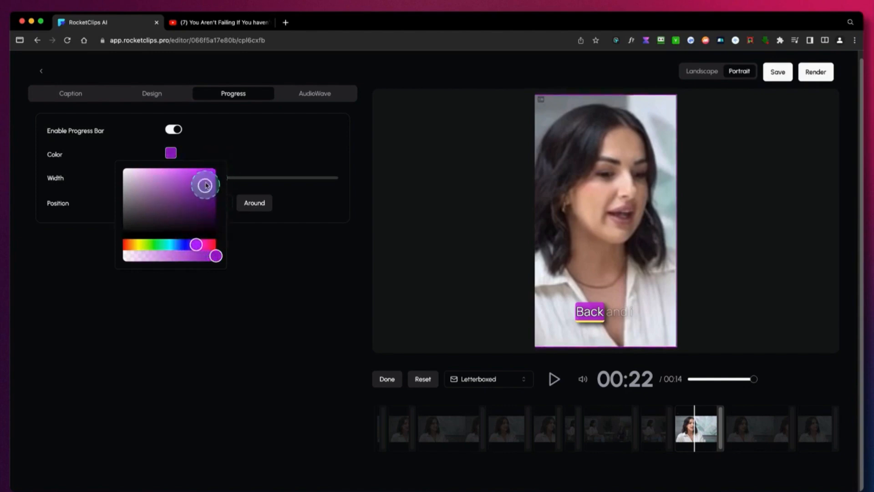
pyautogui.click(227, 179)
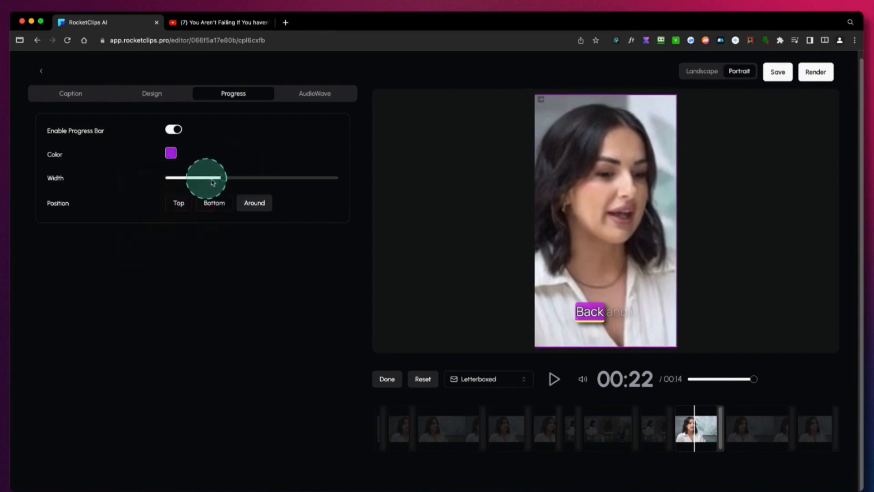
# Increase the progress bar width to nearly its maximum and play a few seconds of the preview.
pyautogui.moveTo(224, 181); pyautogui.dragTo(278, 178)
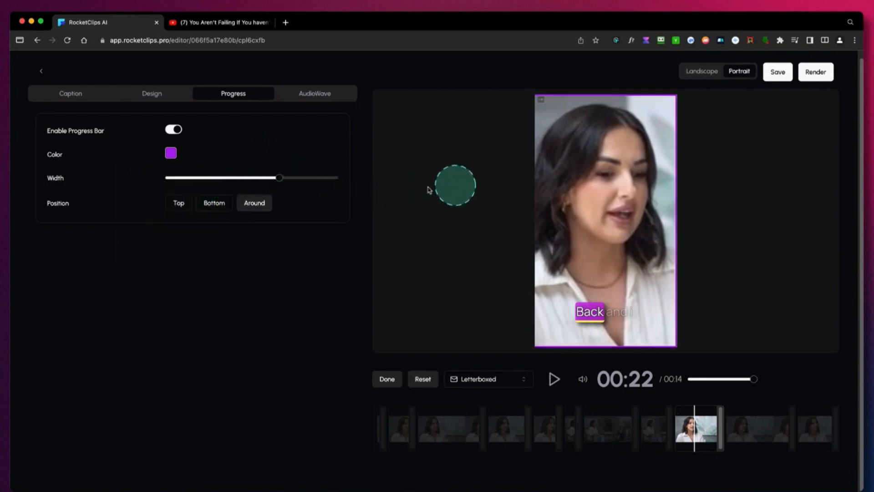
pyautogui.moveTo(280, 178); pyautogui.dragTo(323, 181)
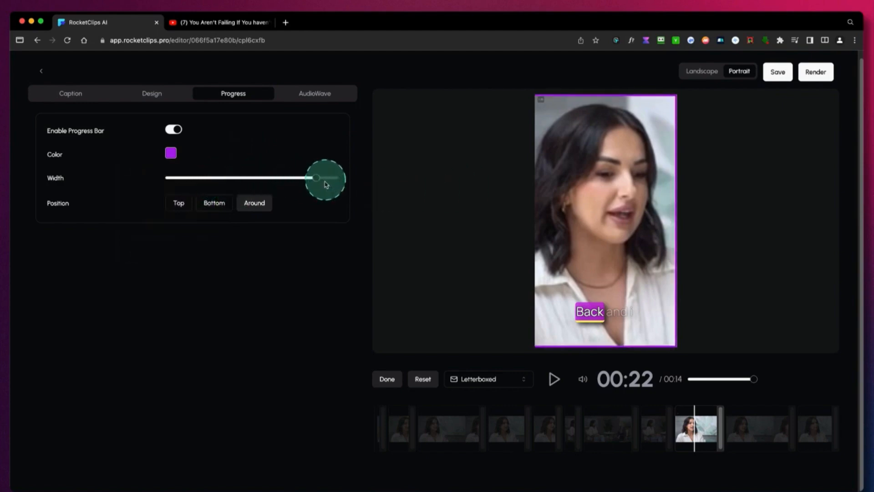
pyautogui.click(551, 380)
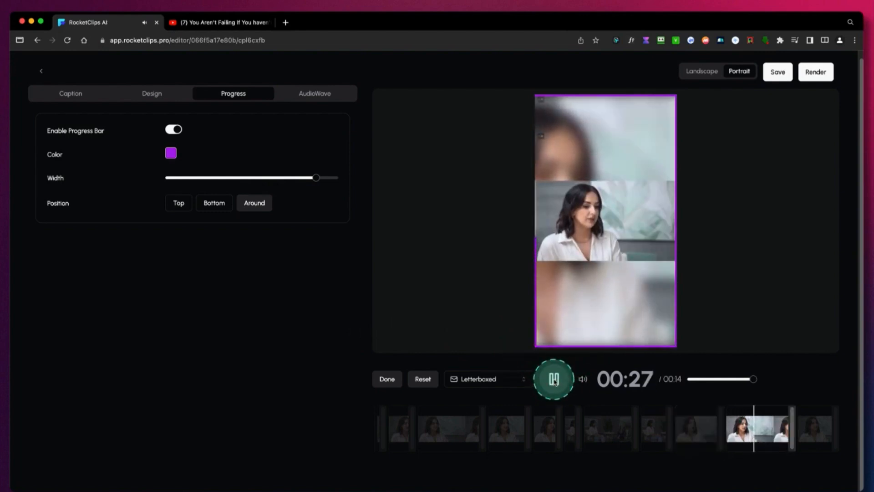
pyautogui.click(554, 379)
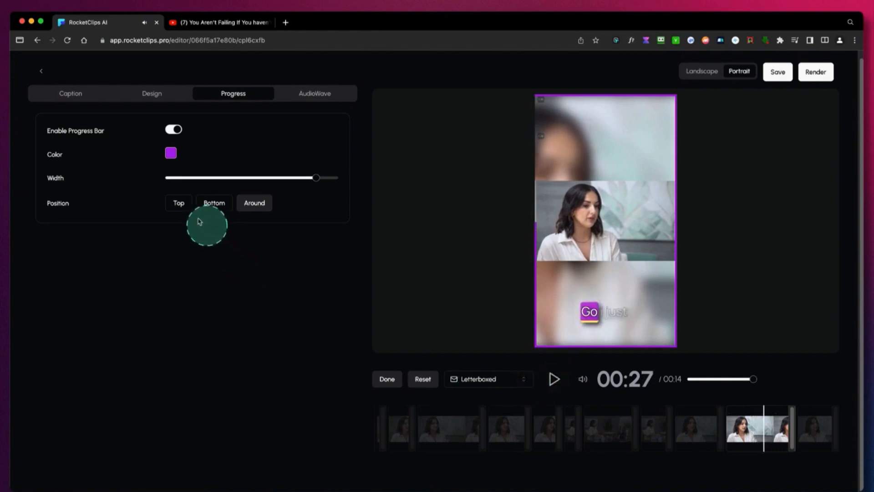
# Try the Top and Bottom positions for the progress bar and return it to Around.
pyautogui.click(185, 205)
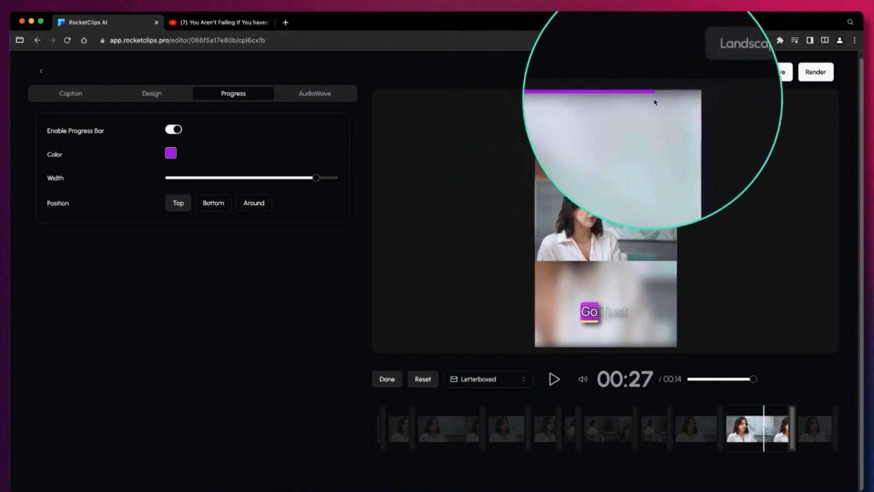
pyautogui.click(216, 209)
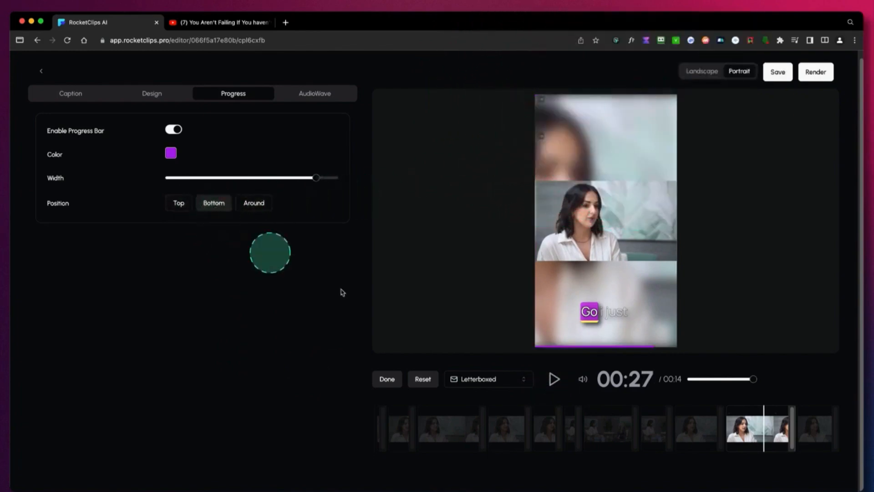
pyautogui.click(252, 205)
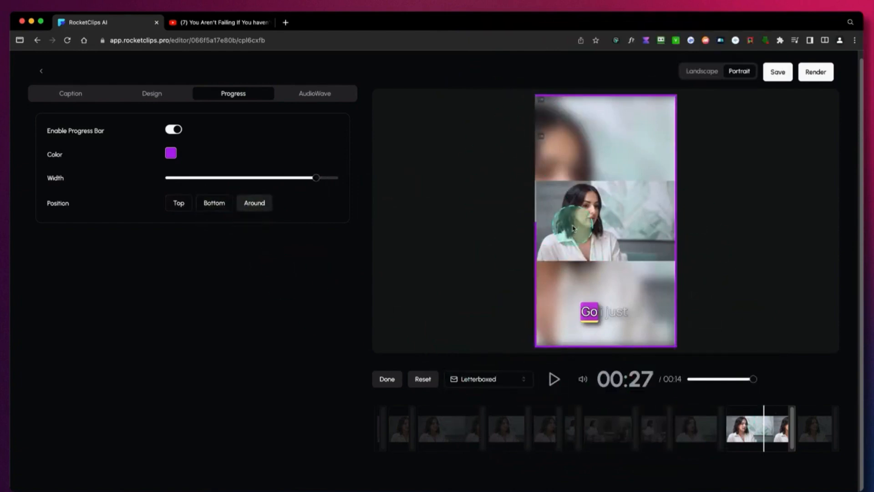
# Enable the audio wave and play a few seconds of the preview.
pyautogui.click(315, 94)
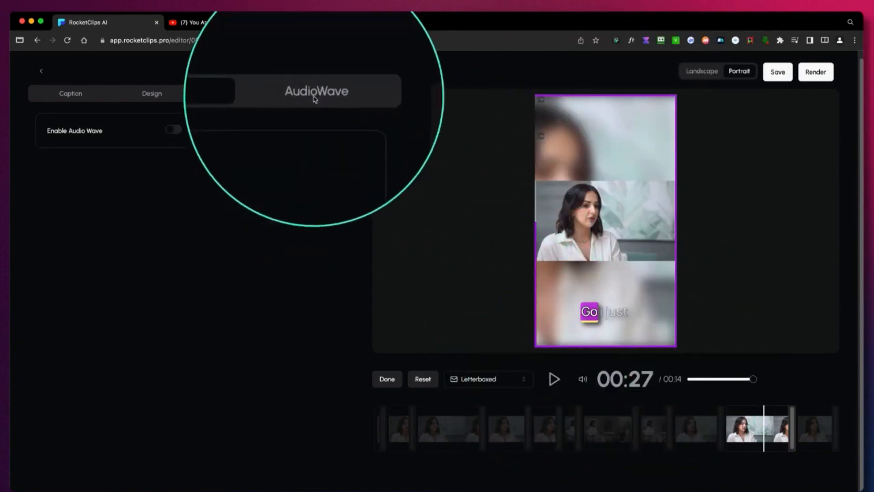
pyautogui.click(173, 131)
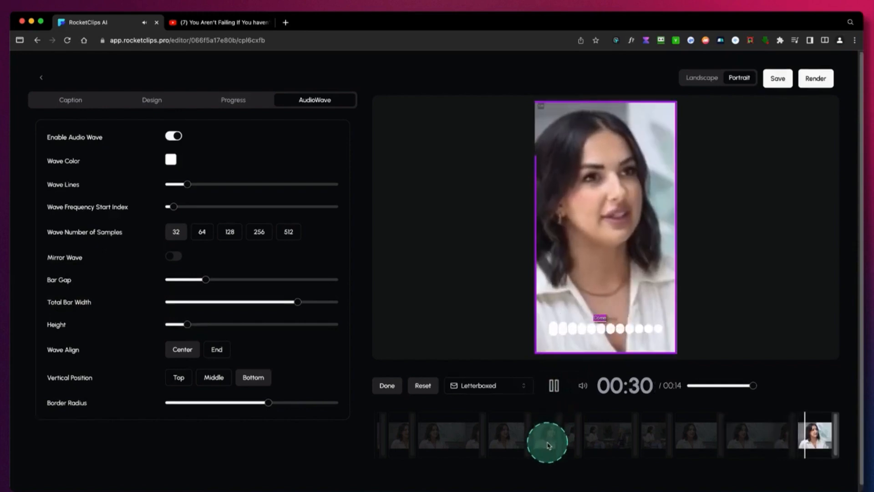
pyautogui.click(553, 385)
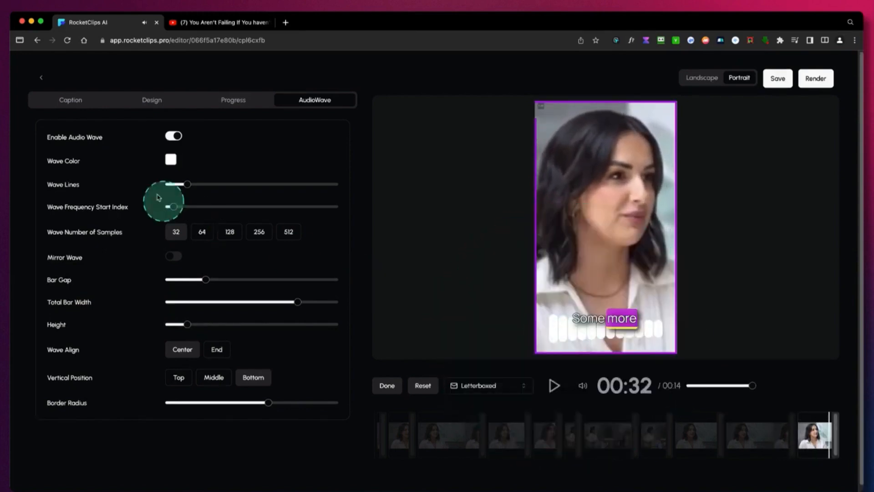
# Set the audio wave color to a light magenta.
pyautogui.click(170, 160)
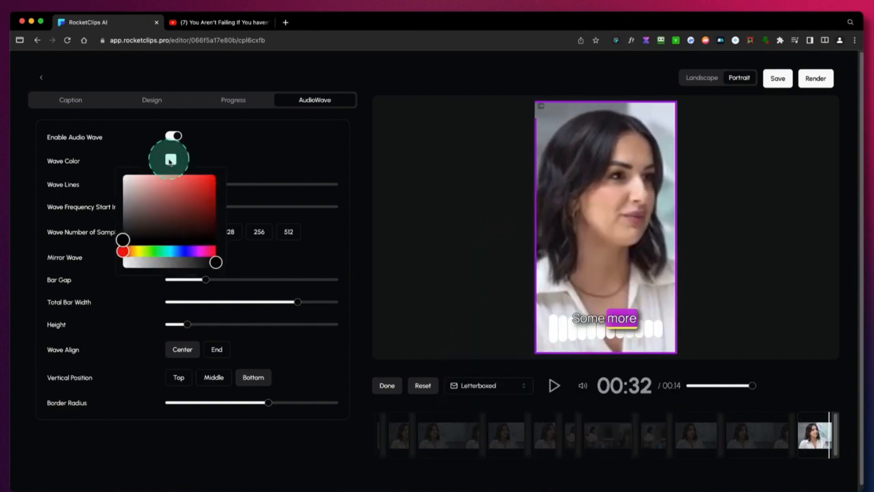
pyautogui.click(197, 253)
pyautogui.click(204, 177)
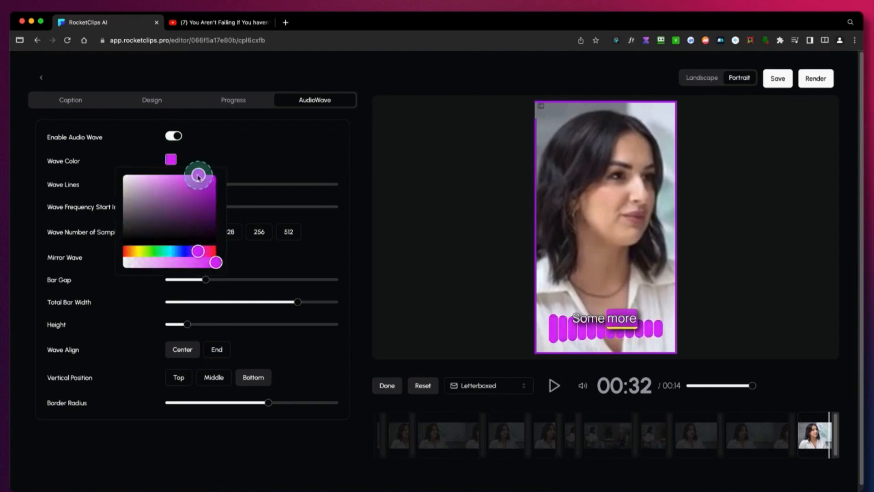
pyautogui.moveTo(203, 176); pyautogui.dragTo(165, 177)
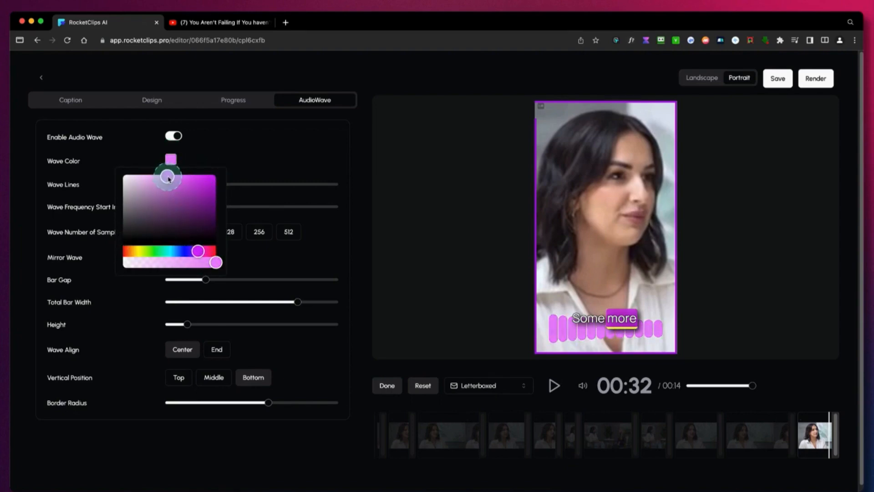
pyautogui.click(276, 159)
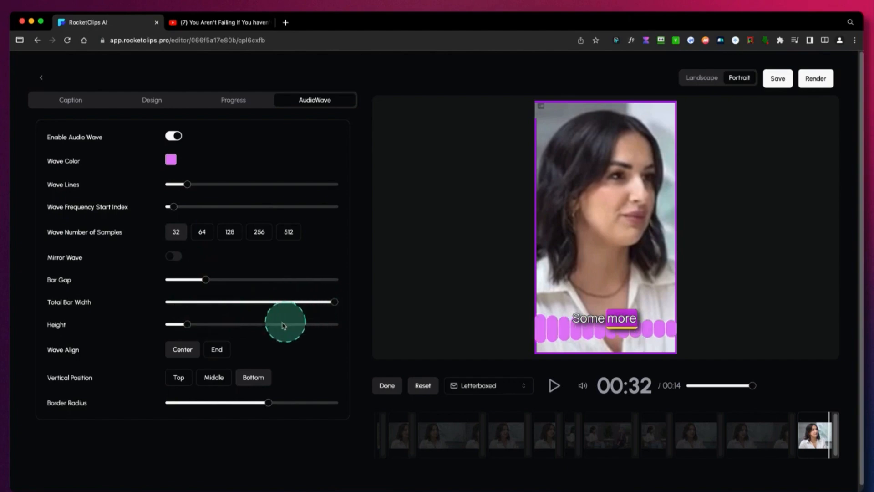
# Increase the audio wave's height and number of lines, set its number of samples to 256, and play the preview.
pyautogui.moveTo(190, 328); pyautogui.dragTo(197, 327)
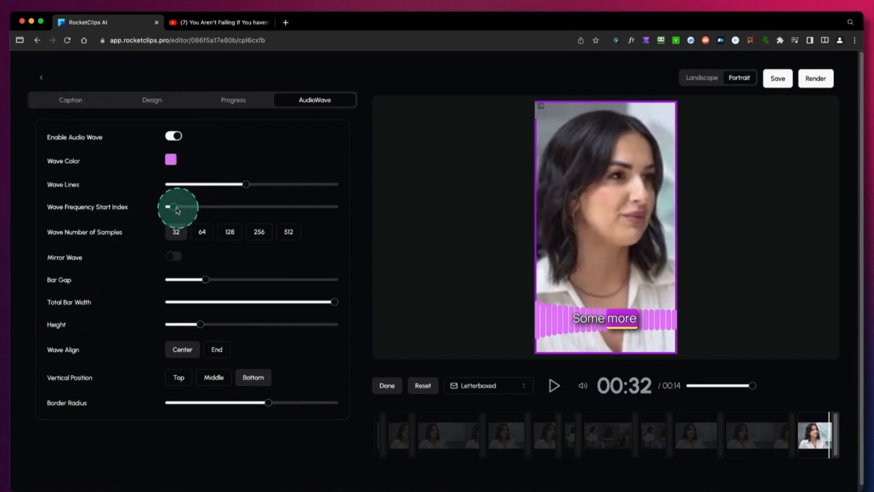
pyautogui.moveTo(176, 207); pyautogui.dragTo(172, 208)
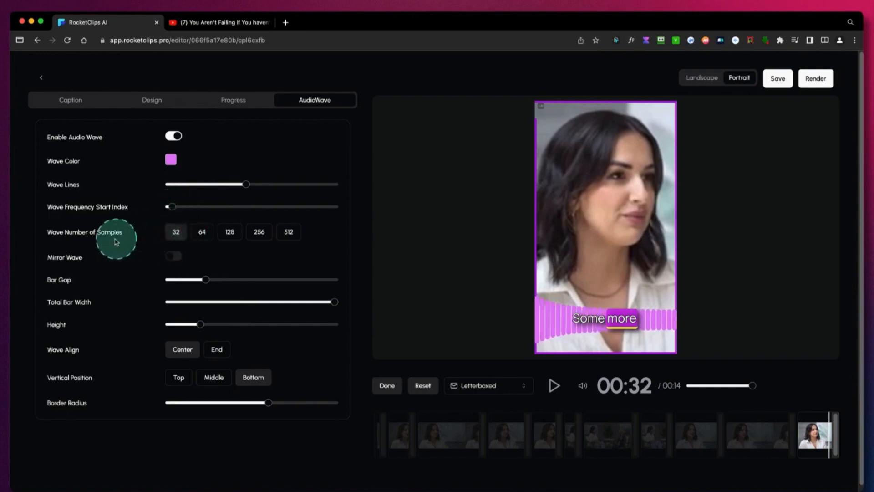
pyautogui.click(259, 232)
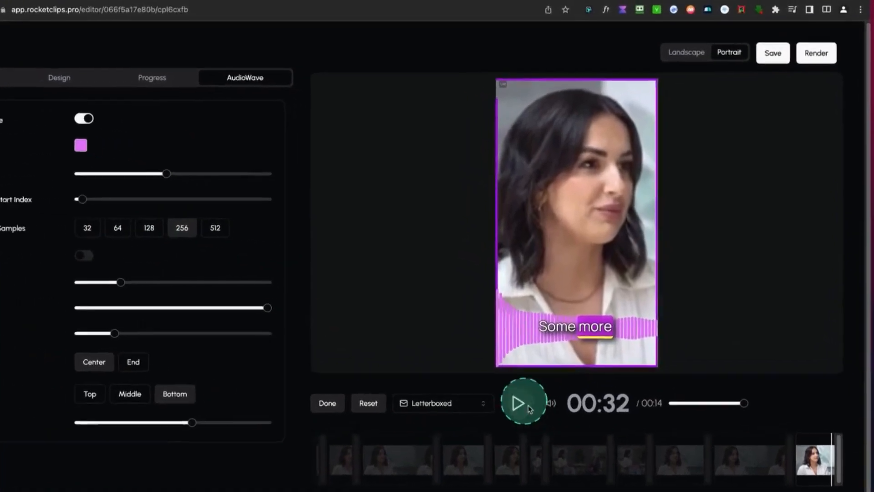
pyautogui.click(536, 400)
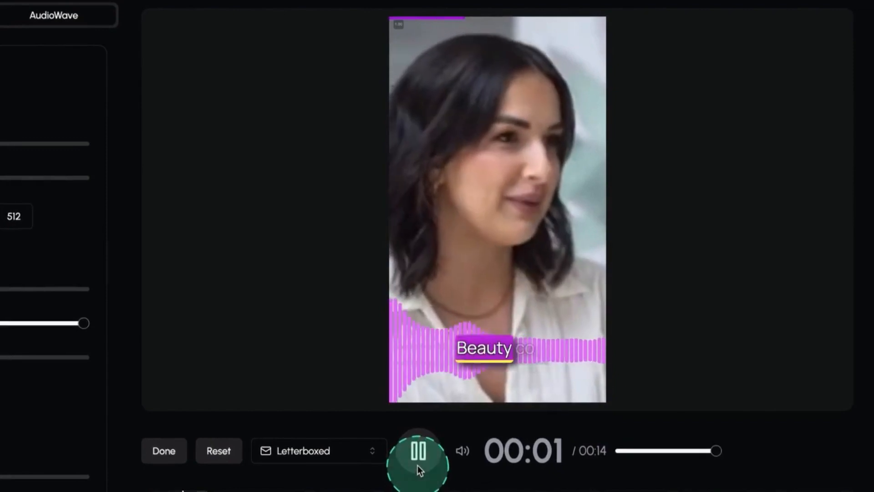
pyautogui.click(418, 451)
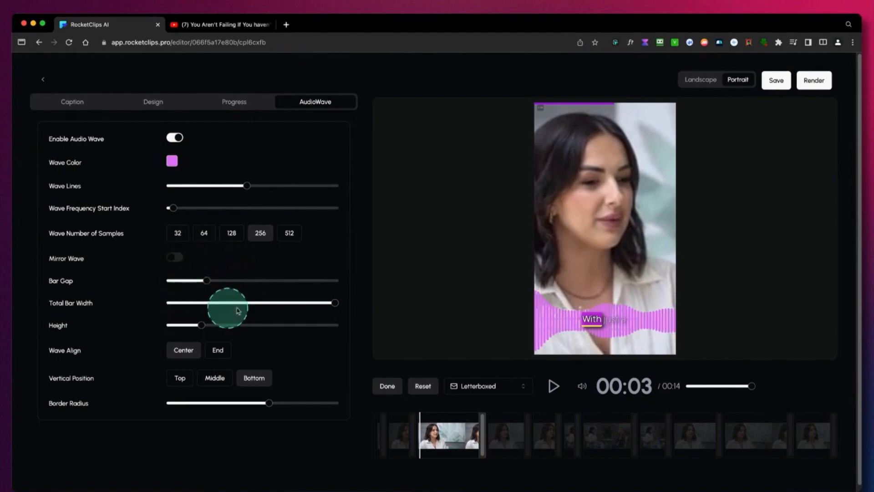
# Raise the audio wave's height slightly, set its alignment to End, and play the preview.
pyautogui.moveTo(331, 303)
pyautogui.mouseDown()
pyautogui.moveTo(264, 303)
pyautogui.moveTo(336, 302)
pyautogui.mouseUp()
pyautogui.moveTo(201, 324)
pyautogui.mouseDown()
pyautogui.moveTo(216, 325)
pyautogui.moveTo(203, 328)
pyautogui.mouseUp()
pyautogui.click(216, 351)
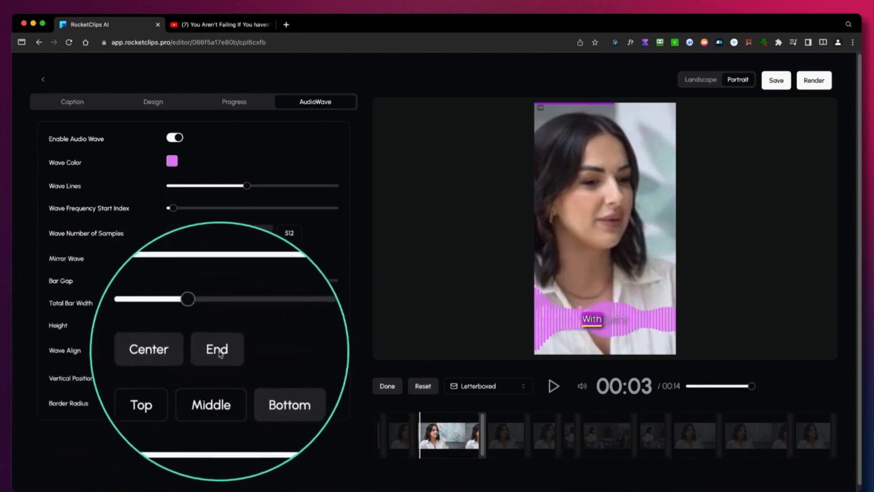
pyautogui.click(220, 352)
pyautogui.click(553, 385)
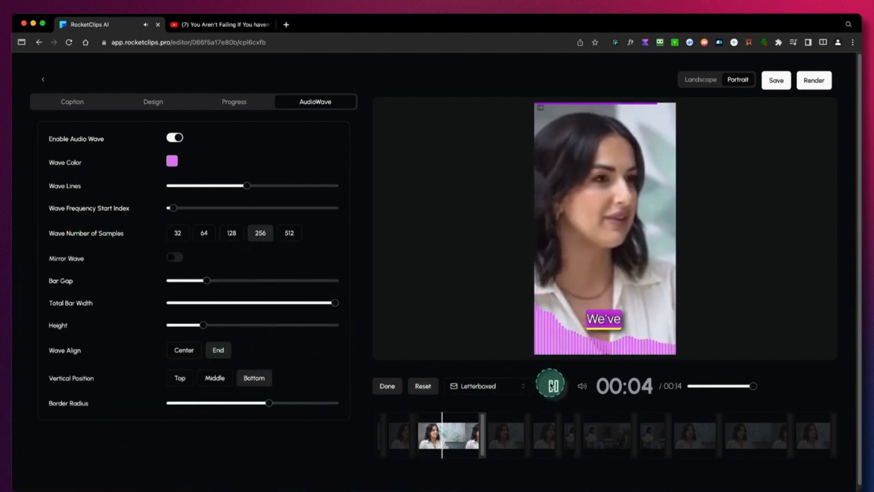
pyautogui.click(552, 385)
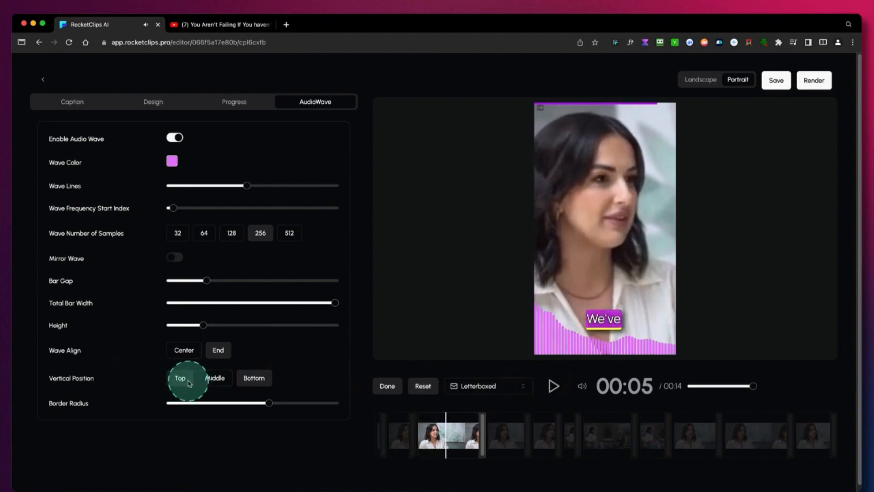
# Try the wave at the Top and Middle vertical positions, return it to Bottom, and preview it with the border radius at minimum.
pyautogui.click(180, 378)
pyautogui.click(204, 380)
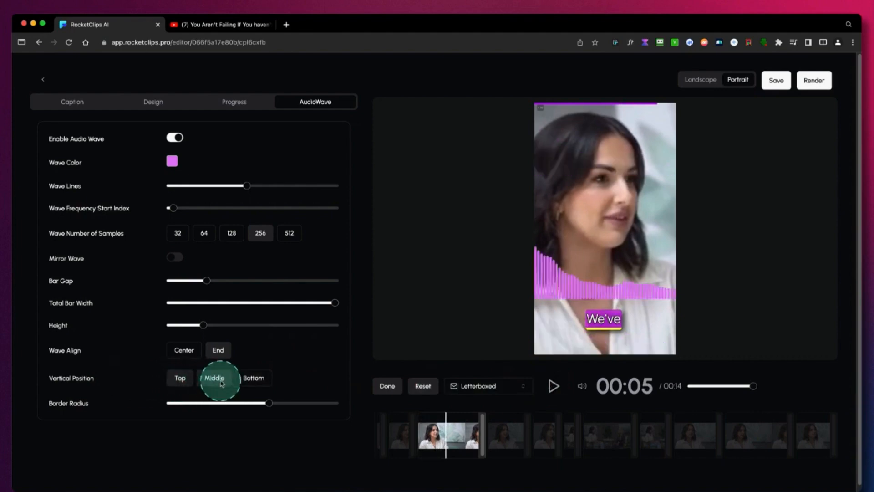
pyautogui.click(254, 377)
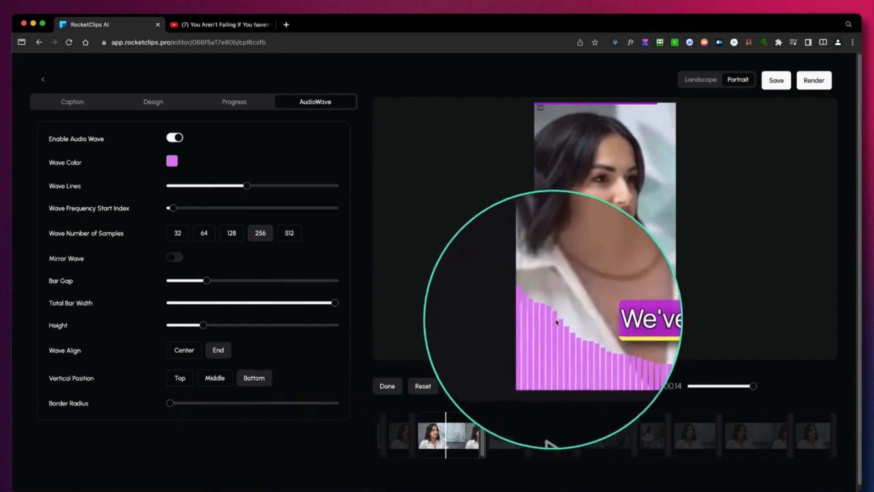
pyautogui.click(554, 386)
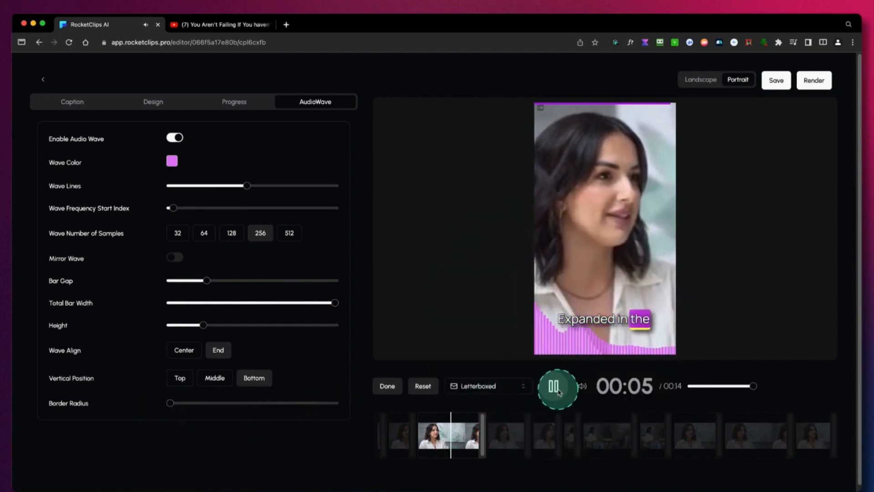
pyautogui.click(554, 386)
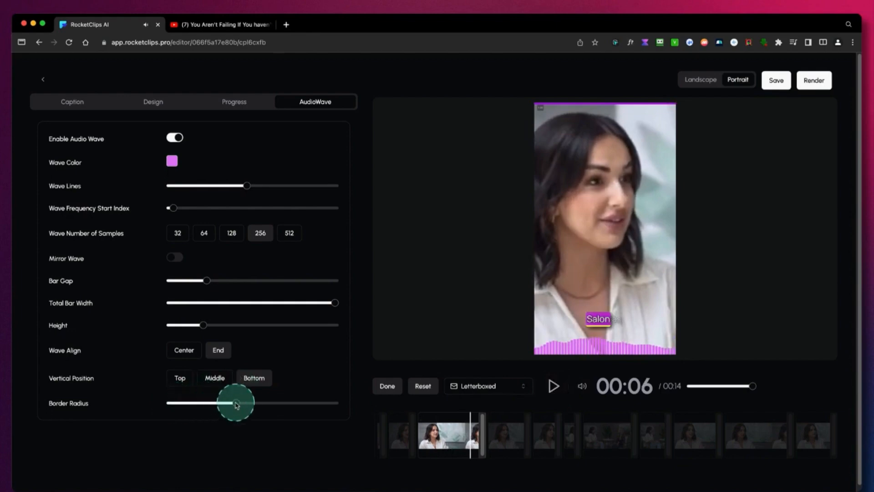
# Align the audio wave to Center with a medium border radius, play the preview, and save the clip.
pyautogui.click(184, 353)
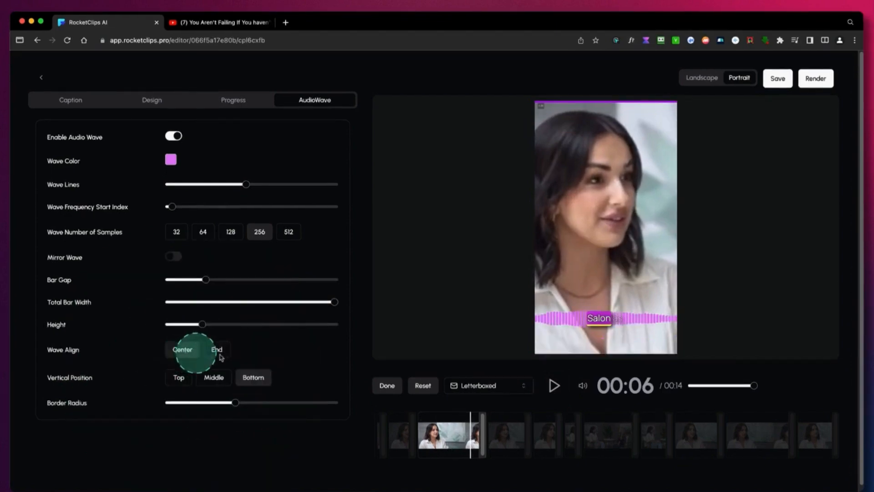
pyautogui.click(554, 385)
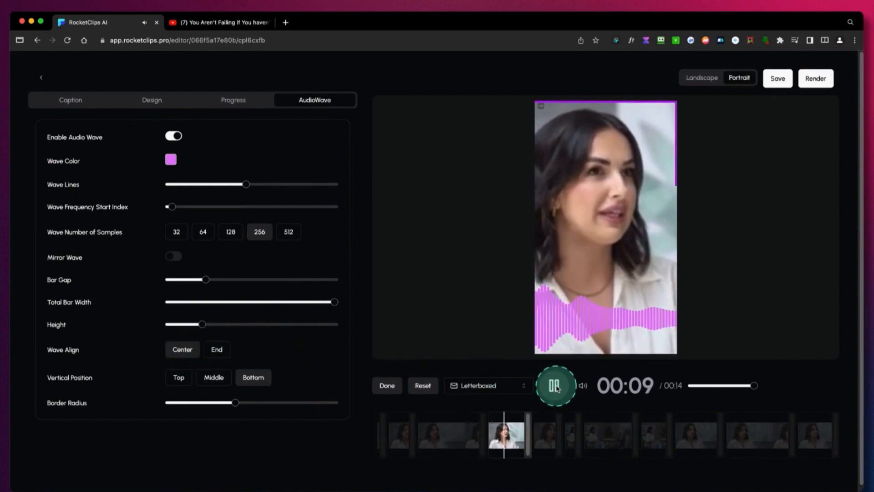
pyautogui.click(556, 386)
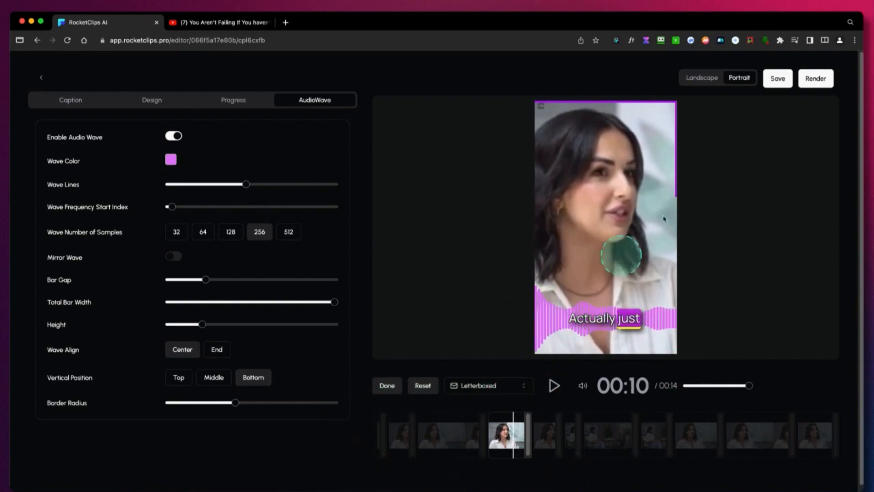
pyautogui.click(779, 80)
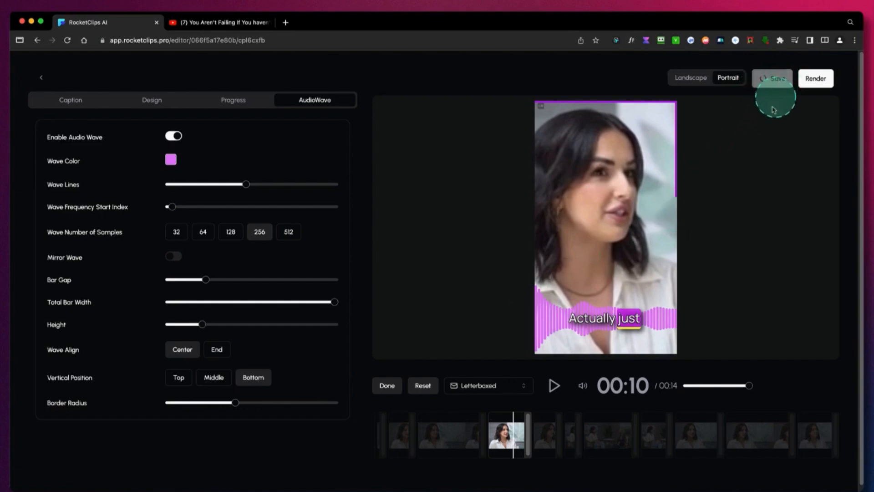
# Render the clip, reopen its campaign, and select the clip "From Shadowing to Successful Business Owner".
pyautogui.click(821, 80)
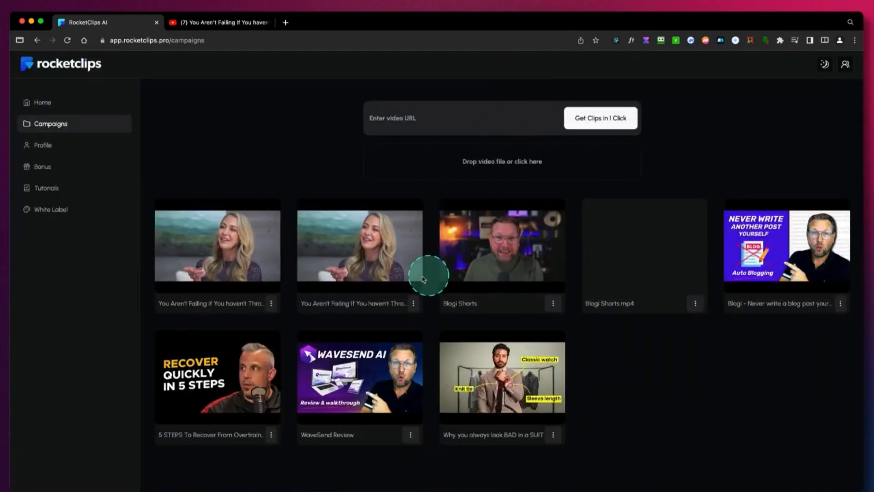
pyautogui.click(403, 273)
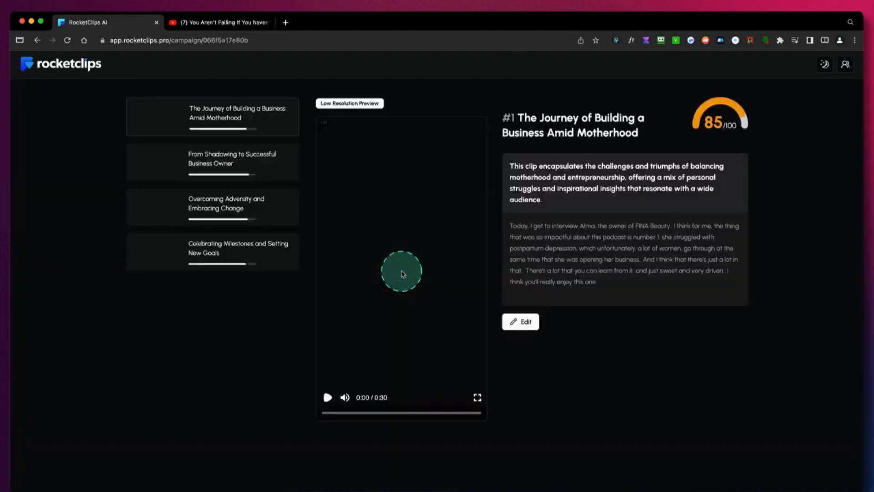
pyautogui.click(218, 168)
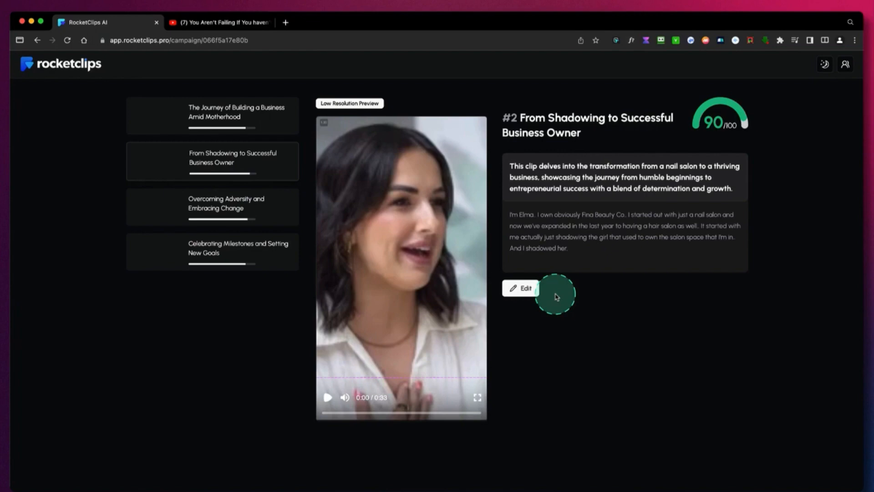
# Return to the dashboard and open the campaigns overview for creating new clips.
pyautogui.click(77, 64)
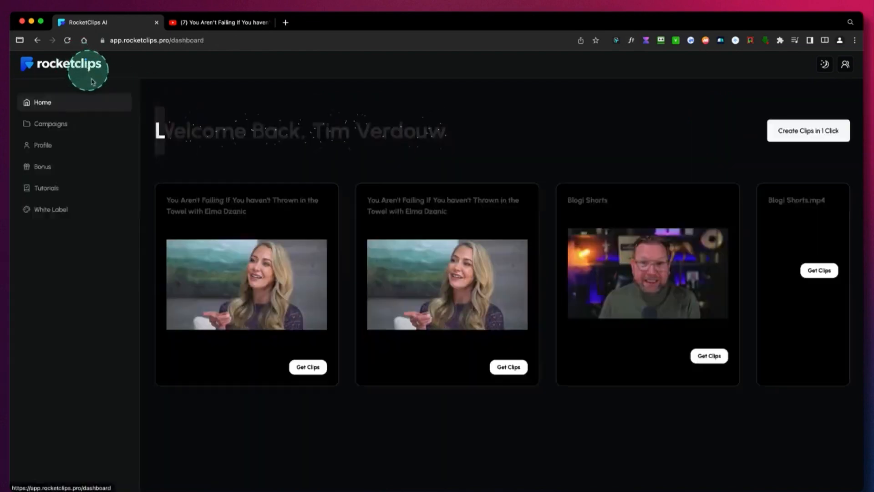
pyautogui.click(68, 127)
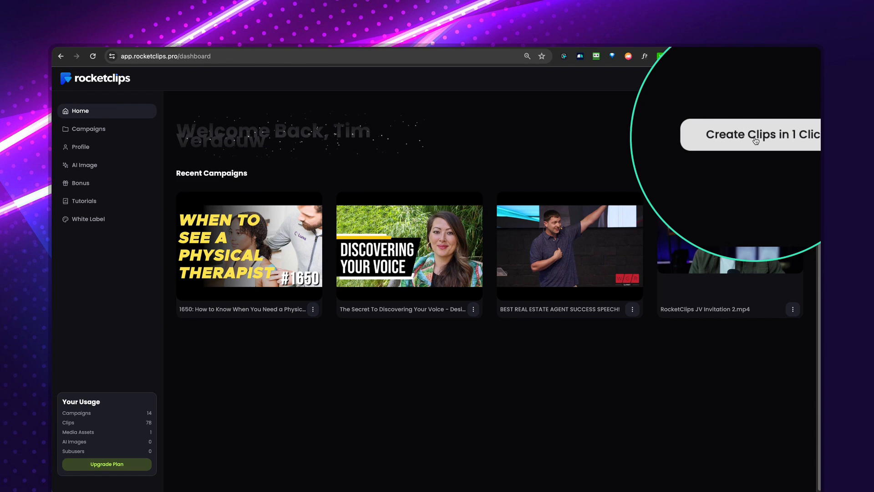
pyautogui.click(86, 130)
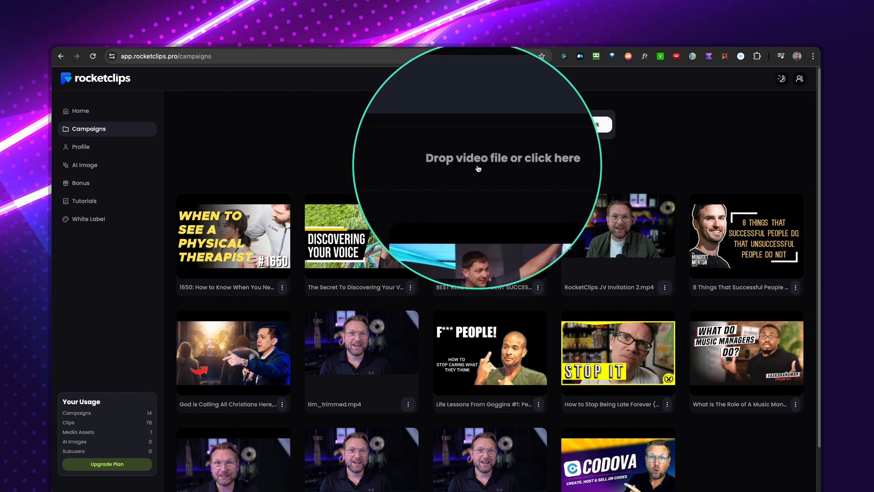
# Browse the Ecamm Live Recordings folder for an uploadable video and close the file chooser without picking one.
pyautogui.click(486, 167)
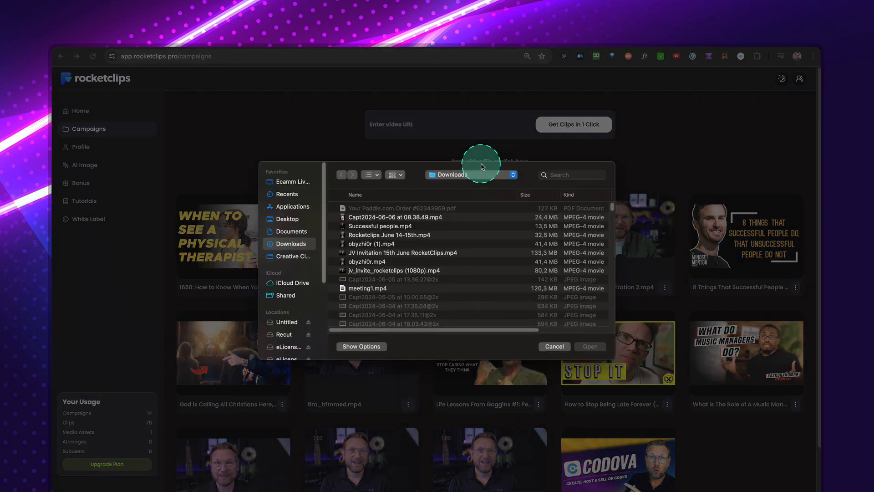
pyautogui.click(291, 183)
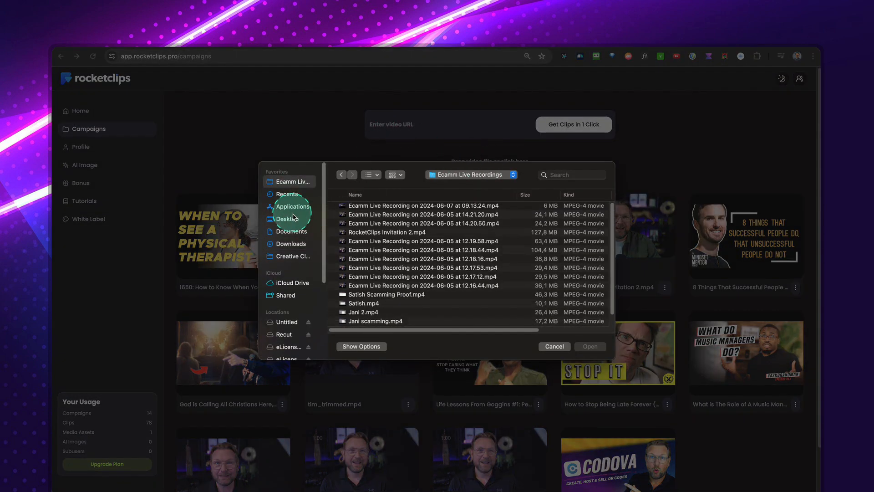
pyautogui.click(554, 347)
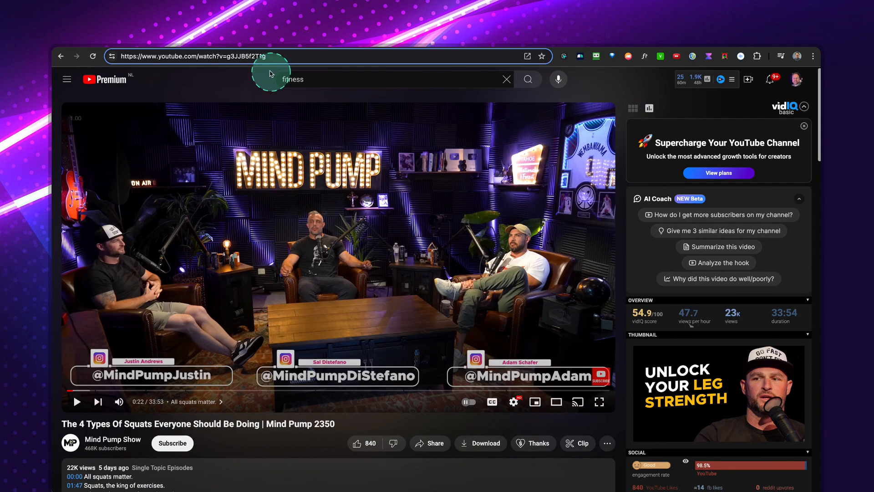
# Copy the YouTube address of "The 4 Types Of Squats Everyone Should Be Doing" and paste it as the RocketClips video URL.
pyautogui.click(252, 56)
pyautogui.rightClick(245, 55)
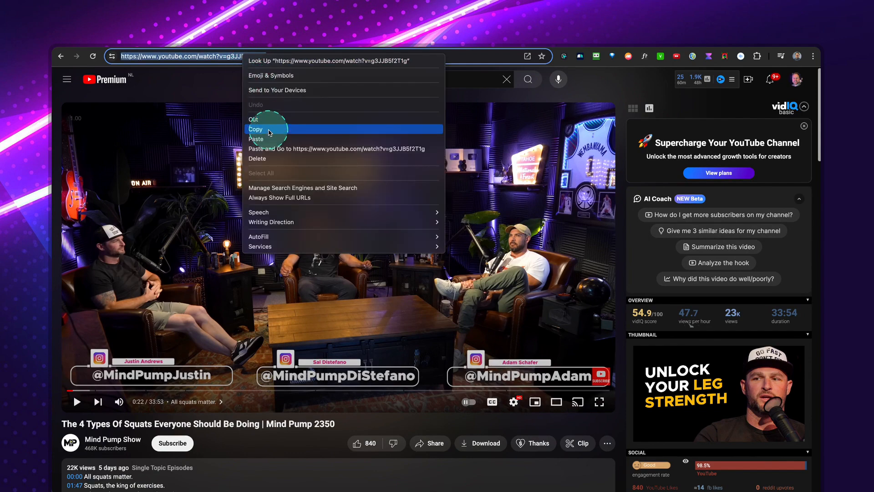
pyautogui.click(269, 129)
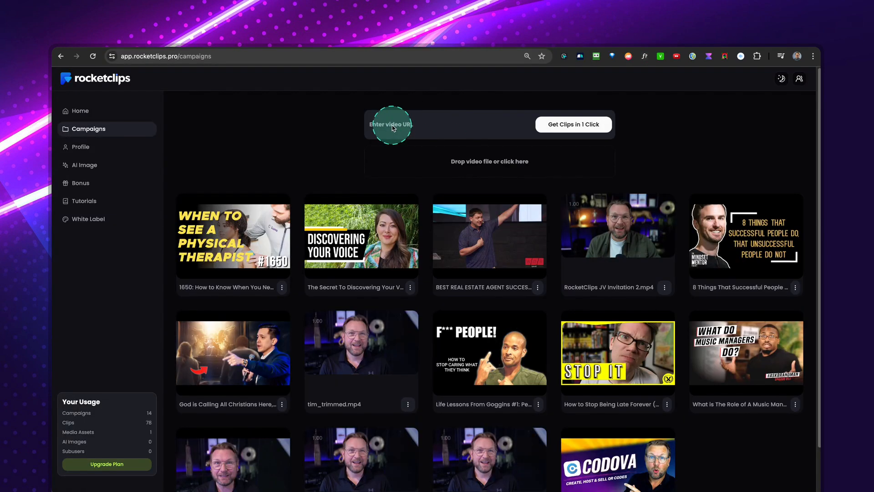
pyautogui.click(391, 125)
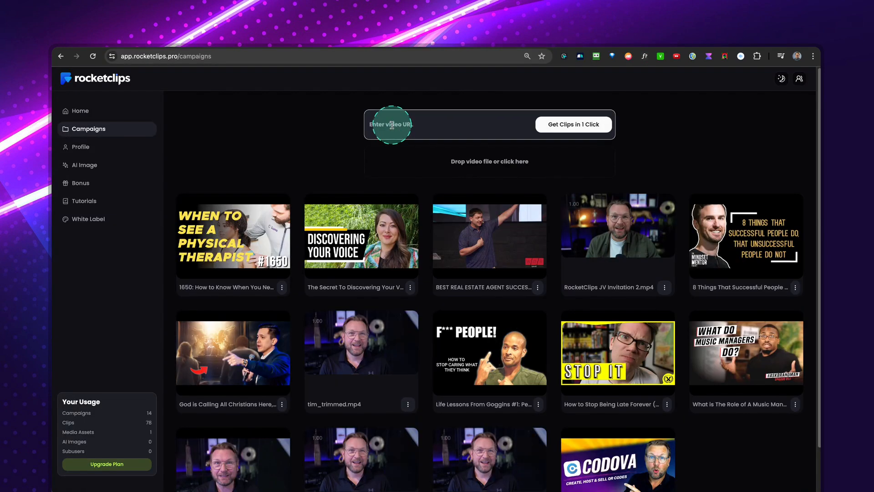
pyautogui.rightClick(392, 124)
pyautogui.click(413, 186)
pyautogui.click(603, 130)
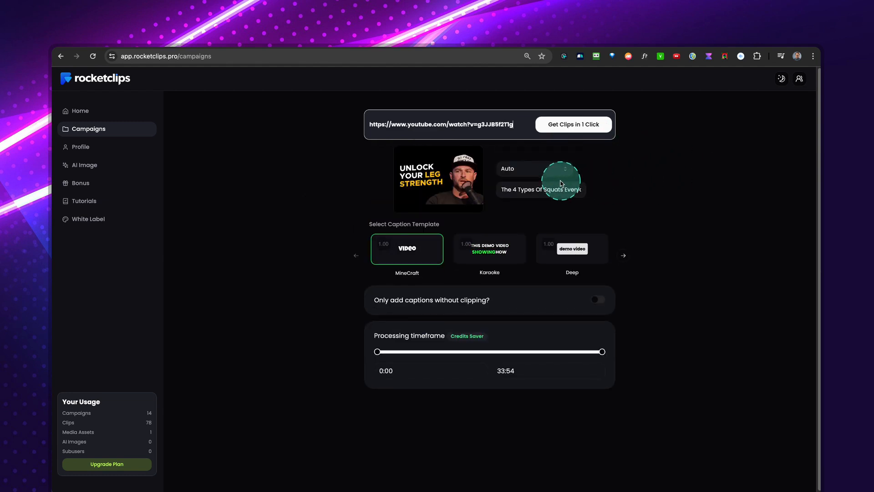
# Check the language options but keep Auto, and set up the campaign with the title Demo and the Barb caption template.
pyautogui.click(514, 176)
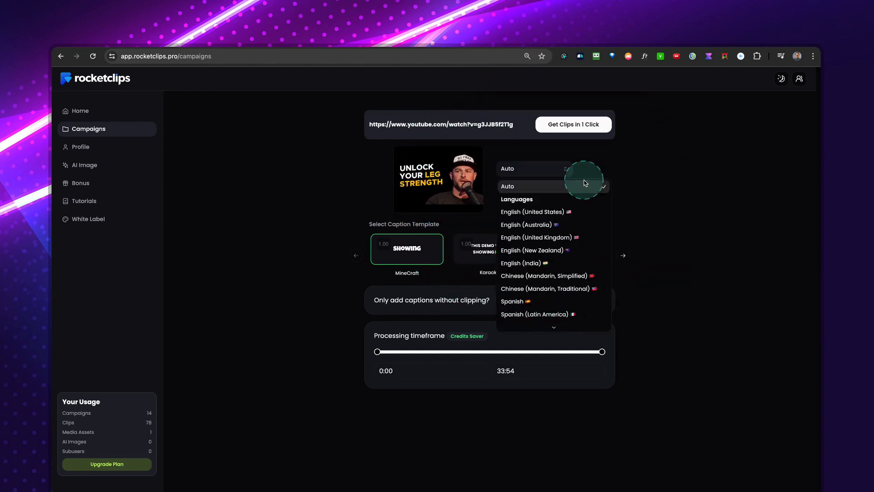
pyautogui.click(612, 167)
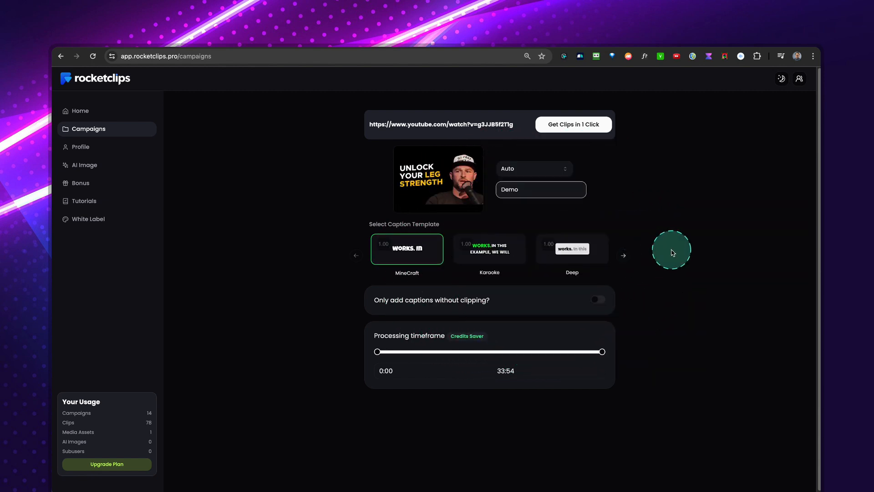
pyautogui.click(623, 256)
pyautogui.click(624, 257)
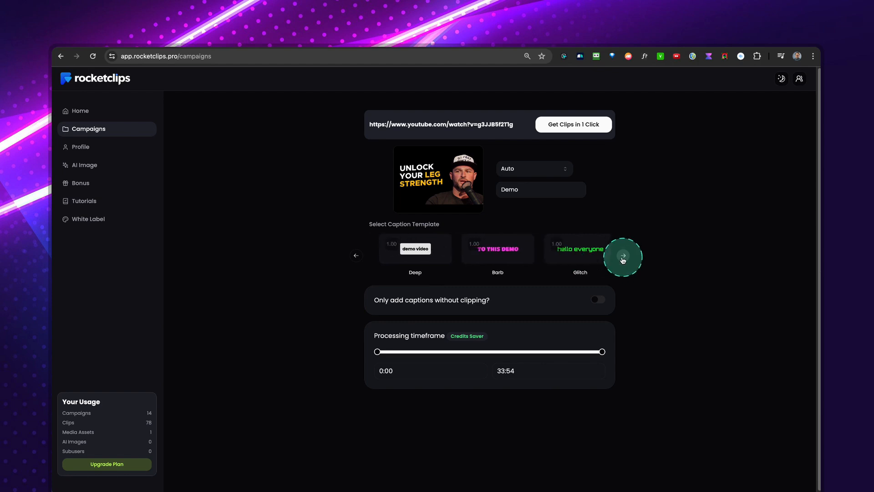
pyautogui.click(493, 253)
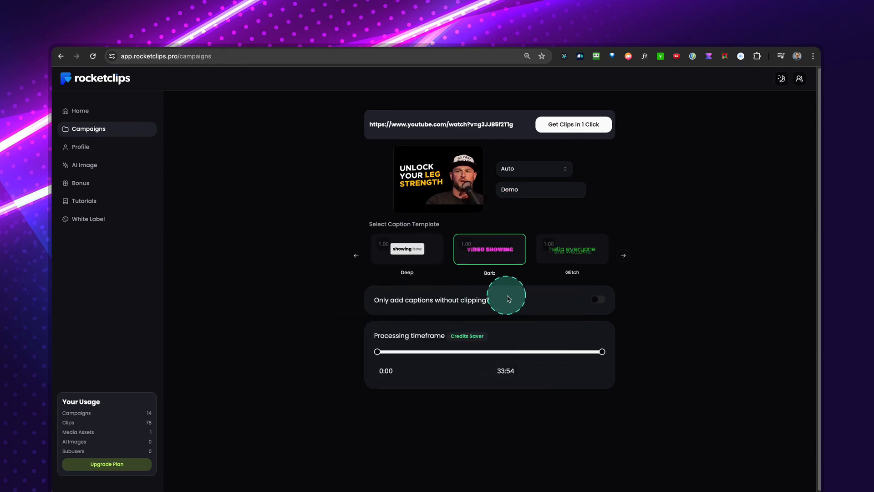
# Switch captions-only mode back off, limit the processing timeframe to 0:00–15:01, and start generating the clips.
pyautogui.click(599, 300)
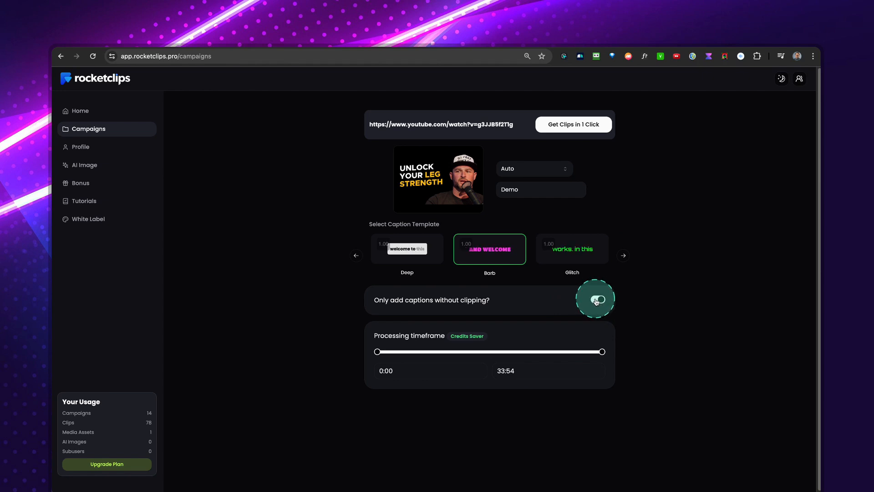
pyautogui.click(596, 301)
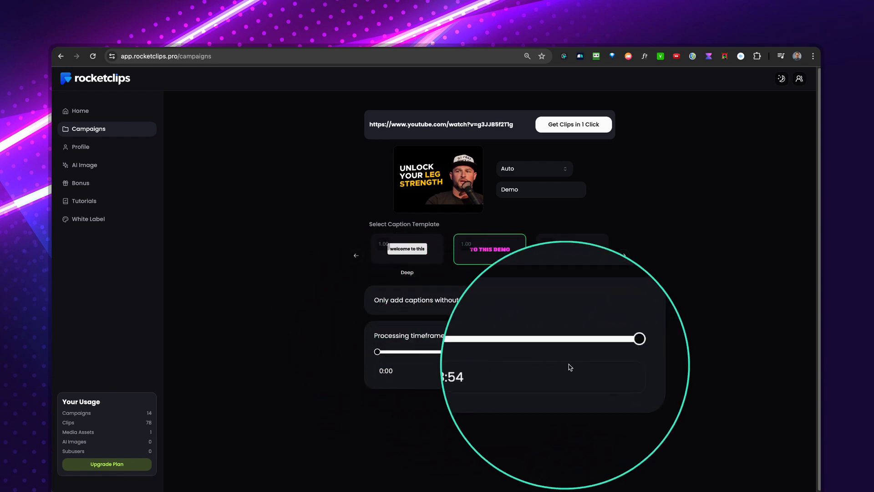
pyautogui.moveTo(601, 351); pyautogui.dragTo(477, 353)
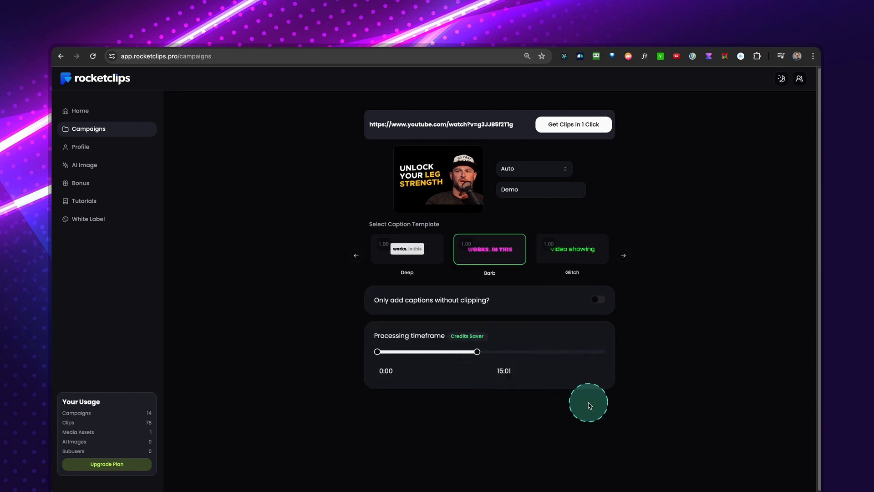
pyautogui.click(569, 129)
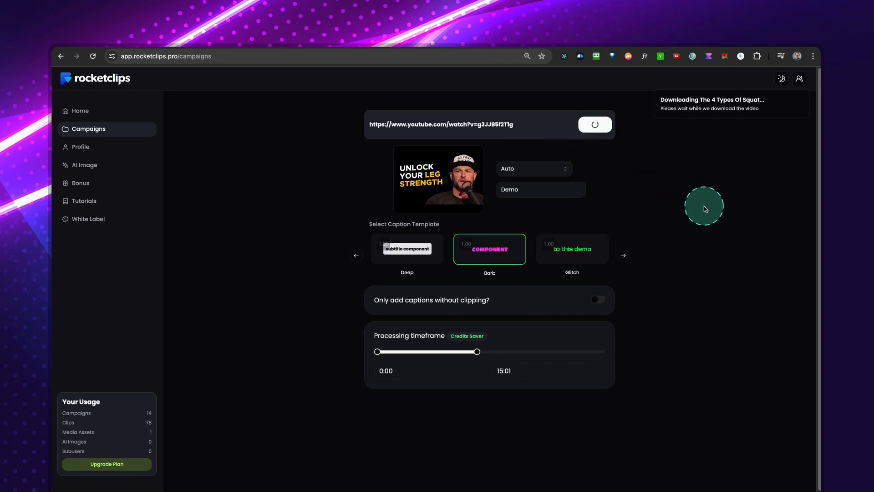
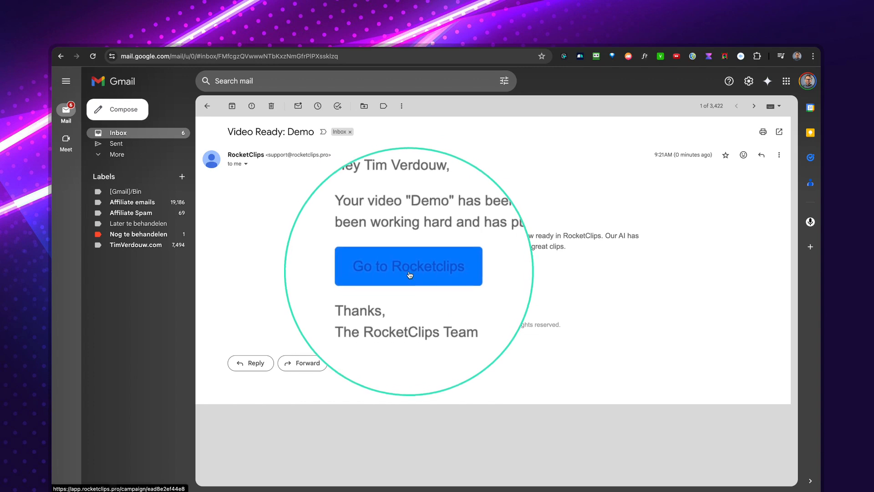
# Open the finished Demo campaign from the notification e-mail and look through the generated clips with their scores and transcripts.
pyautogui.click(411, 273)
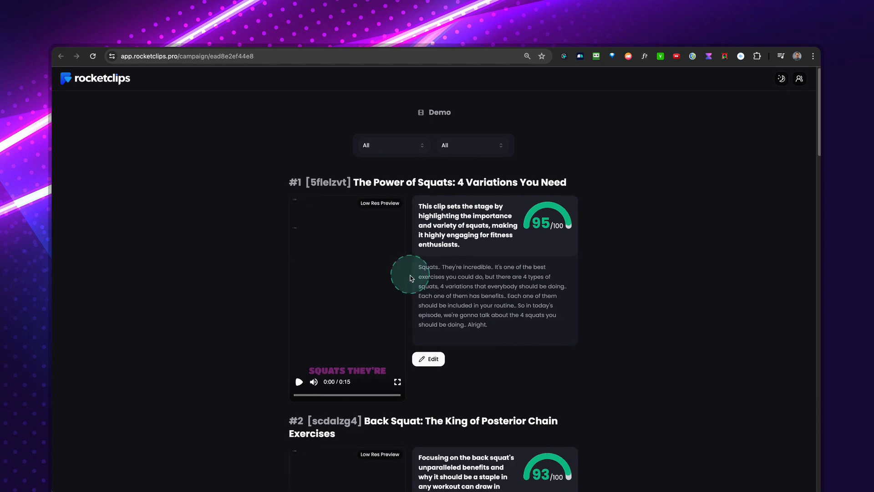
pyautogui.scroll(-1, 597, 332)
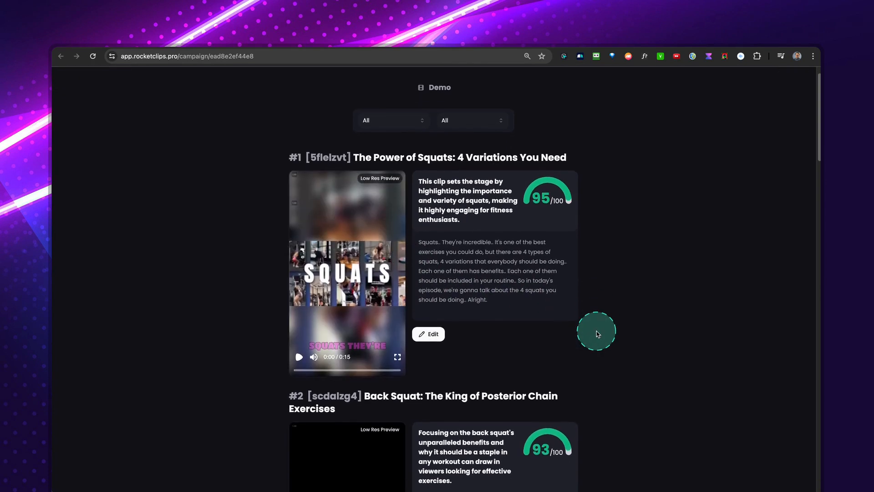
pyautogui.scroll(1, 597, 334)
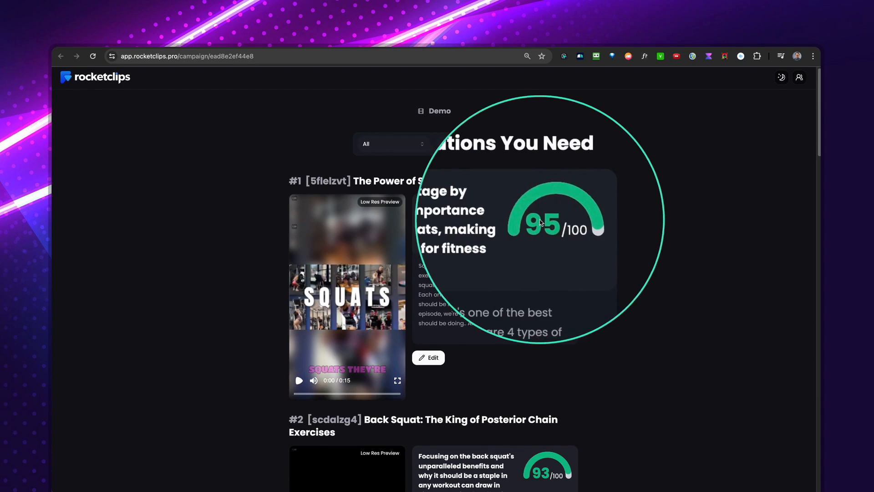
pyautogui.scroll(-10, 523, 289)
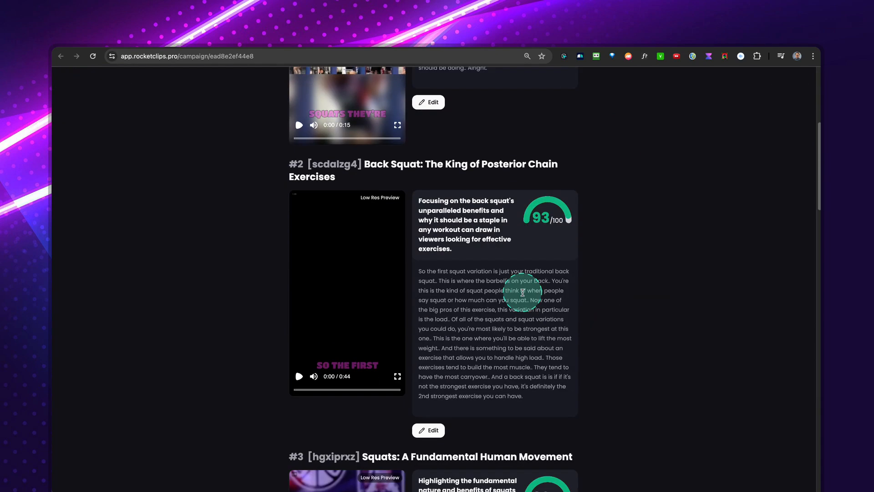
pyautogui.scroll(-12, 522, 292)
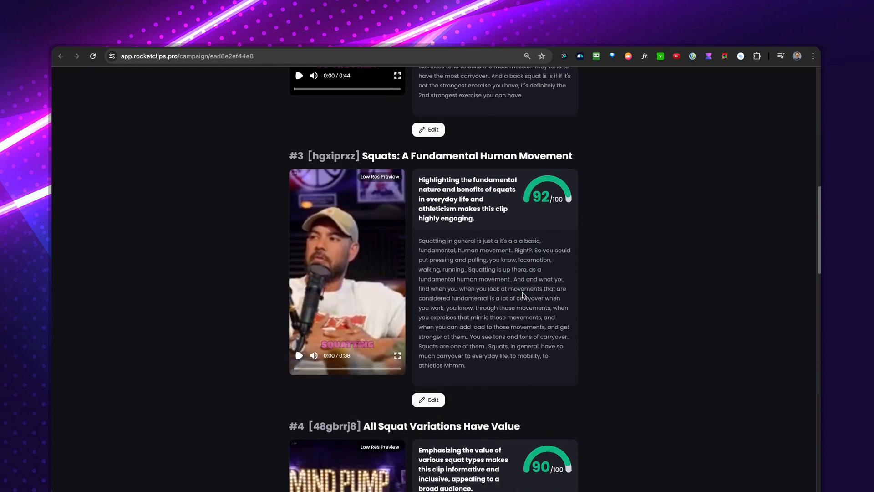
# Play part of the preview of the clip "The Power of Squats: 4 Variations You Need" and pause it.
pyautogui.scroll(18, 523, 291)
pyautogui.click(350, 338)
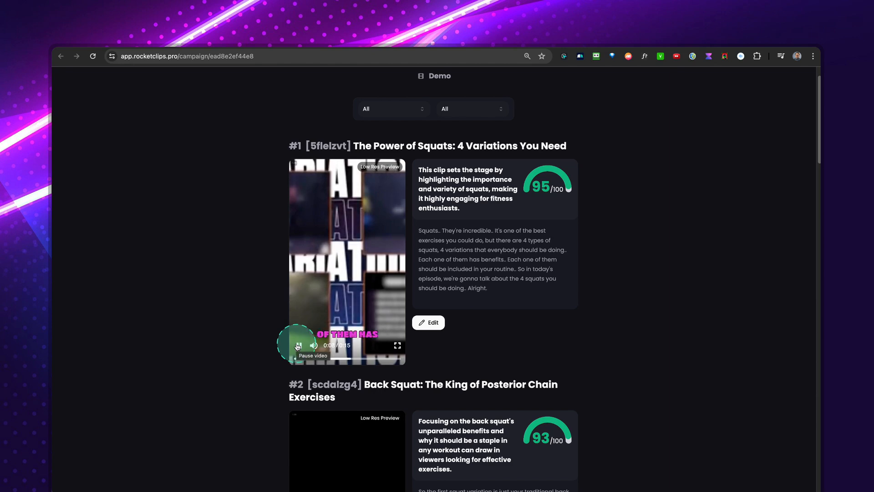
pyautogui.scroll(-8, 386, 325)
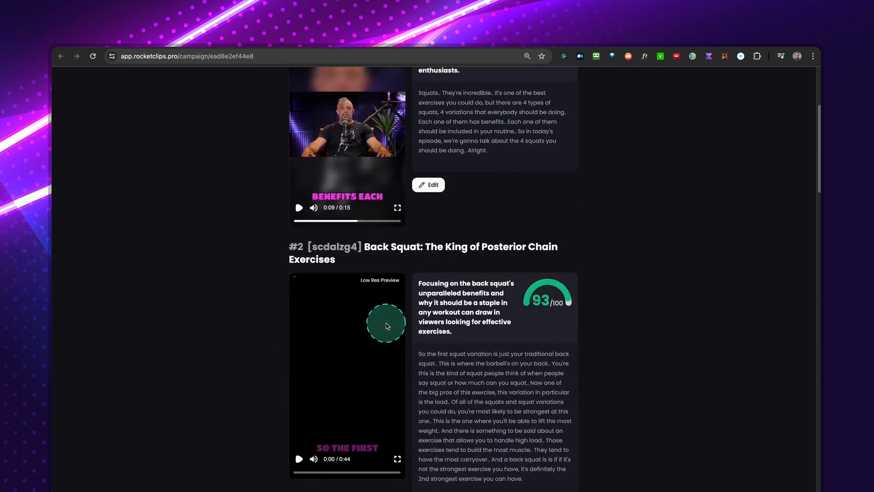
# Open the clip "Squats: A Fundamental Human Movement" for editing and play its opening seconds.
pyautogui.scroll(-3, 386, 326)
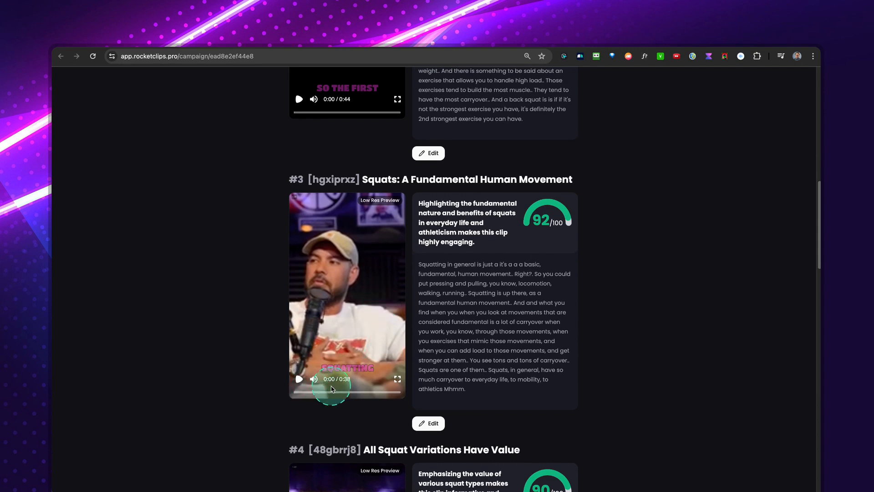
pyautogui.click(434, 424)
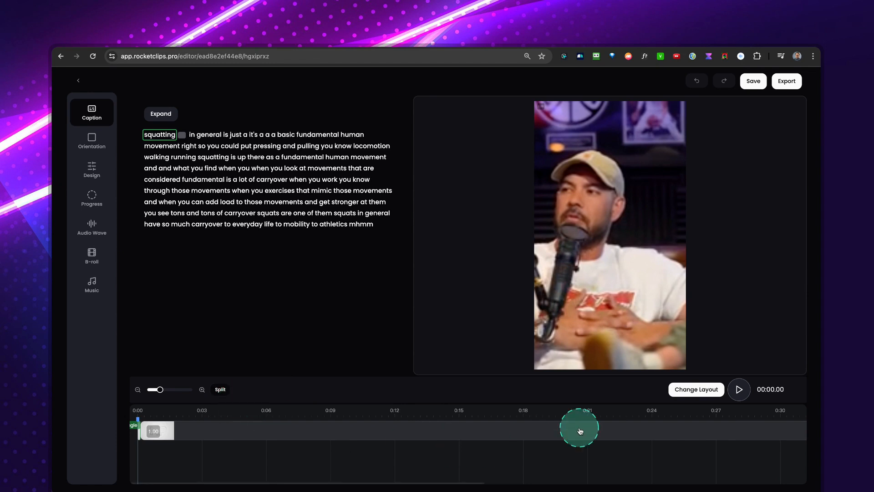
pyautogui.click(739, 390)
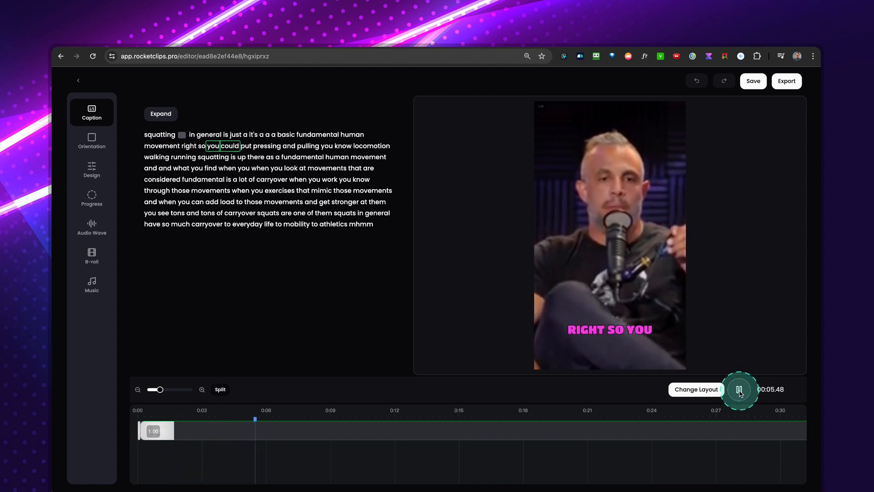
pyautogui.click(739, 390)
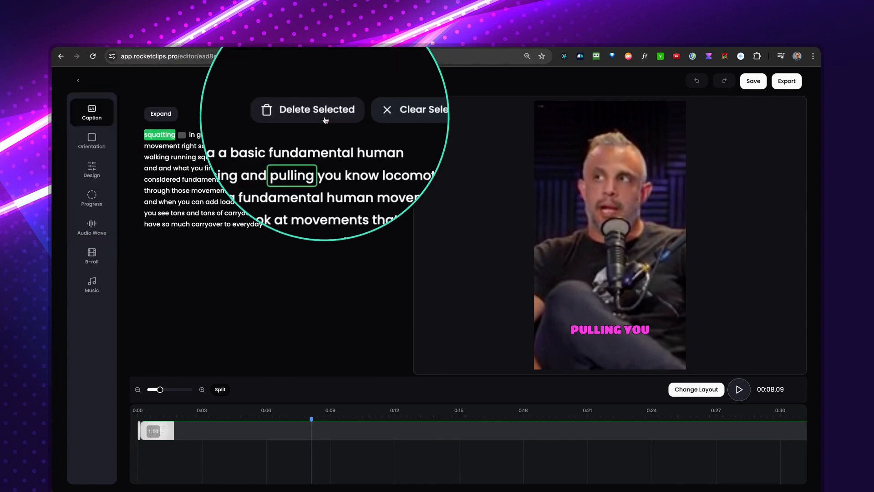
# Lengthen the very short opening segment on the timeline to include "in general", and delete that segment.
pyautogui.click(142, 418)
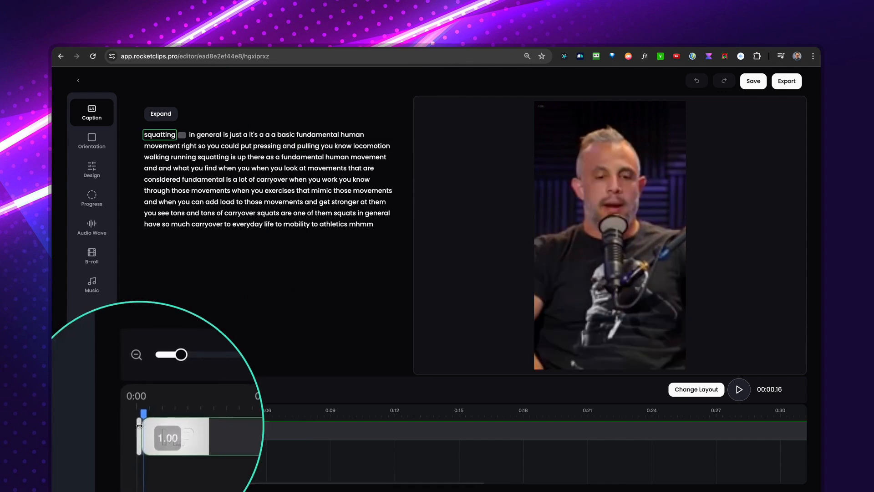
pyautogui.moveTo(171, 392); pyautogui.dragTo(200, 392)
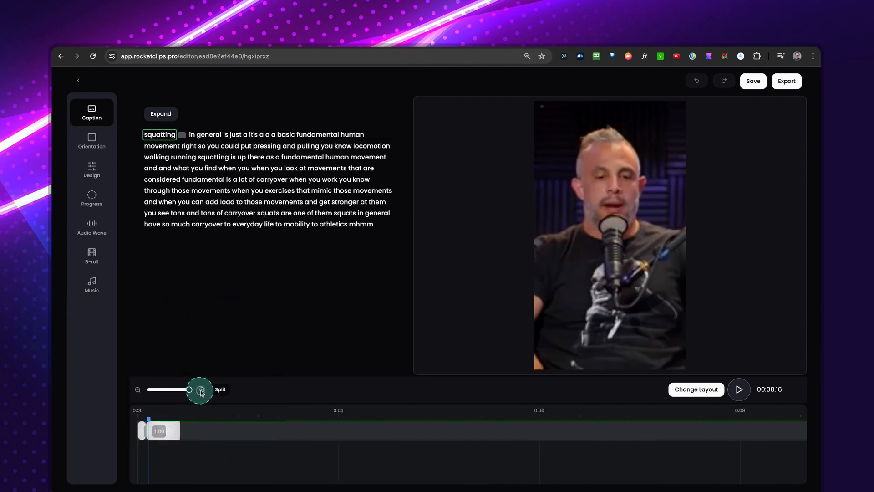
pyautogui.click(141, 430)
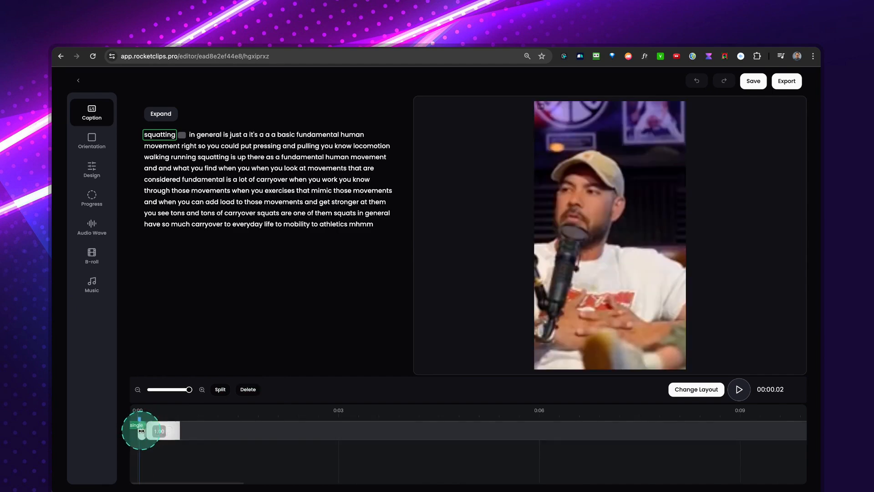
pyautogui.moveTo(141, 431); pyautogui.dragTo(161, 430)
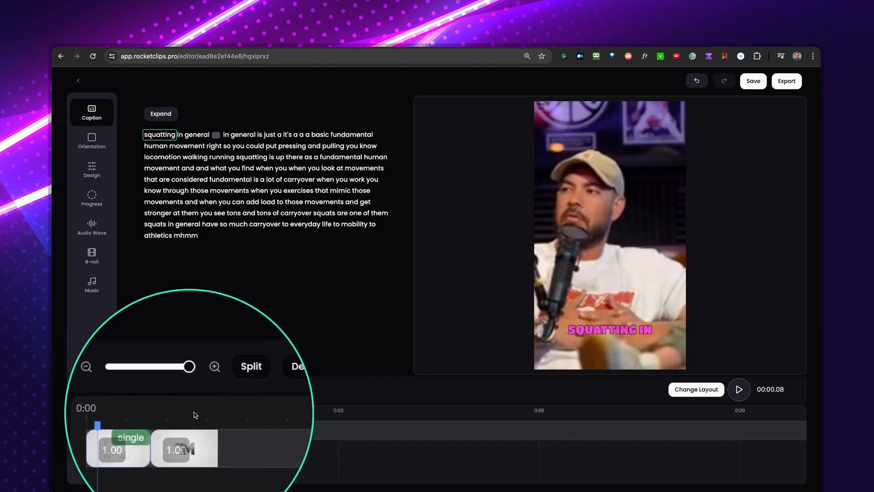
pyautogui.click(242, 389)
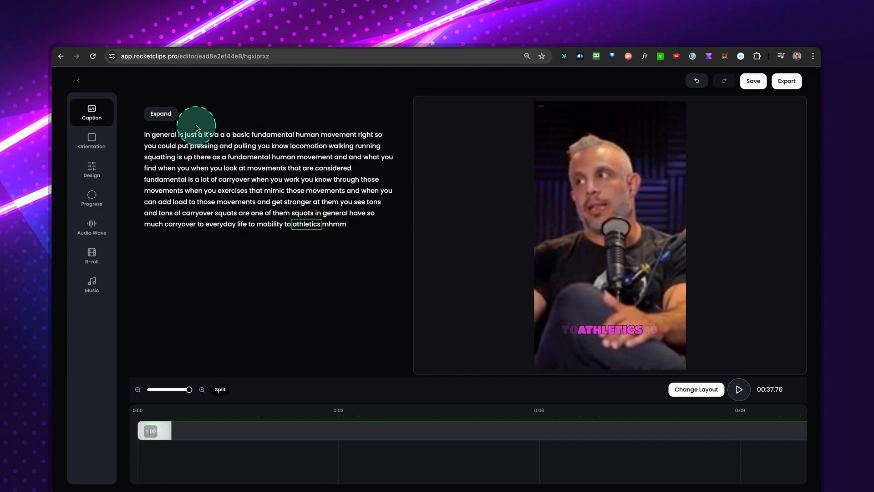
# Expand the clip with the transcript from "squats they're incredible" to "how i would specify", and delete the words "through these did you order".
pyautogui.click(162, 114)
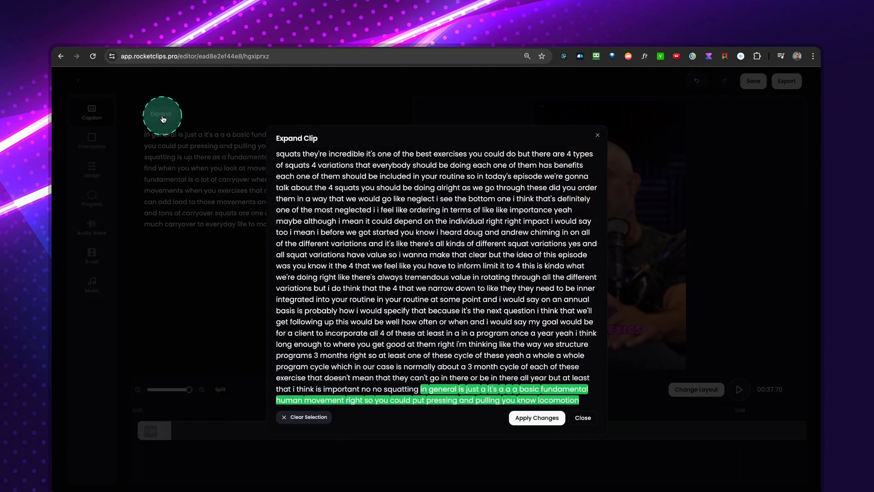
pyautogui.scroll(-5, 356, 265)
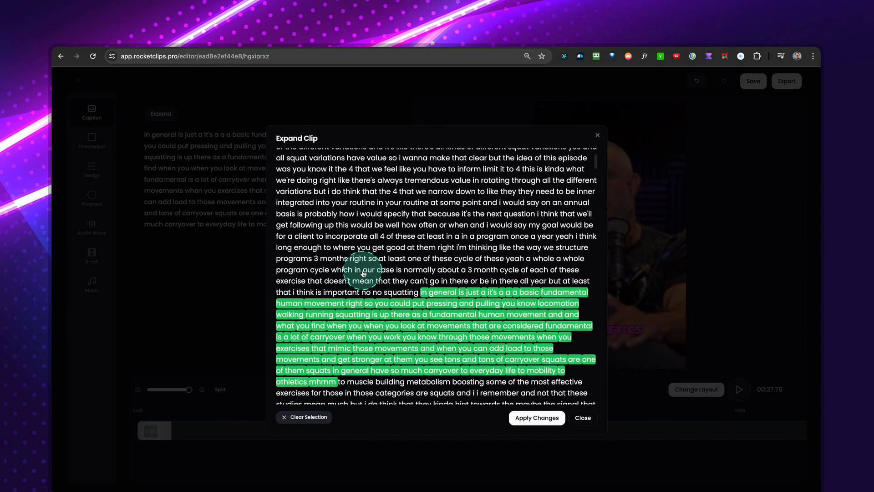
pyautogui.scroll(-7, 363, 273)
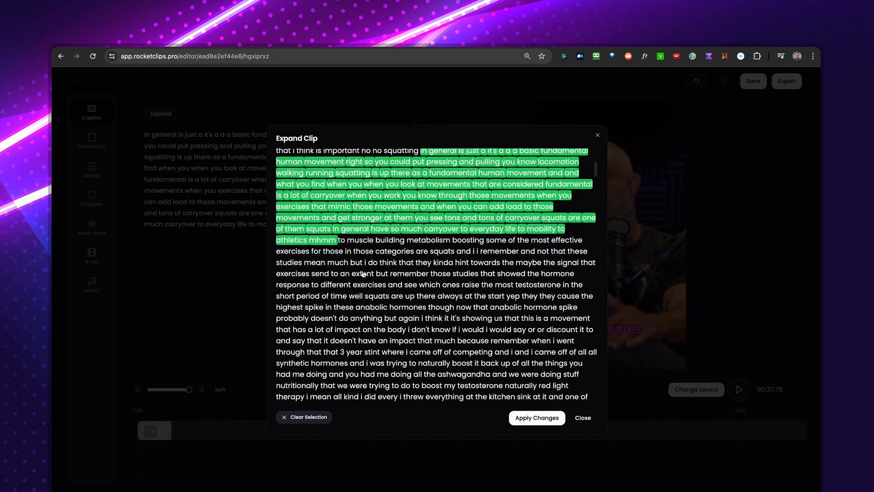
pyautogui.scroll(6, 363, 273)
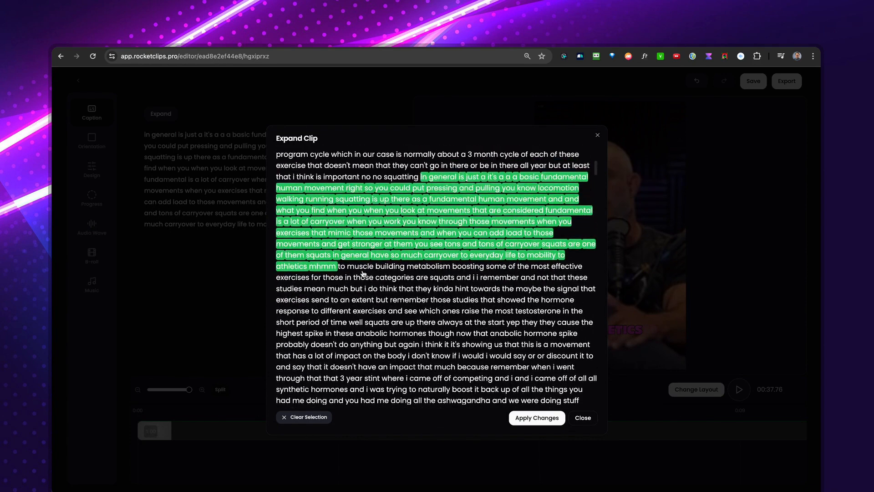
pyautogui.scroll(7, 363, 273)
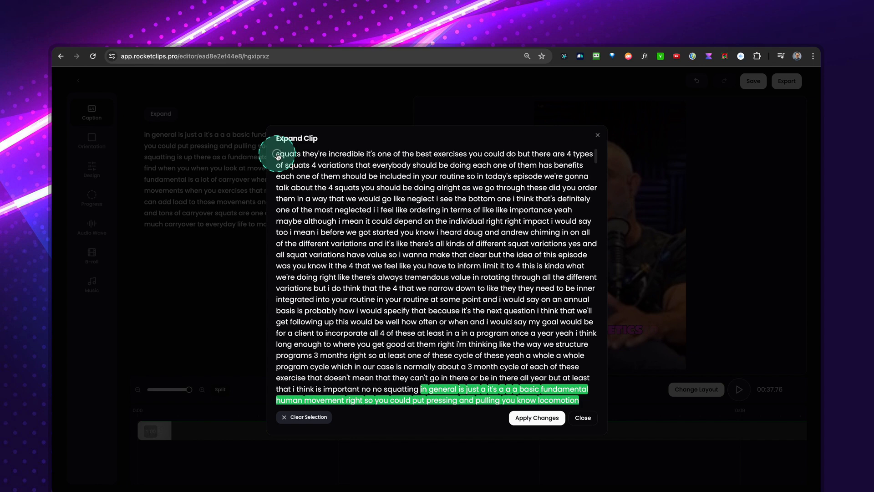
pyautogui.moveTo(394, 158); pyautogui.dragTo(403, 311)
pyautogui.click(537, 417)
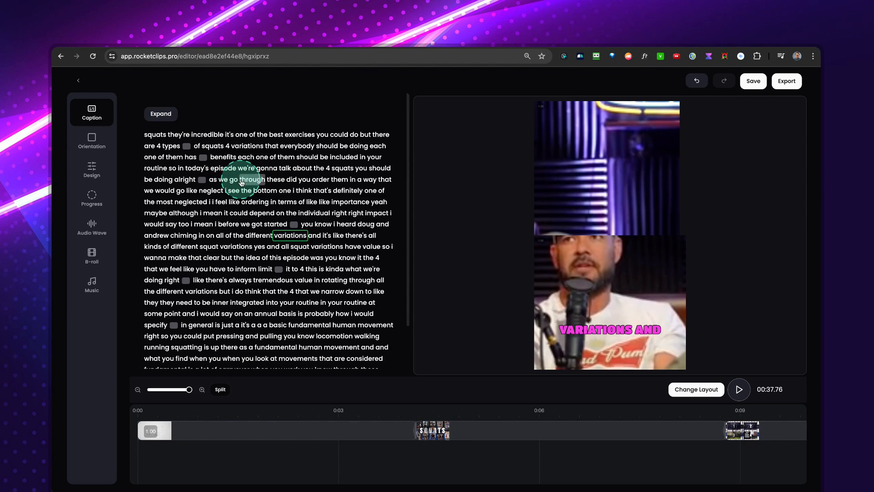
pyautogui.moveTo(241, 183); pyautogui.dragTo(279, 181)
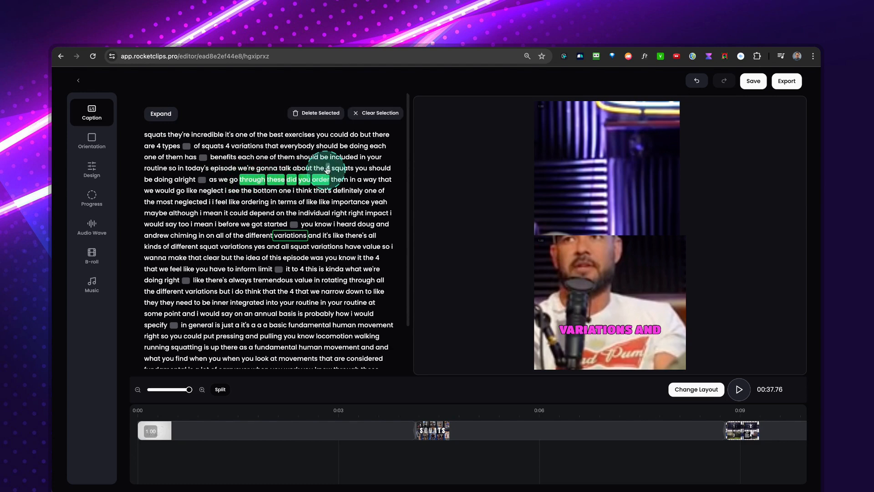
pyautogui.click(334, 116)
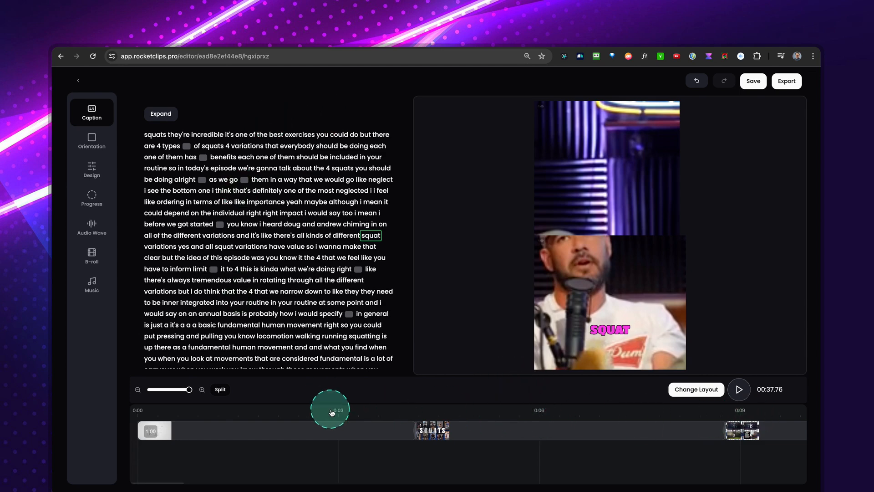
# Split the opening segment at 00:01.42 and 00:02.42 and delete the piece containing "it's one of the best exercises".
pyautogui.click(232, 418)
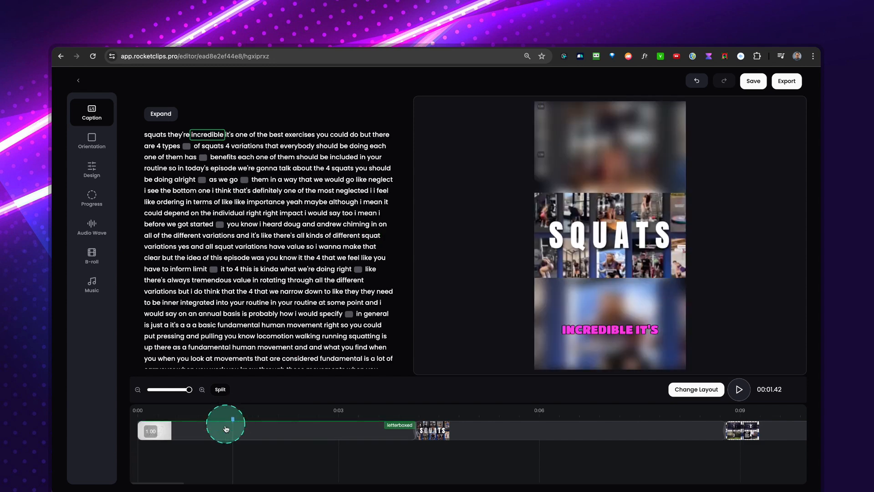
pyautogui.click(220, 389)
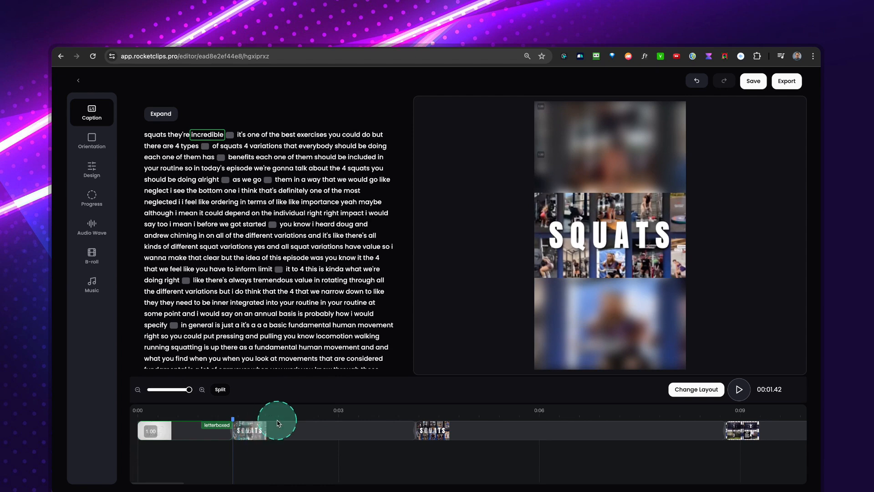
pyautogui.click(301, 418)
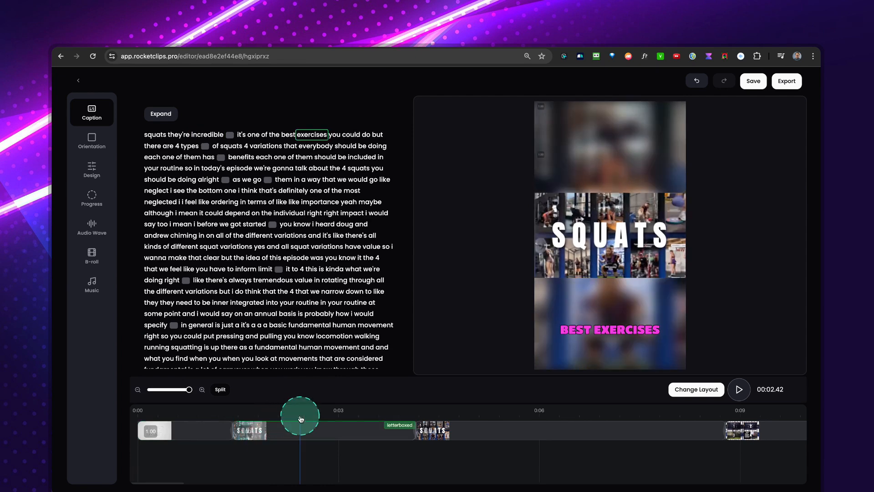
pyautogui.click(222, 391)
pyautogui.click(283, 444)
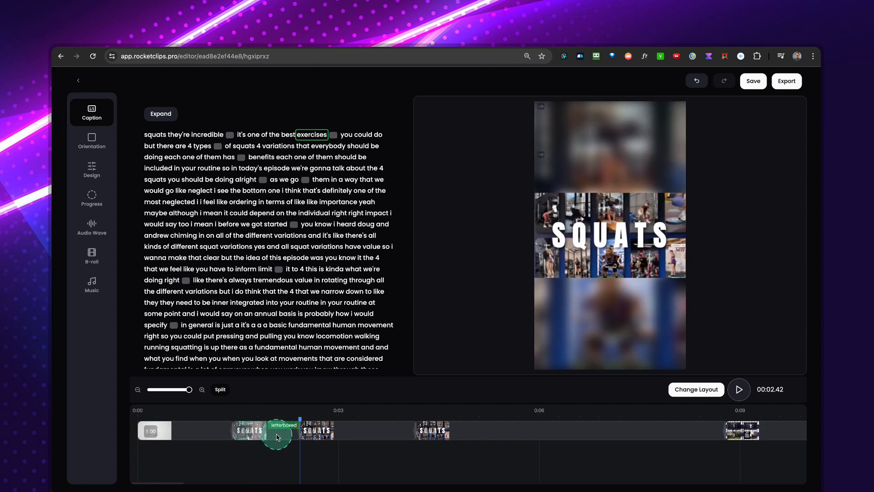
pyautogui.click(273, 418)
pyautogui.click(249, 390)
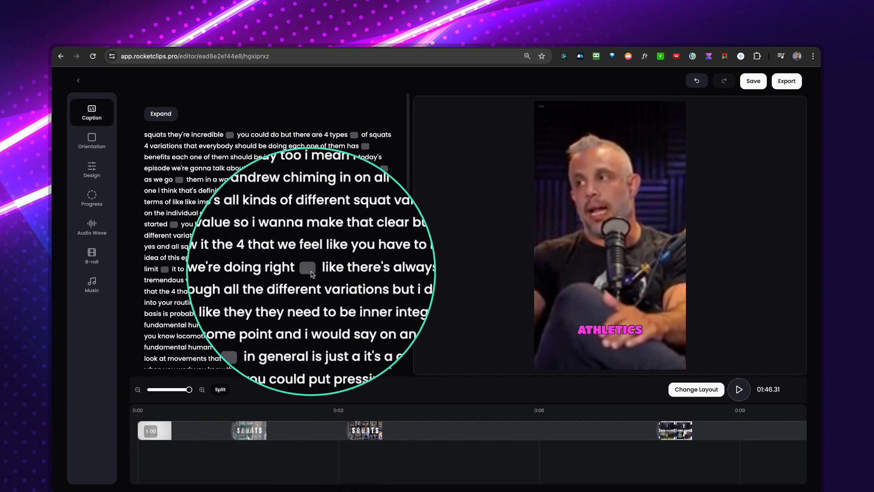
# Check in the Expand Clip transcript which passages are included in the clip, and close it without changes.
pyautogui.click(175, 418)
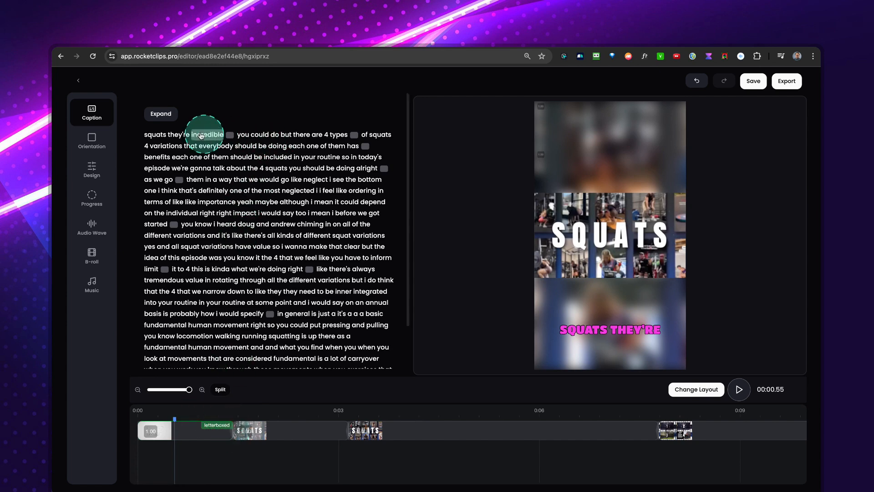
pyautogui.click(161, 114)
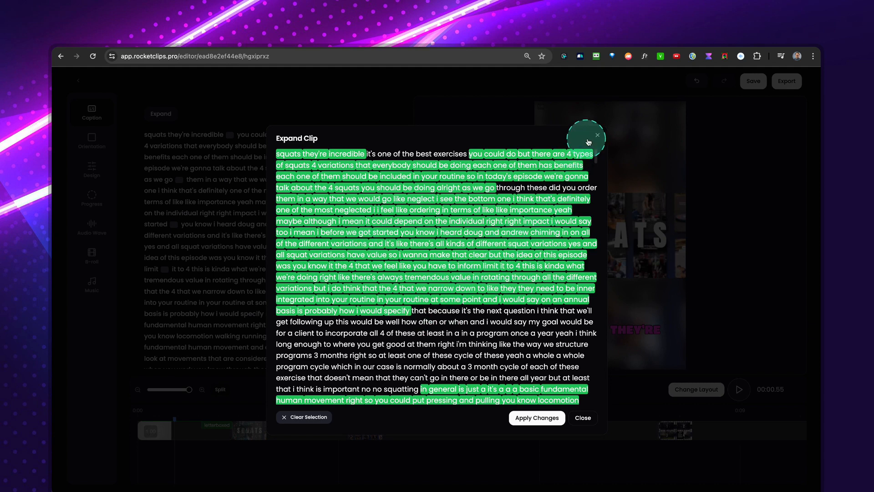
pyautogui.click(597, 136)
# Extend the opening letterboxed segment on the timeline to about 00:01.73 so that it includes "it's one".
pyautogui.moveTo(244, 431)
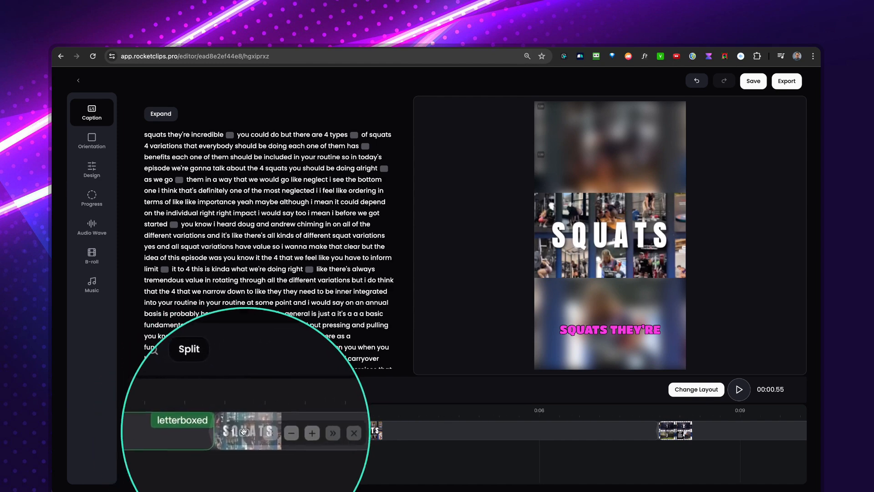
pyautogui.moveTo(233, 431); pyautogui.dragTo(255, 431)
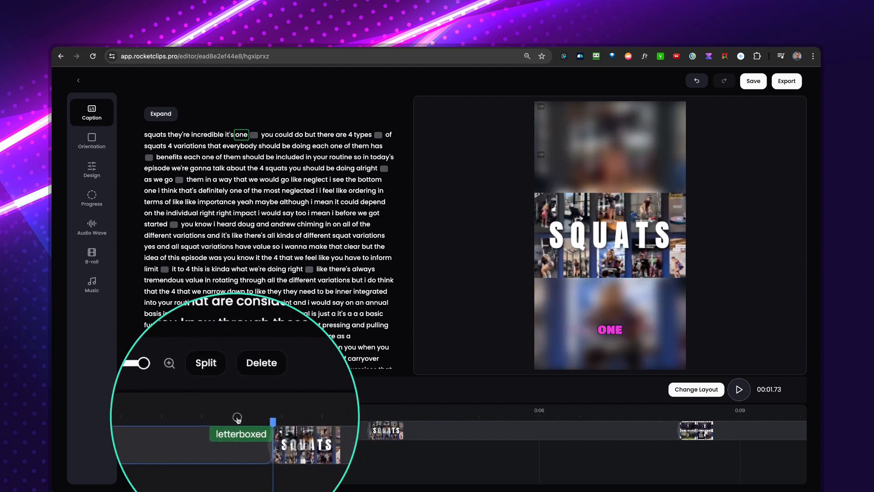
# Open the layout of the single-view segment around 00:21, try Letterboxed, and set it to Two.
pyautogui.click(229, 416)
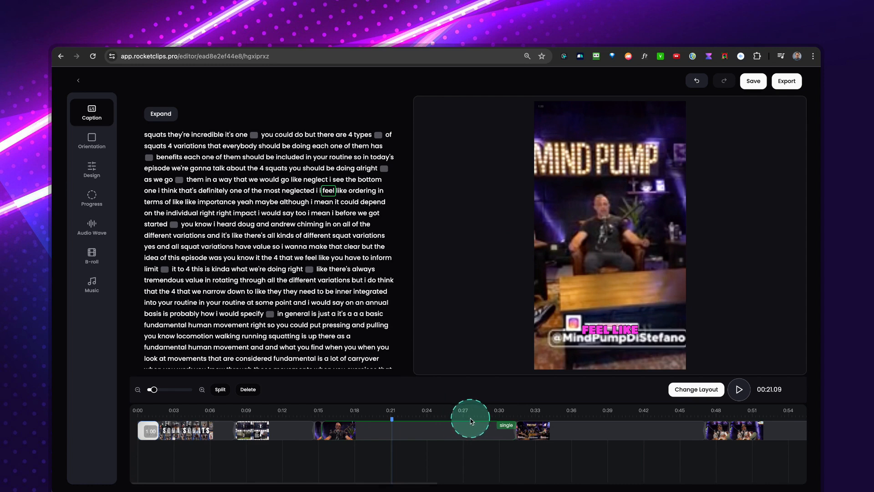
pyautogui.click(392, 430)
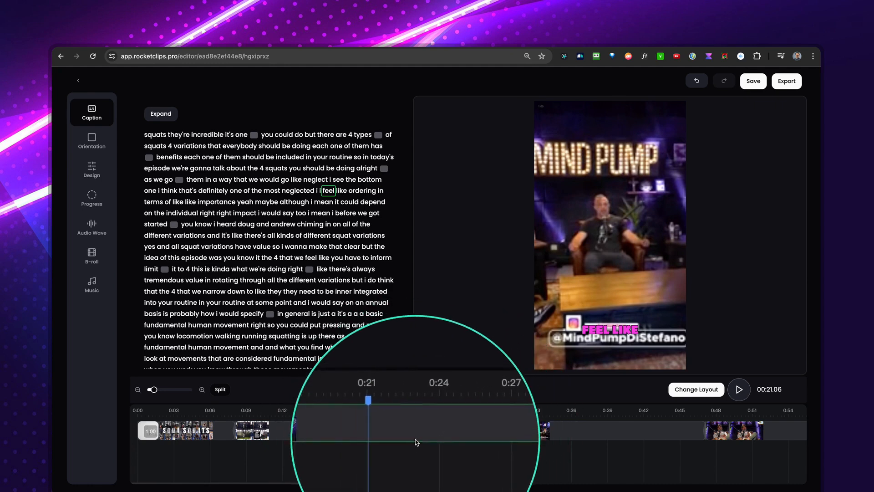
pyautogui.click(697, 390)
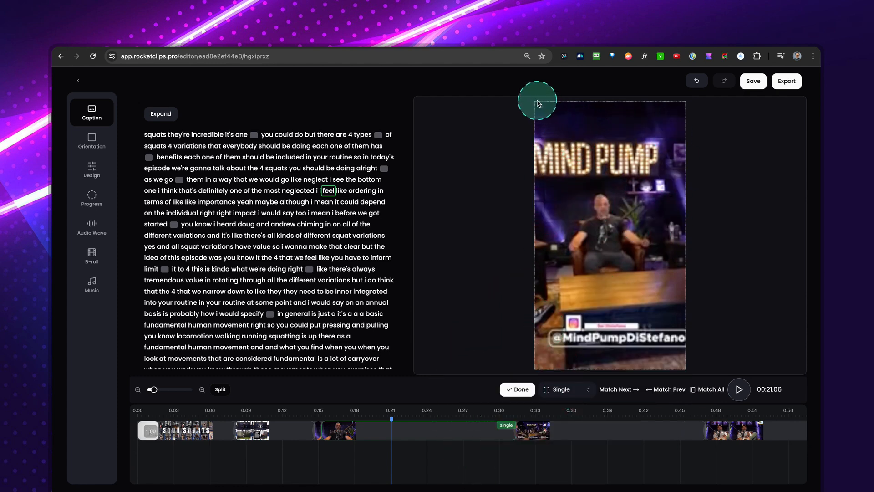
pyautogui.click(575, 390)
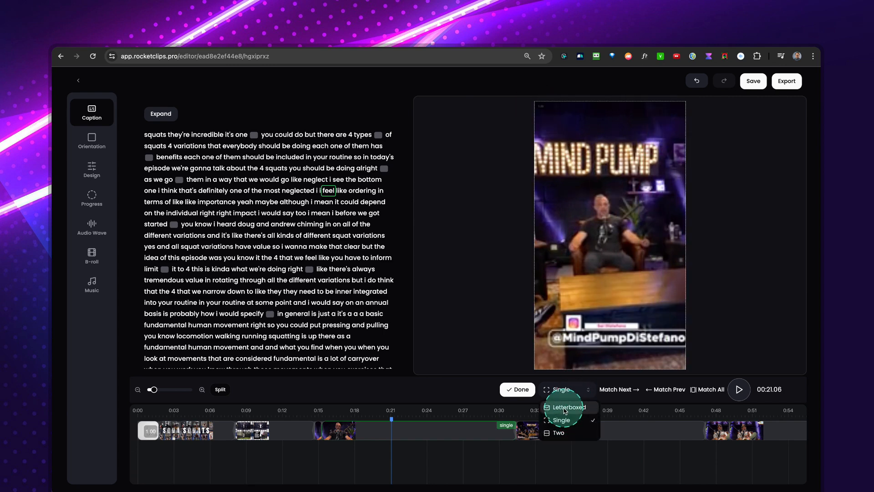
pyautogui.click(564, 407)
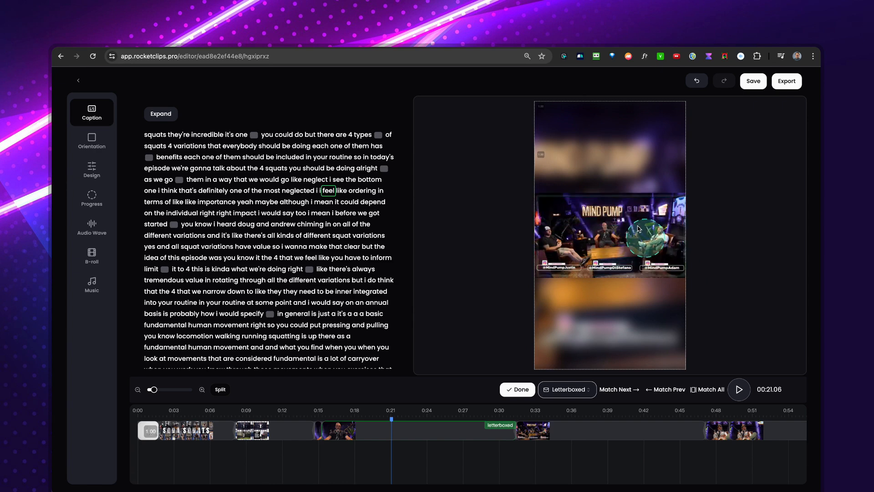
pyautogui.moveTo(583, 243); pyautogui.dragTo(683, 373)
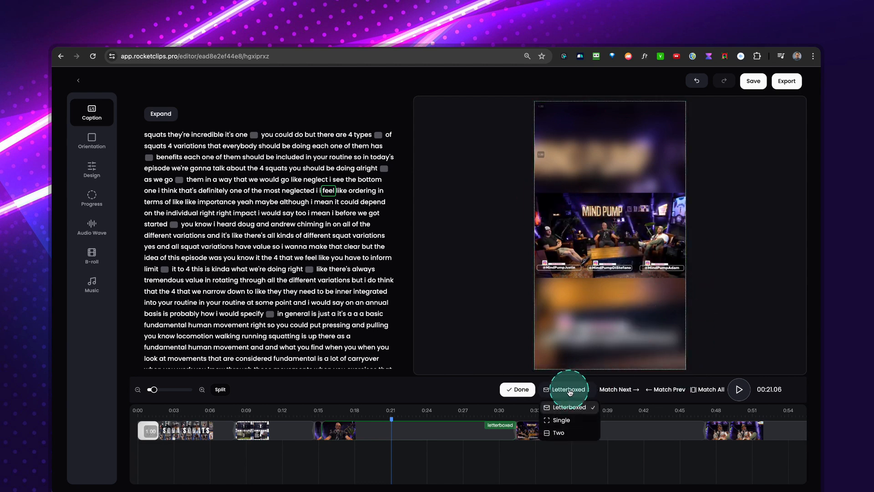
pyautogui.click(559, 433)
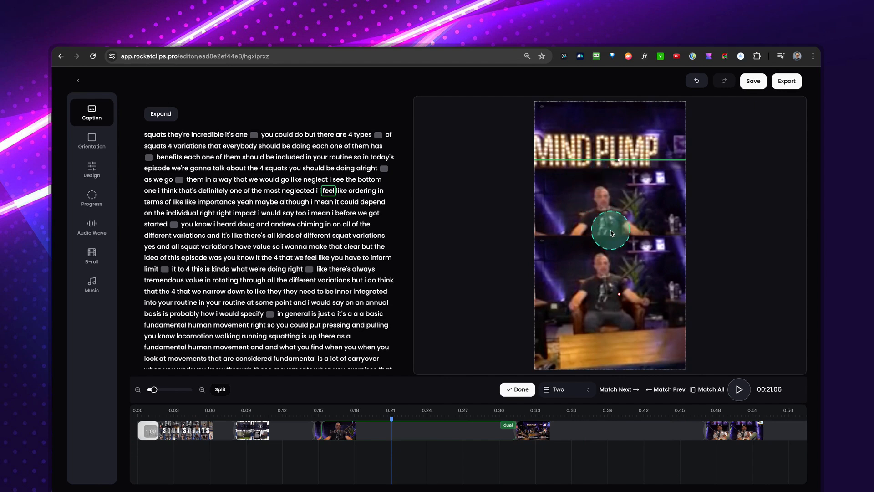
# Reposition the two frames to show the bald man in the upper half and the man in the white cap below, and finish the layout.
pyautogui.moveTo(593, 261); pyautogui.dragTo(293, 74)
pyautogui.moveTo(563, 292); pyautogui.dragTo(788, 319)
pyautogui.click(613, 132)
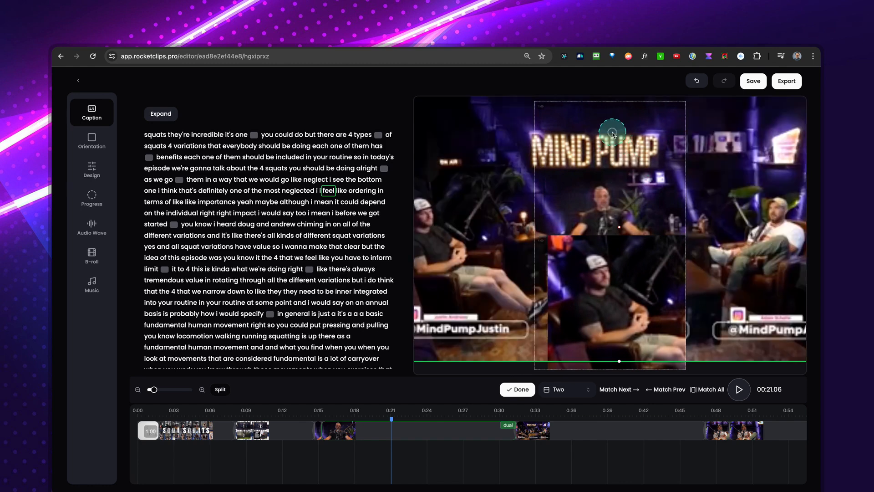
pyautogui.moveTo(581, 200); pyautogui.dragTo(742, 123)
pyautogui.moveTo(597, 280); pyautogui.dragTo(634, 242)
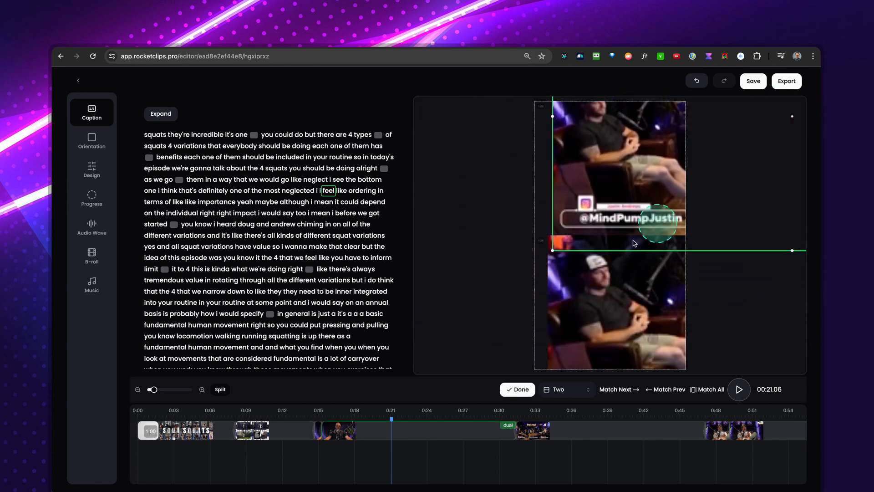
pyautogui.moveTo(552, 254); pyautogui.dragTo(579, 307)
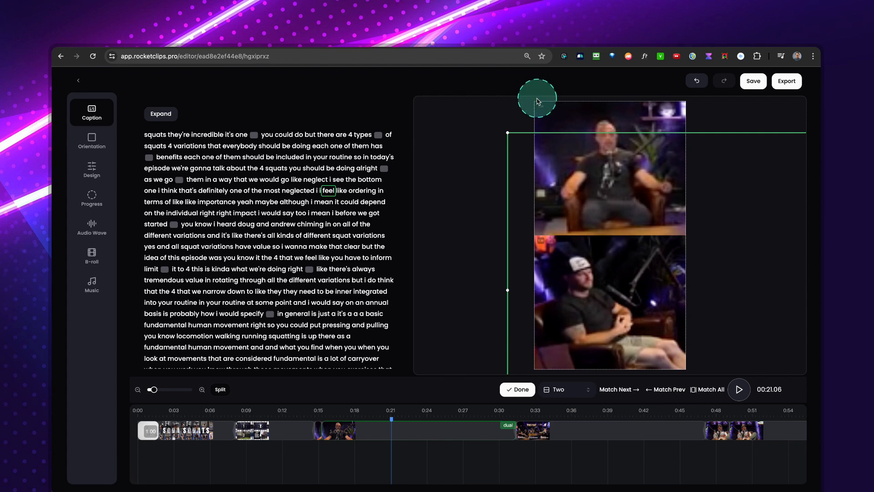
pyautogui.click(518, 389)
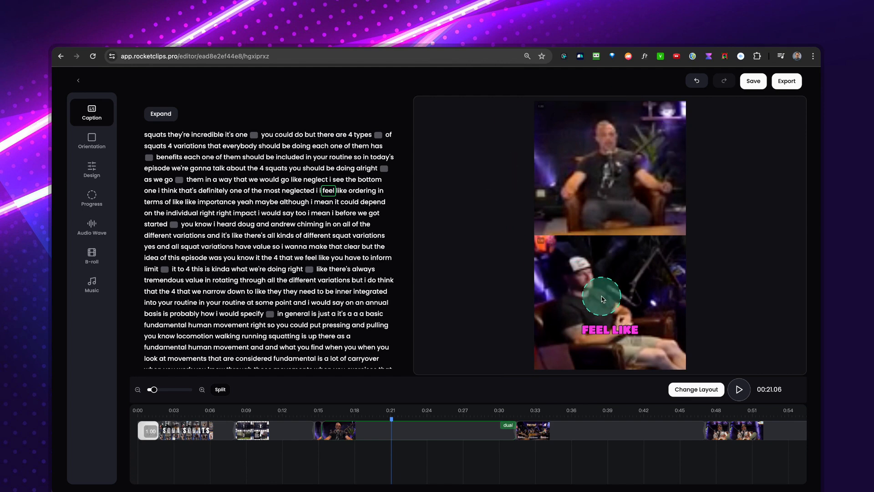
# Compare the previews of the dual segment around 00:28 and the letterboxed segment around 00:35.
pyautogui.click(563, 415)
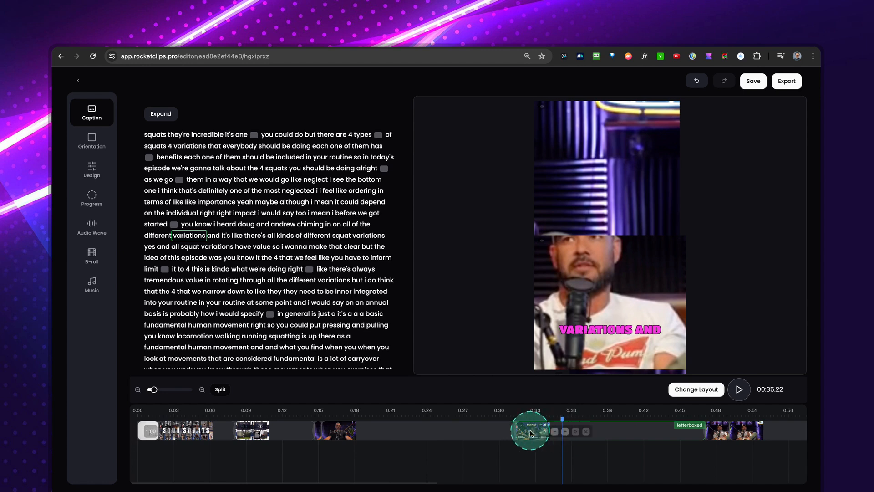
pyautogui.click(480, 429)
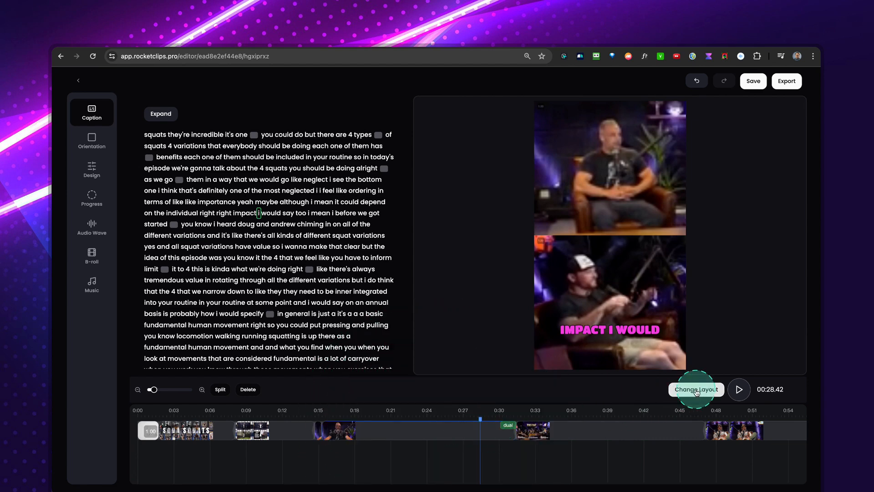
pyautogui.click(564, 426)
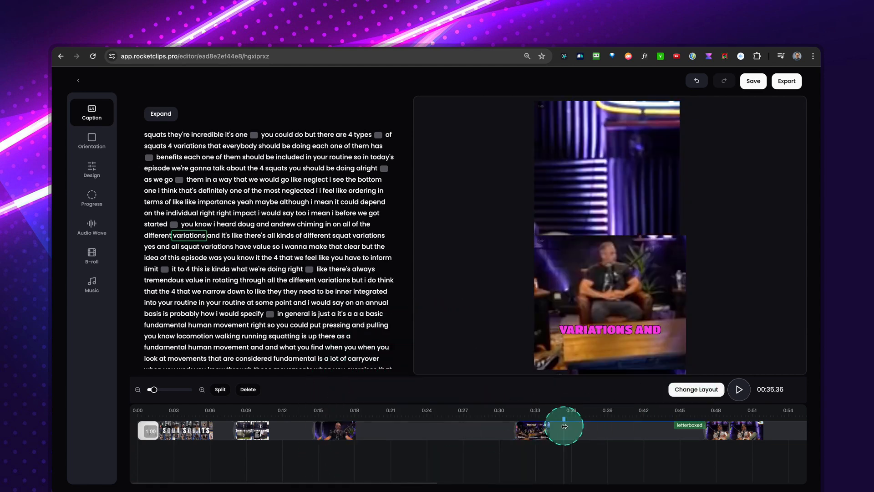
pyautogui.click(475, 426)
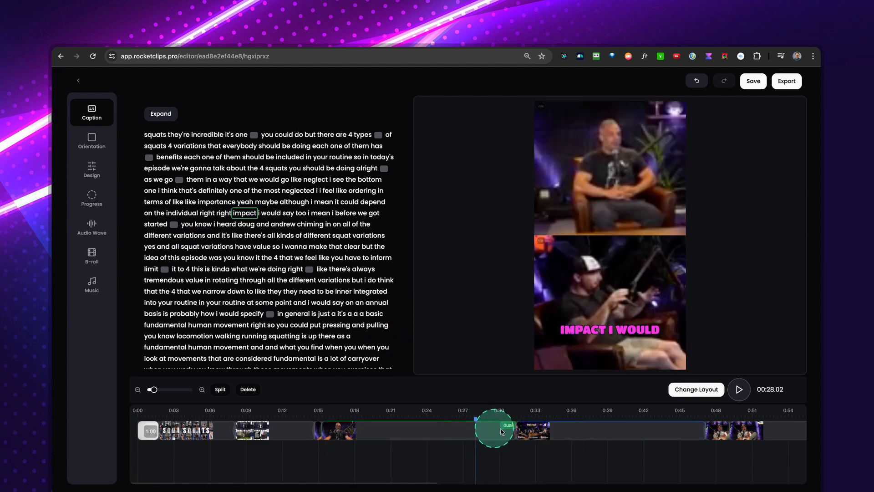
# Try to match the layout of the letterboxed segment at 00:40.02 to the previous segment.
pyautogui.click(619, 426)
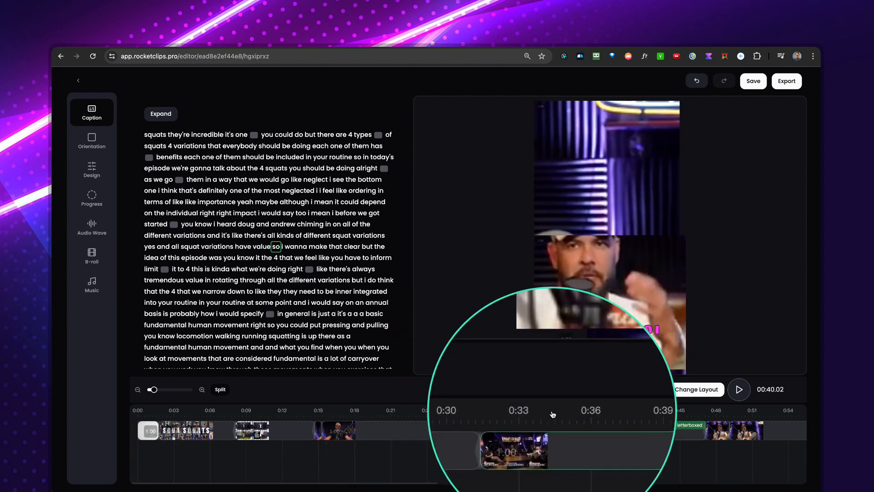
pyautogui.click(685, 389)
pyautogui.click(666, 391)
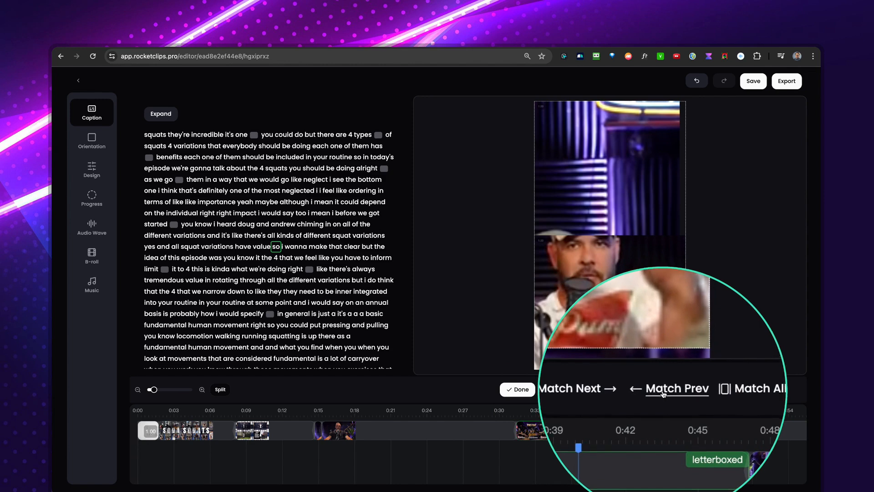
pyautogui.click(663, 391)
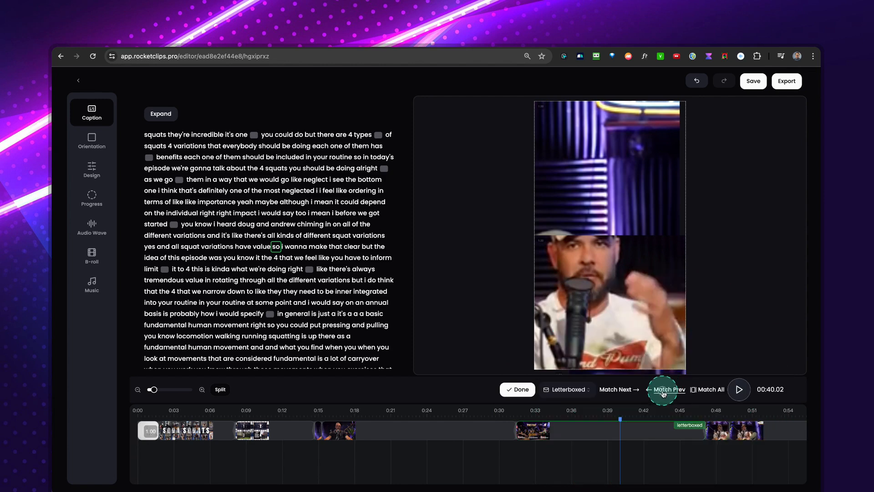
# Check the previews at 00:38.66, around 00:48 and at 00:41.09, and finish layout editing.
pyautogui.click(436, 438)
pyautogui.click(711, 451)
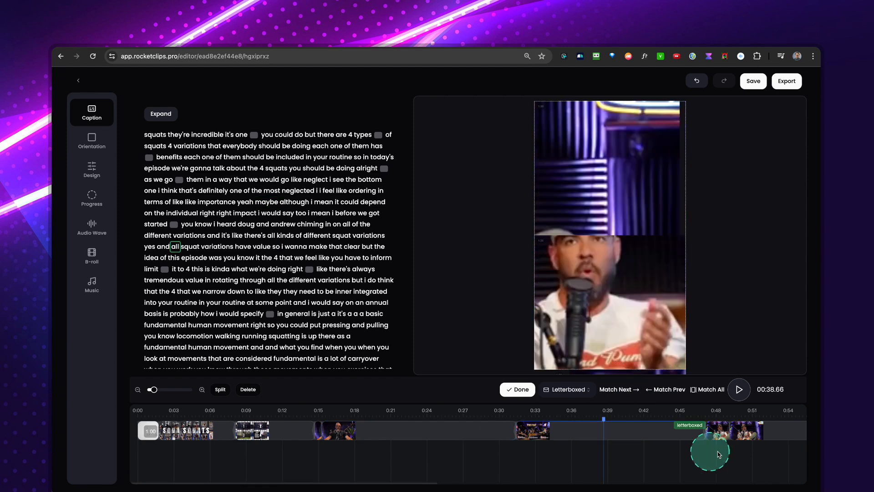
pyautogui.click(716, 410)
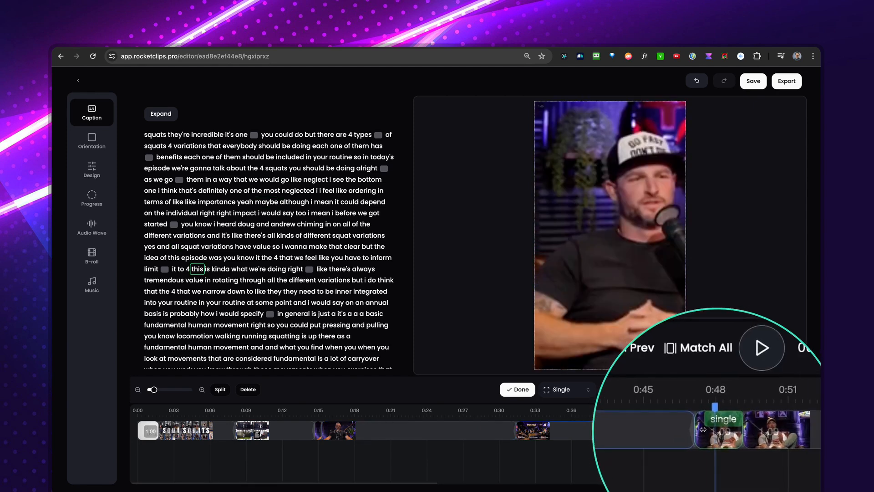
pyautogui.click(633, 427)
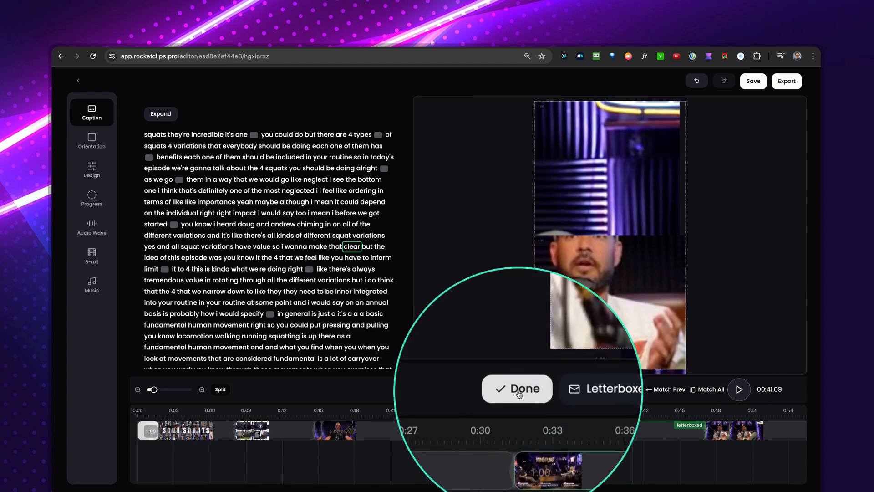
pyautogui.click(518, 392)
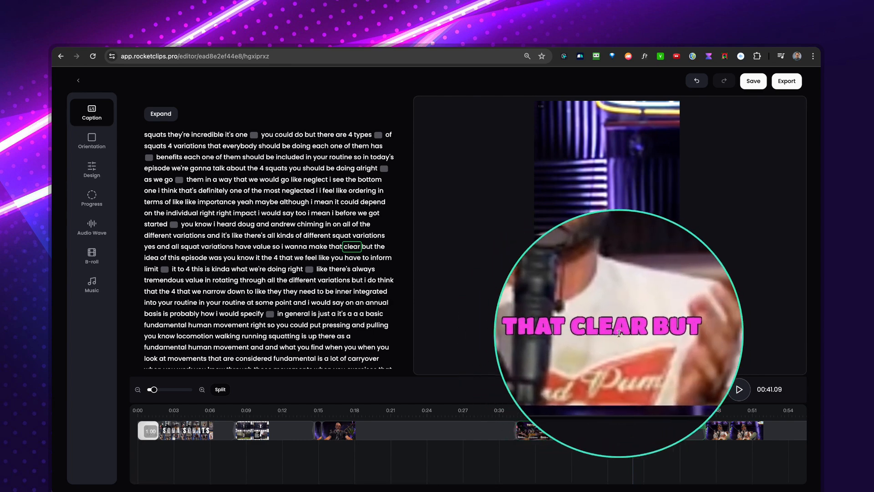
# Try the MineCraft, Techy and Karaoke subtitle designs on the clip, and apply MineCraft.
pyautogui.click(91, 169)
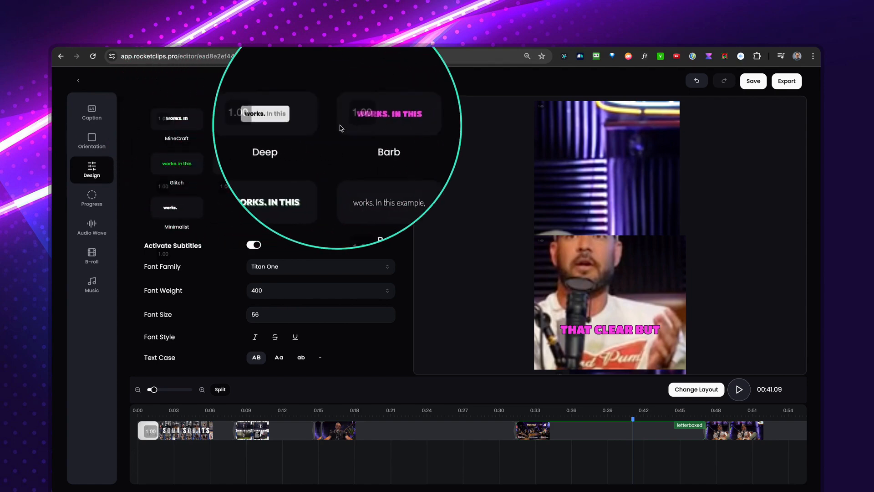
pyautogui.click(189, 129)
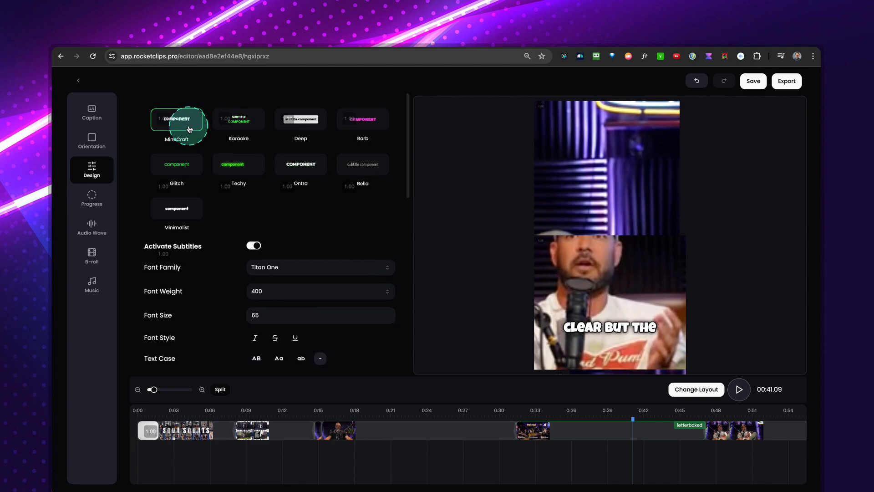
pyautogui.scroll(-1, 193, 137)
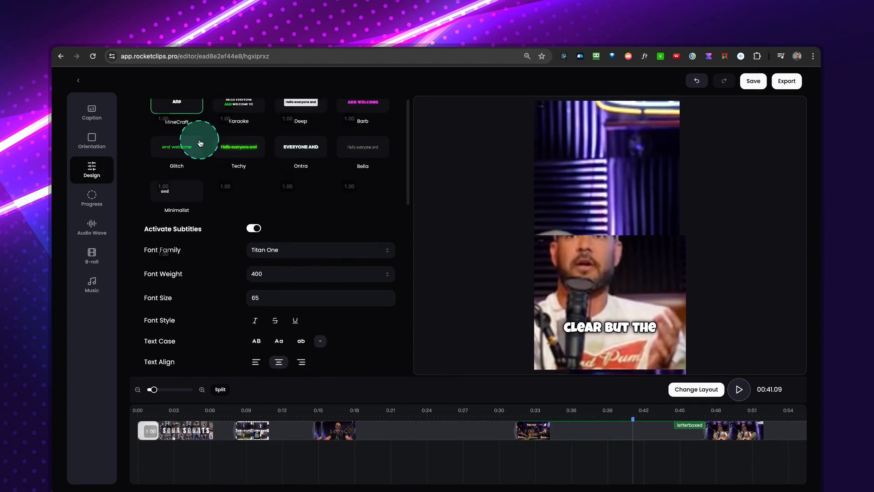
pyautogui.scroll(1, 199, 141)
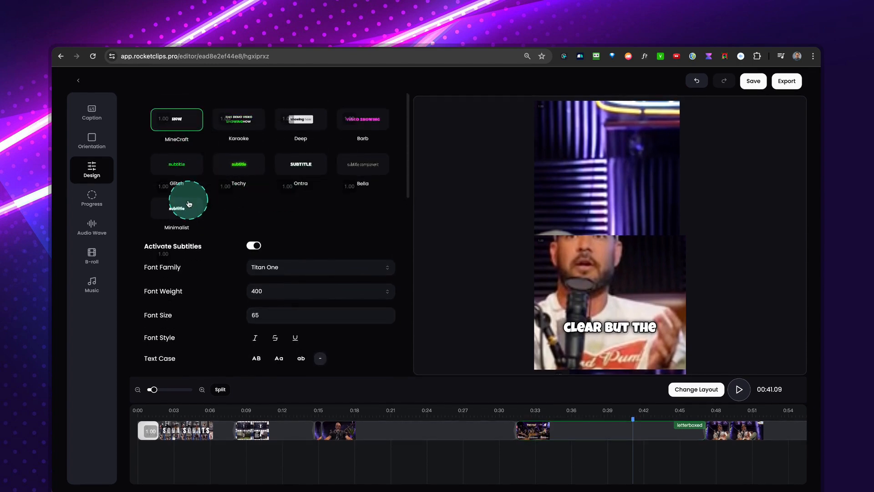
pyautogui.click(184, 218)
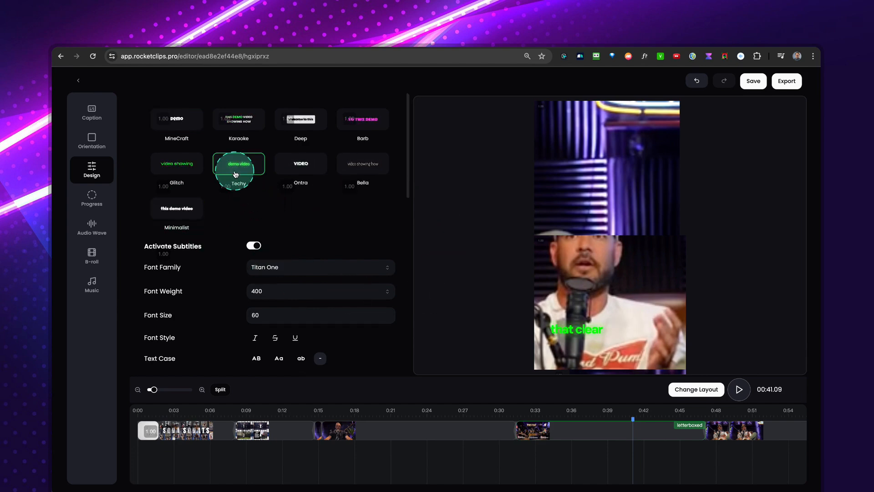
pyautogui.click(240, 132)
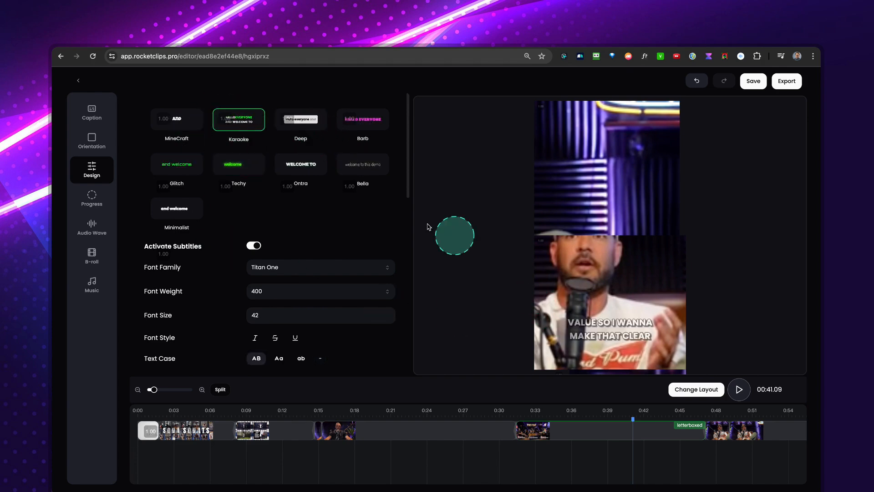
pyautogui.click(184, 131)
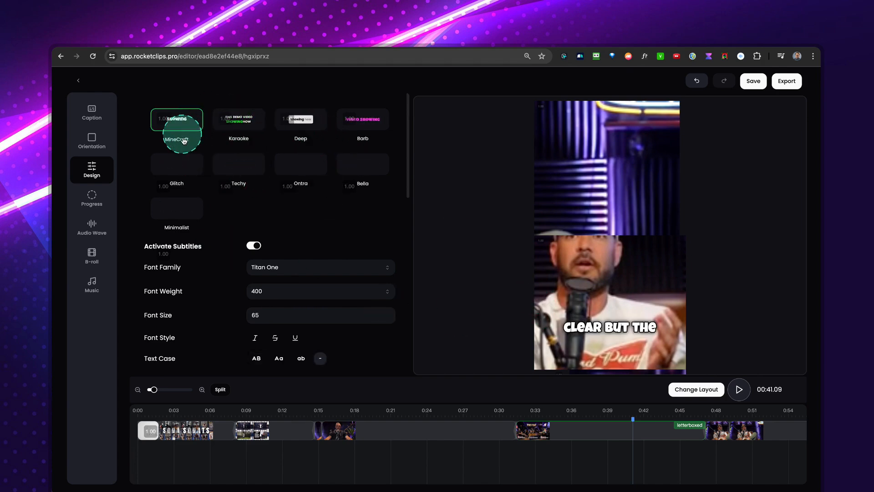
# Examine the subtitle design settings from font family to line height, toggling Activate Subtitles off and on again.
pyautogui.scroll(-3, 277, 236)
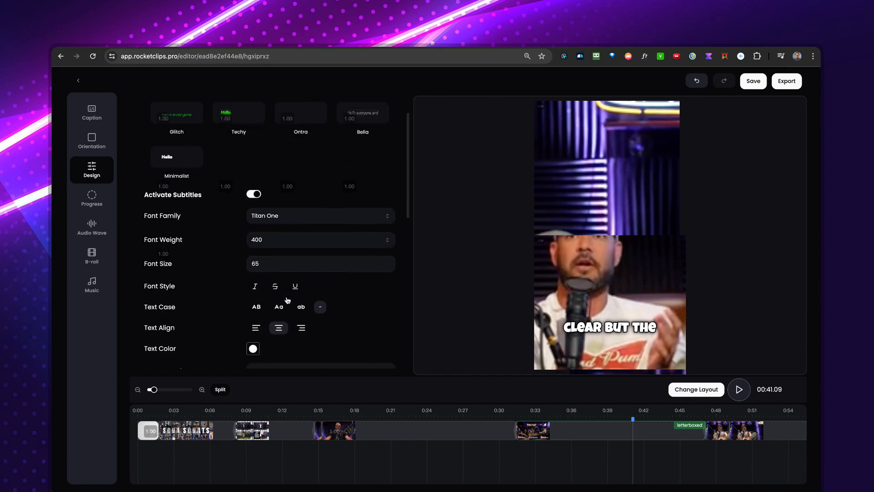
pyautogui.moveTo(143, 196)
pyautogui.mouseDown()
pyautogui.moveTo(352, 328)
pyautogui.moveTo(398, 373)
pyautogui.mouseUp()
pyautogui.scroll(2, 269, 246)
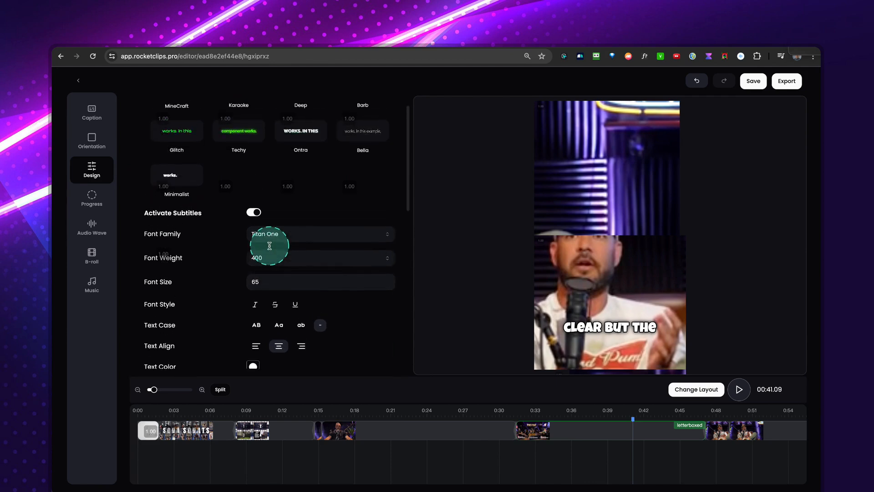
pyautogui.scroll(1, 269, 246)
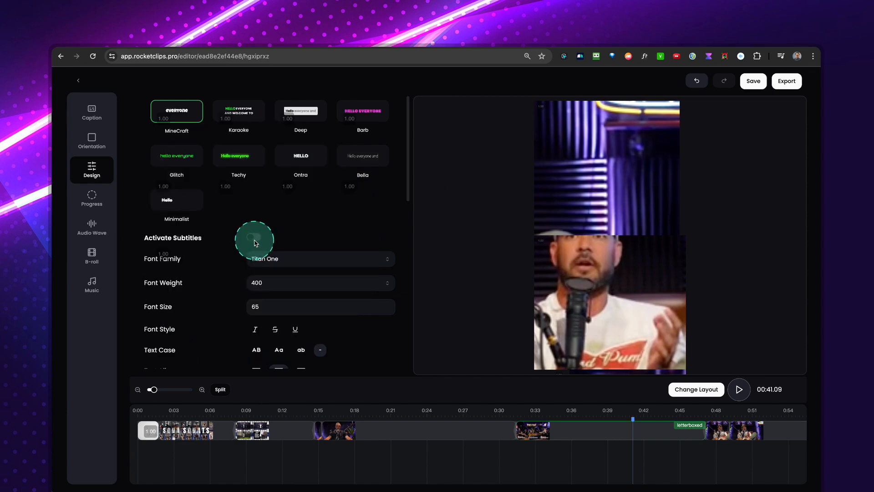
pyautogui.scroll(-2, 341, 255)
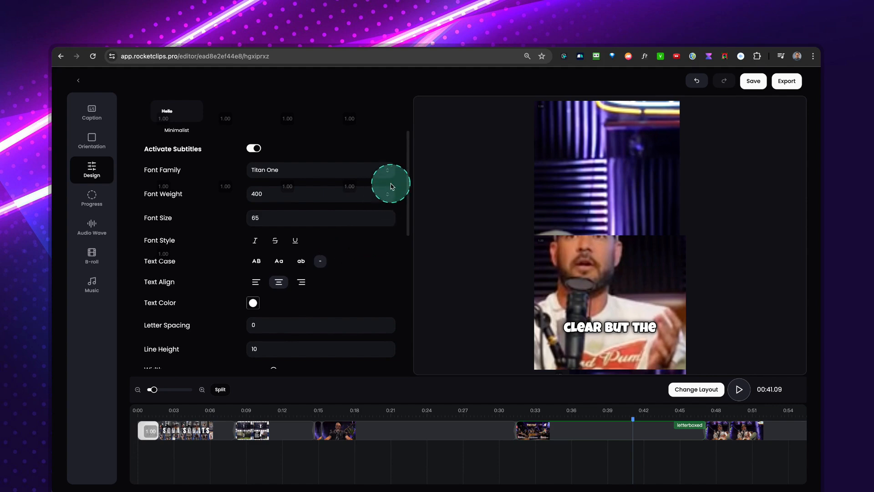
pyautogui.click(382, 172)
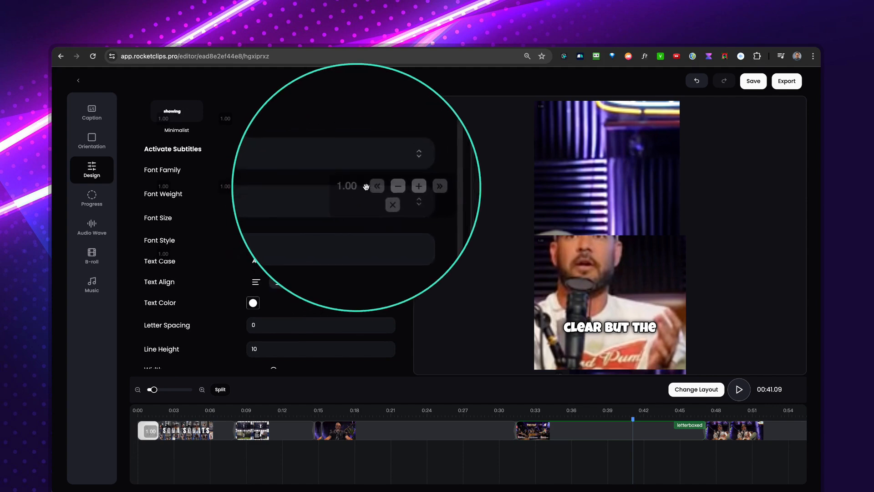
pyautogui.scroll(1, 374, 220)
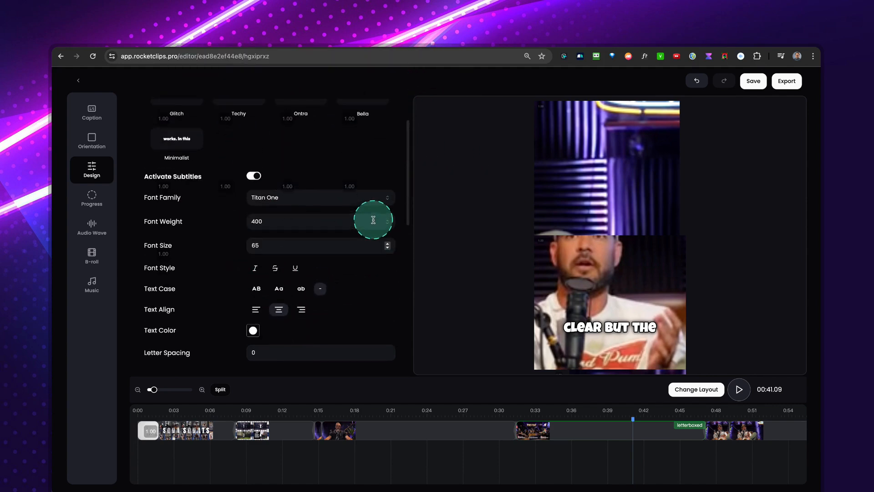
# Try the Space Mono and Sora fonts on the subtitles, and set the font family to Sarabun.
pyautogui.scroll(-1, 372, 256)
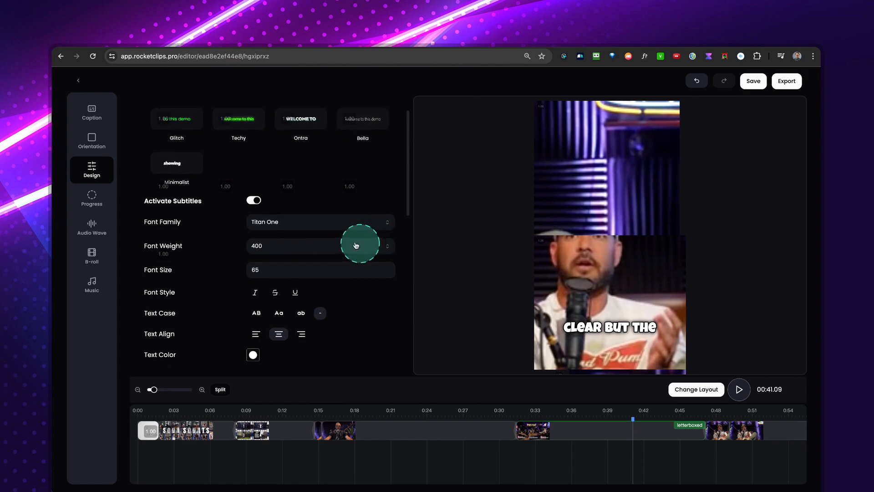
pyautogui.click(256, 230)
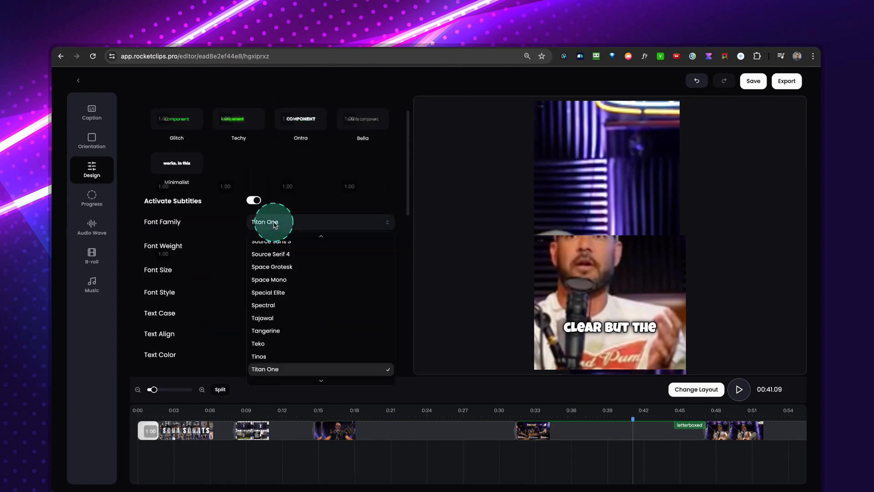
pyautogui.click(269, 279)
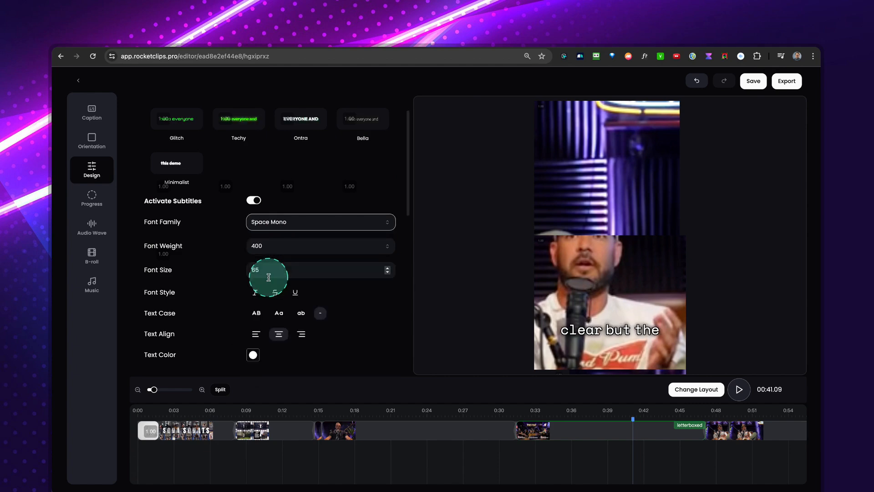
pyautogui.click(283, 230)
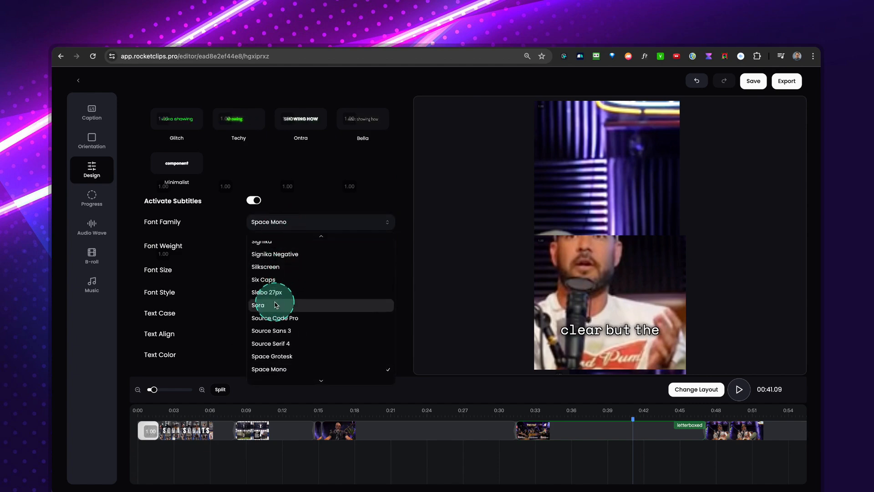
pyautogui.click(276, 305)
pyautogui.click(296, 224)
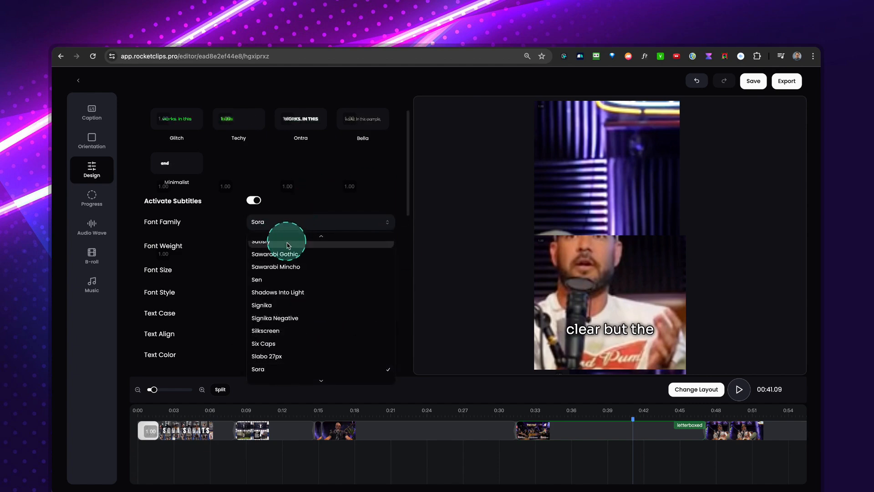
pyautogui.scroll(2, 291, 260)
pyautogui.click(284, 253)
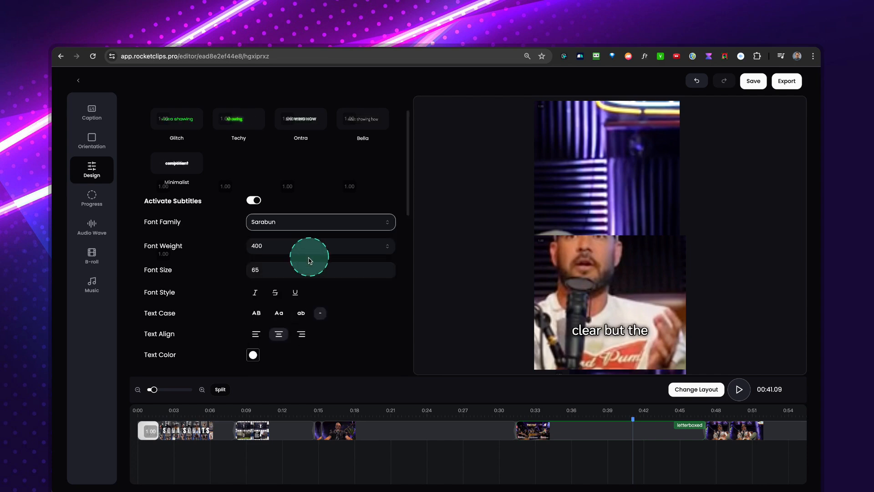
# Set the subtitle font weight to 600 and the font size to 70.
pyautogui.click(261, 246)
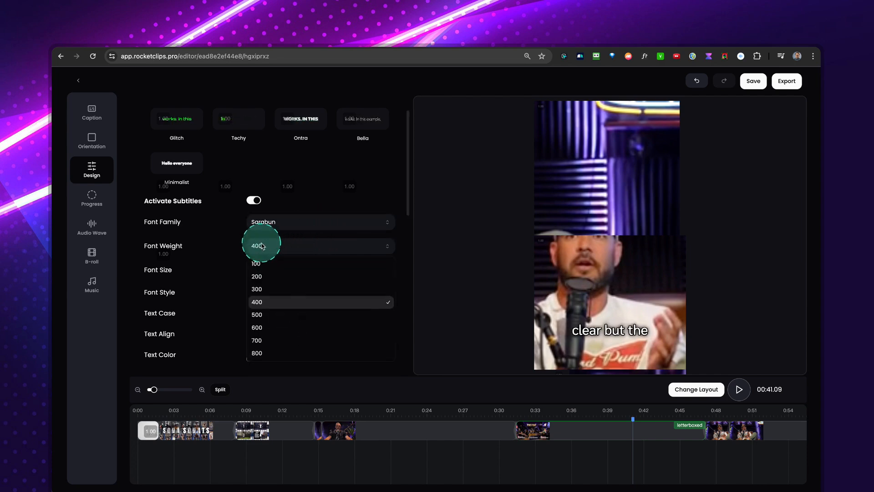
pyautogui.click(268, 328)
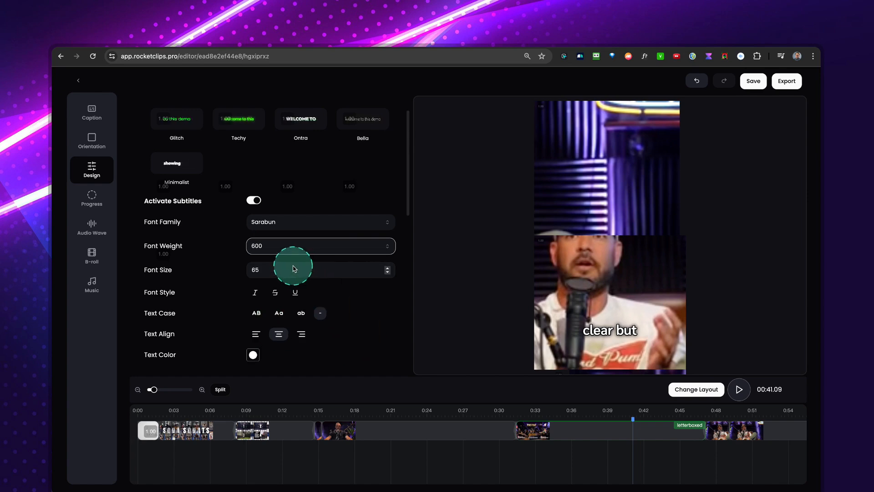
pyautogui.click(387, 268)
pyautogui.click(387, 268)
pyautogui.click(388, 268)
pyautogui.click(388, 268)
pyautogui.click(387, 268)
pyautogui.scroll(-1, 275, 292)
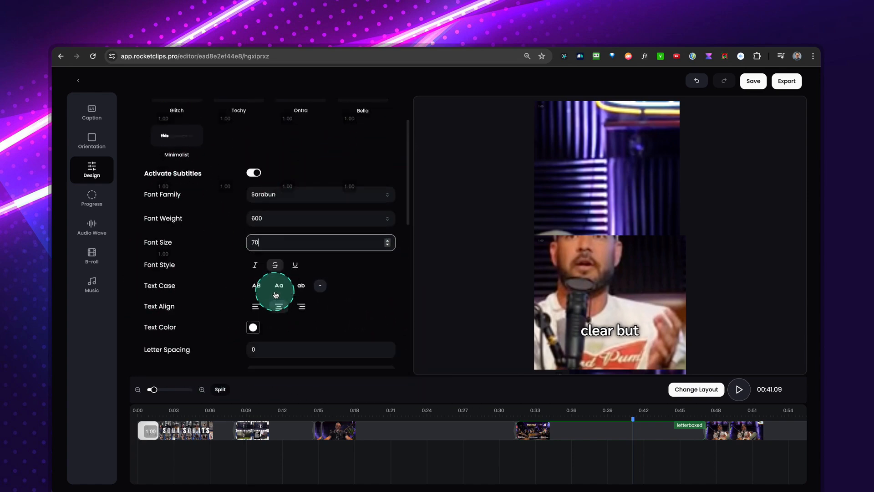
# Make the subtitle text italic and change its text color to bright green.
pyautogui.scroll(-1, 273, 292)
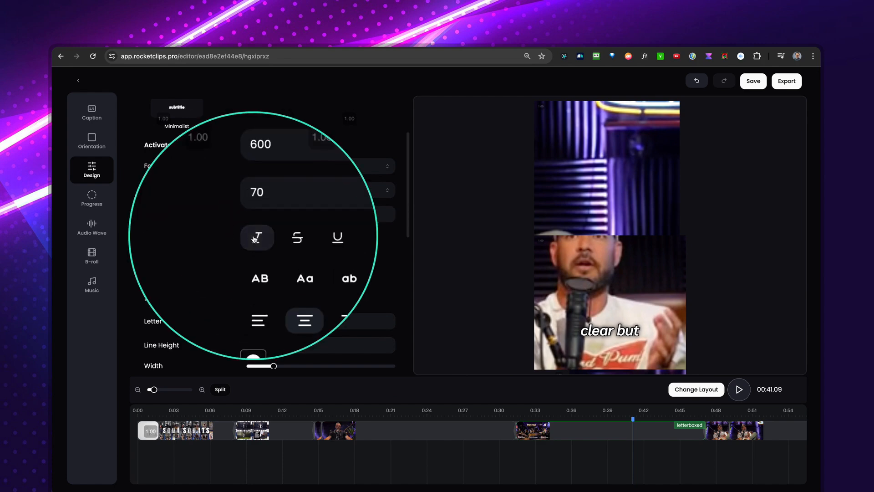
pyautogui.click(269, 277)
pyautogui.scroll(-3, 288, 272)
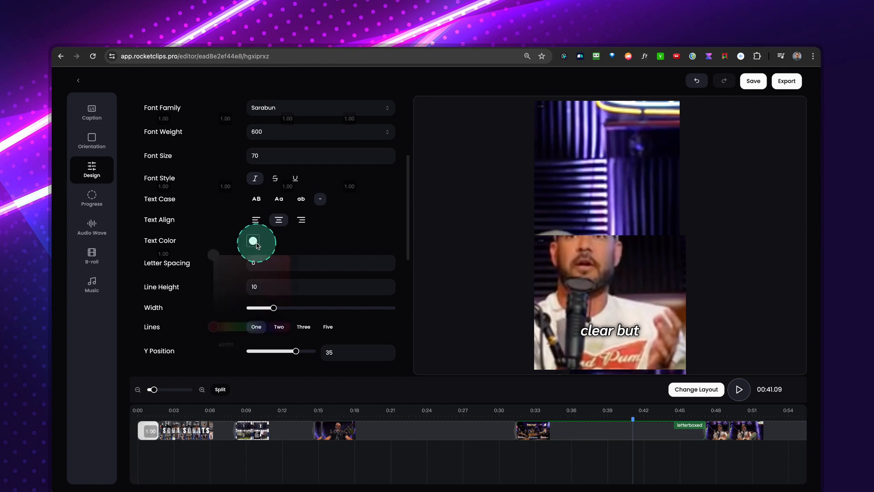
pyautogui.click(240, 331)
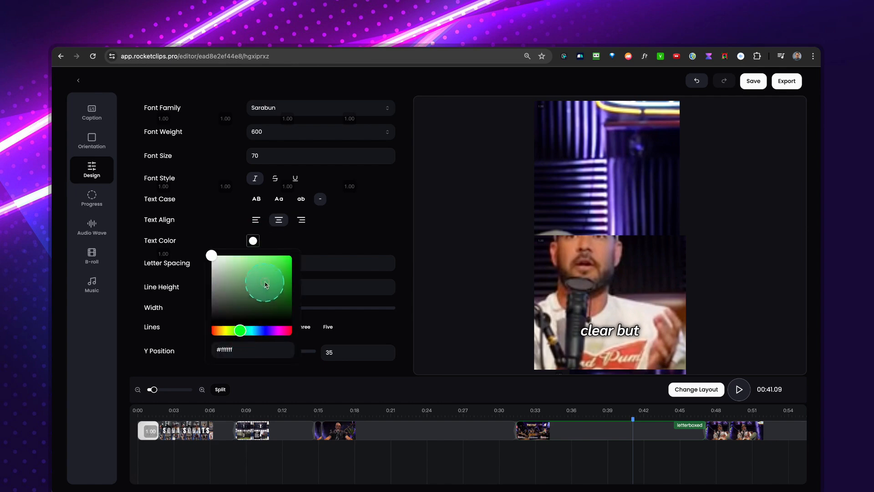
pyautogui.click(310, 245)
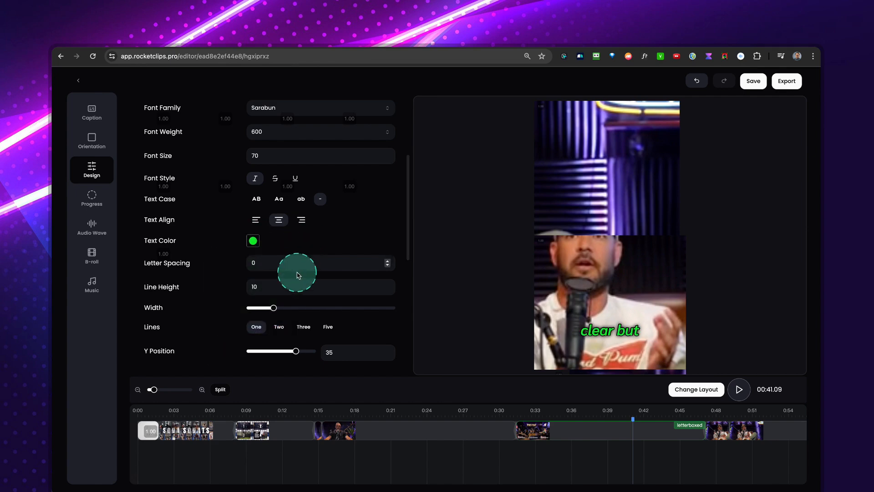
# Try two, three and five subtitle lines, settle on two, and set the line height to 0.
pyautogui.scroll(-1, 252, 291)
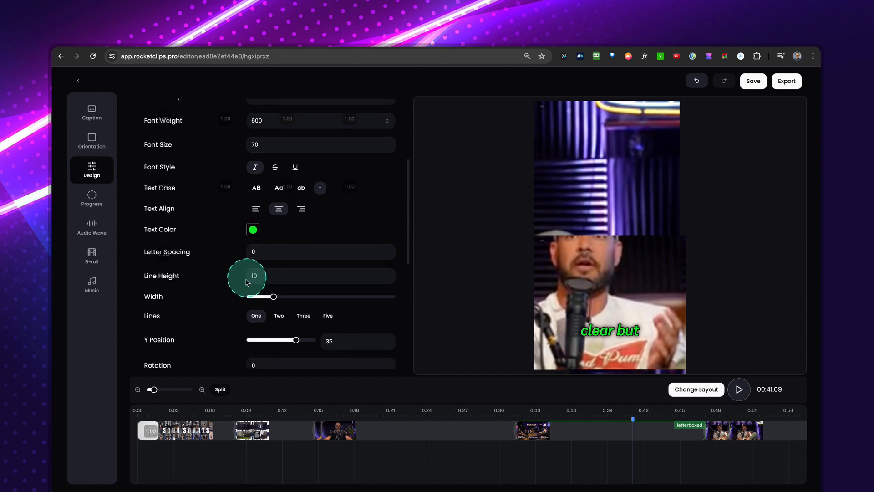
pyautogui.scroll(-1, 252, 287)
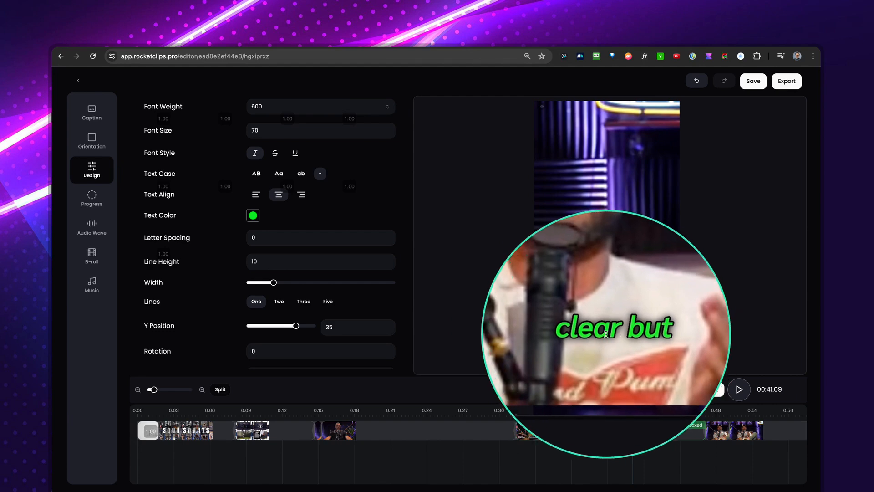
pyautogui.click(279, 302)
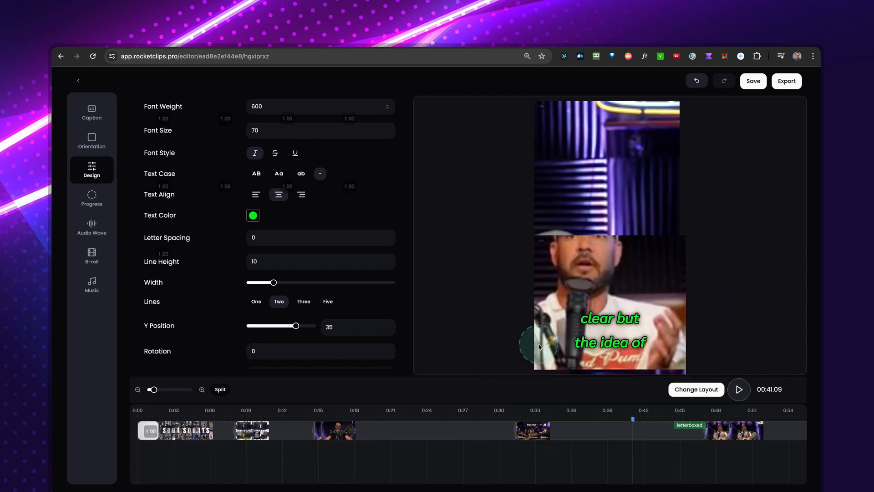
pyautogui.click(307, 303)
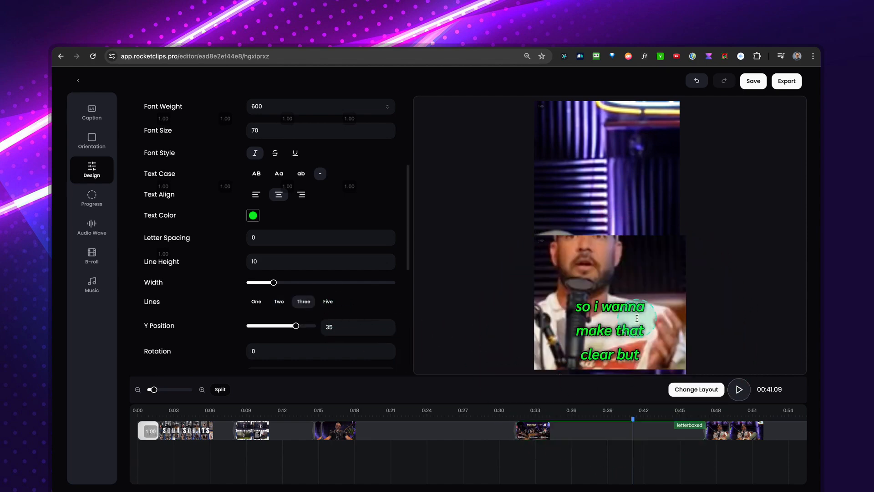
pyautogui.click(329, 302)
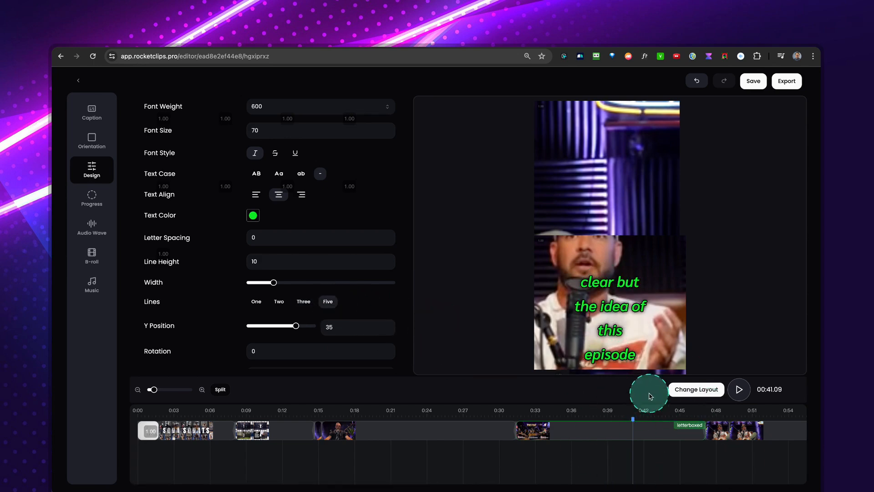
pyautogui.click(279, 302)
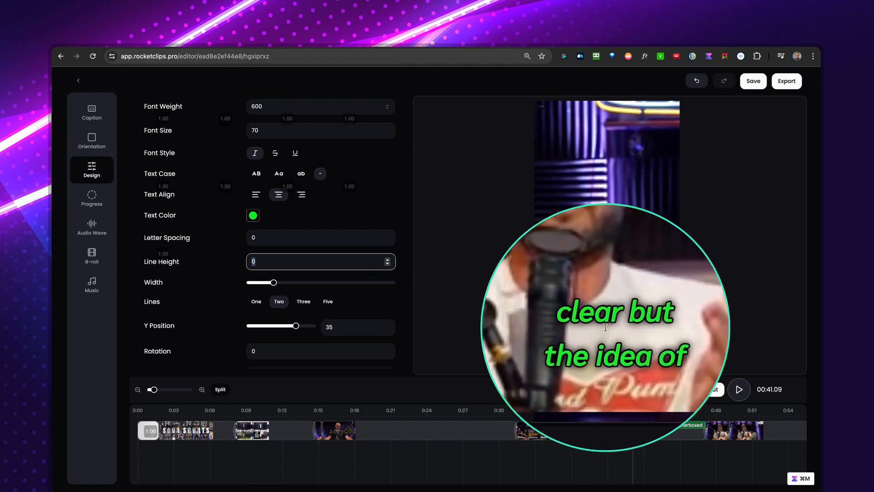
# Set the subtitles' Y position to 36 and their rotation to -7.
pyautogui.scroll(-1, 319, 280)
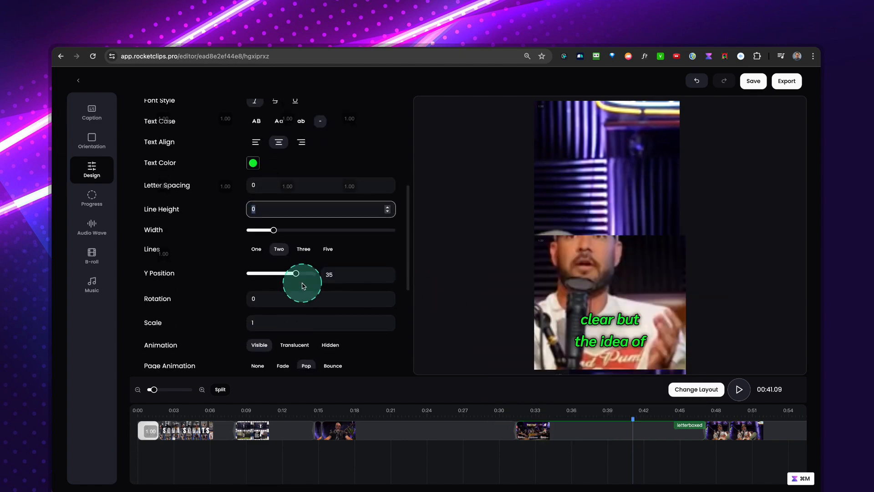
pyautogui.moveTo(296, 273)
pyautogui.mouseDown()
pyautogui.moveTo(254, 273)
pyautogui.moveTo(298, 275)
pyautogui.mouseUp()
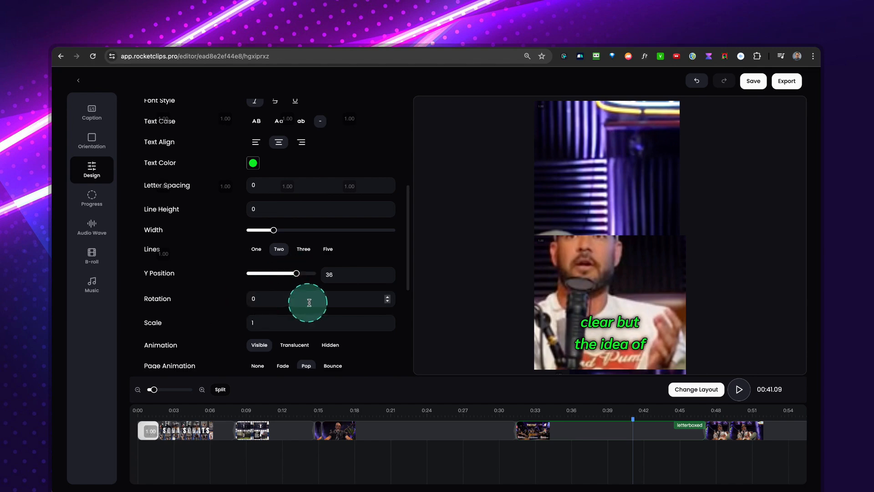
pyautogui.tripleClick(386, 297)
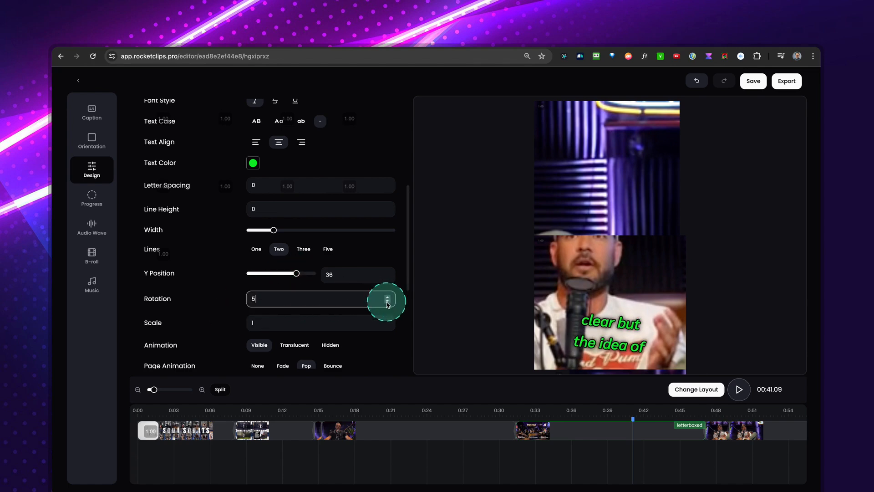
pyautogui.click(387, 301)
pyautogui.scroll(-1, 317, 314)
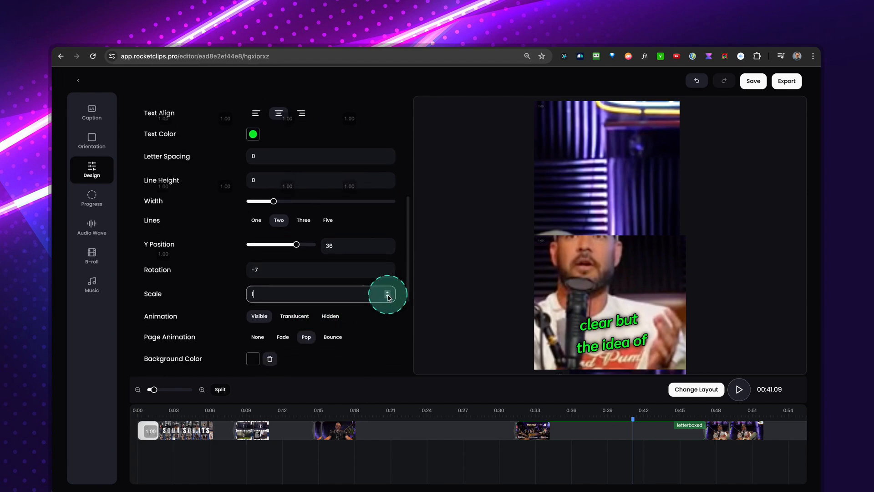
# Try the subtitle scale at 0 and 2, and set it back to 1.
pyautogui.click(388, 298)
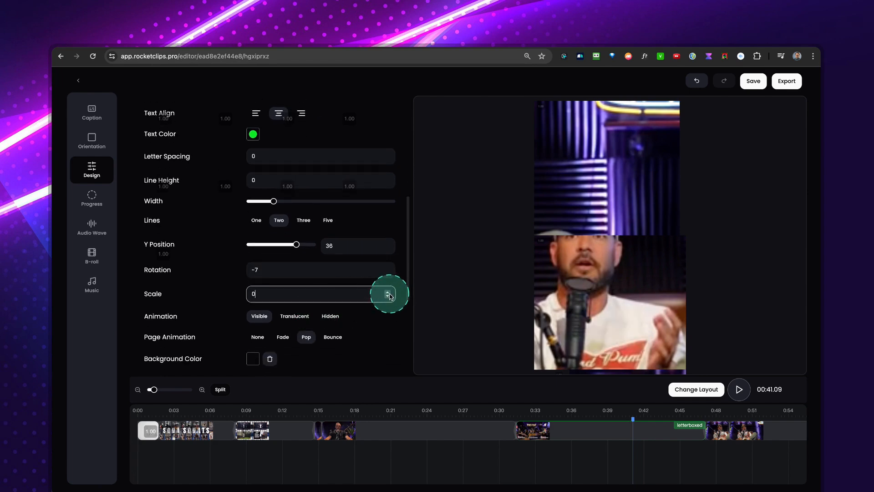
pyautogui.doubleClick(388, 292)
pyautogui.click(216, 294)
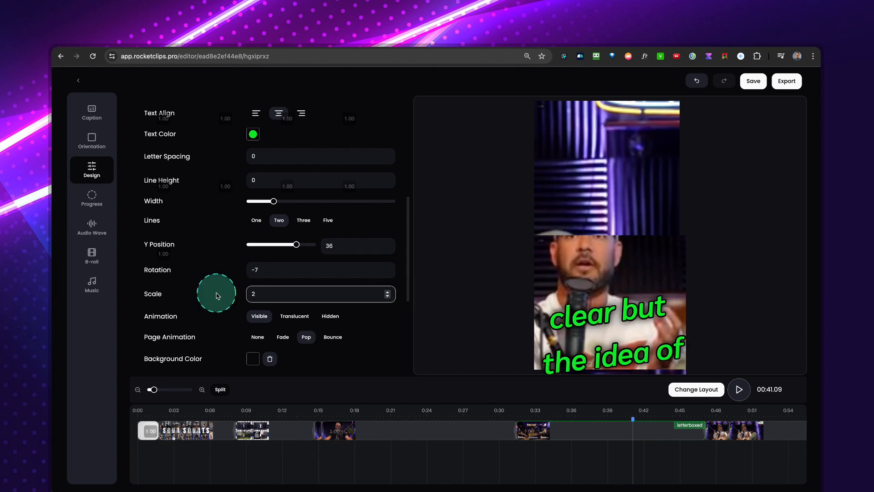
pyautogui.press('Up')
pyautogui.write('1')
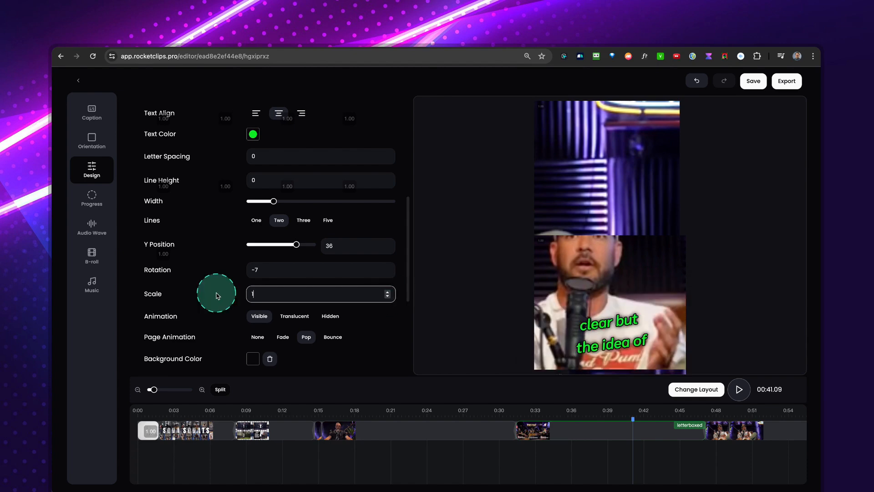
# Set the subtitle animation to Translucent and preview the clip from about 00:18.36.
pyautogui.scroll(-1, 256, 325)
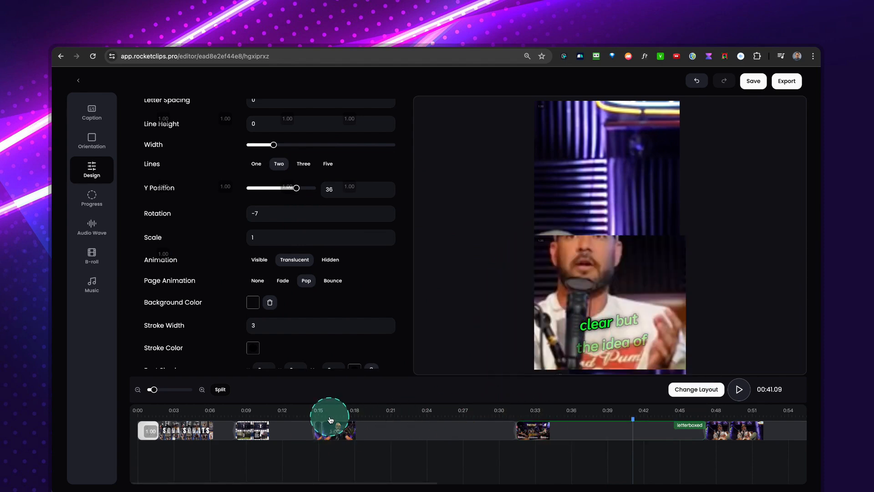
pyautogui.click(360, 417)
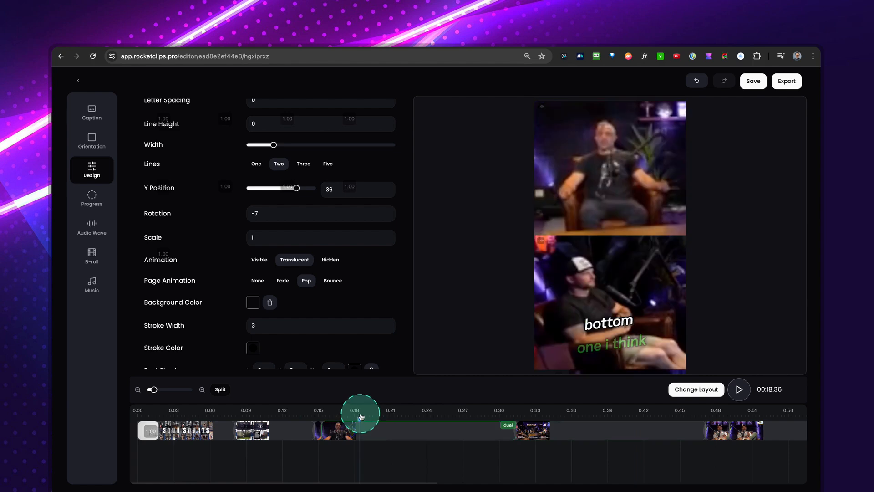
pyautogui.press('space')
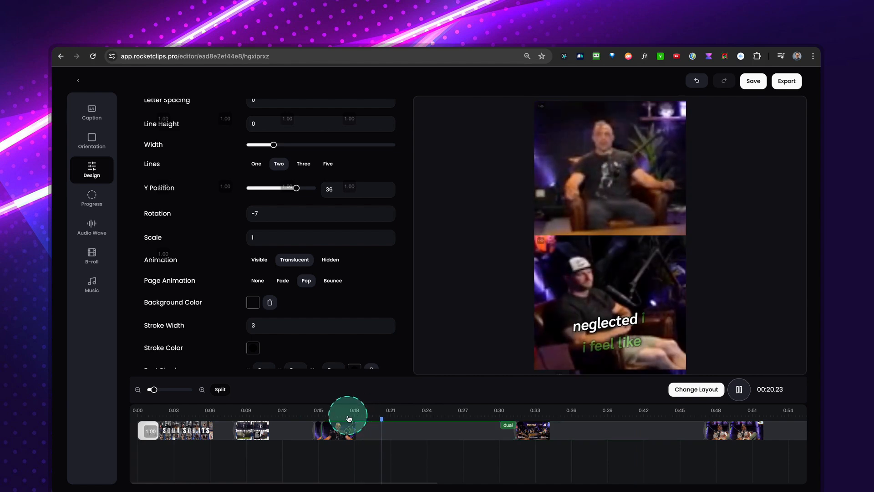
pyautogui.press('space')
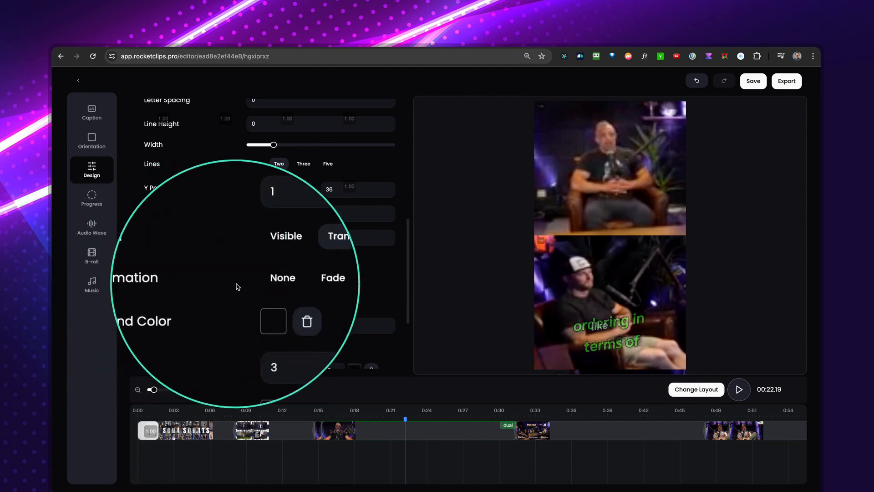
# Set the subtitle page animation to Bounce and play the clip from 00:22.19 to preview it.
pyautogui.click(277, 284)
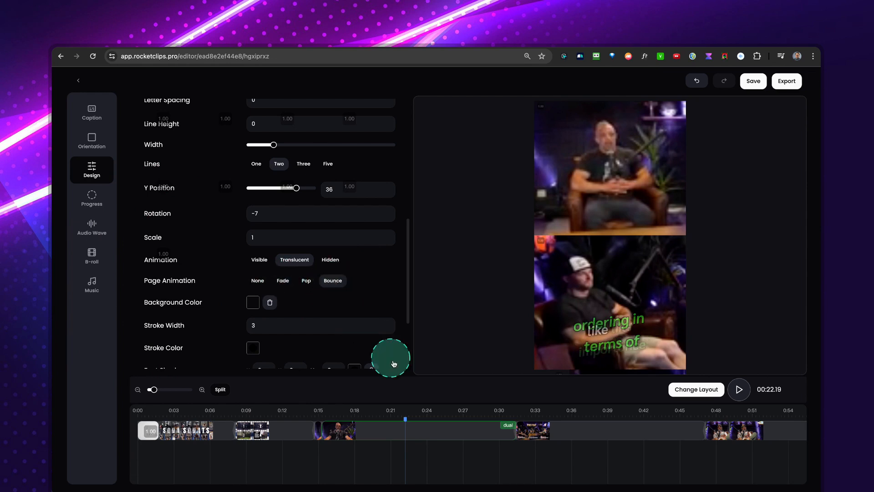
pyautogui.press('space')
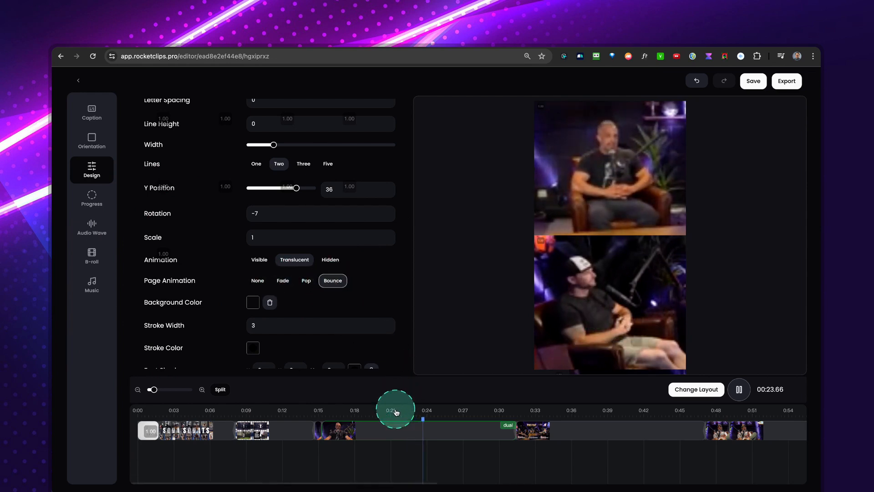
pyautogui.press('space')
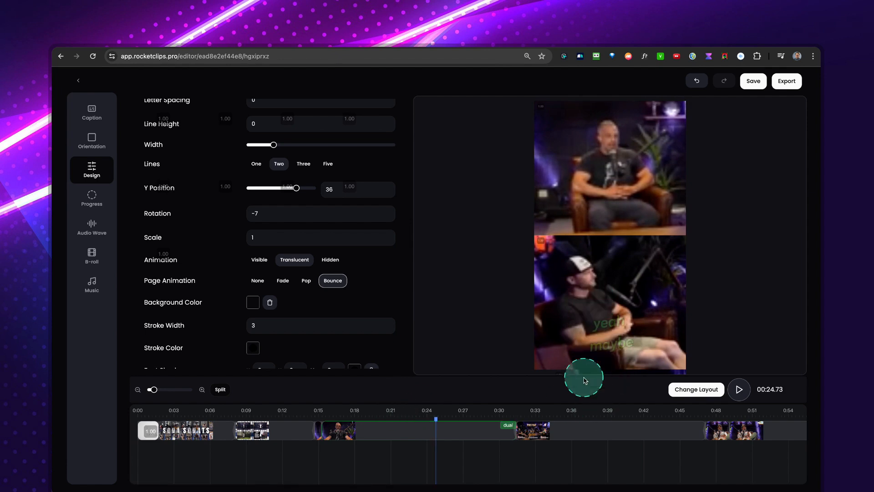
# Set the subtitles' background colour to a semi-transparent red, rgba(204, 14, 14, 0.43), with the clip at 00:21.52.
pyautogui.scroll(-1, 346, 322)
pyautogui.scroll(-1, 346, 322)
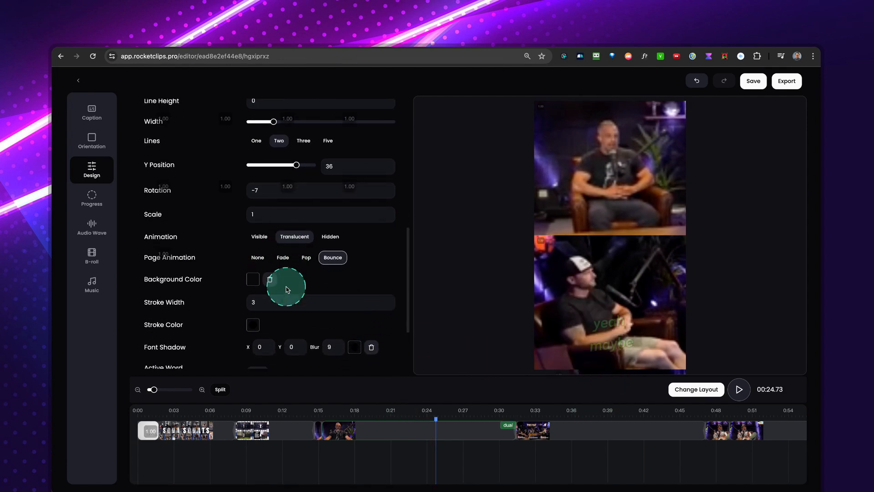
pyautogui.scroll(-2, 282, 284)
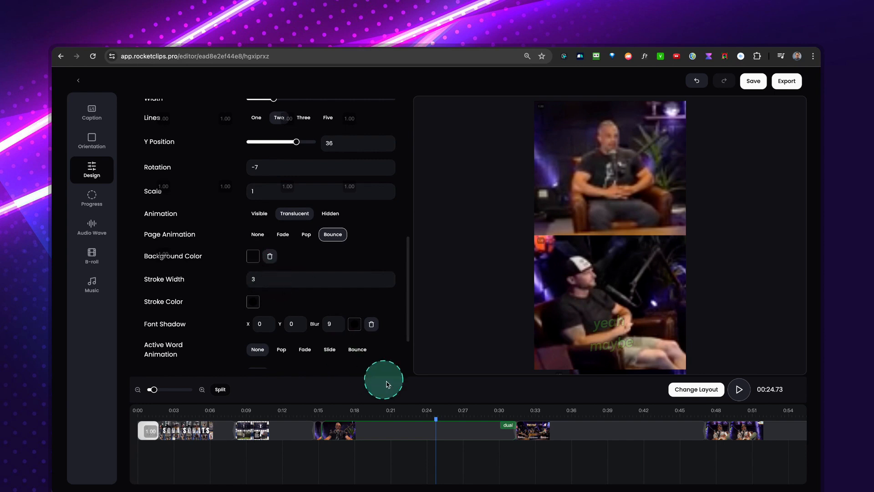
pyautogui.click(397, 415)
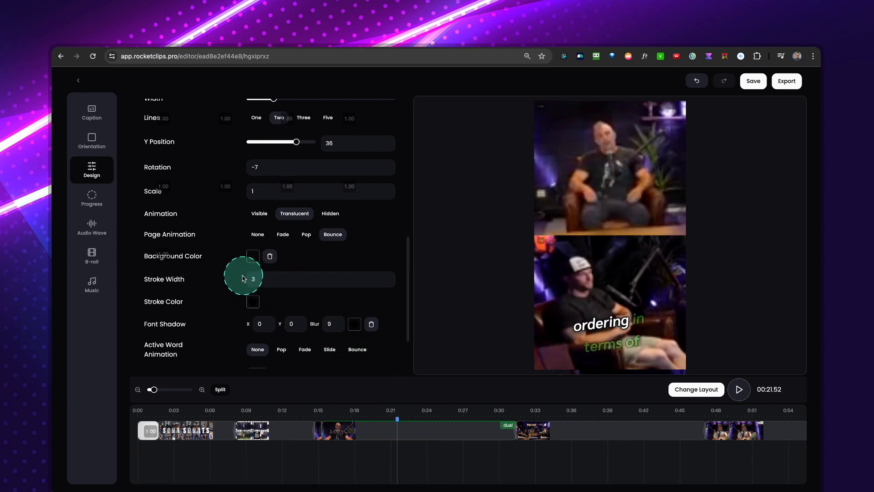
pyautogui.click(253, 257)
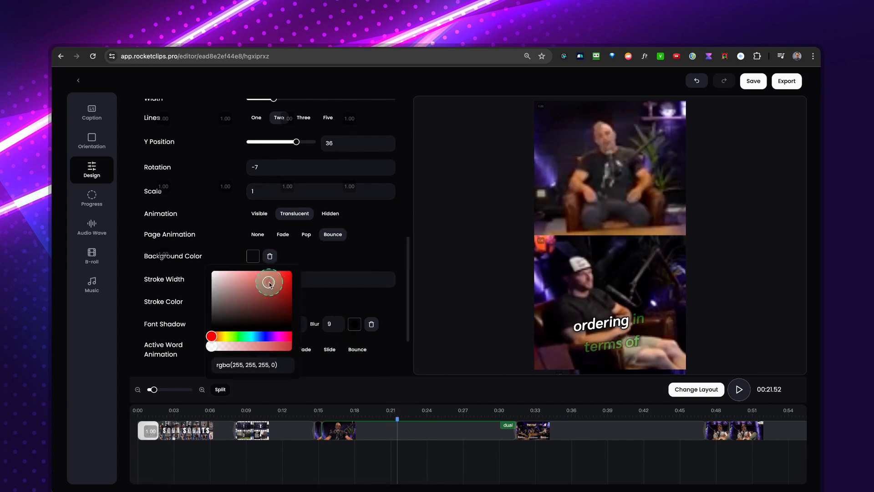
pyautogui.click(280, 279)
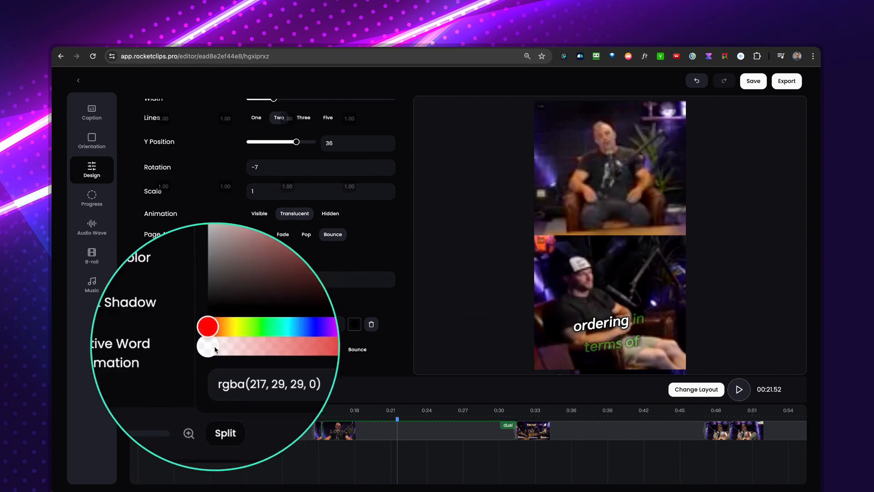
pyautogui.moveTo(214, 350); pyautogui.dragTo(247, 346)
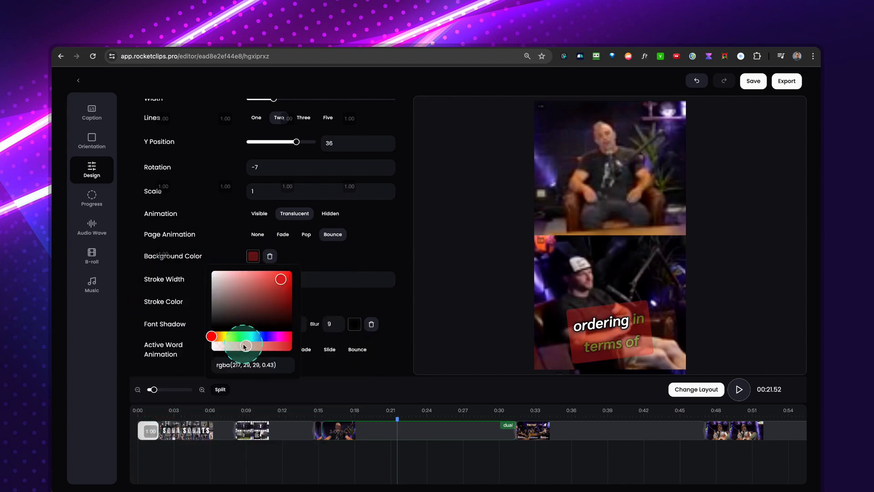
pyautogui.moveTo(256, 315); pyautogui.dragTo(281, 300)
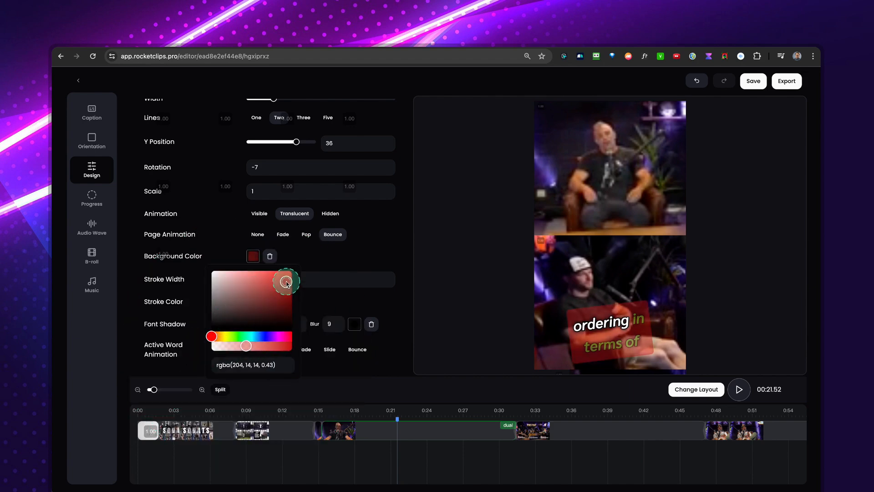
# Try a green stroke colour (#3fdd00) on the subtitles and set it back to black.
pyautogui.scroll(-1, 316, 254)
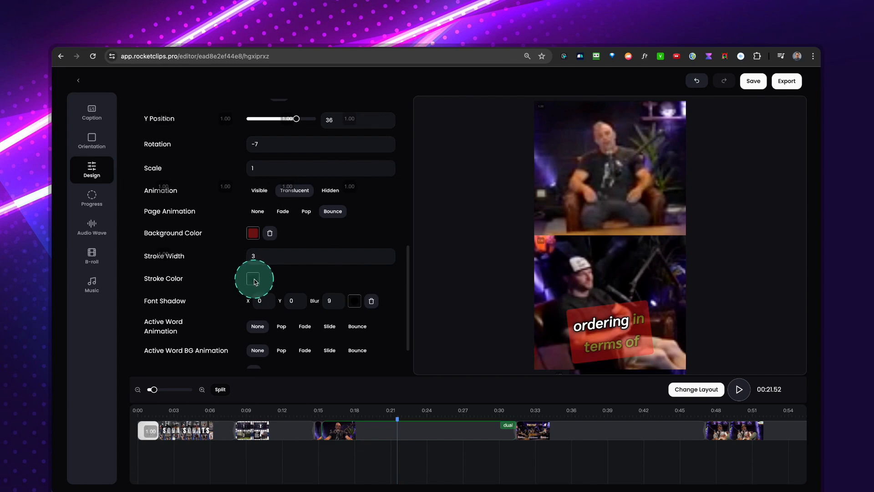
pyautogui.click(253, 279)
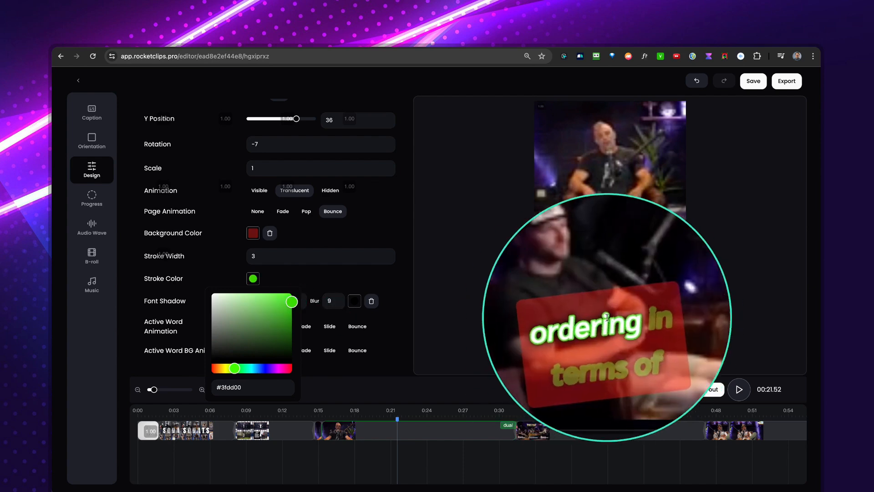
pyautogui.moveTo(314, 311); pyautogui.dragTo(207, 353)
pyautogui.click(312, 287)
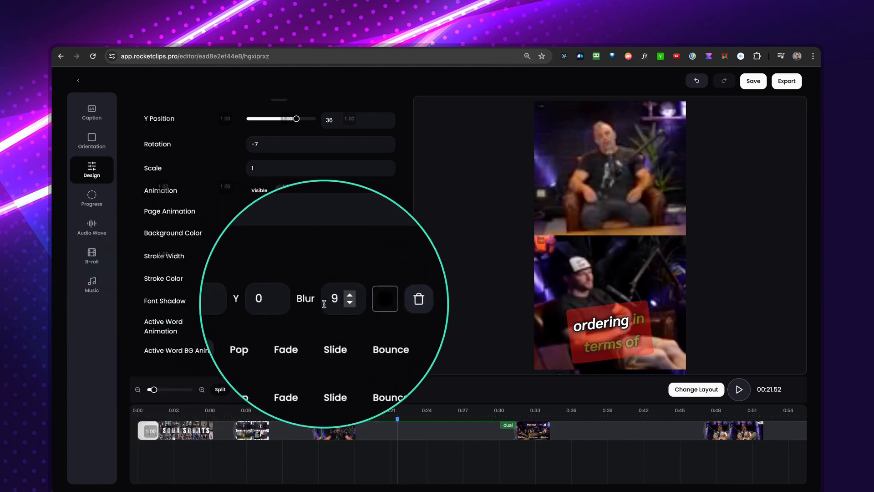
# Set the subtitles' font shadow colour to bright green (#00e827).
pyautogui.click(351, 300)
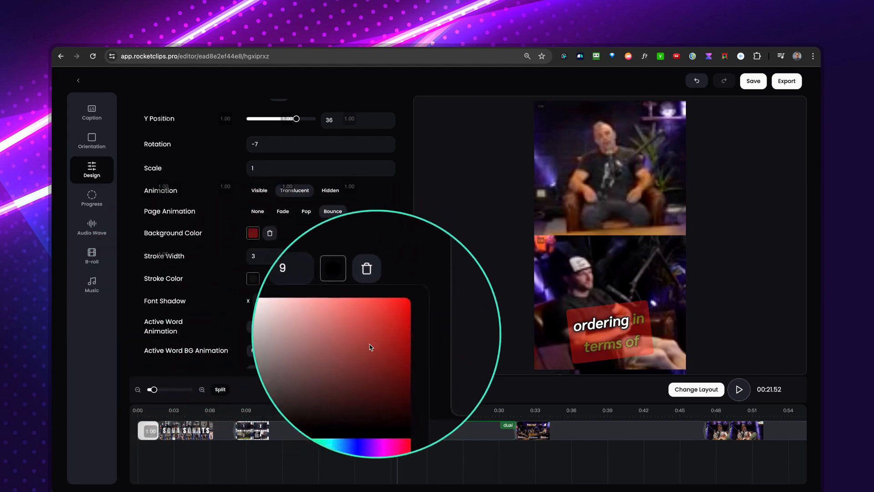
pyautogui.click(342, 389)
pyautogui.click(370, 337)
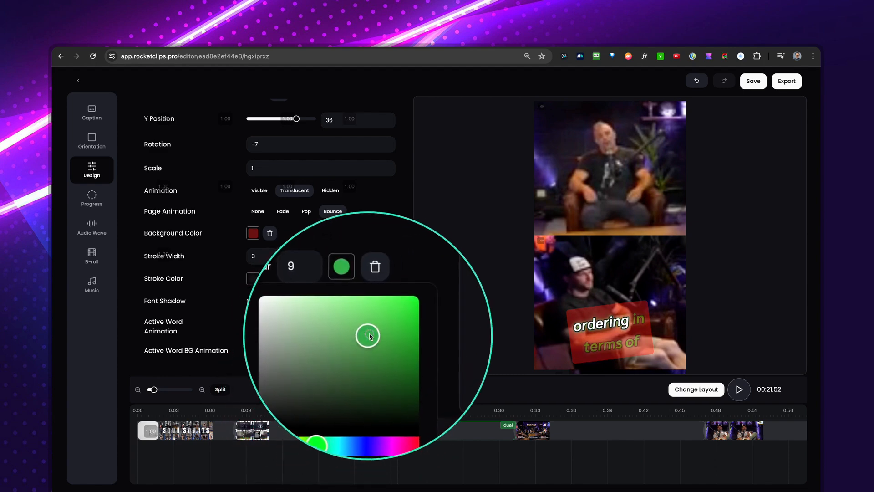
pyautogui.moveTo(368, 336); pyautogui.dragTo(393, 322)
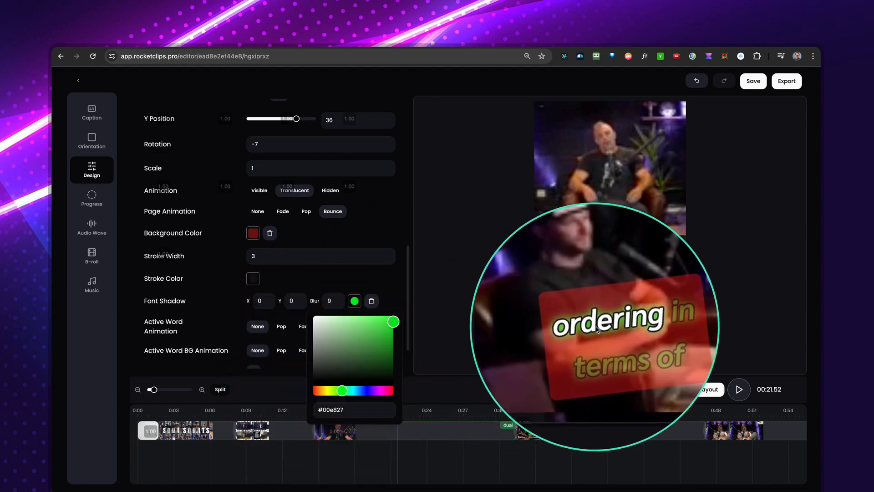
pyautogui.click(389, 309)
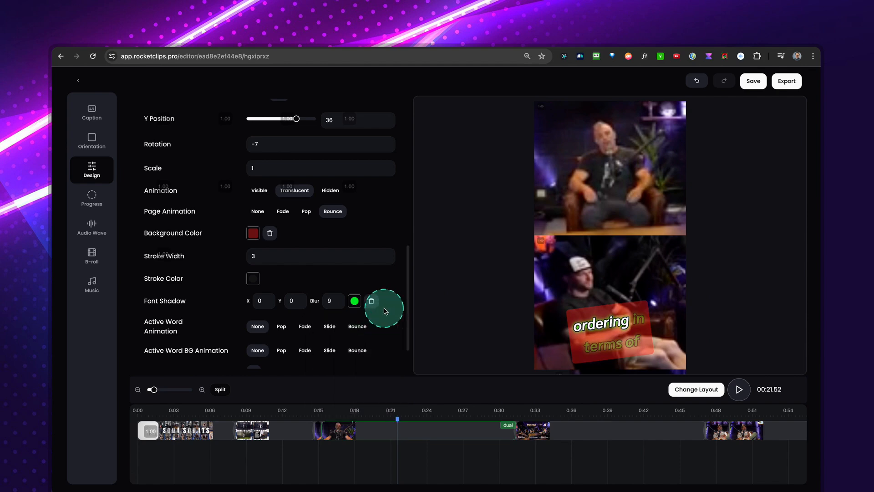
# Set the active word background animation to Pop and play the clip up to about 00:19 to preview it.
pyautogui.scroll(-1, 273, 336)
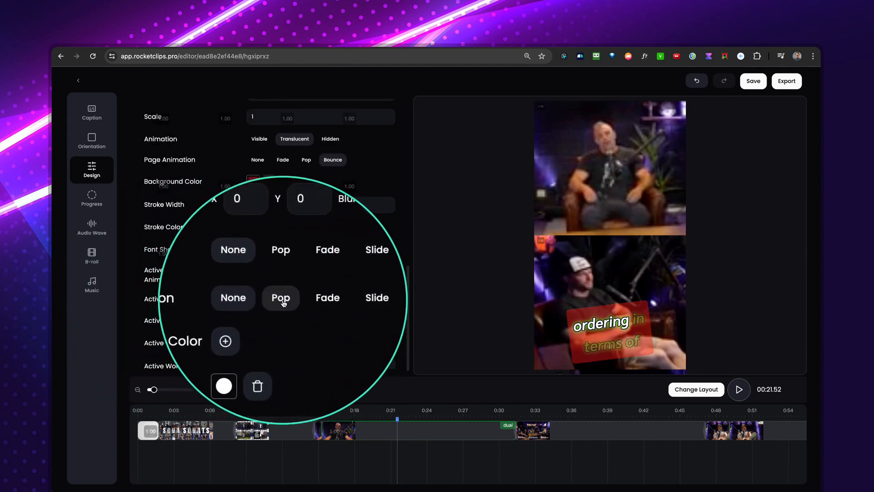
pyautogui.click(281, 299)
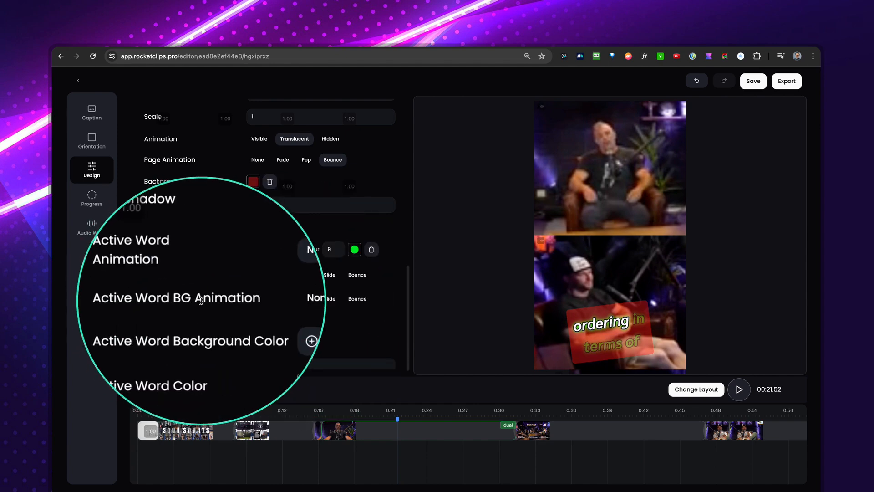
pyautogui.click(339, 415)
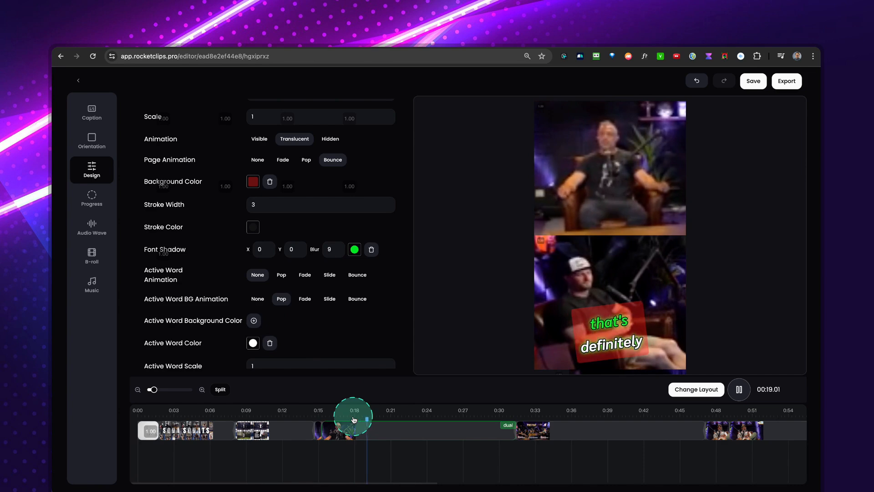
pyautogui.press('space')
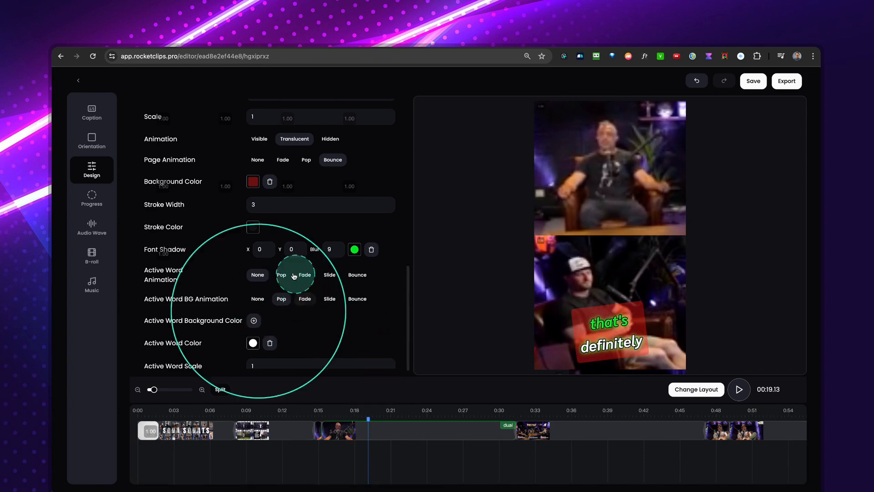
# Set the active word background colour to blue (#038fea) and play the clip up to 00:21.00 to preview it.
pyautogui.scroll(-1, 260, 321)
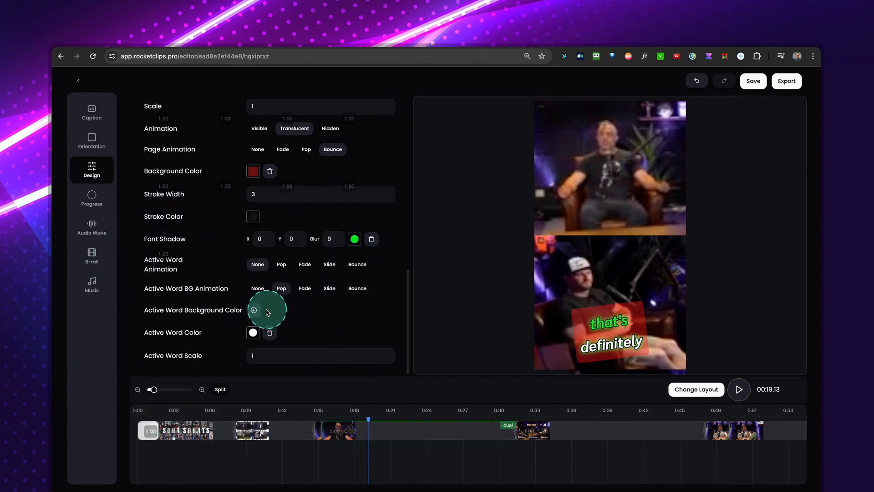
pyautogui.click(253, 312)
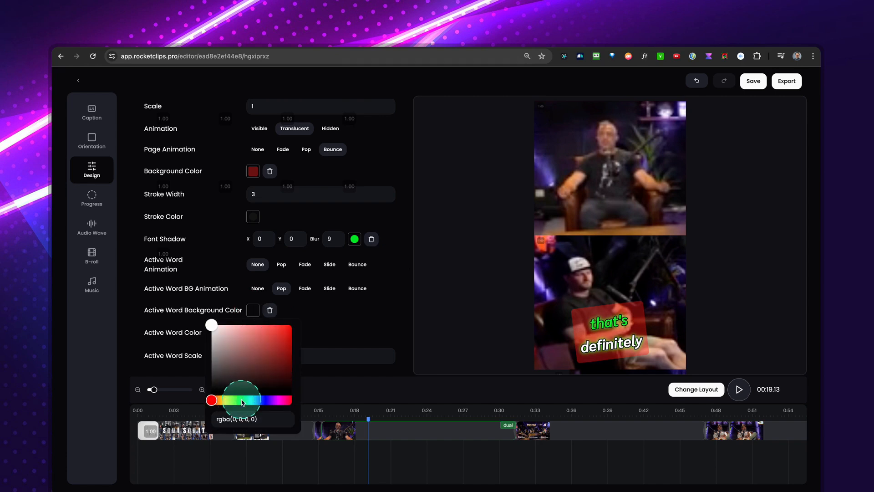
pyautogui.click(261, 400)
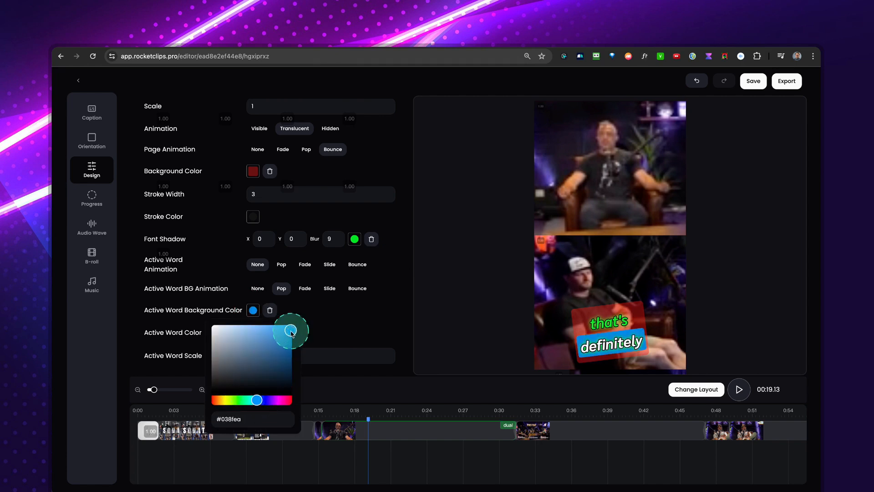
pyautogui.click(356, 420)
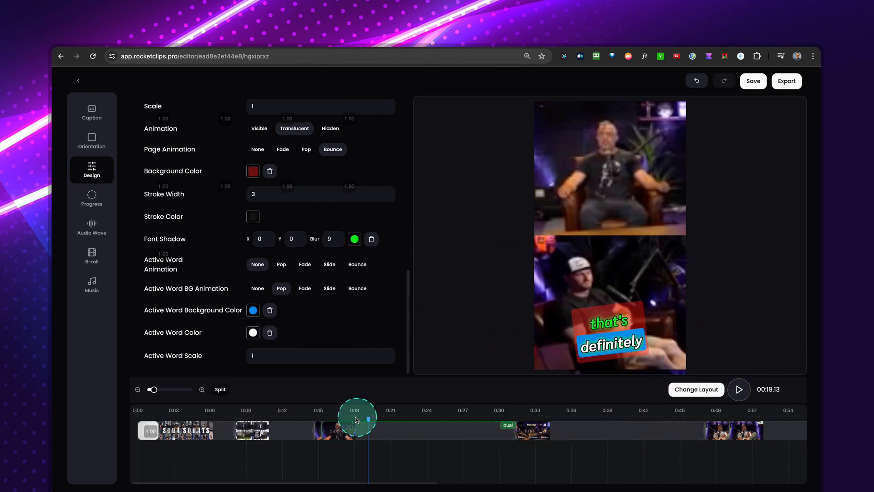
pyautogui.press('space')
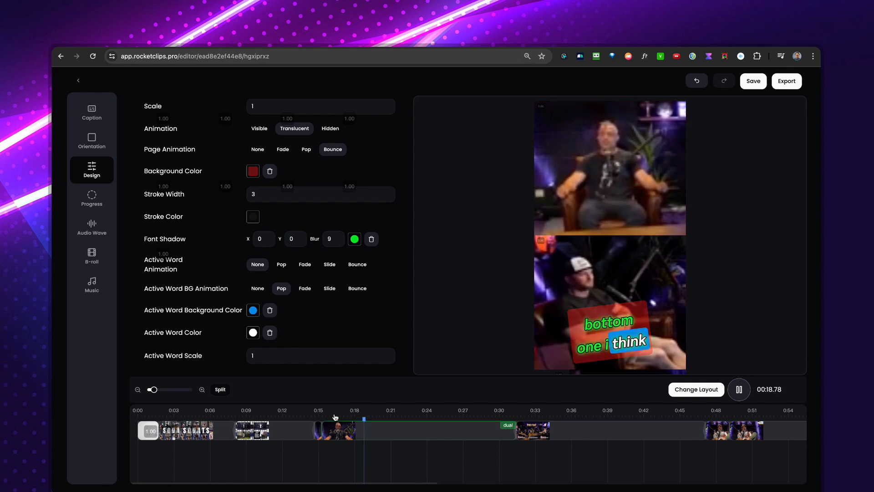
pyautogui.press('space')
# Look over the full list of subtitle design settings, the orientation options and the caption transcript.
pyautogui.scroll(-1, 268, 305)
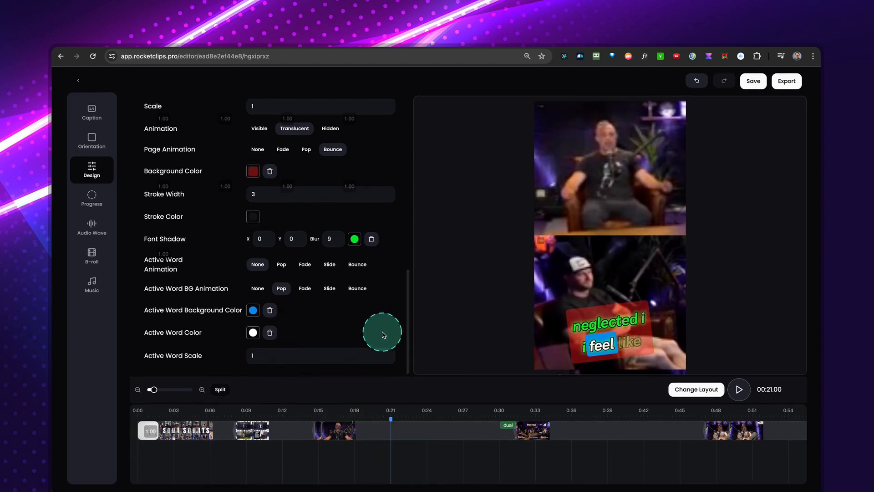
pyautogui.scroll(10, 331, 285)
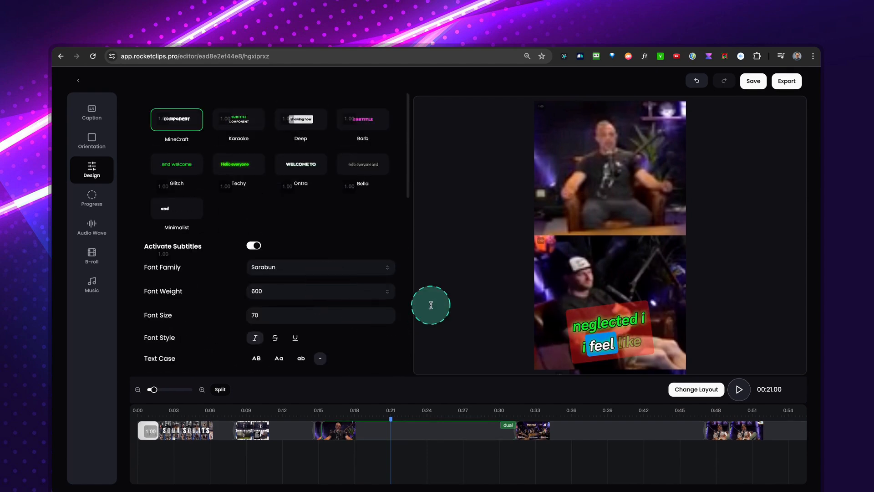
pyautogui.scroll(-9, 373, 302)
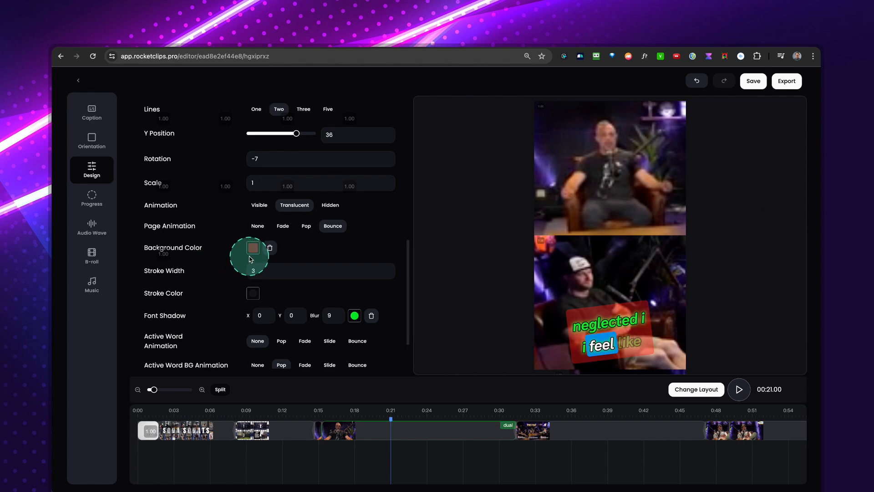
pyautogui.click(93, 144)
pyautogui.click(148, 180)
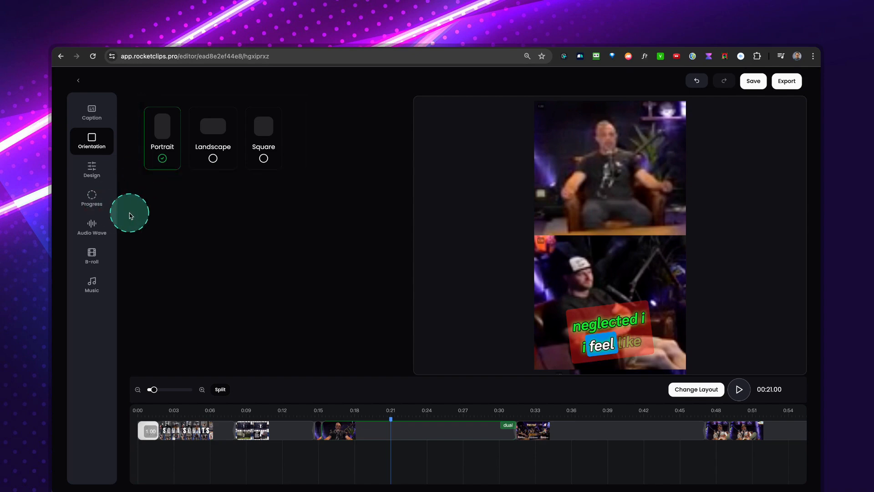
pyautogui.click(92, 110)
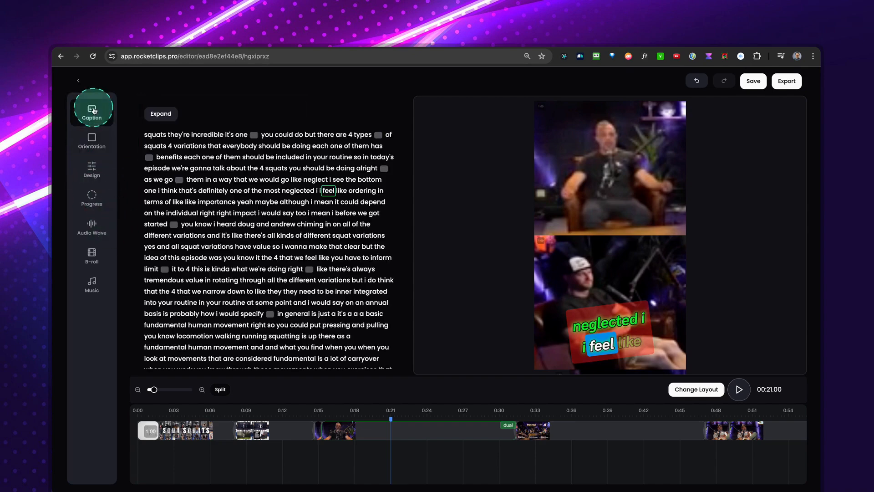
pyautogui.click(92, 137)
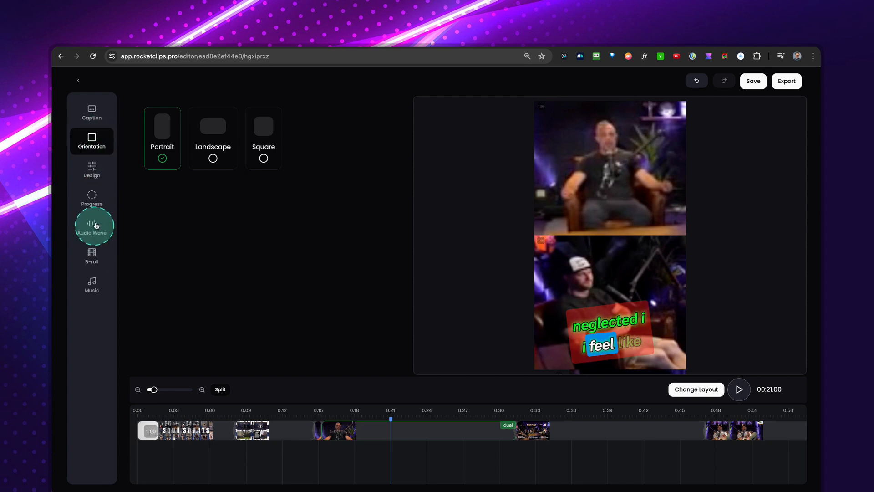
pyautogui.click(98, 171)
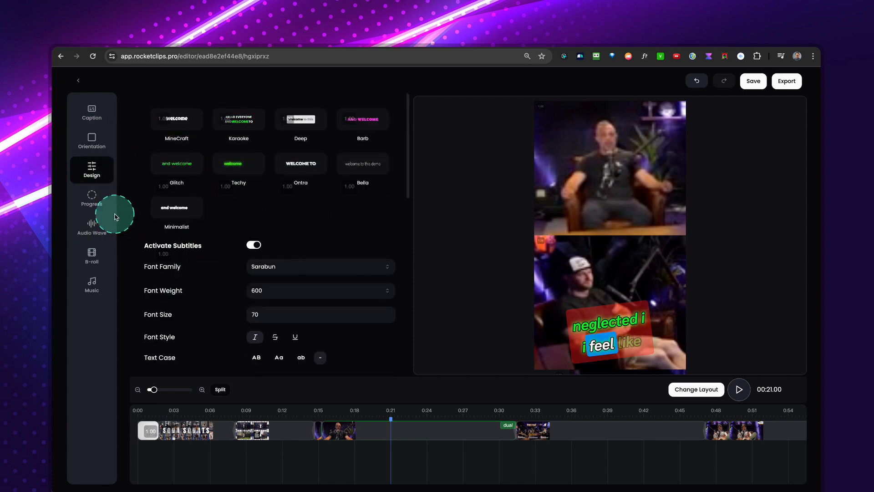
# Enable the progress bar on the clip and set its colour to bright green.
pyautogui.click(92, 201)
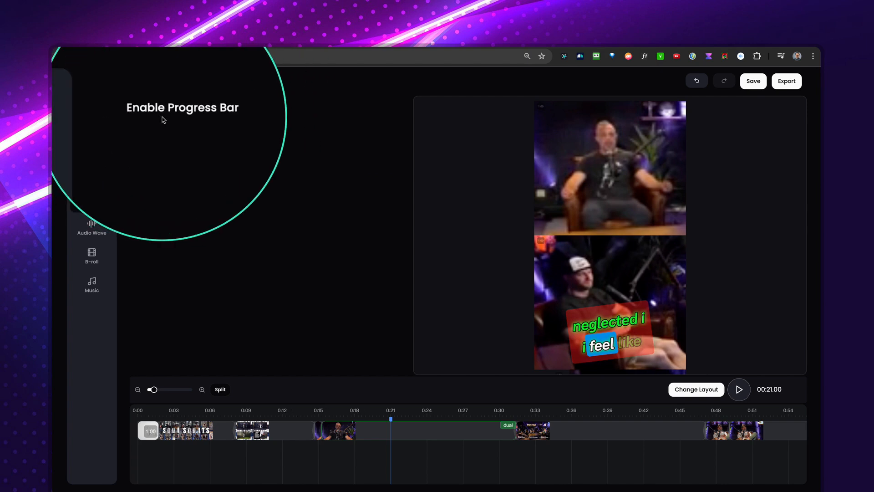
pyautogui.click(256, 111)
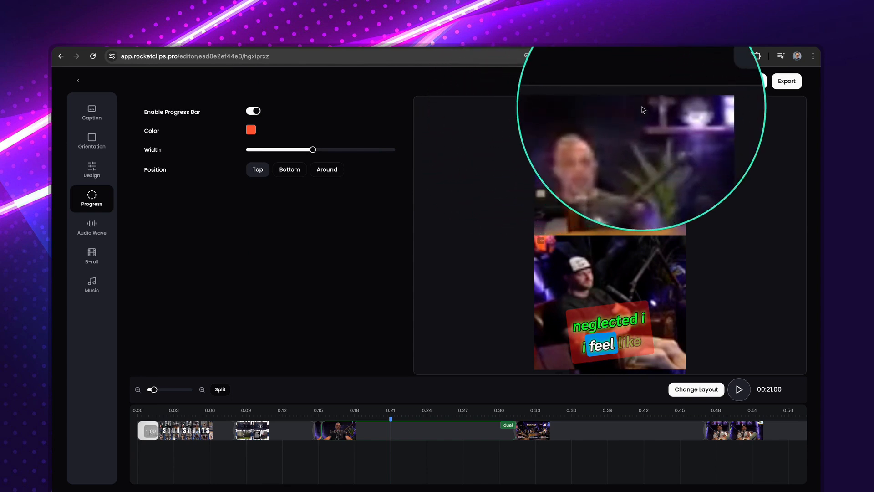
pyautogui.click(250, 130)
pyautogui.click(246, 209)
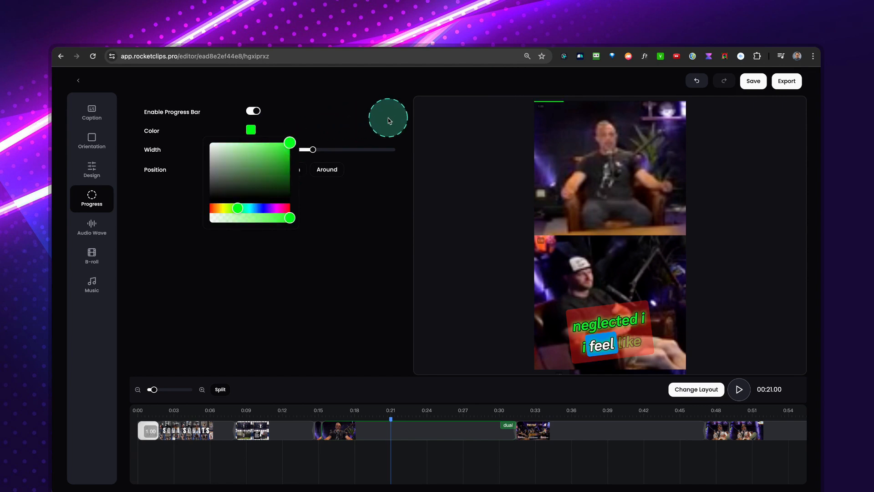
pyautogui.click(523, 122)
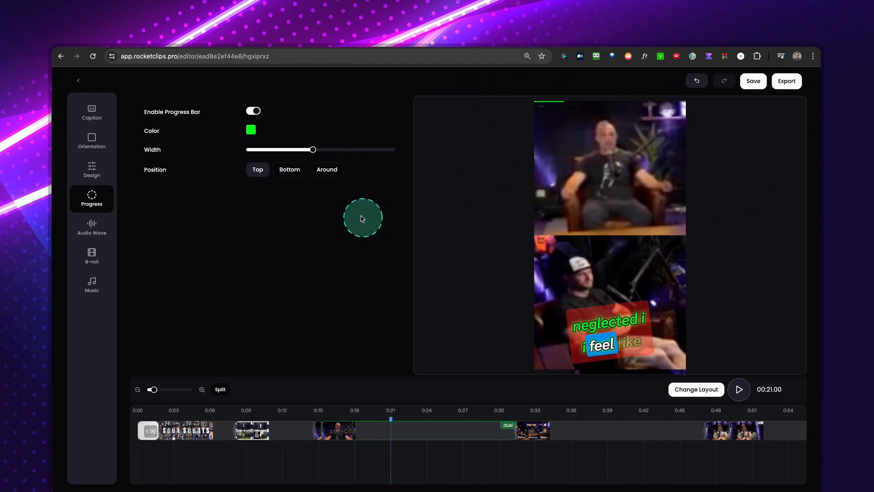
# Change the progress bar to red at maximum width and position it around the clip's frame.
pyautogui.click(251, 131)
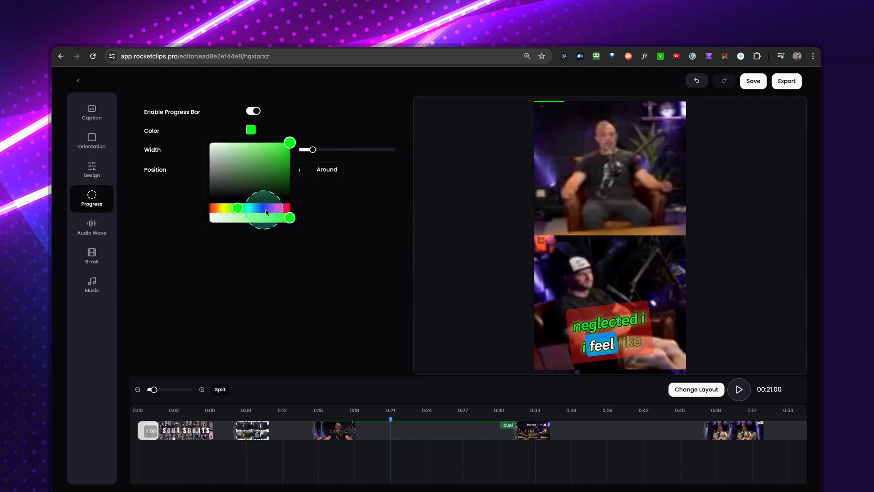
pyautogui.moveTo(216, 209); pyautogui.dragTo(209, 208)
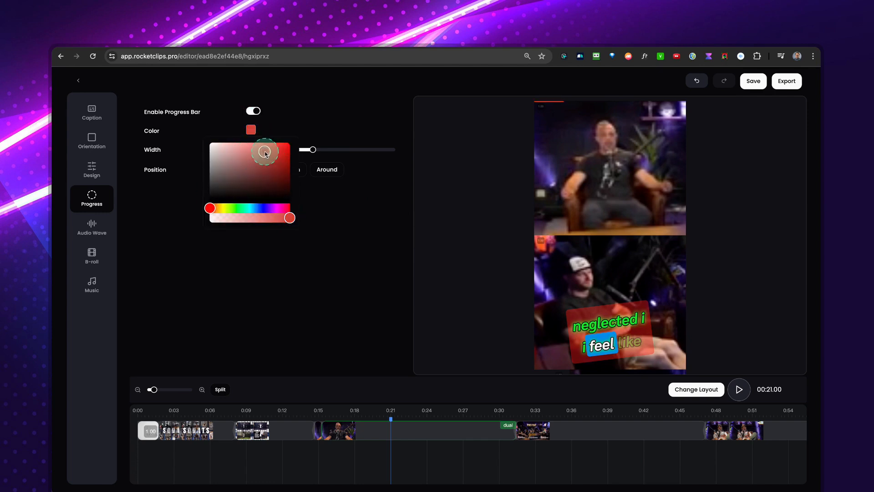
pyautogui.click(345, 111)
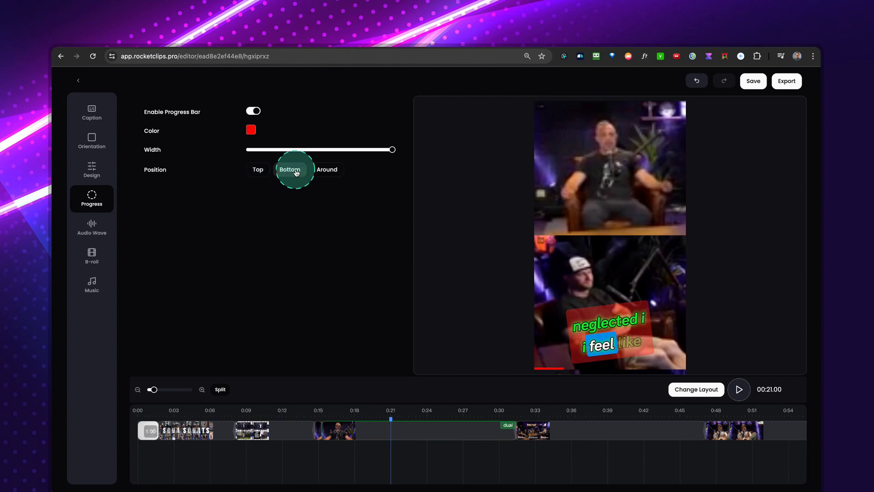
pyautogui.click(326, 175)
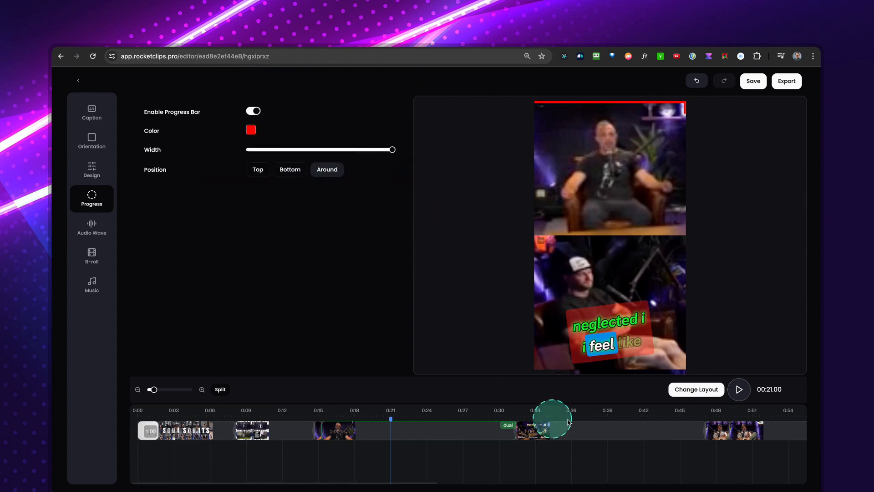
# Preview the surrounding progress bar at about 0:38 and from 1:00 to 1:05, and return the playhead to about 0:21.
pyautogui.click(605, 415)
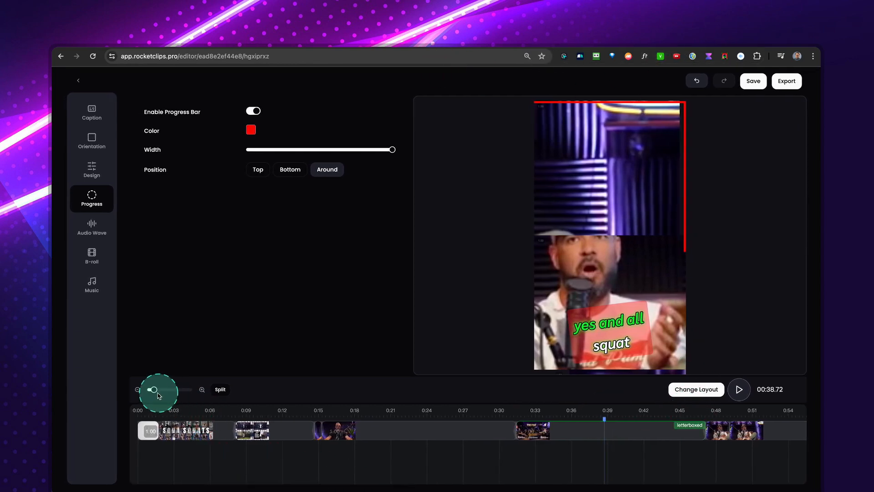
pyautogui.moveTo(154, 390); pyautogui.dragTo(148, 390)
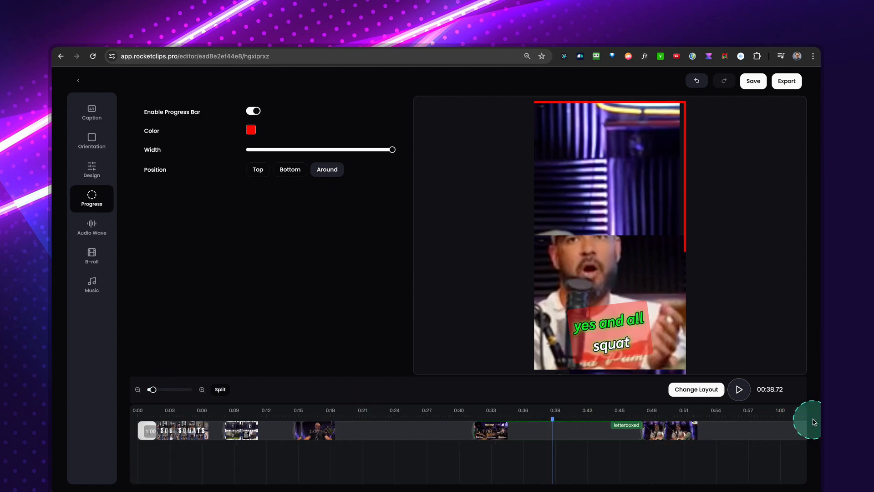
pyautogui.click(785, 416)
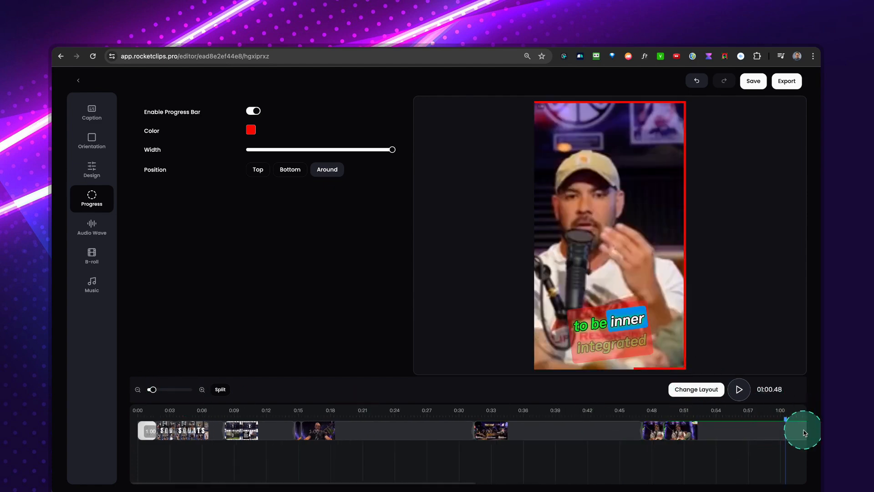
pyautogui.click(739, 389)
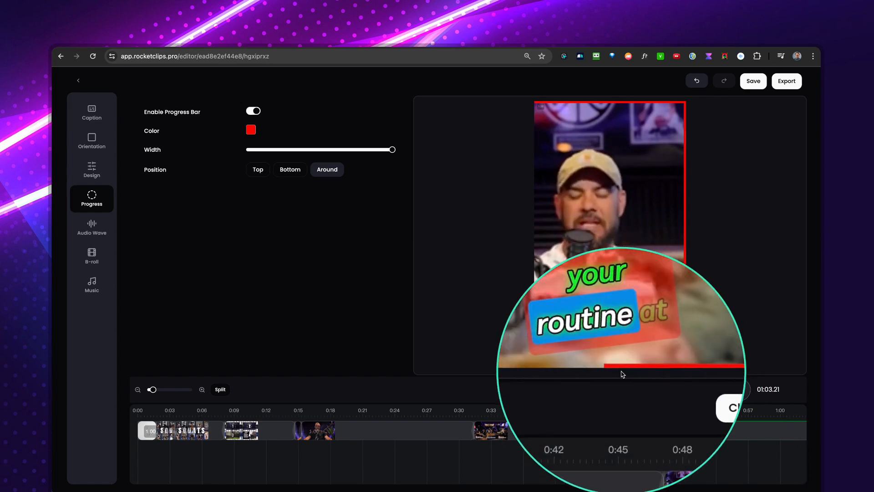
pyautogui.click(739, 390)
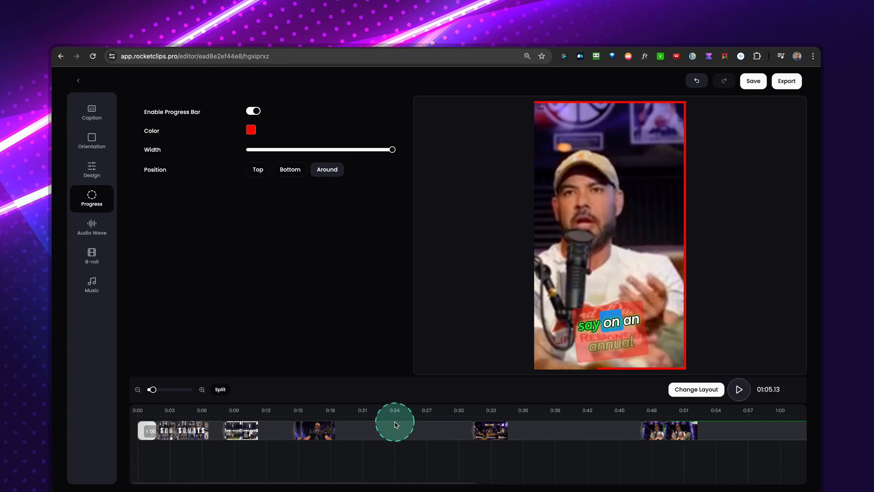
pyautogui.click(370, 418)
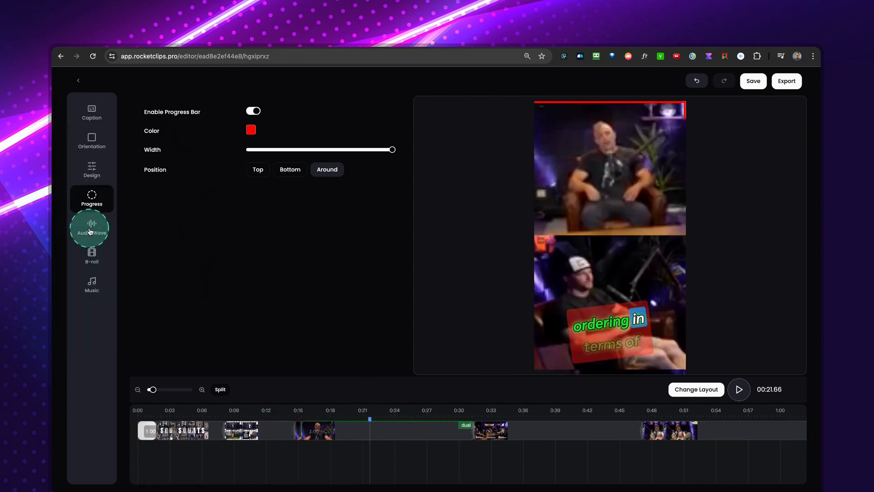
# Move the subtitles to the upper part of the clip with a Y position of -32.
pyautogui.click(93, 168)
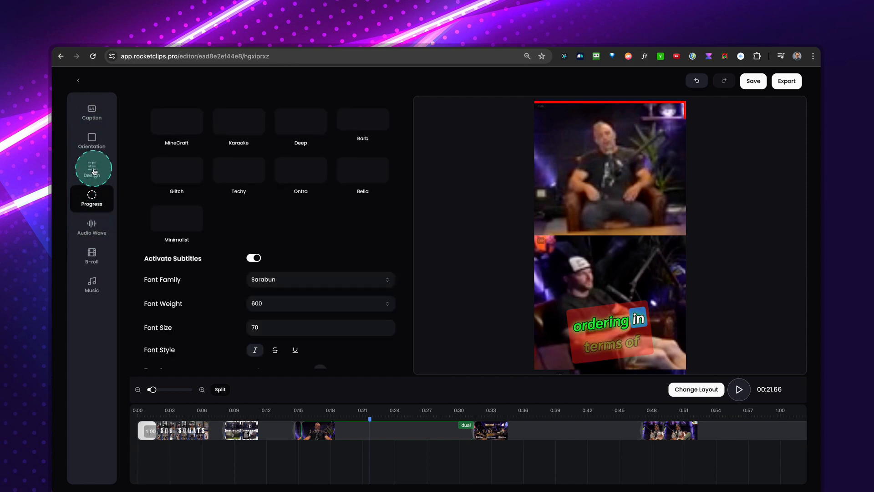
pyautogui.scroll(-2, 288, 307)
pyautogui.scroll(-5, 287, 308)
pyautogui.moveTo(292, 294); pyautogui.dragTo(266, 295)
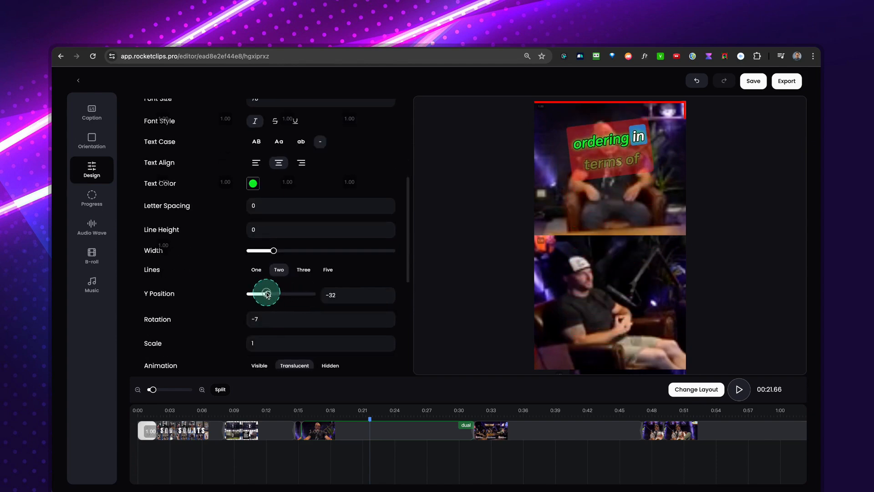
# Enable the audio wave, compare the preset styles, choose Rounded Bars and play a short preview from about 0:19.
pyautogui.click(91, 228)
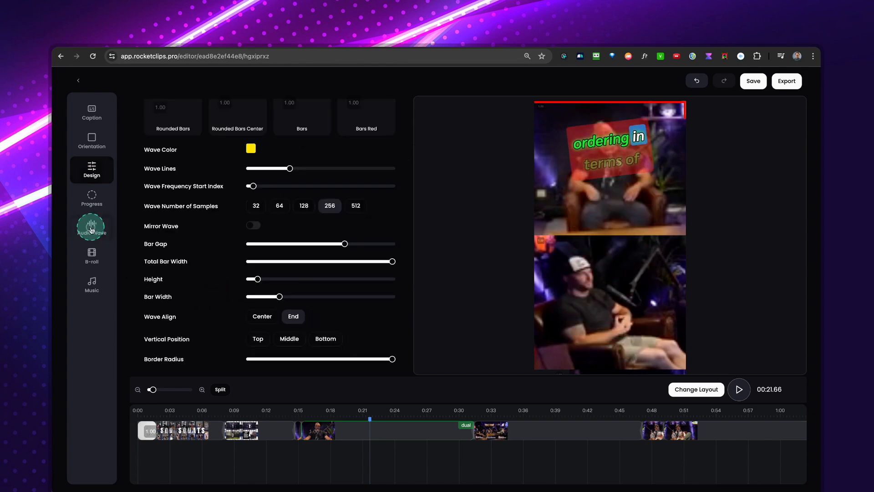
pyautogui.scroll(1, 290, 283)
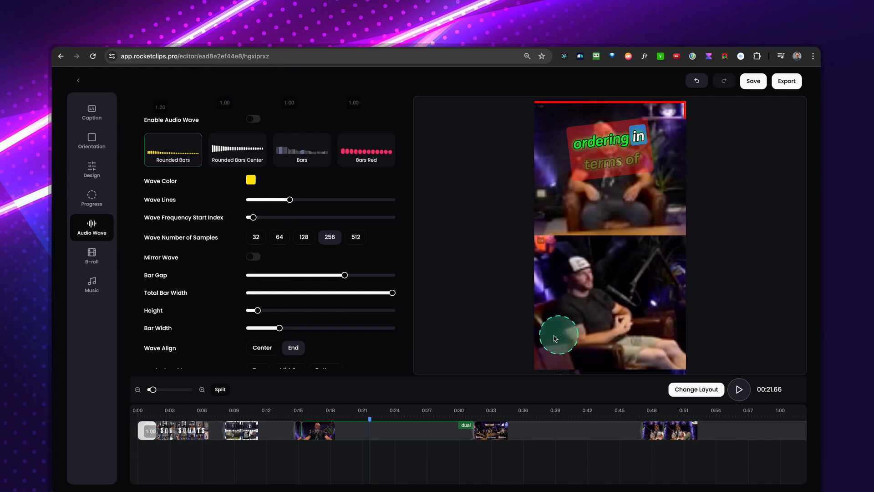
pyautogui.click(215, 146)
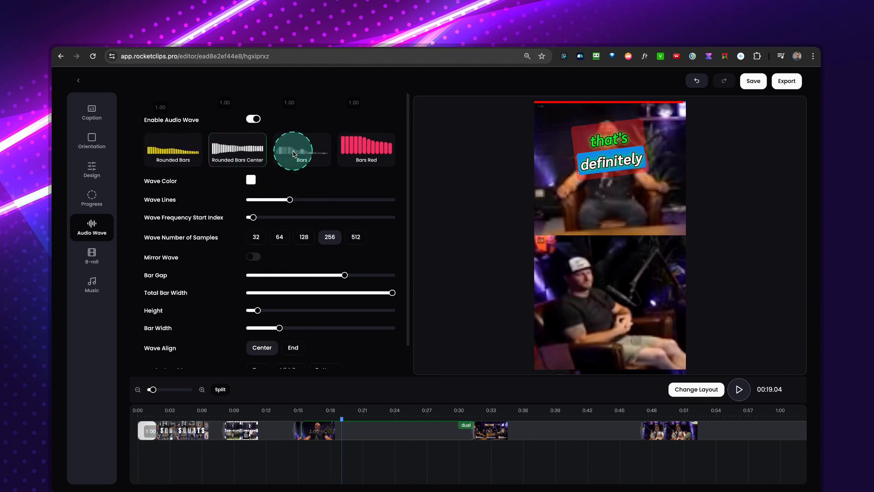
pyautogui.click(364, 153)
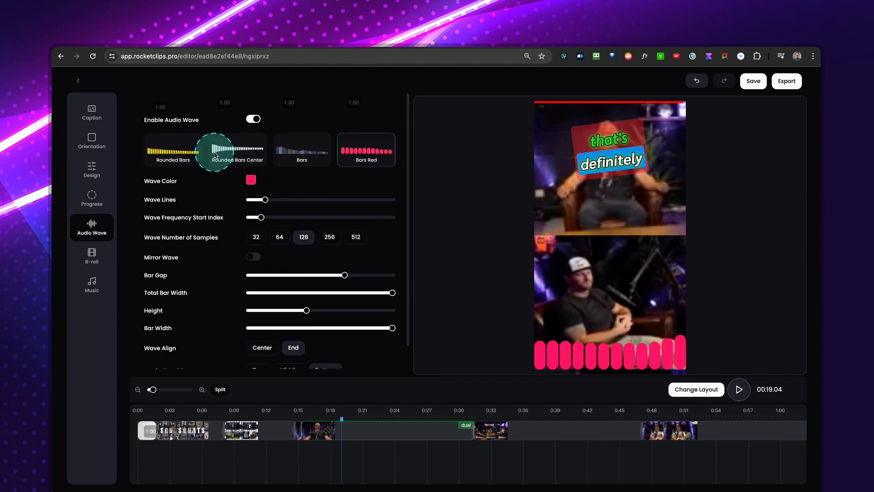
pyautogui.click(179, 151)
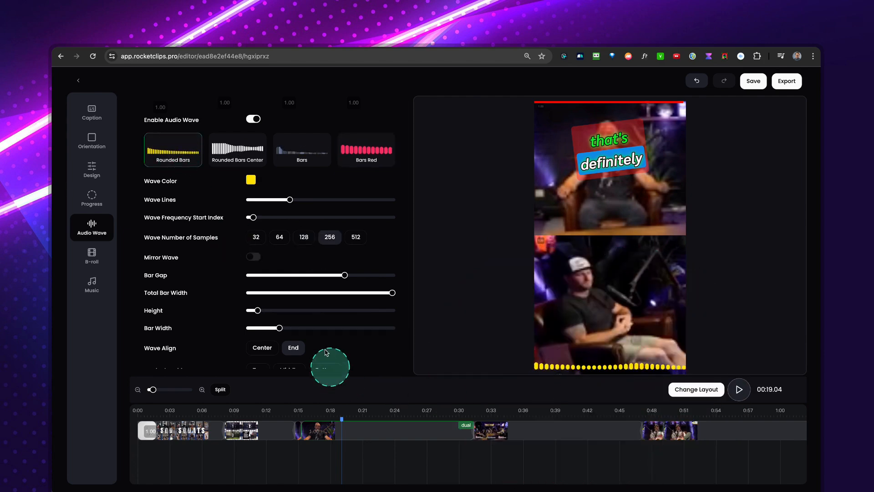
pyautogui.click(324, 418)
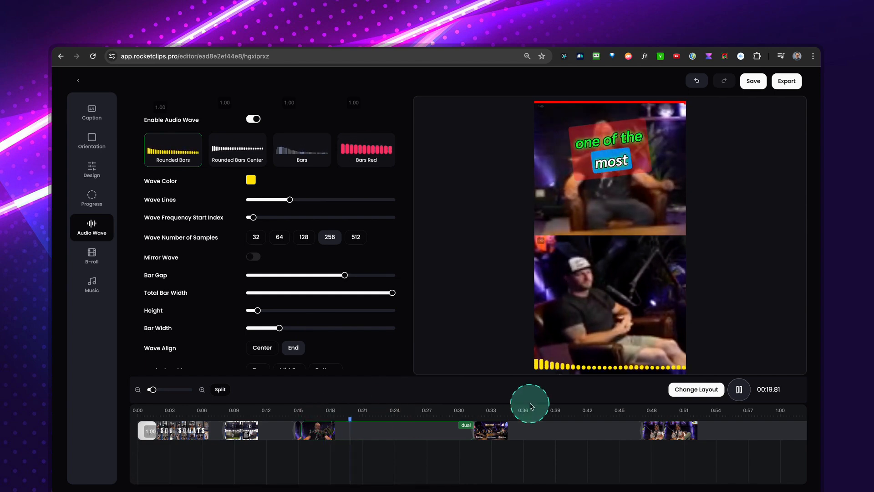
pyautogui.press('space')
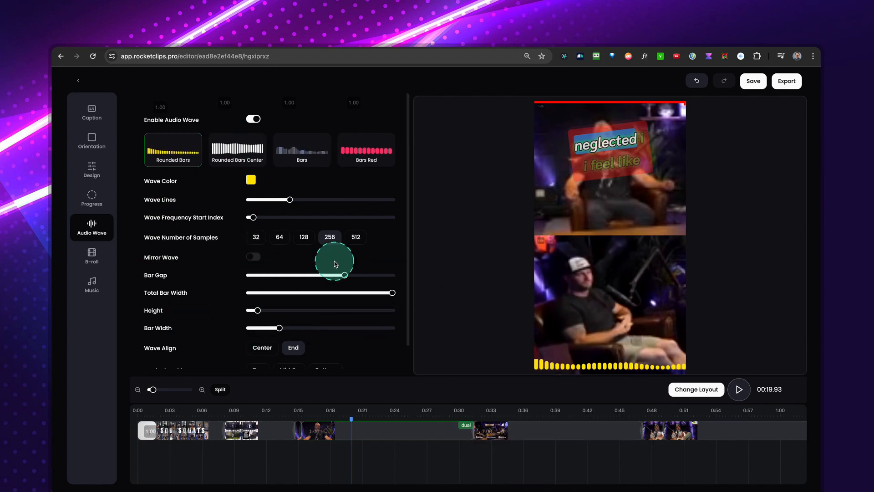
# Increase the audio wave's height slightly and set its colour to purple.
pyautogui.moveTo(250, 314); pyautogui.dragTo(270, 310)
pyautogui.click(255, 181)
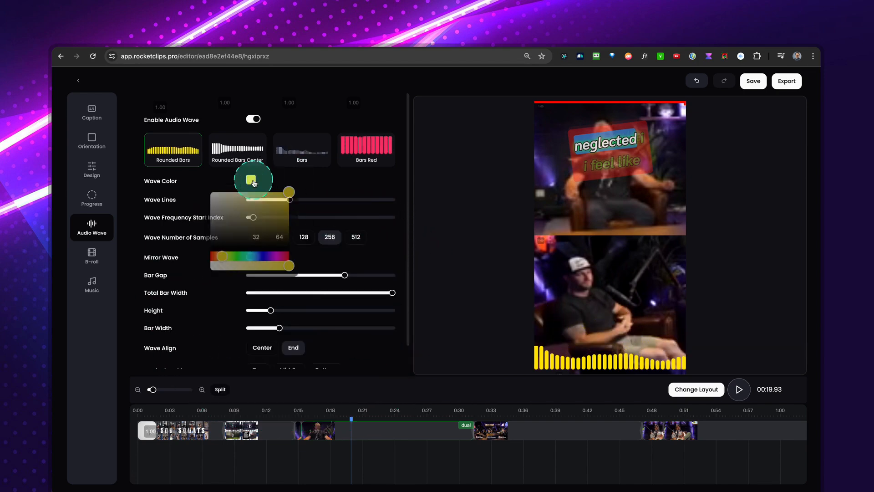
pyautogui.moveTo(247, 258); pyautogui.dragTo(272, 259)
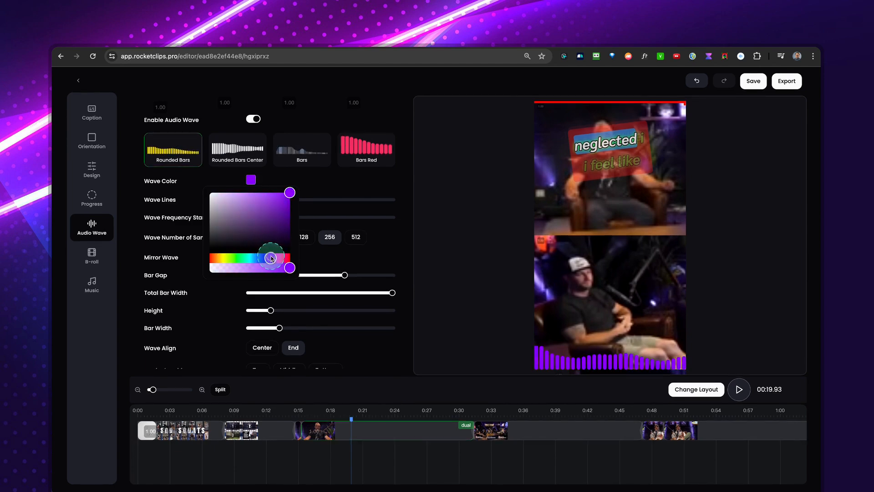
pyautogui.click(382, 246)
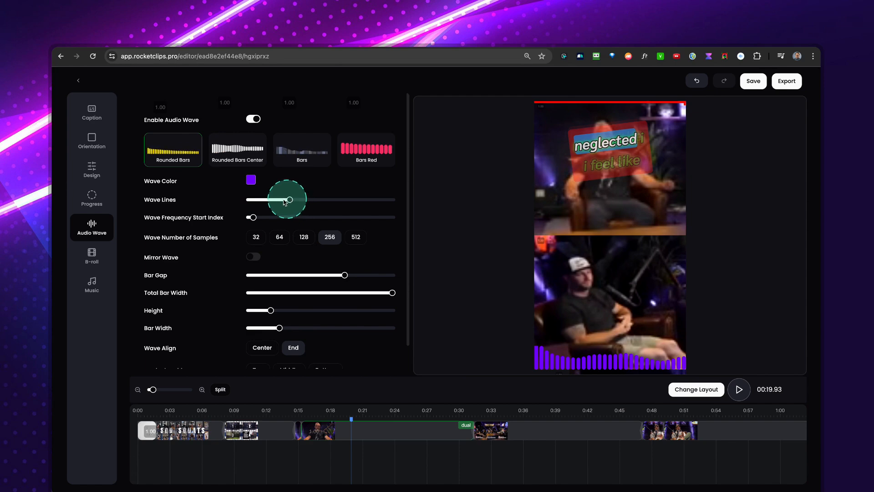
# Increase the number of wave lines and raise the wave frequency start index slightly.
pyautogui.moveTo(295, 203); pyautogui.dragTo(361, 201)
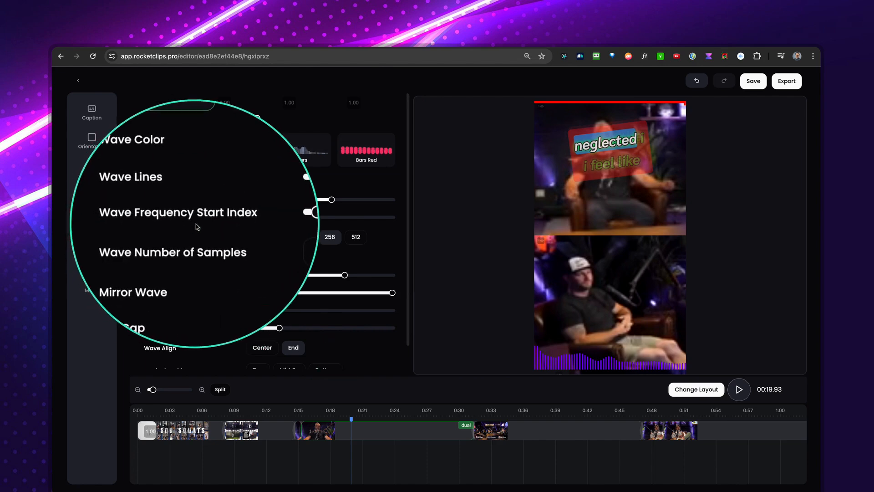
pyautogui.click(260, 220)
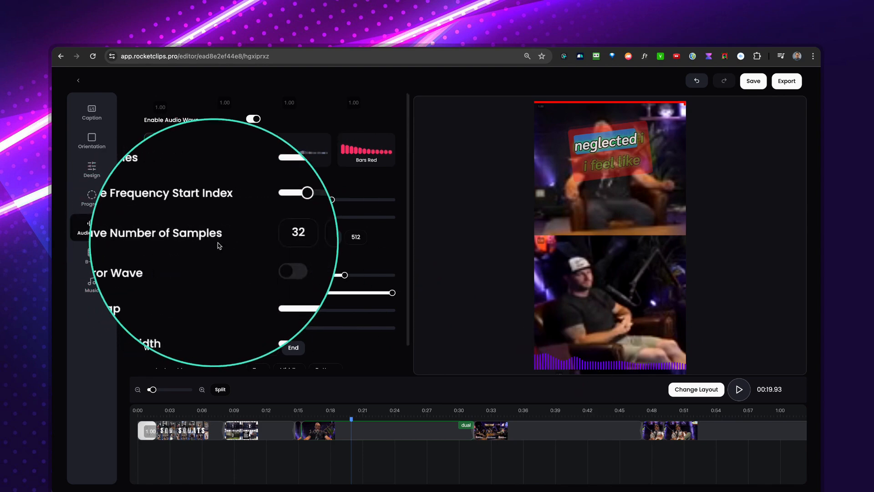
# Try smaller wave sample counts such as 32 with a short playback, and return the number of samples to 256.
pyautogui.click(302, 238)
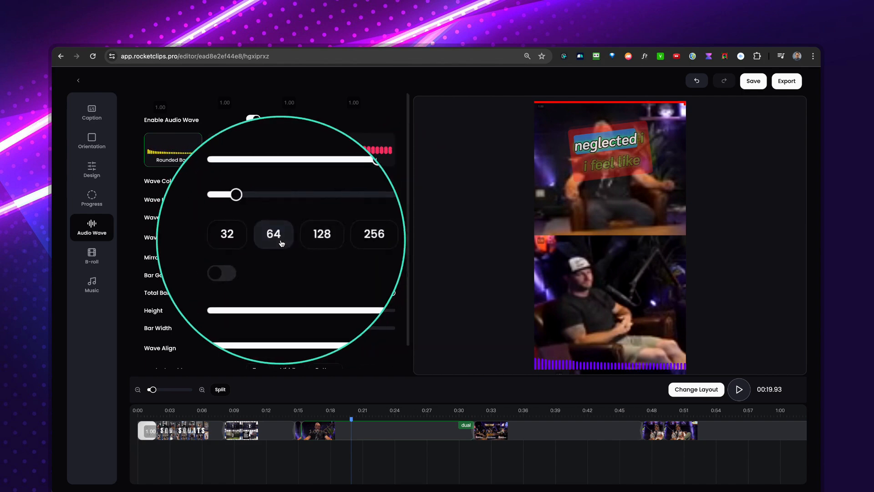
pyautogui.click(256, 236)
pyautogui.click(539, 335)
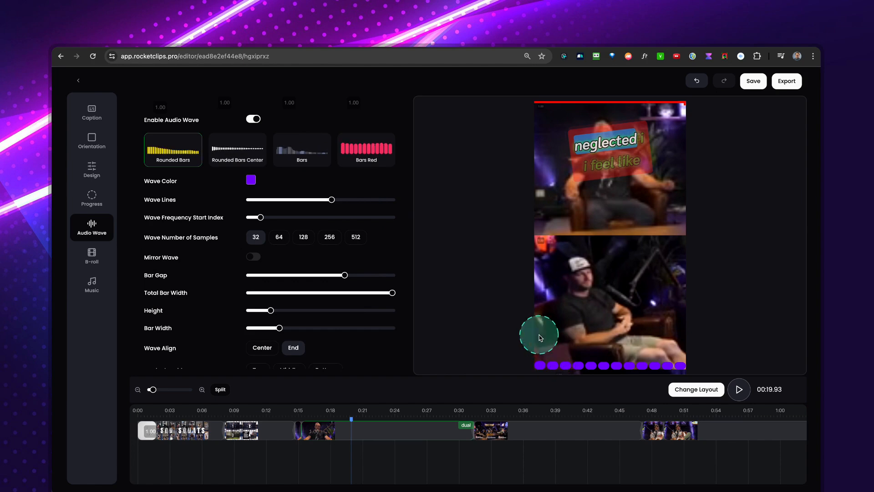
pyautogui.press('space')
pyautogui.press('space')
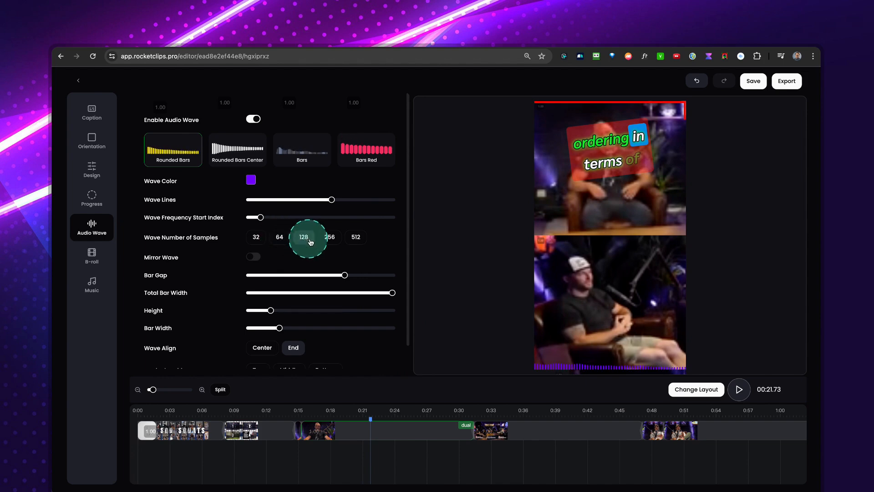
pyautogui.click(328, 237)
# Reduce the wave lines, bar gap and total bar width, increase the height and bar width, and play a short preview.
pyautogui.click(334, 206)
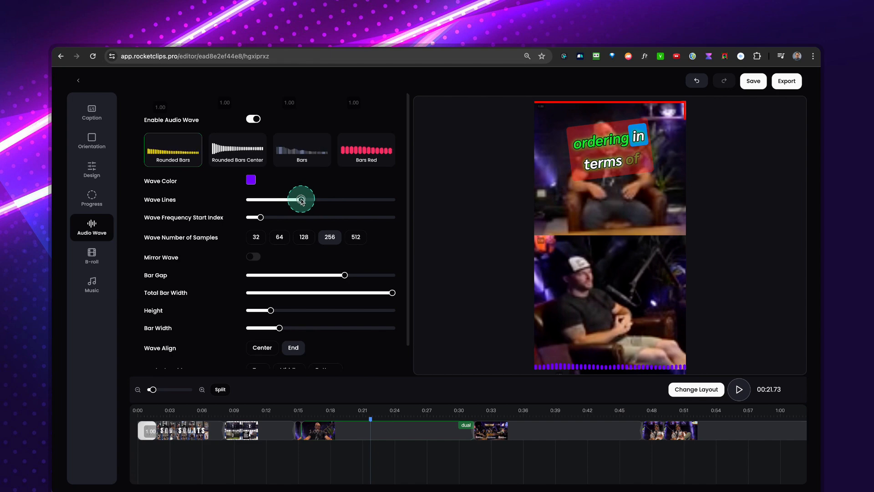
pyautogui.scroll(-1, 319, 219)
pyautogui.click(344, 244)
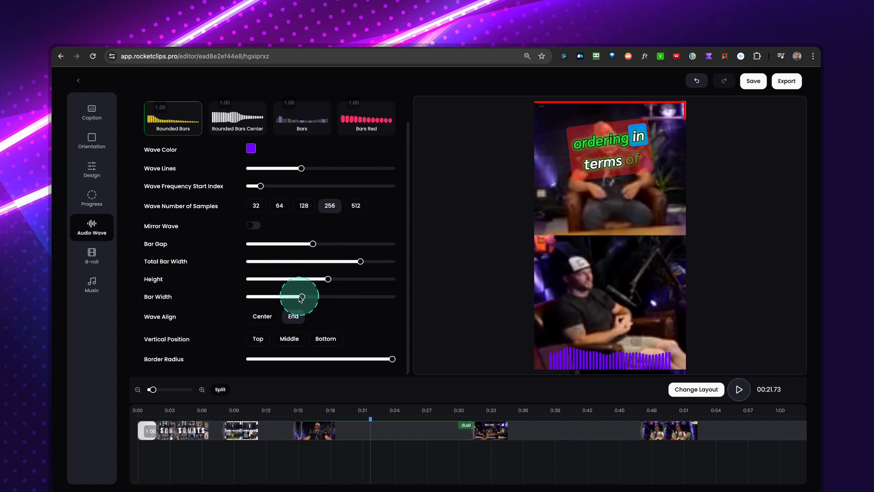
pyautogui.moveTo(348, 296); pyautogui.dragTo(302, 296)
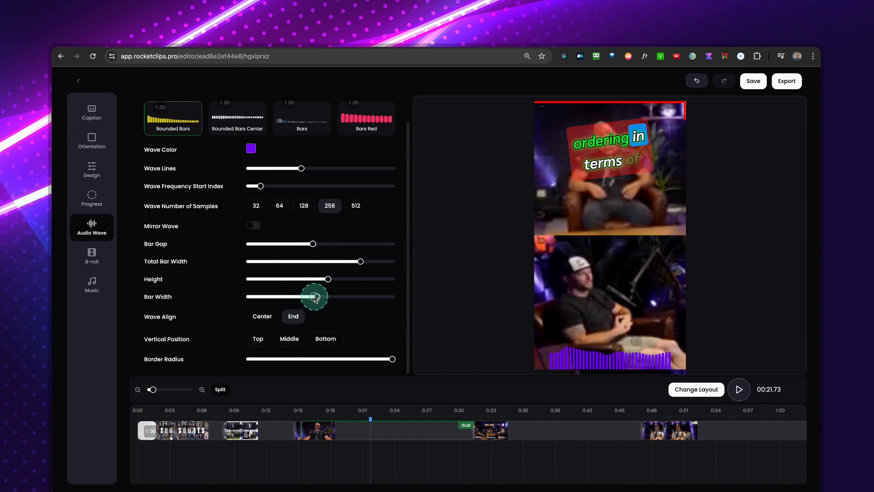
pyautogui.press('space')
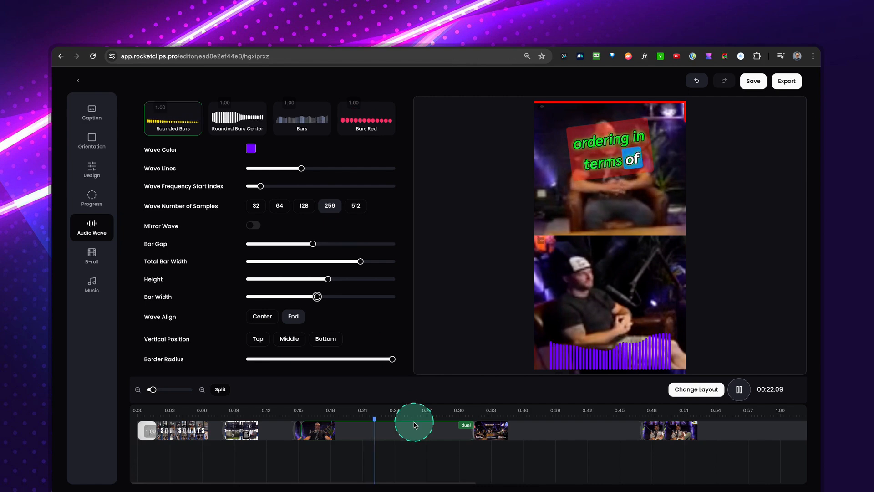
pyautogui.press('space')
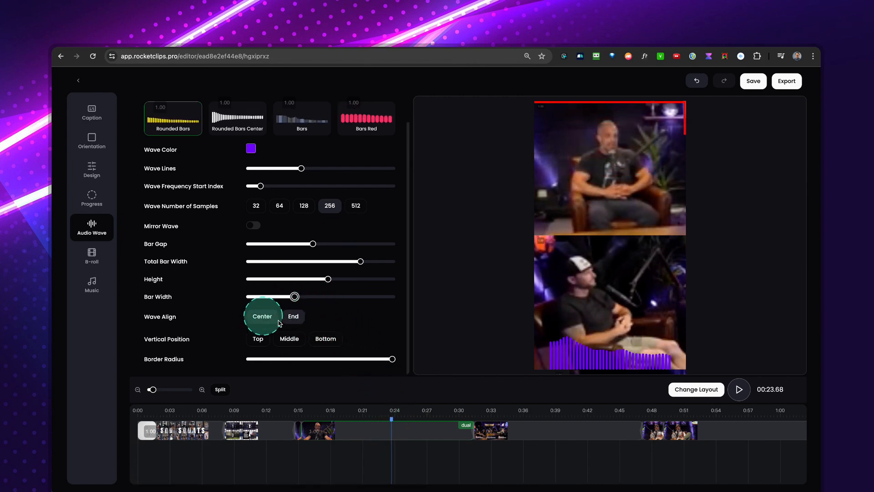
# Align the audio wave to Center and set its vertical position to Top.
pyautogui.scroll(-1, 300, 324)
pyautogui.scroll(1, 313, 261)
pyautogui.click(329, 206)
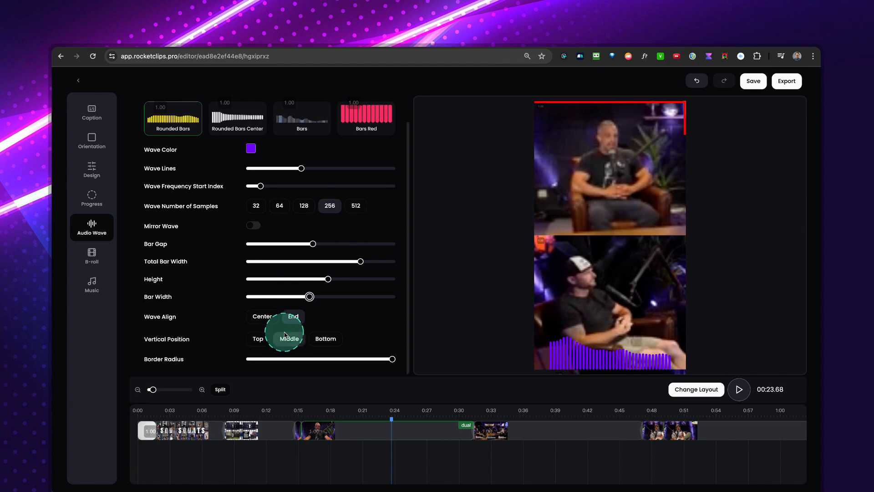
pyautogui.click(262, 315)
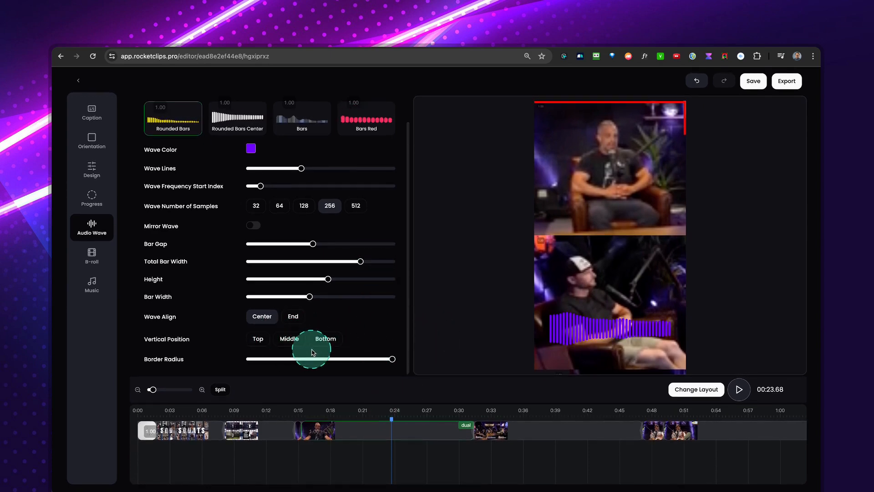
pyautogui.click(268, 340)
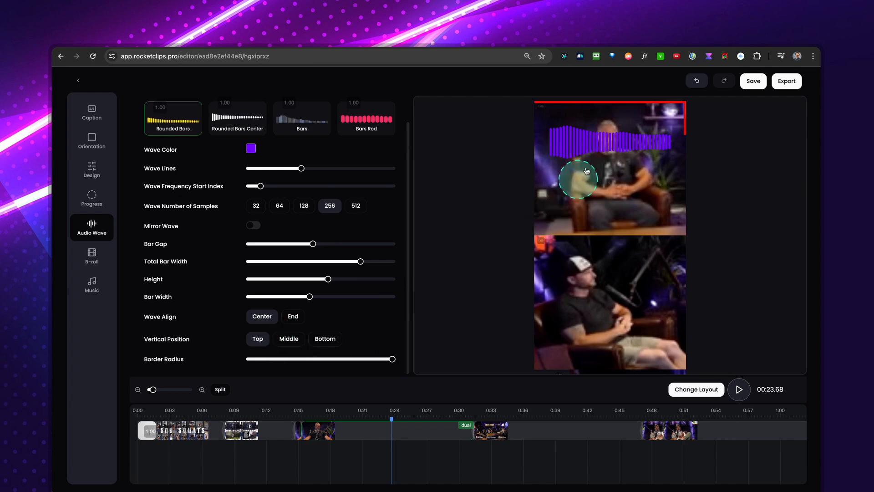
# Set the audio wave's vertical position to Bottom and its alignment to End, reduce the border radius, and briefly play the clip.
pyautogui.click(294, 339)
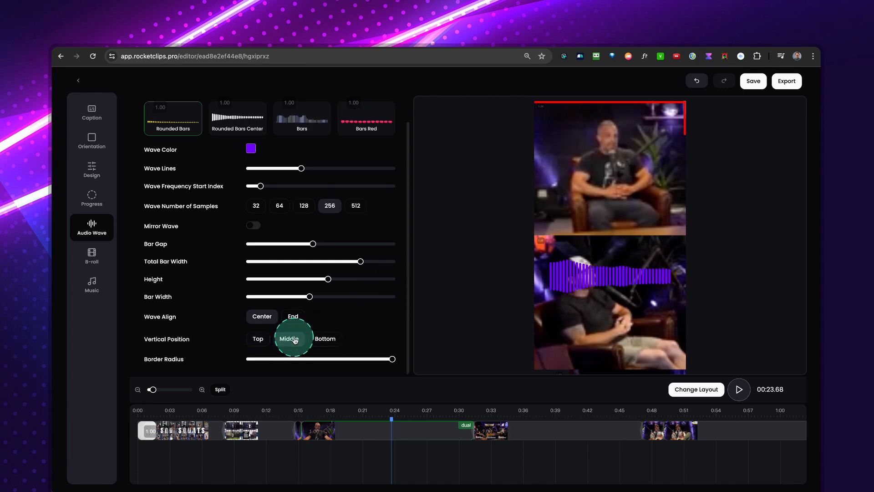
pyautogui.click(328, 339)
pyautogui.click(293, 316)
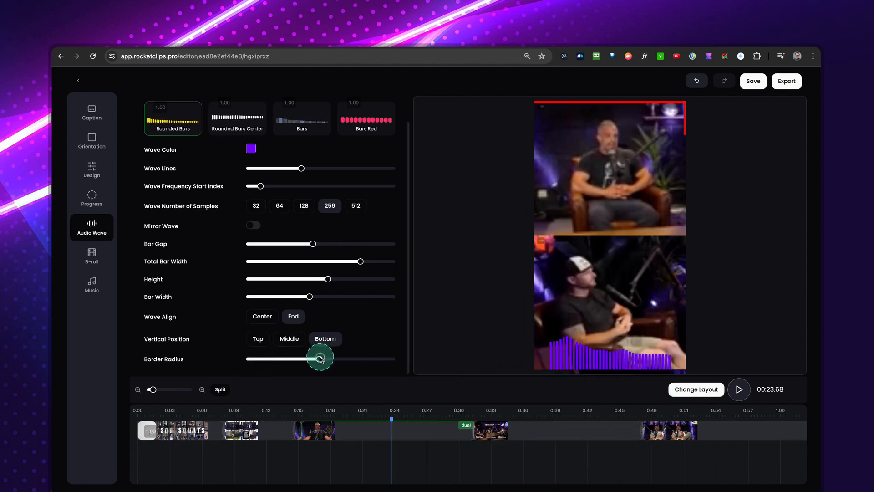
pyautogui.press('space')
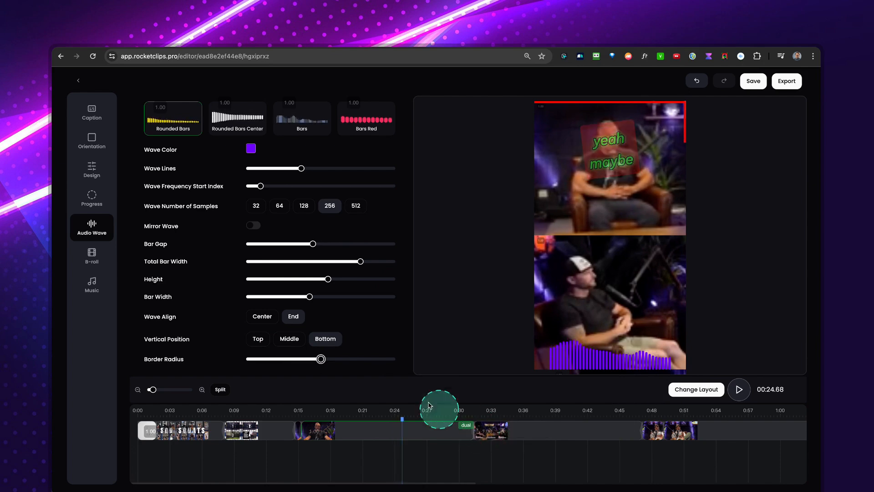
# Raise the audio wave's total bar width to the maximum and increase its height.
pyautogui.scroll(1, 309, 280)
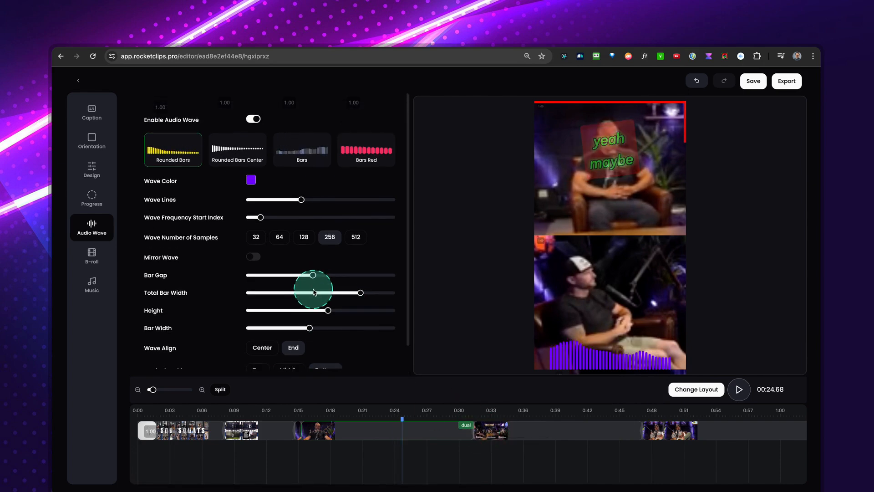
pyautogui.moveTo(360, 292); pyautogui.dragTo(403, 295)
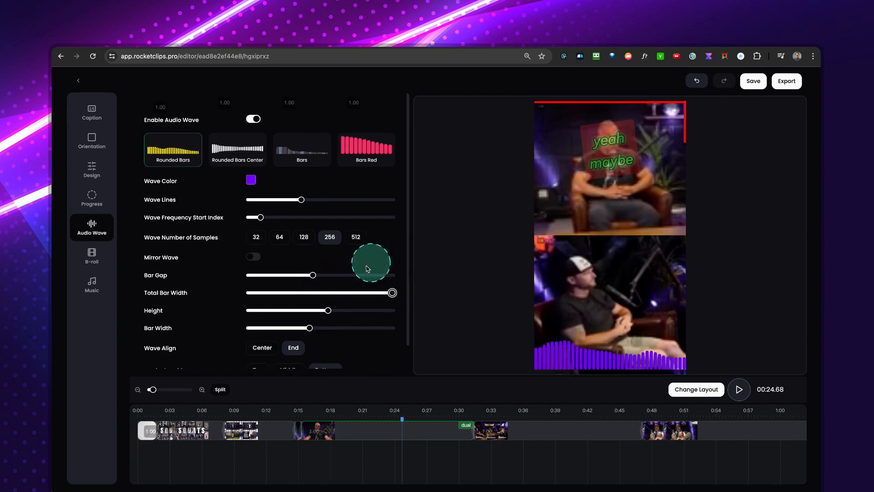
pyautogui.scroll(-1, 306, 305)
pyautogui.moveTo(328, 280); pyautogui.dragTo(355, 279)
pyautogui.scroll(1, 269, 213)
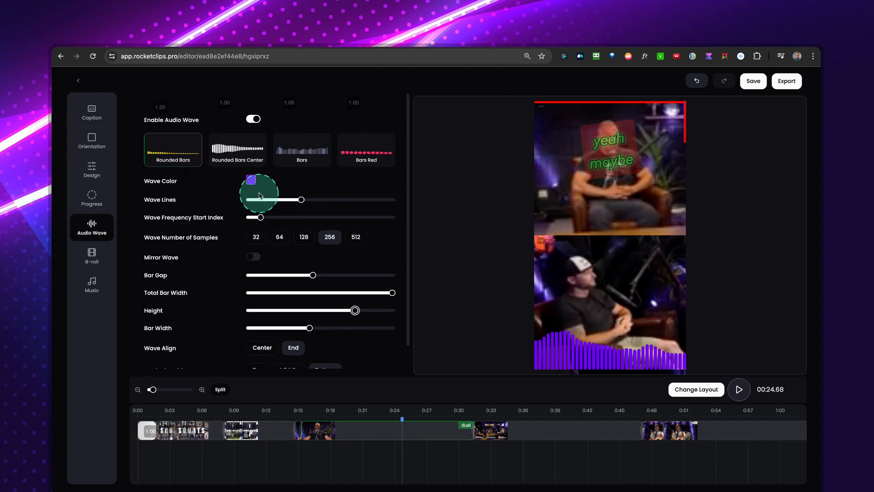
# Change the wave color to yellow and play a short preview from about 0:18.
pyautogui.click(251, 181)
pyautogui.click(223, 258)
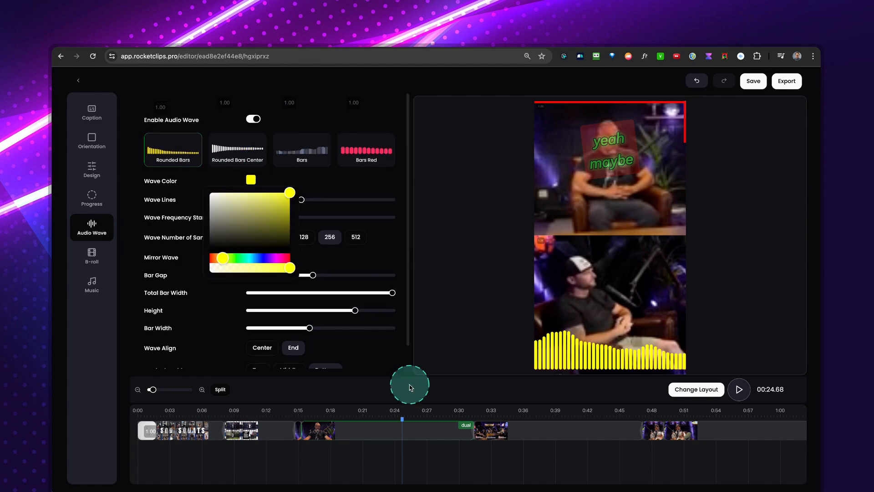
pyautogui.click(319, 415)
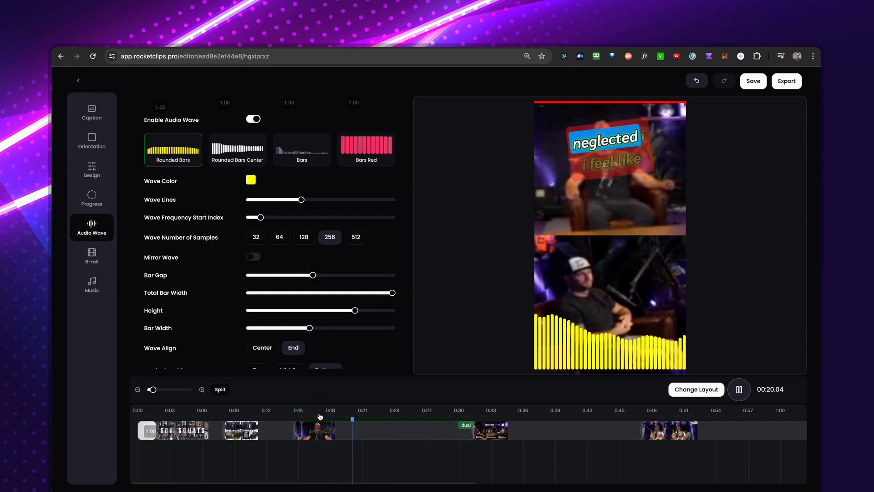
pyautogui.press('space')
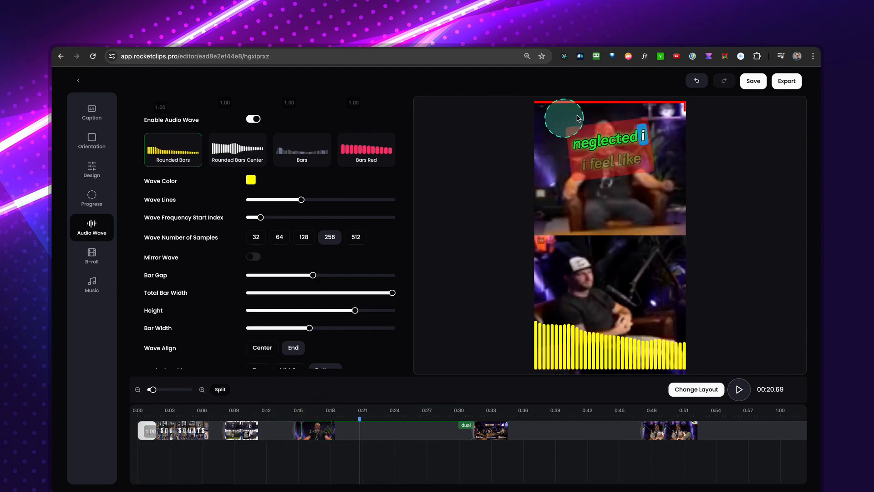
# Check the audio wave at about 0:43 and play the clip briefly from about 0:52.
pyautogui.click(599, 419)
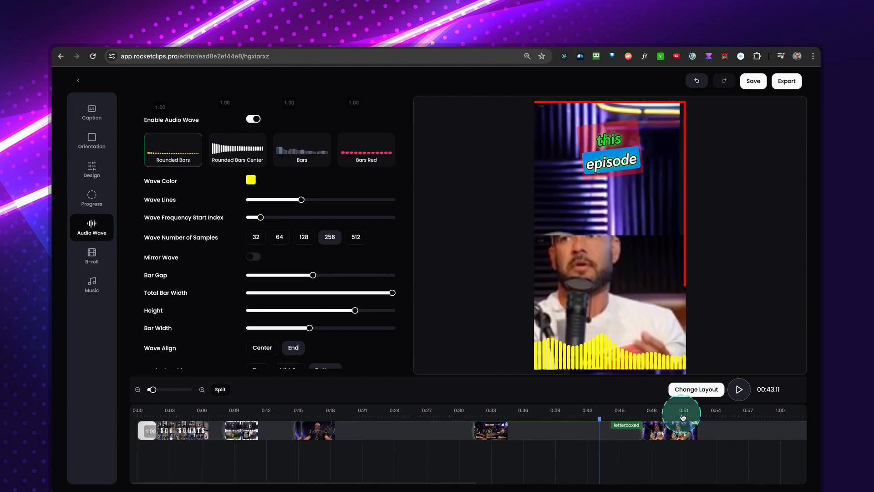
pyautogui.click(701, 416)
pyautogui.press('space')
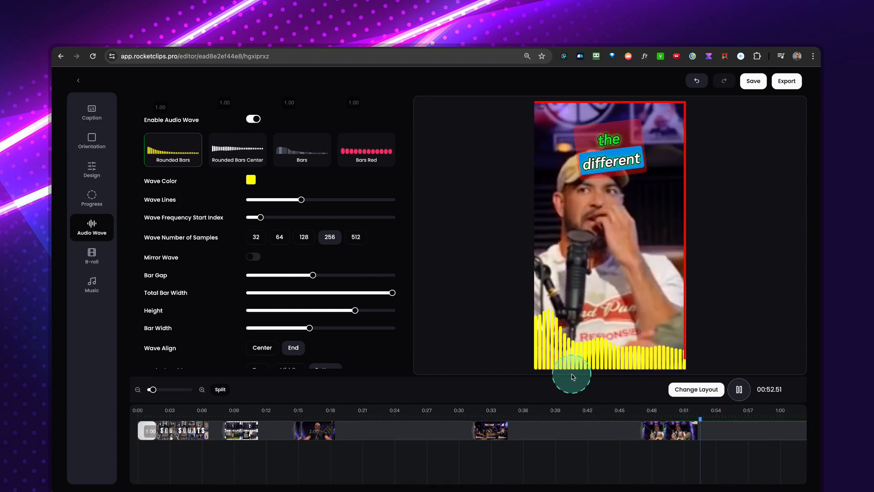
pyautogui.press('space')
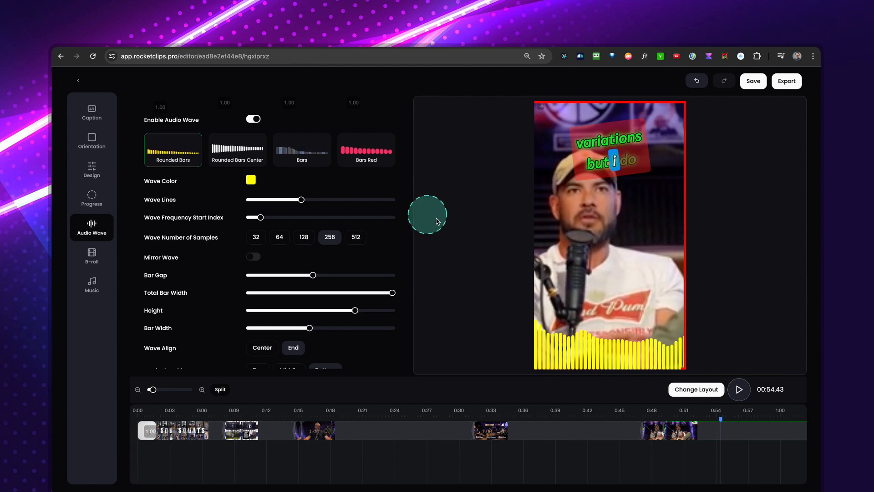
# Move the subtitles down over the audio wave by setting their Y position to 35.
pyautogui.click(95, 172)
pyautogui.scroll(-6, 298, 250)
pyautogui.scroll(-3, 301, 254)
pyautogui.moveTo(268, 161); pyautogui.dragTo(298, 160)
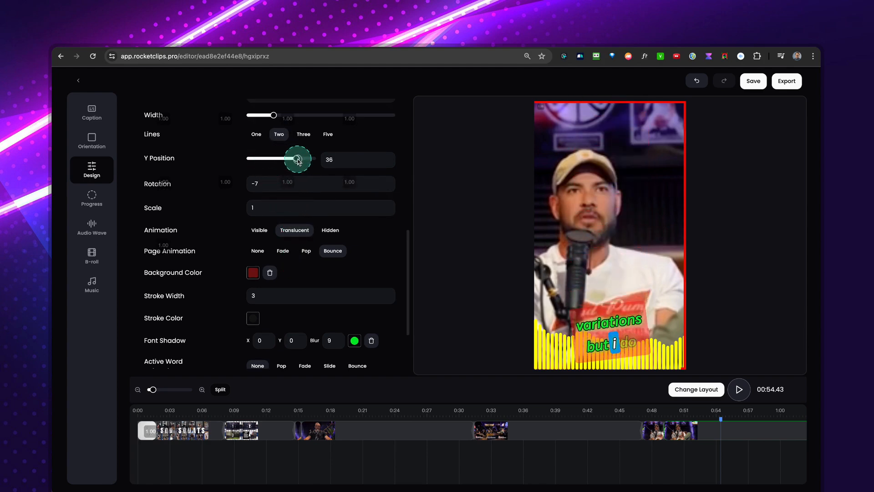
# Raise the opacity of the subtitles' red background color to 0.72 and play a short preview.
pyautogui.click(253, 272)
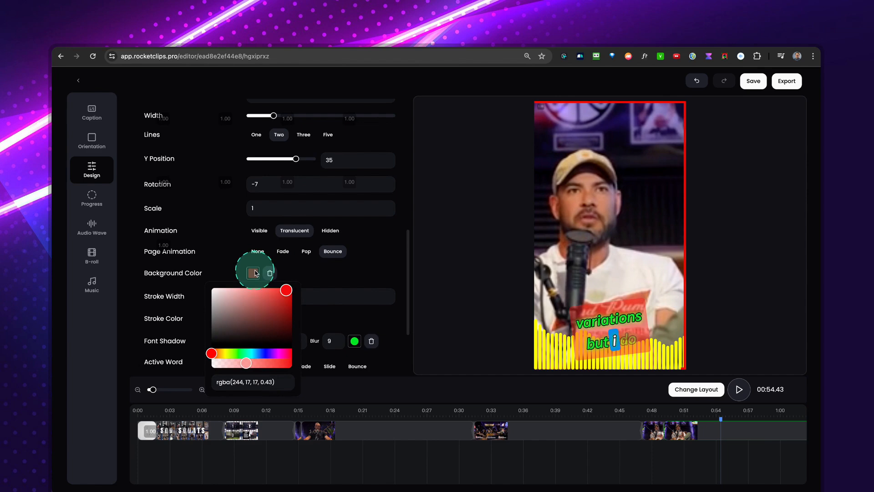
pyautogui.moveTo(247, 366); pyautogui.dragTo(257, 367)
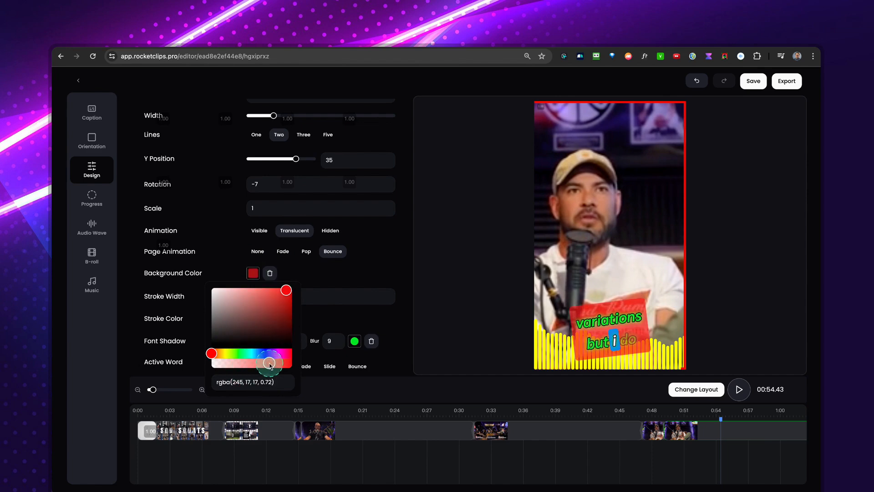
pyautogui.click(685, 414)
pyautogui.press('space')
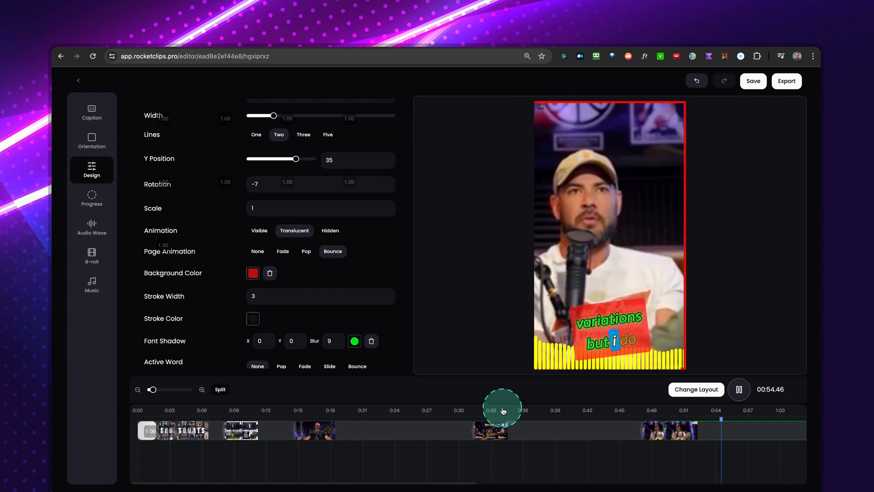
pyautogui.press('space')
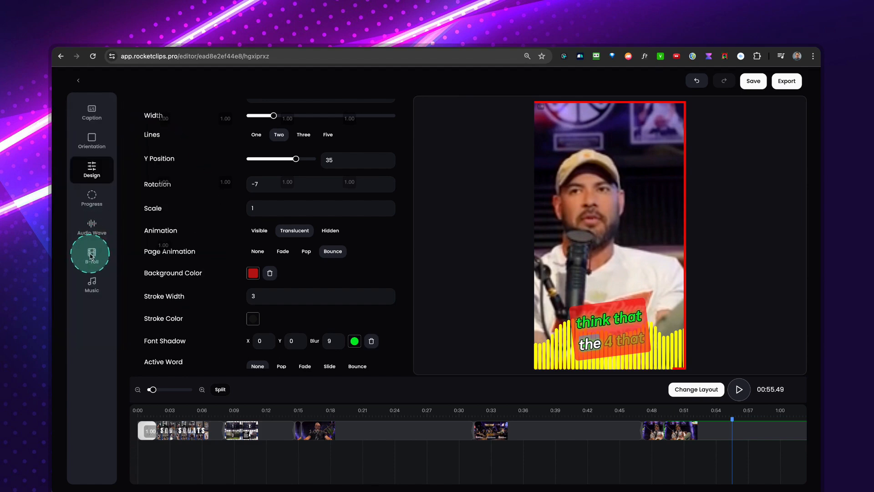
# Examine the option for generating B-roll stock and check several points along the timeline where footage could be inserted.
pyautogui.click(91, 256)
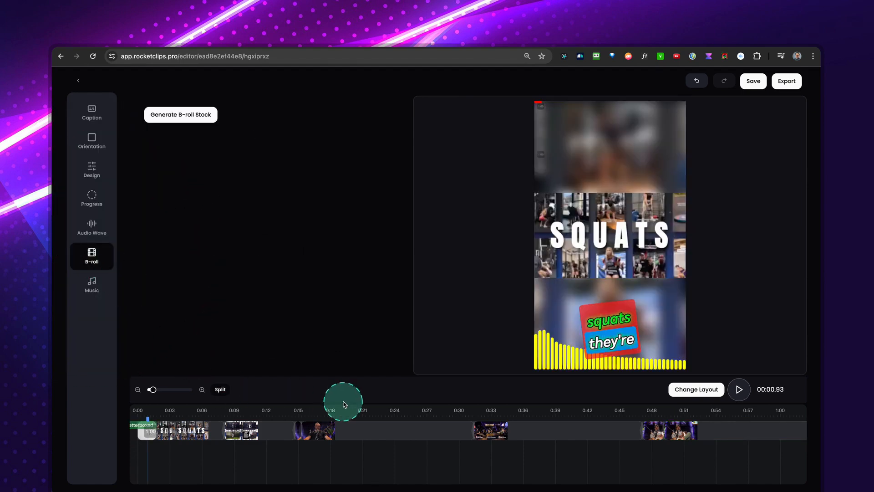
pyautogui.hscroll(2, 500, 424)
pyautogui.hscroll(2, 502, 424)
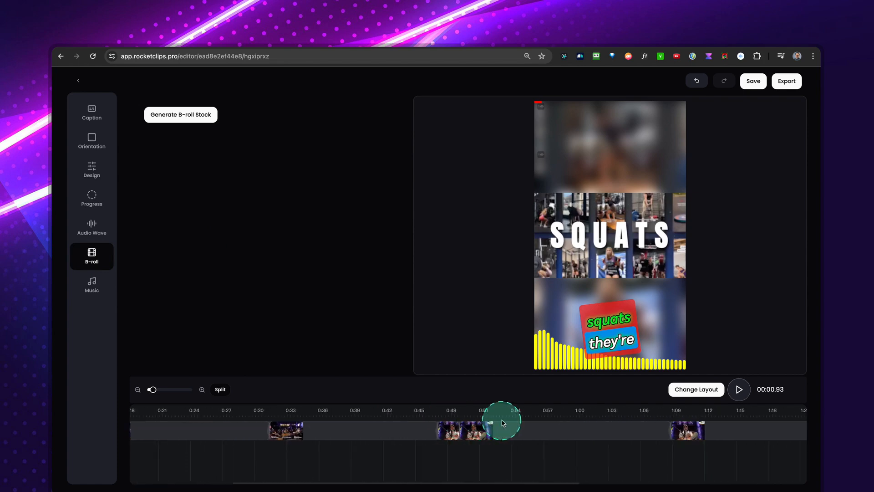
pyautogui.hscroll(-4, 364, 423)
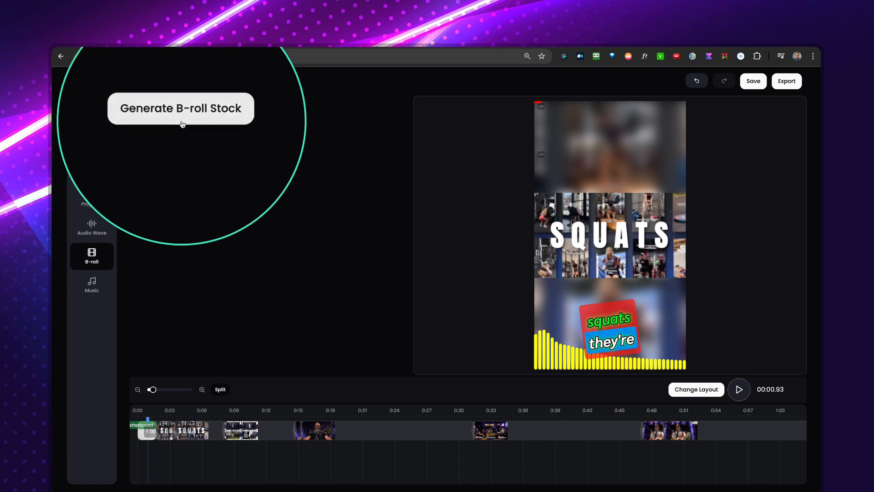
pyautogui.moveTo(284, 436); pyautogui.dragTo(509, 445)
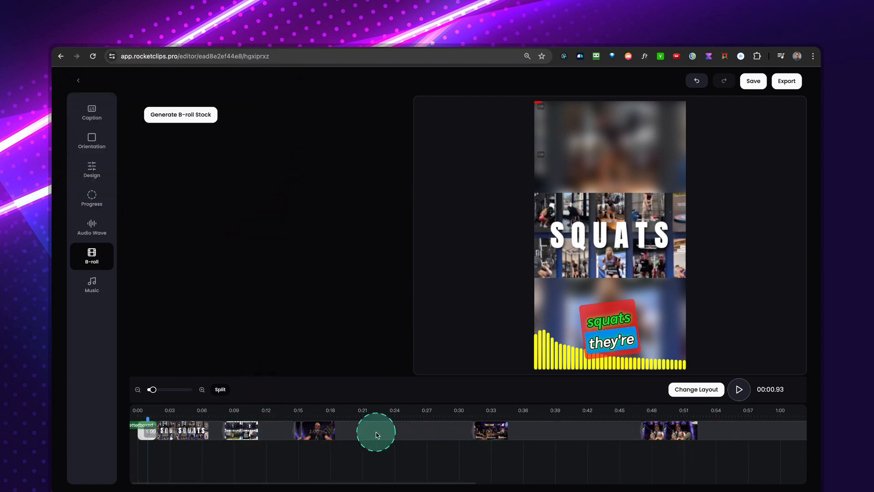
pyautogui.moveTo(534, 433)
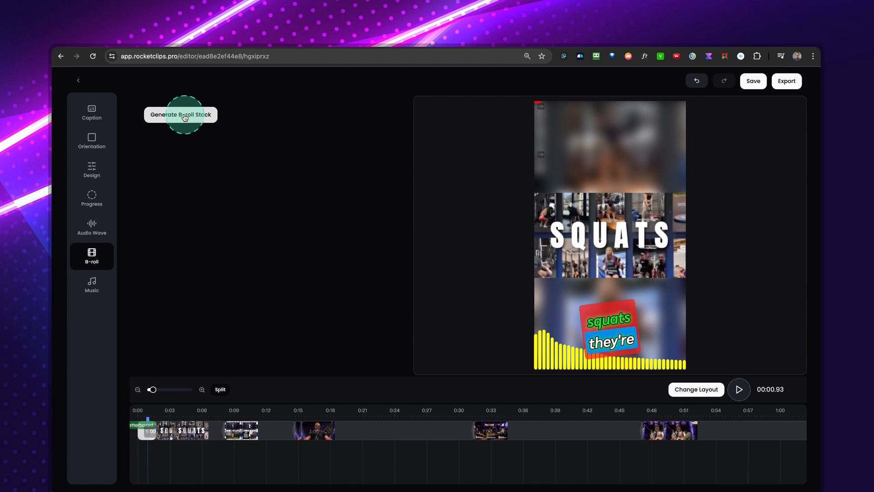
pyautogui.click(188, 416)
pyautogui.click(272, 415)
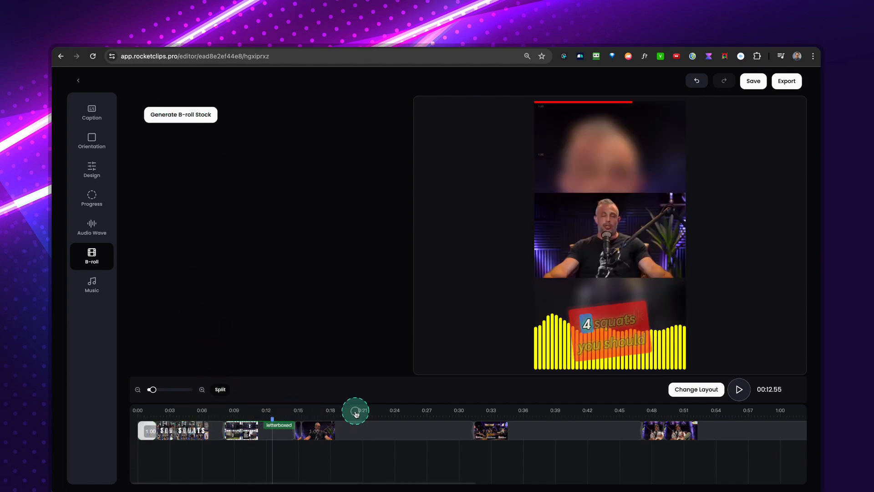
pyautogui.click(356, 415)
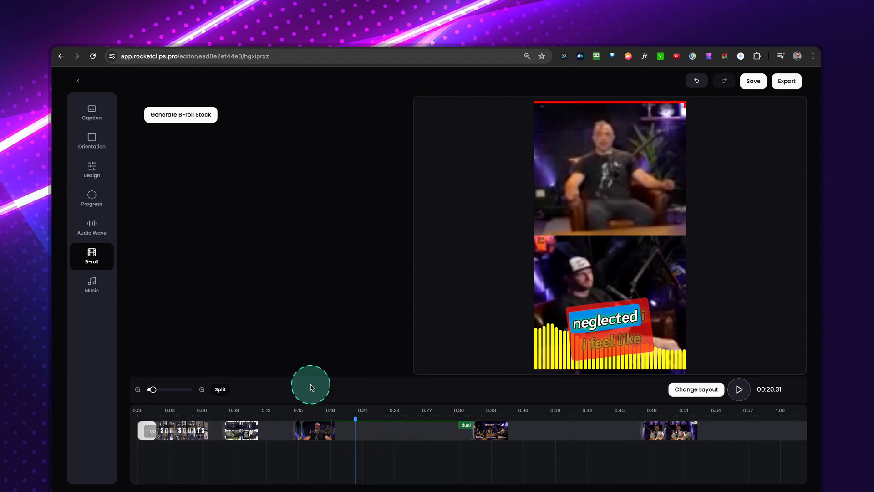
# Show the clip's music settings and play the clip briefly to hear its current audio.
pyautogui.click(93, 287)
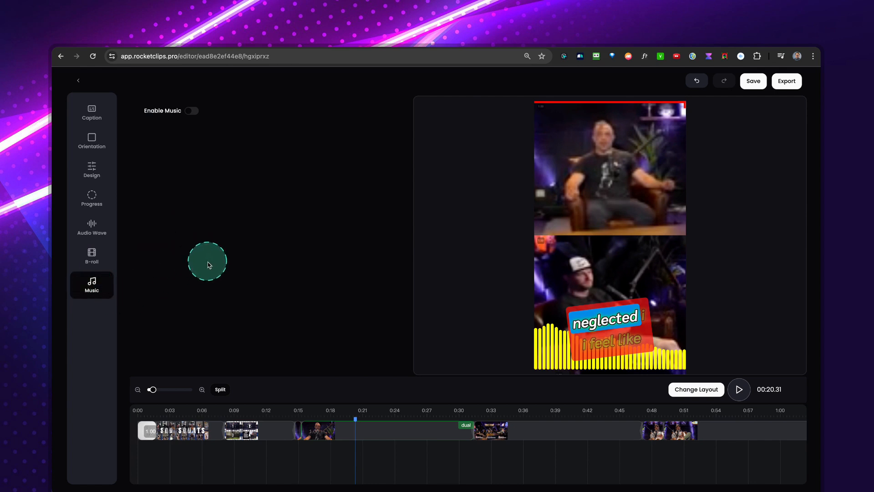
pyautogui.click(738, 389)
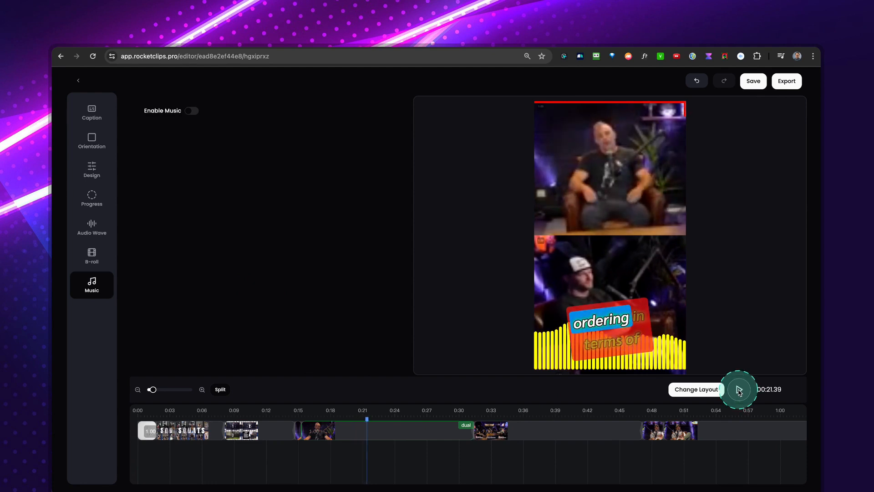
pyautogui.click(738, 389)
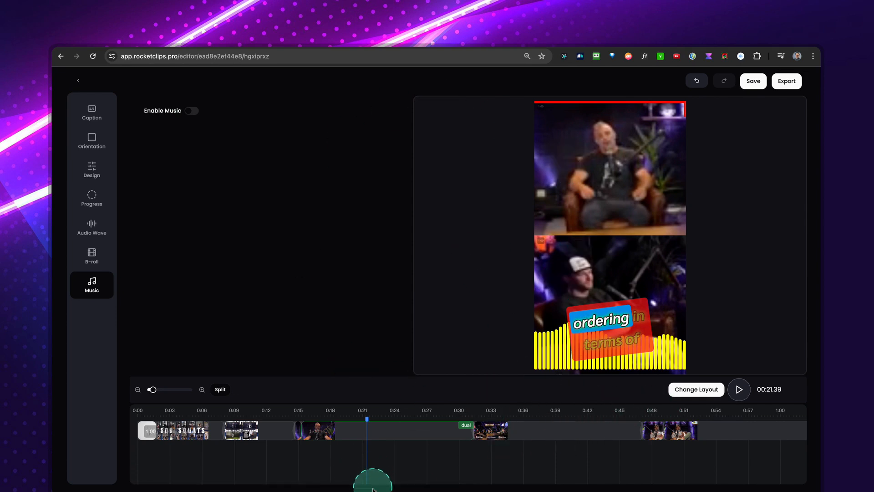
# Return to the Demo campaign and preview the clips "Personal Experience with Squats" and "Hormonal Benefits of Squats".
pyautogui.click(78, 82)
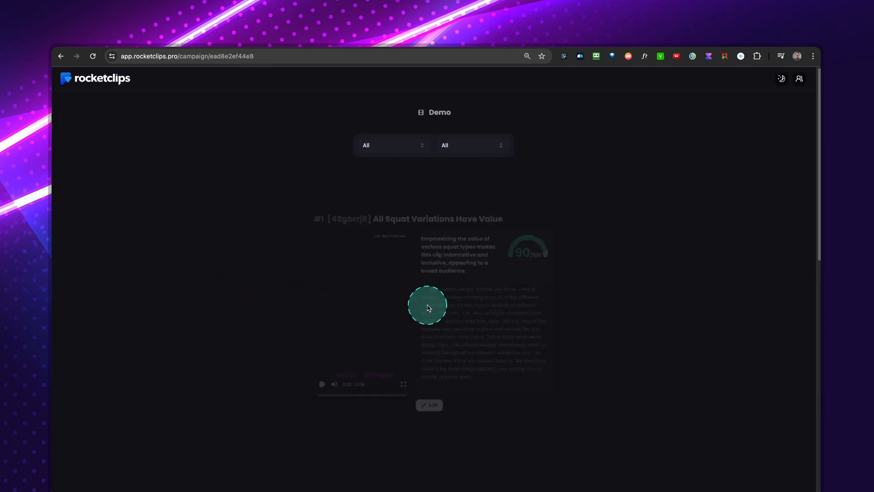
pyautogui.scroll(-8, 661, 328)
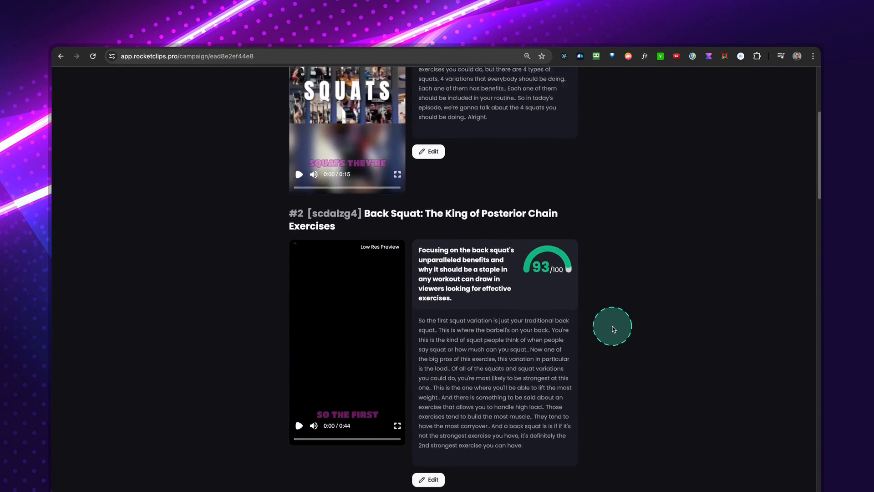
pyautogui.scroll(-11, 612, 328)
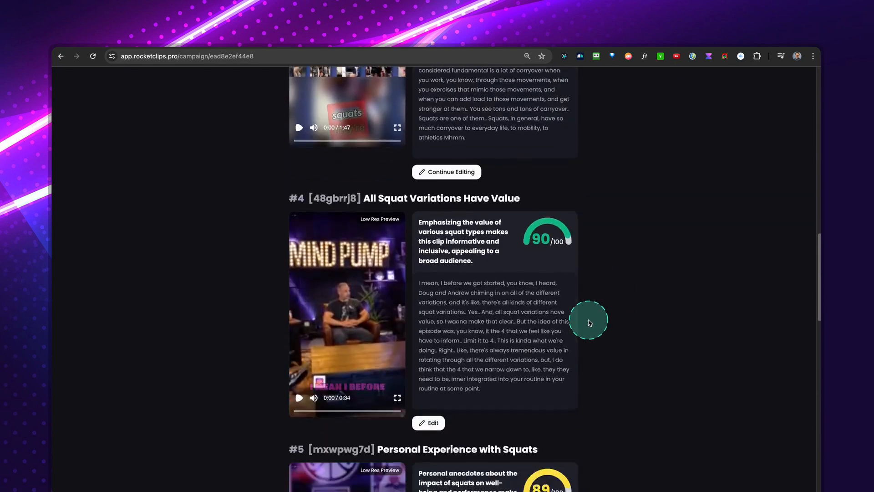
pyautogui.scroll(-5, 588, 323)
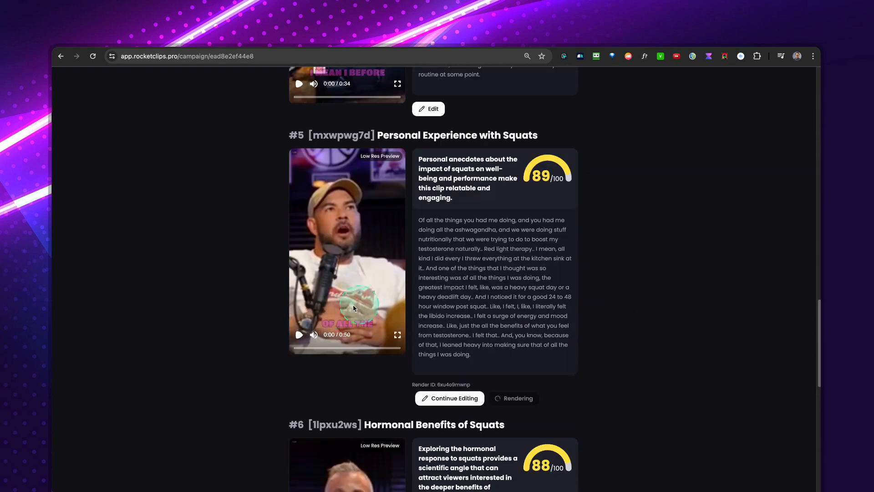
pyautogui.click(299, 336)
pyautogui.click(299, 336)
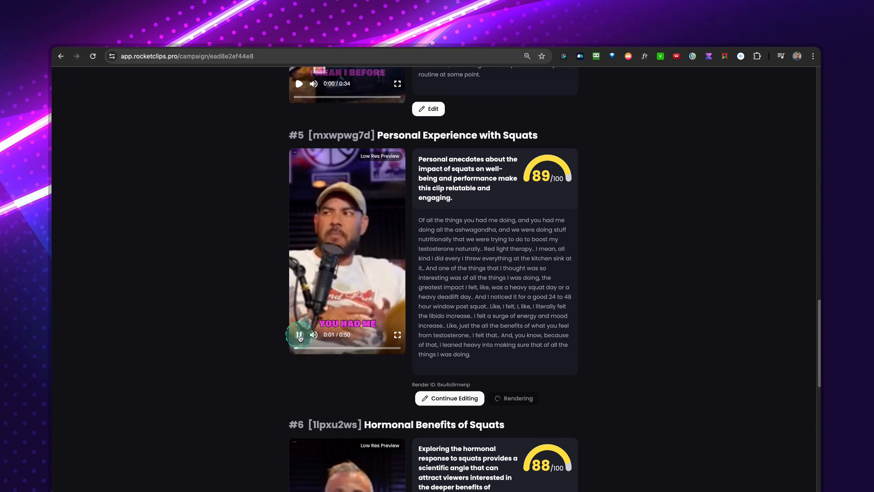
pyautogui.scroll(-6, 334, 328)
pyautogui.click(300, 343)
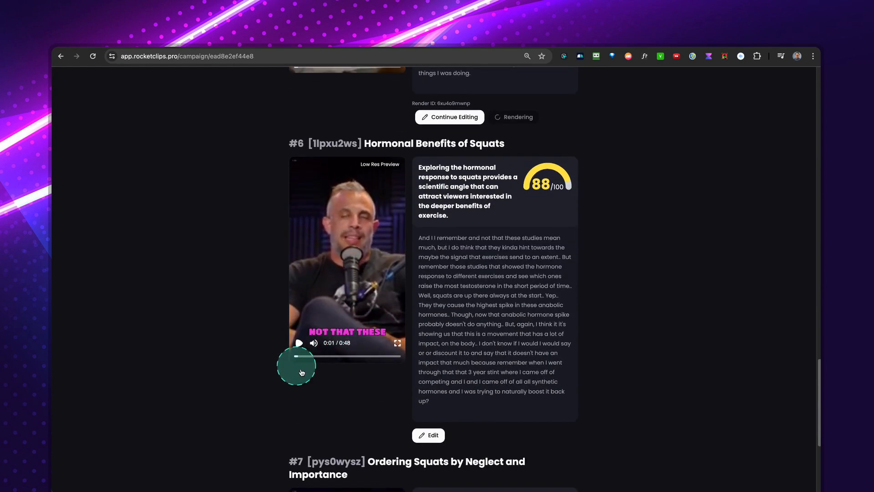
# Open the clip "Hormonal Benefits of Squats" for editing and enable background music for it.
pyautogui.click(436, 435)
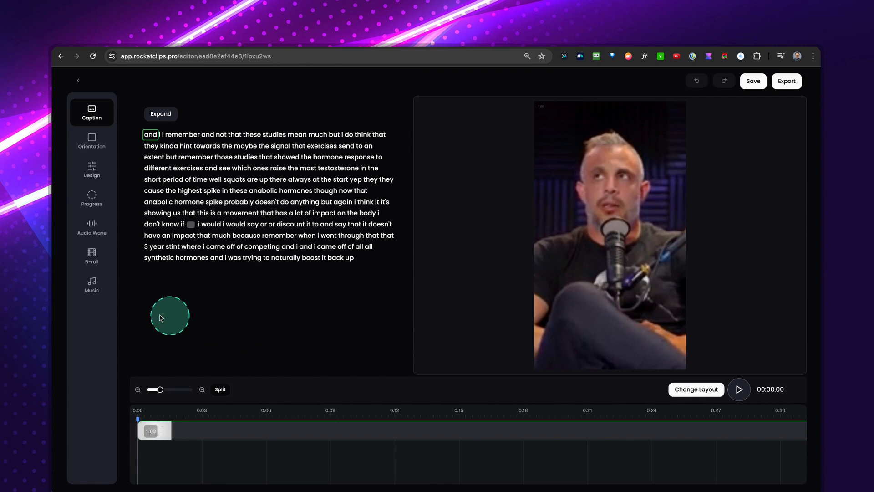
pyautogui.click(91, 285)
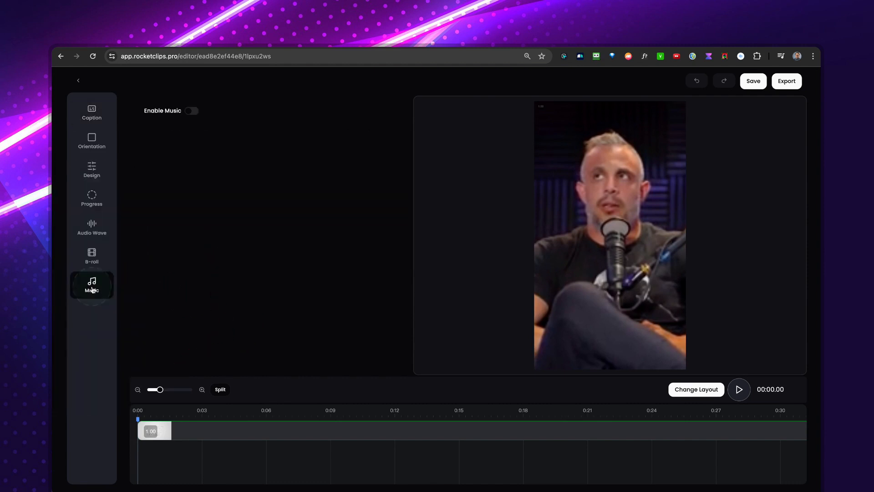
pyautogui.click(192, 111)
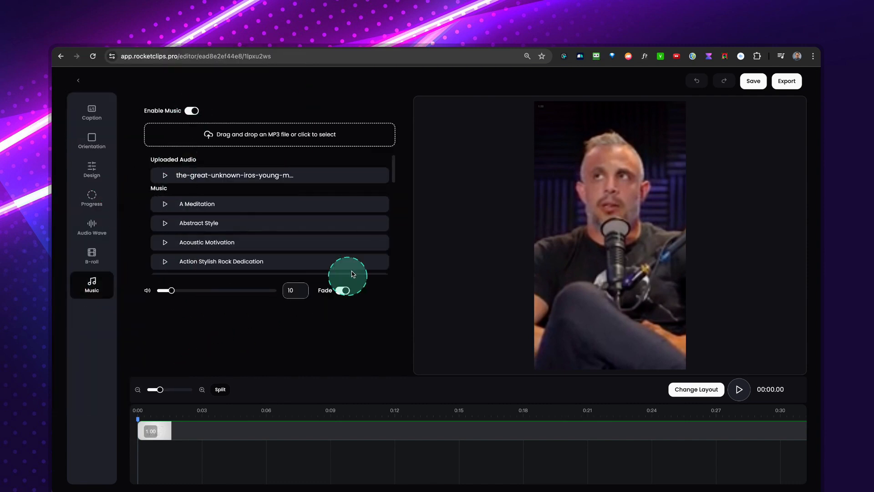
# Browse the stock music tracks and choose "Calming in the Sun" as the clip's background music.
pyautogui.scroll(-5, 232, 223)
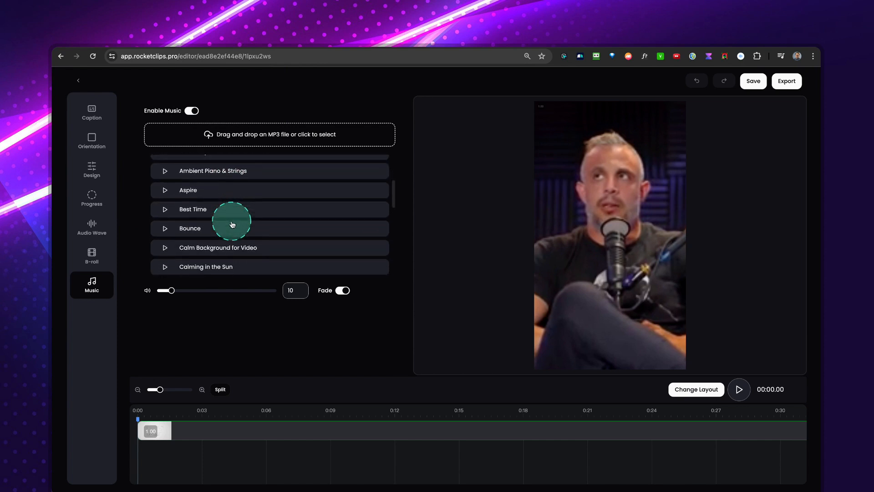
pyautogui.scroll(-5, 232, 223)
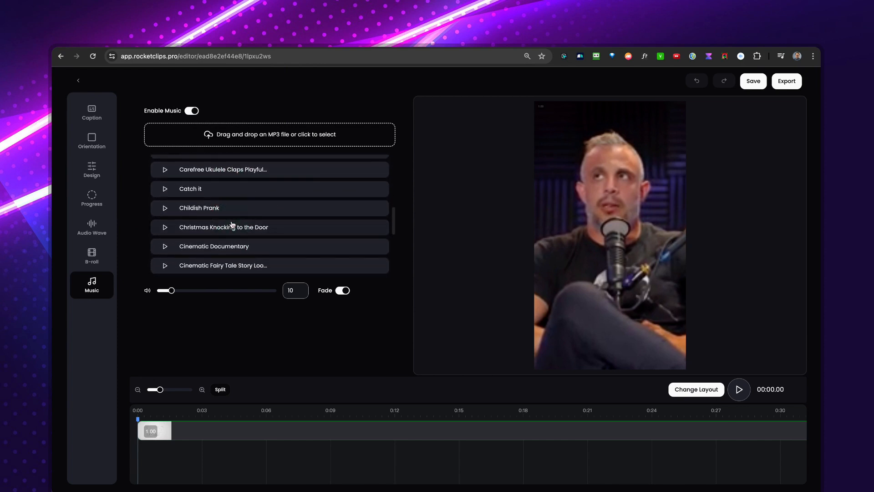
pyautogui.scroll(5, 232, 223)
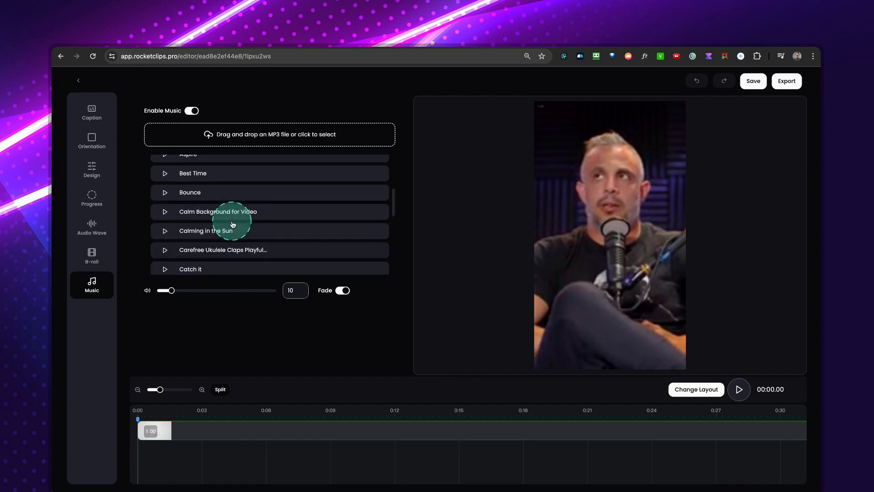
pyautogui.click(165, 233)
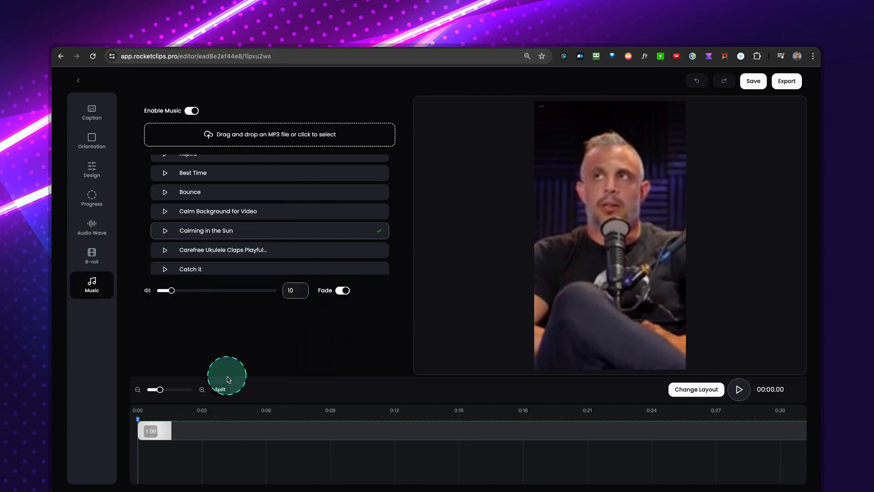
# Play the clip with its background music and adjust the music volume to 46 during a short preview.
pyautogui.press('space')
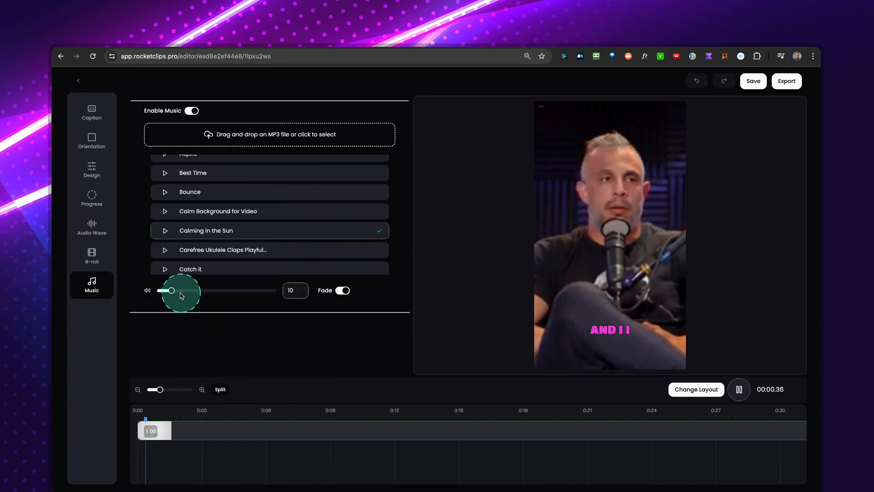
pyautogui.moveTo(173, 292); pyautogui.dragTo(196, 293)
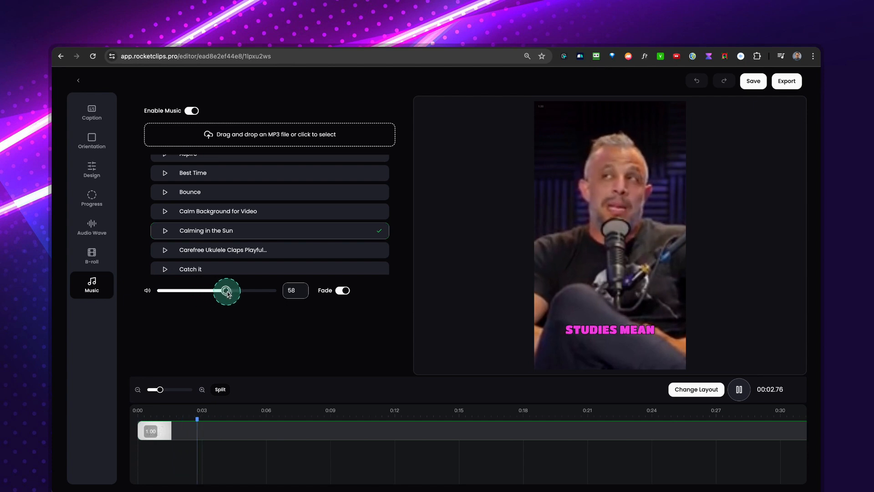
pyautogui.moveTo(266, 293); pyautogui.dragTo(212, 291)
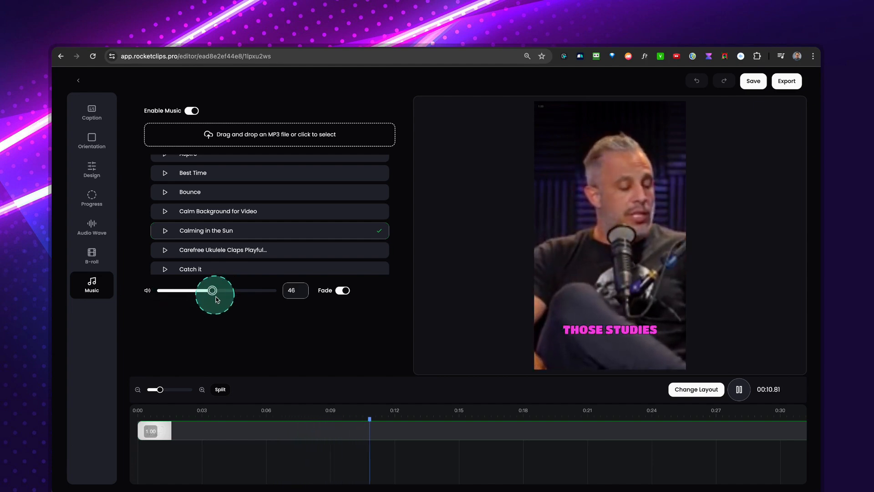
pyautogui.press('space')
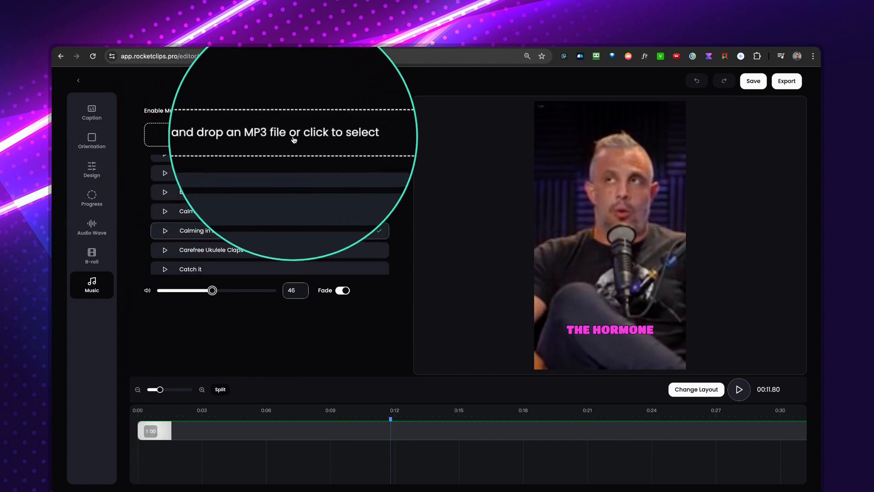
# Switch the music to the uploaded "the-great-unknown-iros-young-m…" track and set its volume to 45 while previewing near the clip's start.
pyautogui.click(347, 134)
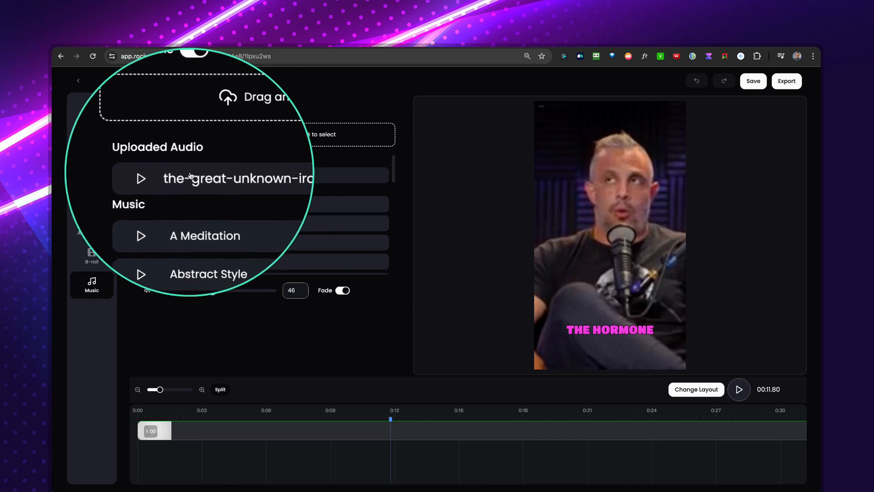
pyautogui.click(237, 177)
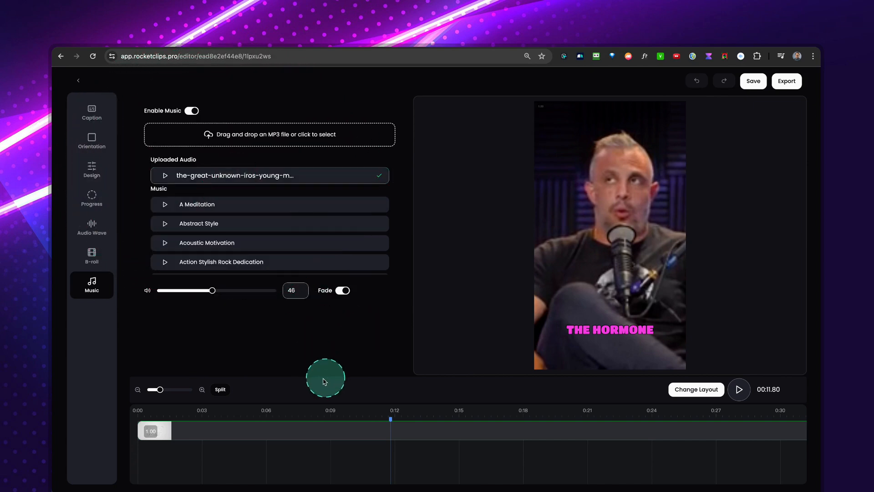
pyautogui.click(180, 415)
pyautogui.press('space')
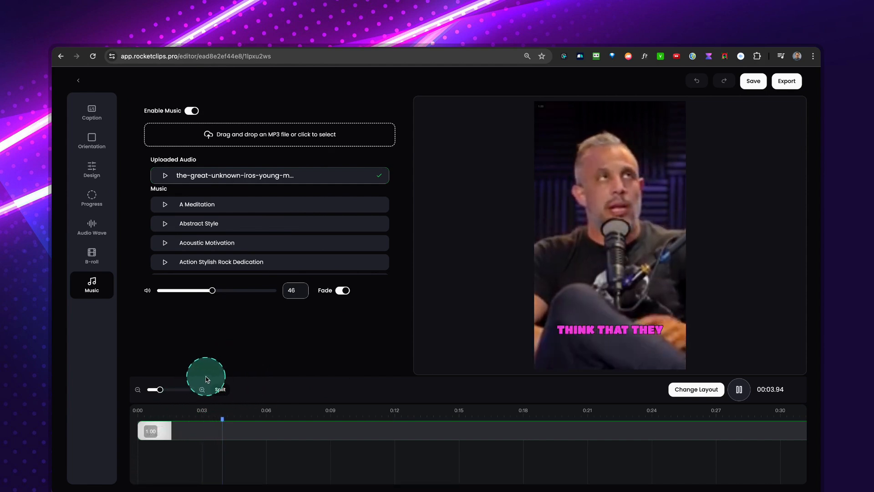
pyautogui.moveTo(212, 290)
pyautogui.mouseDown()
pyautogui.moveTo(271, 293)
pyautogui.moveTo(210, 294)
pyautogui.mouseUp()
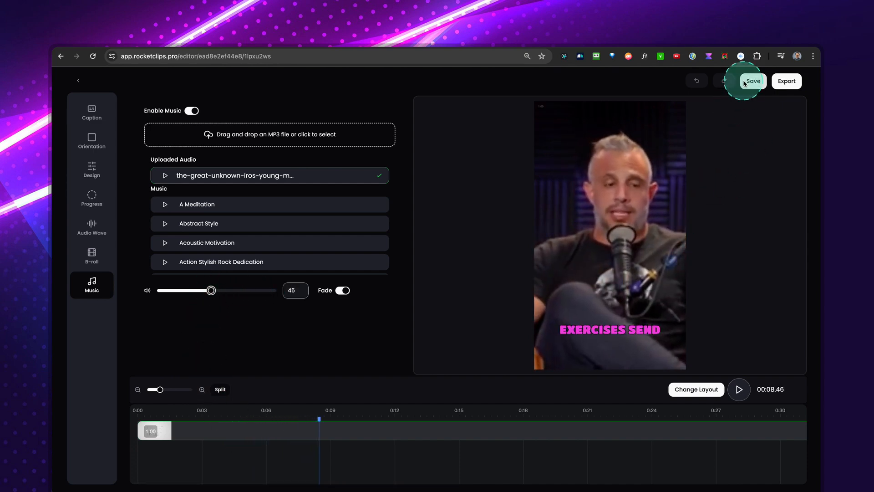